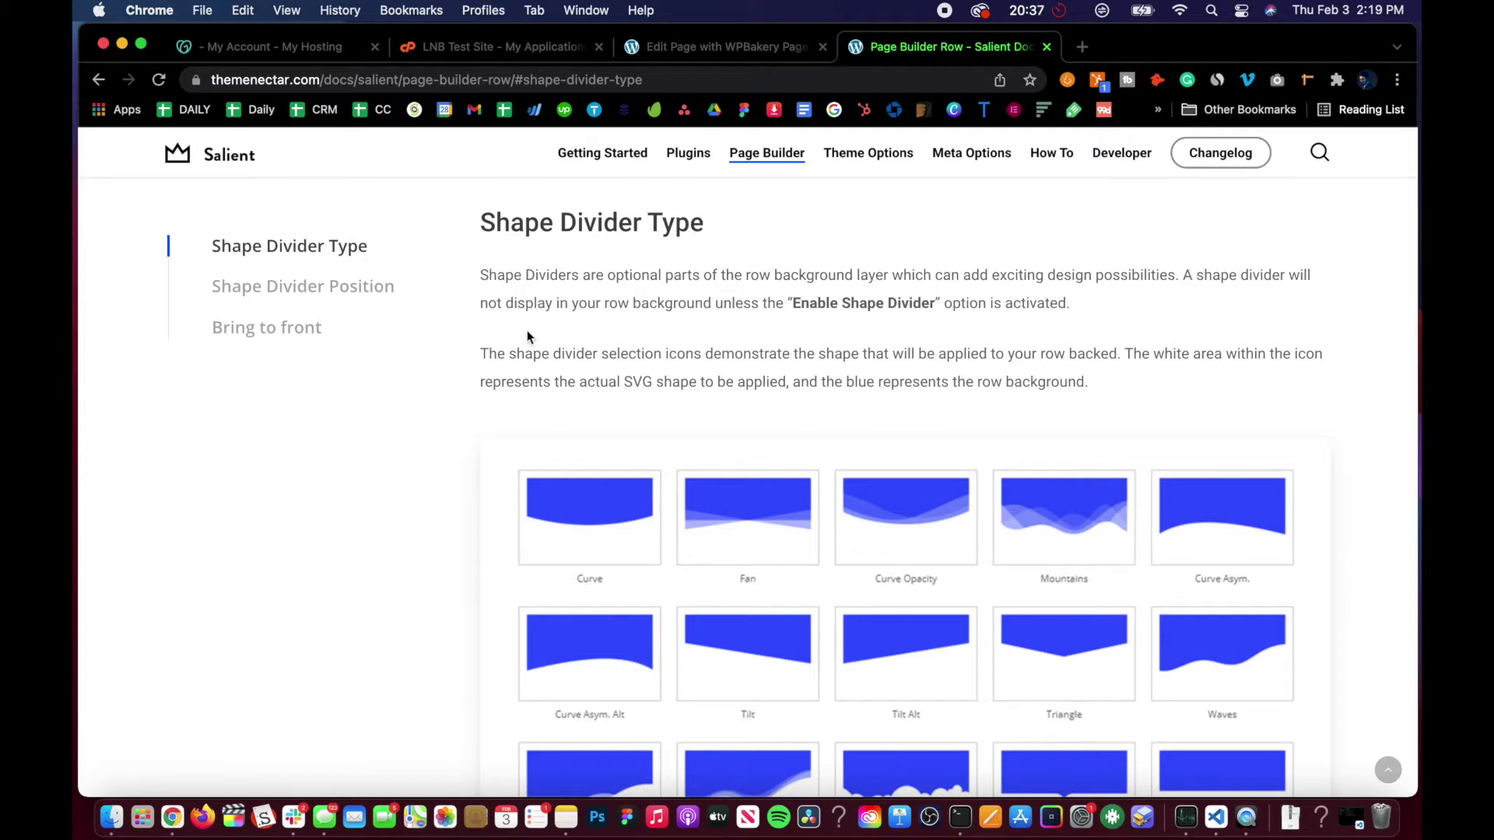
# Read the Salient Shape Divider Type documentation, then return to the WPBakery editor tab.
pyautogui.scroll(-5, 526, 330)
pyautogui.scroll(8, 525, 330)
pyautogui.scroll(-3, 526, 336)
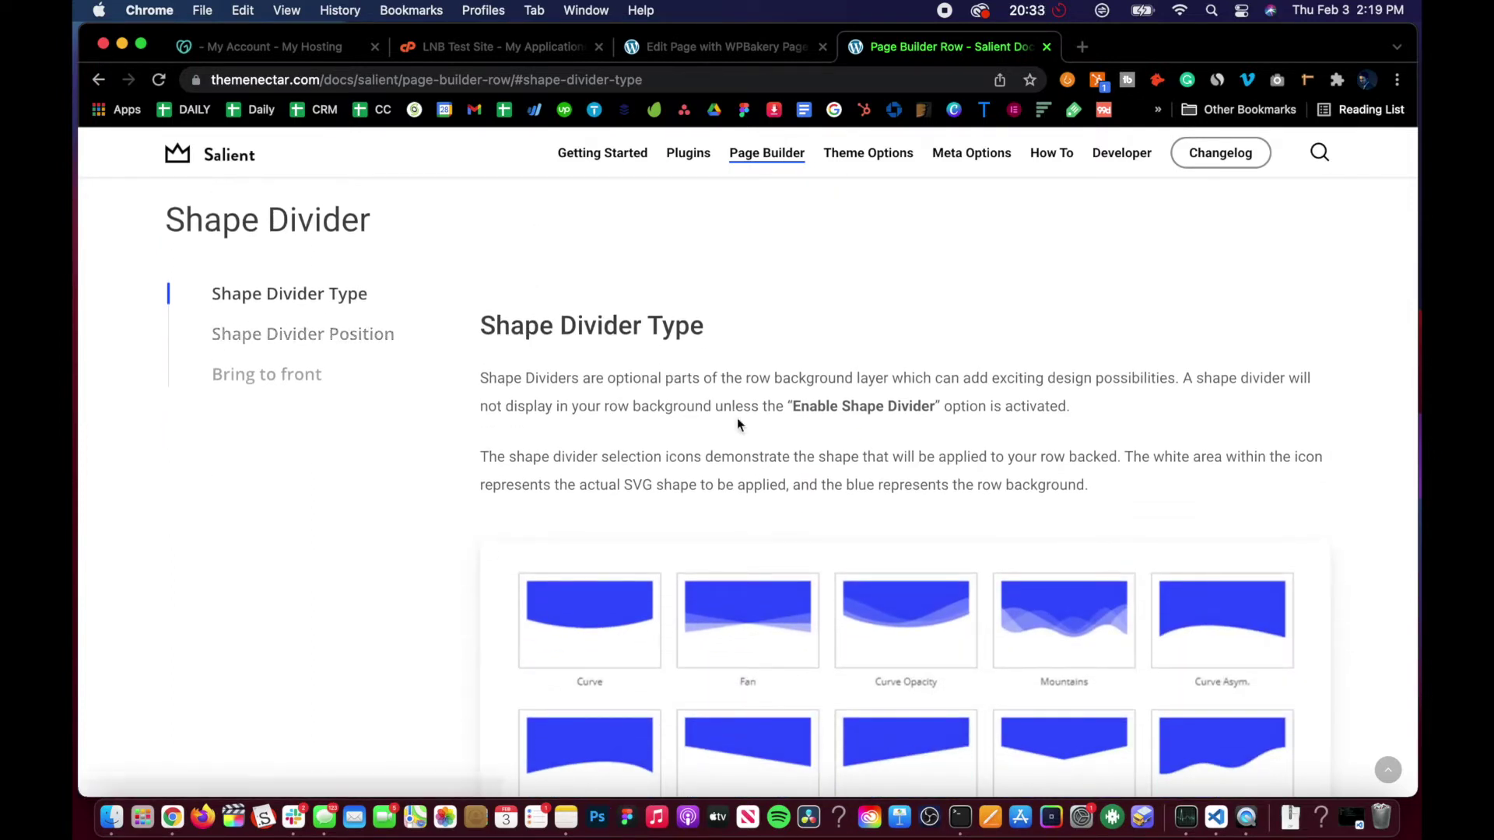
pyautogui.scroll(-3, 614, 405)
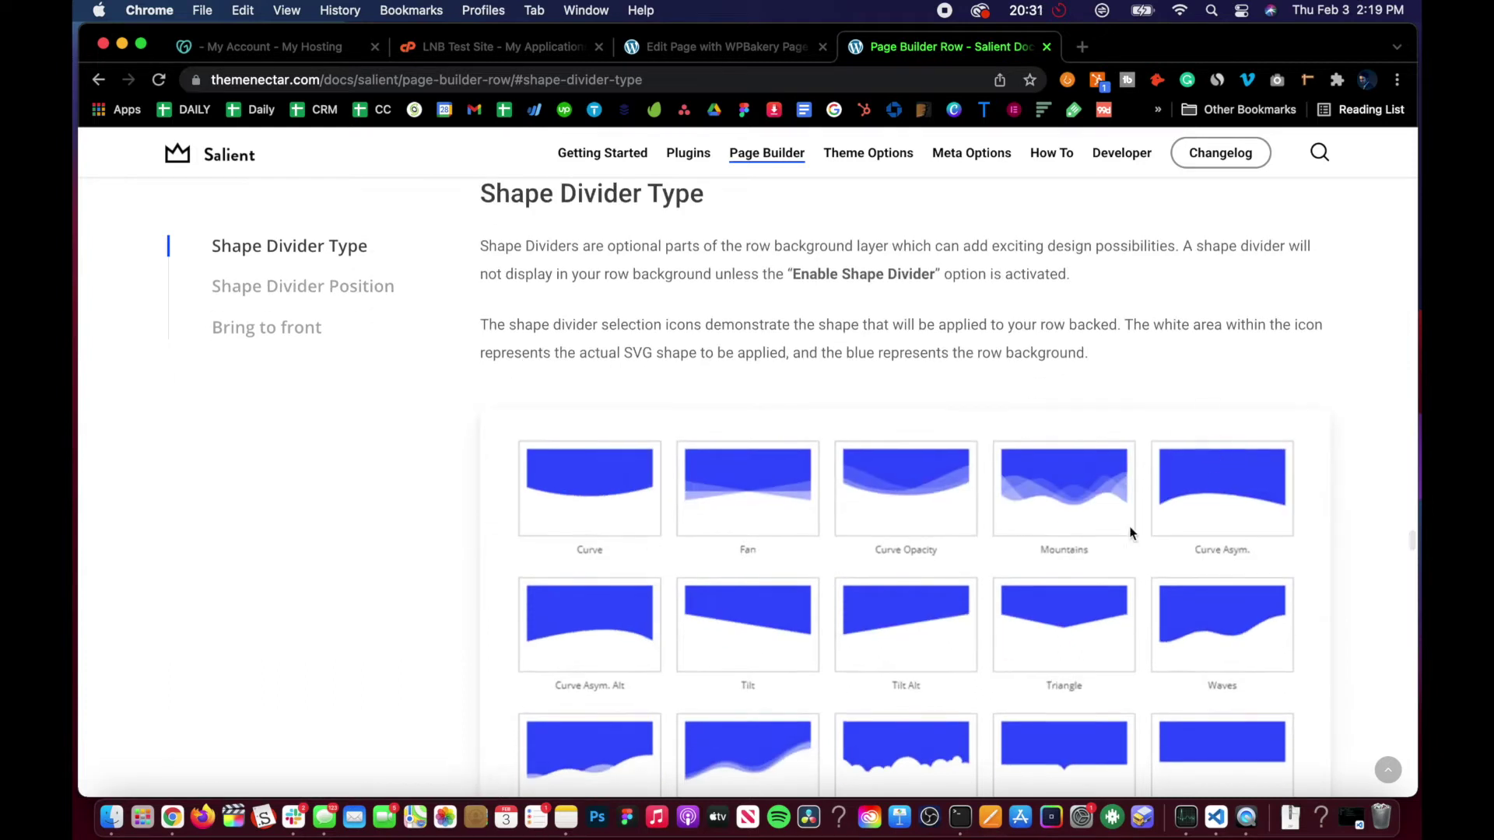
pyautogui.scroll(1, 739, 350)
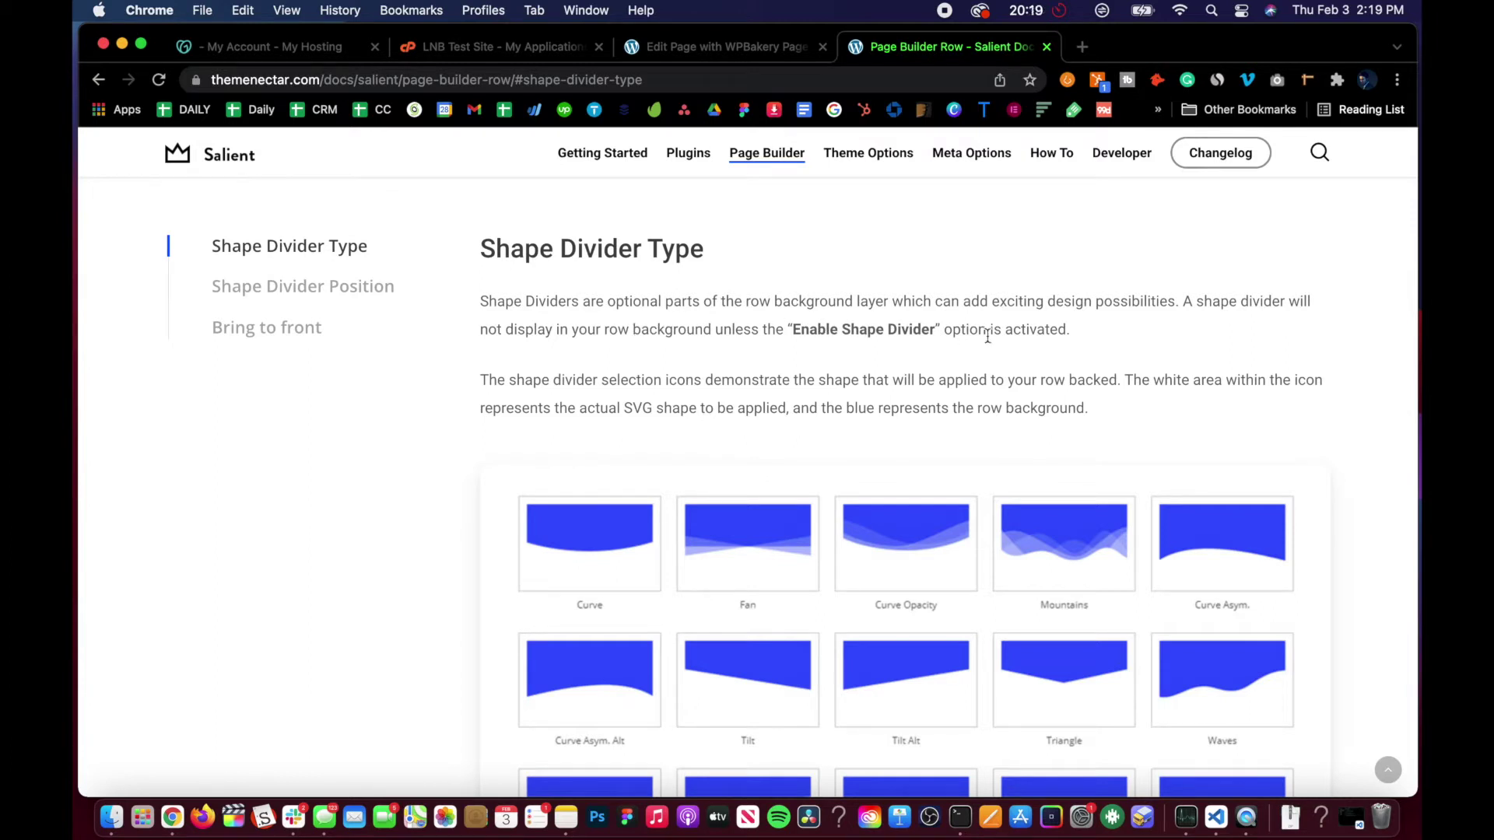
pyautogui.click(701, 48)
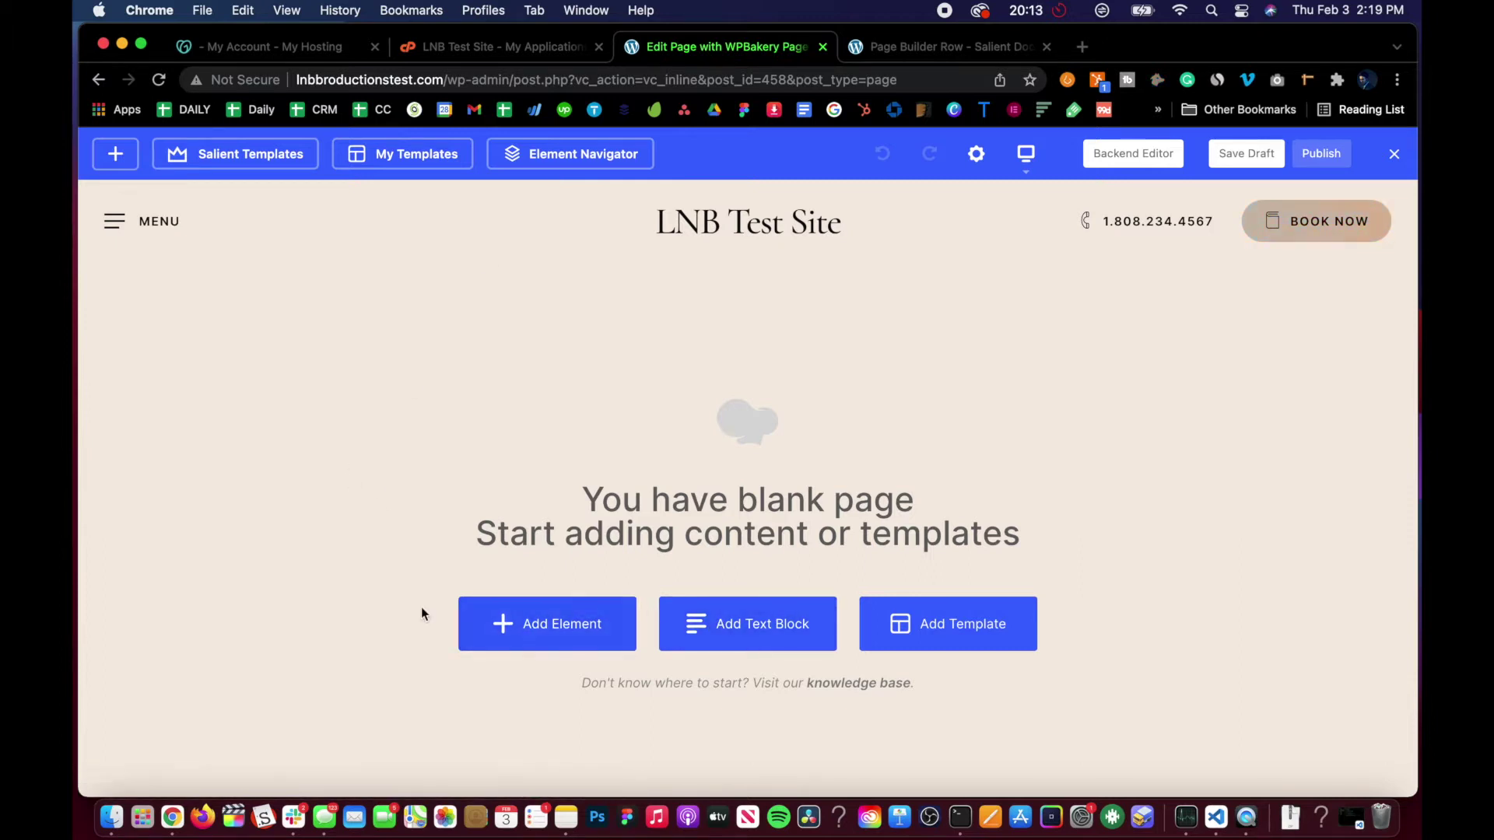
# Add a text block with default content to the blank page and save it.
pyautogui.click(704, 631)
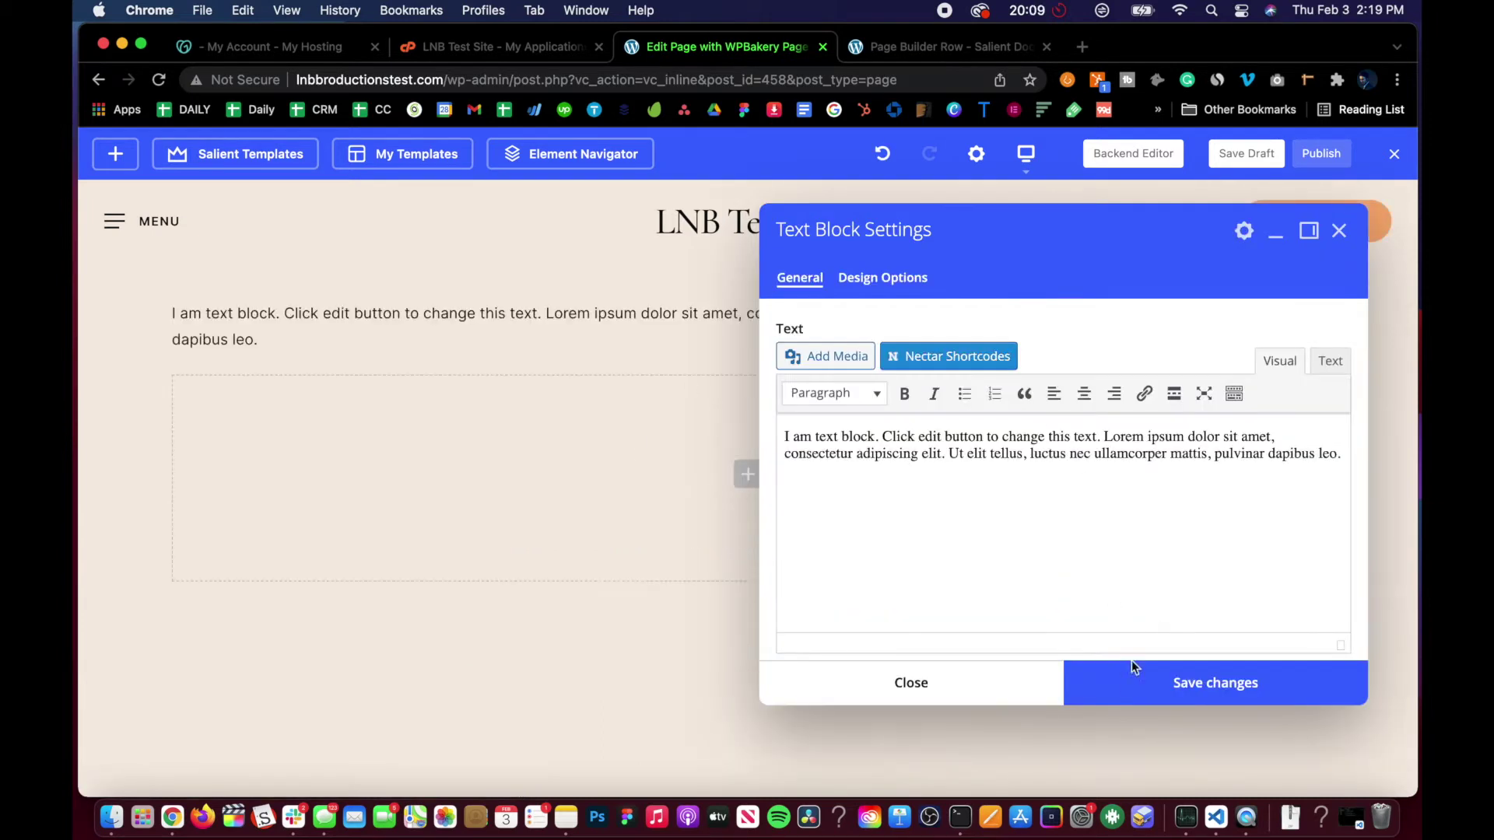
pyautogui.click(1075, 688)
pyautogui.click(1029, 690)
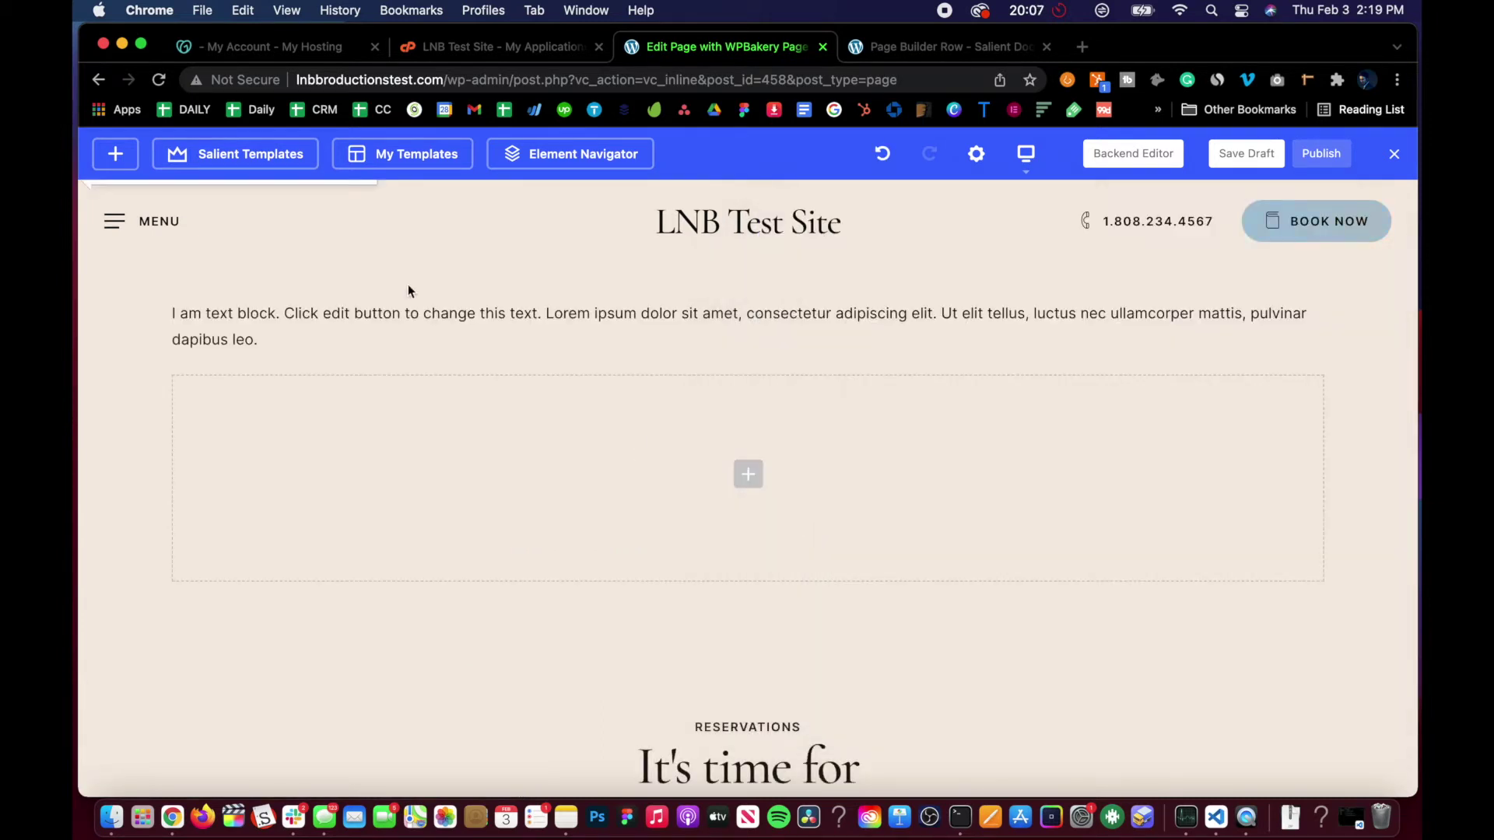
# Dismiss the editing guide and open Row Settings for the text block's row.
pyautogui.moveTo(215, 291)
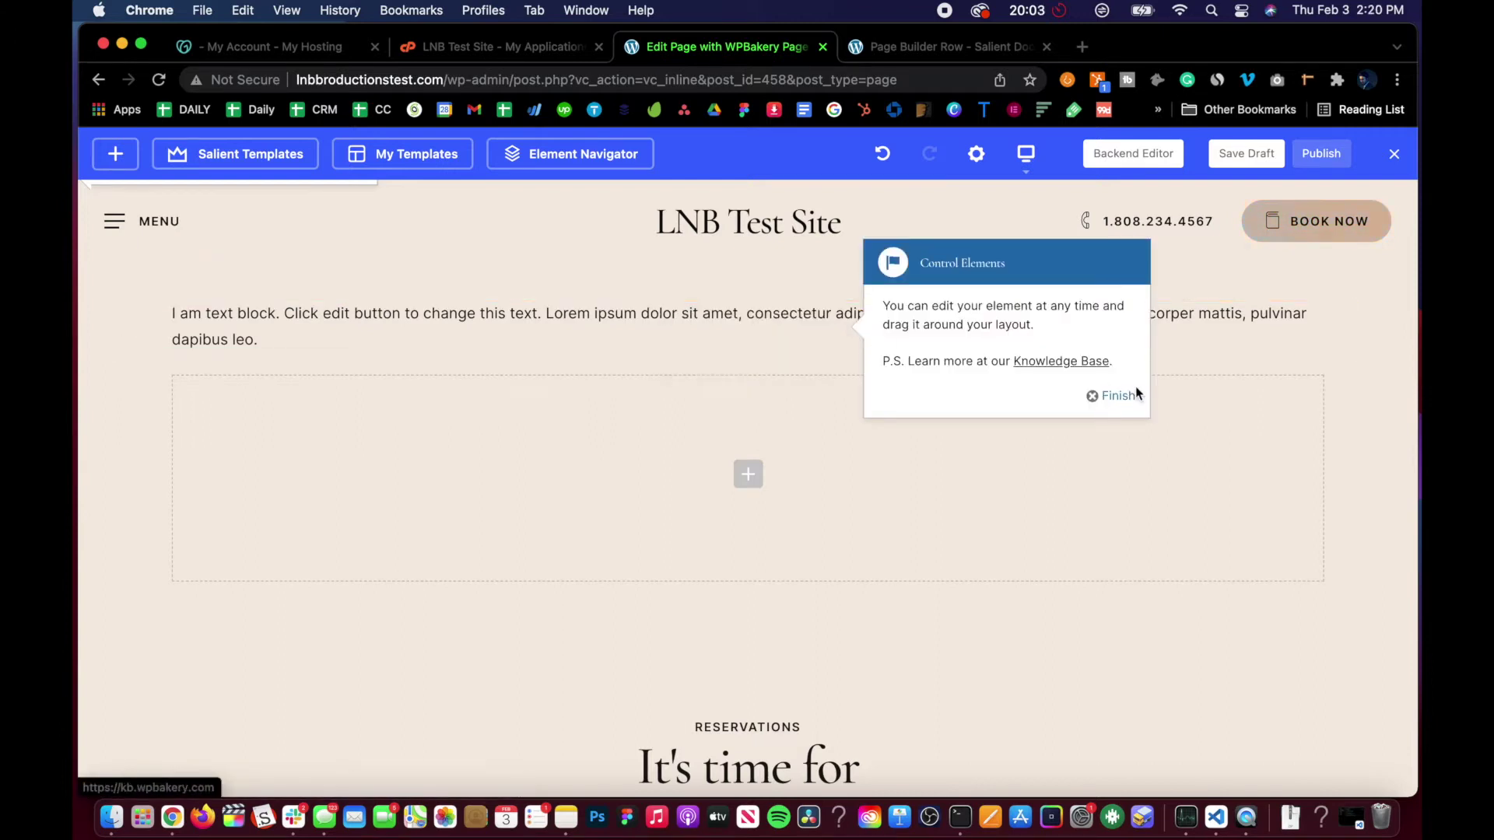
pyautogui.click(1117, 397)
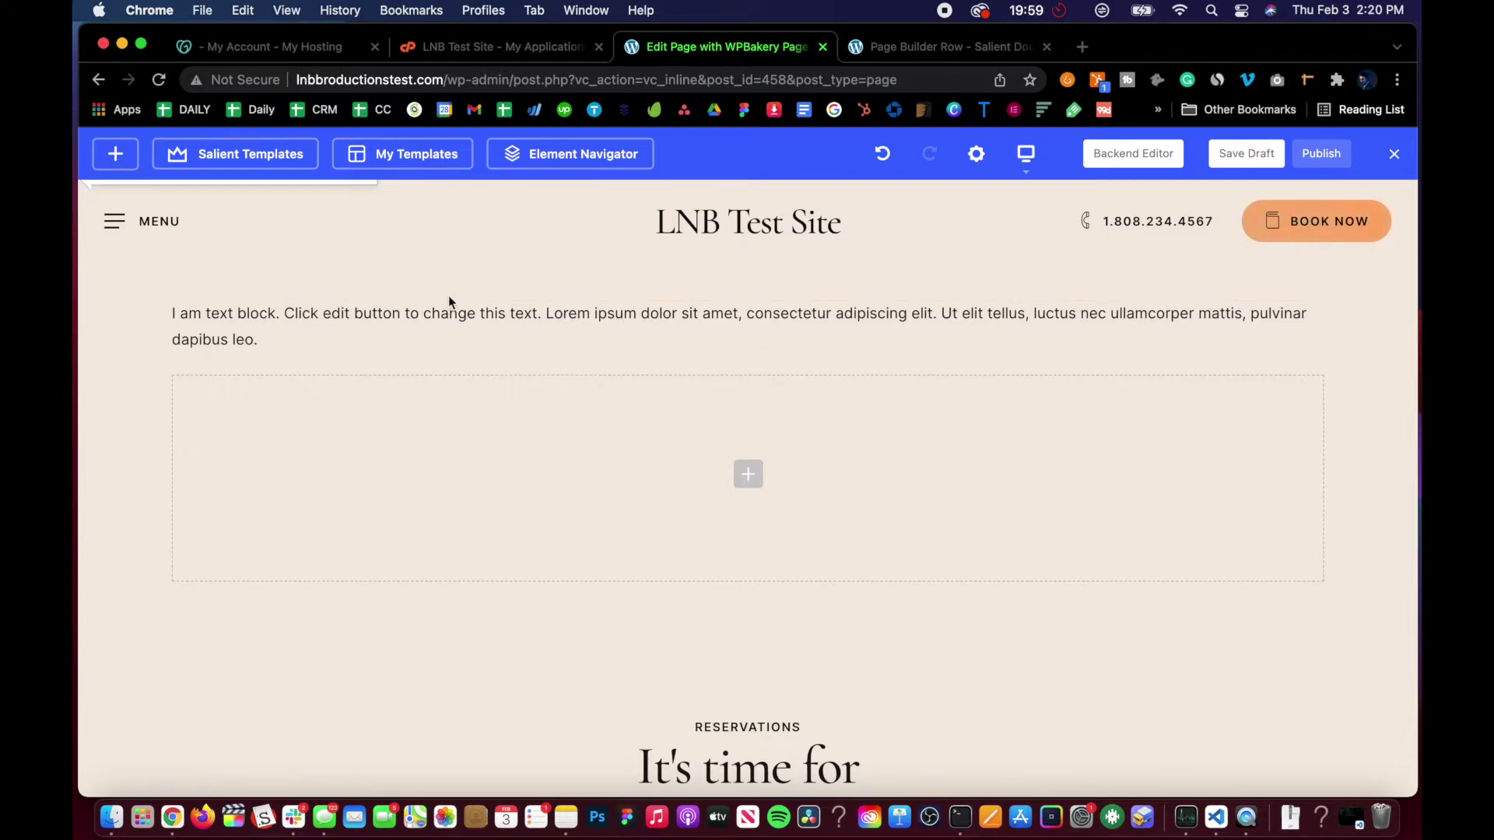
pyautogui.moveTo(389, 329)
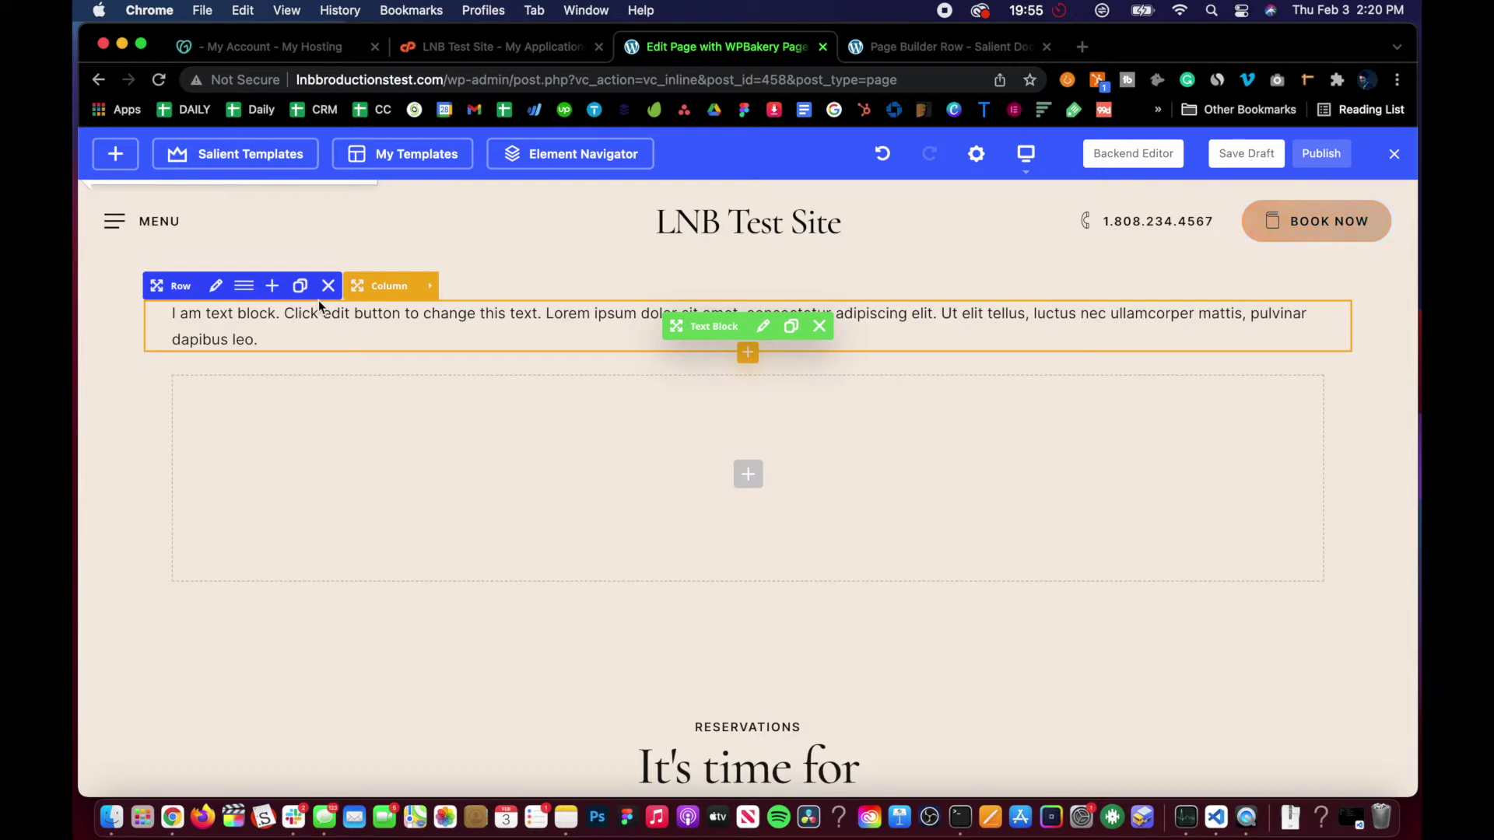
pyautogui.click(219, 287)
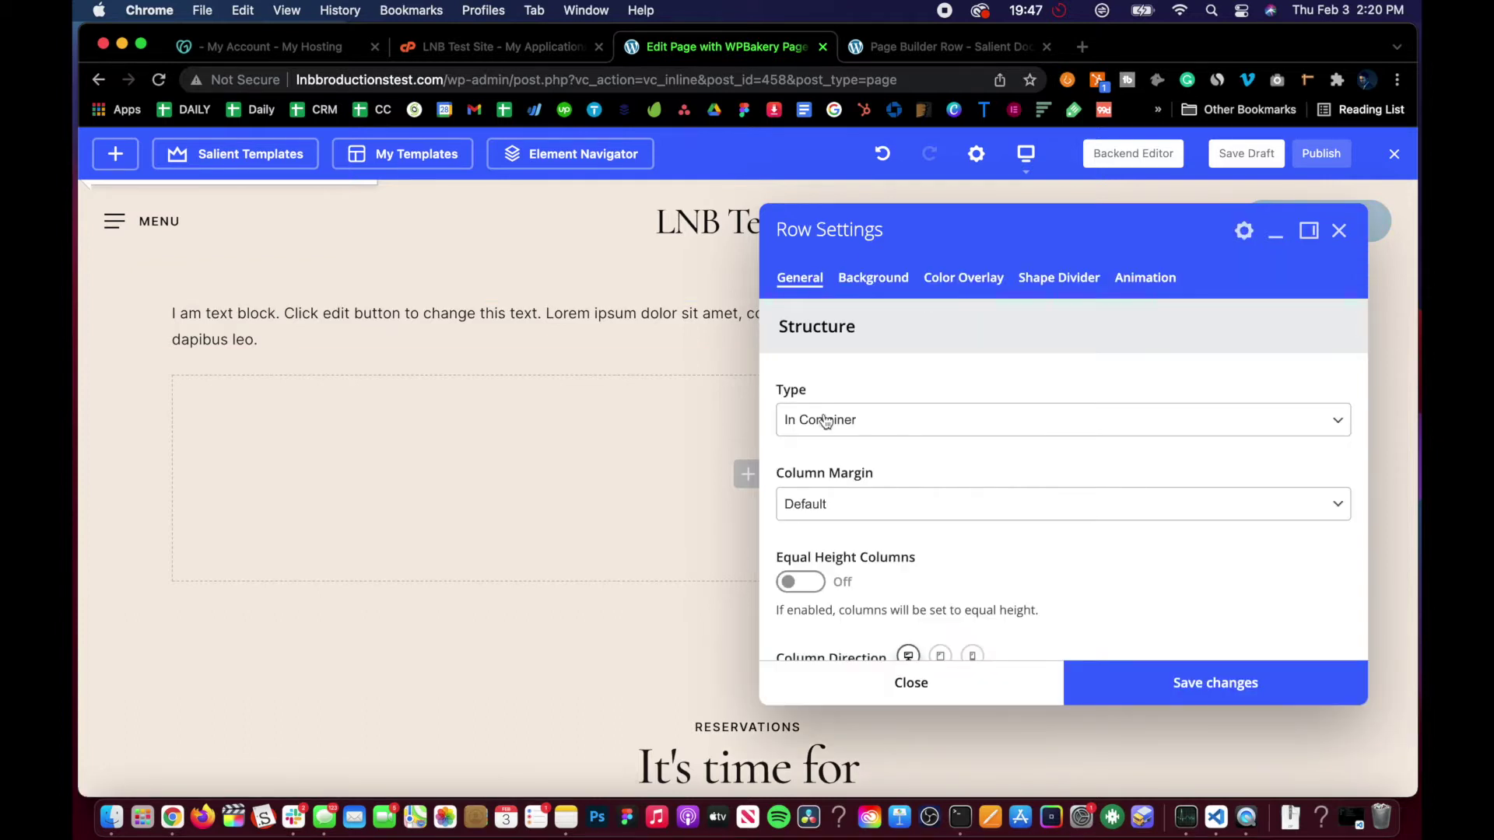
# Go to the row's Shape Divider options and switch on Enable Shape Divider.
pyautogui.scroll(-5, 823, 420)
pyautogui.scroll(5, 823, 415)
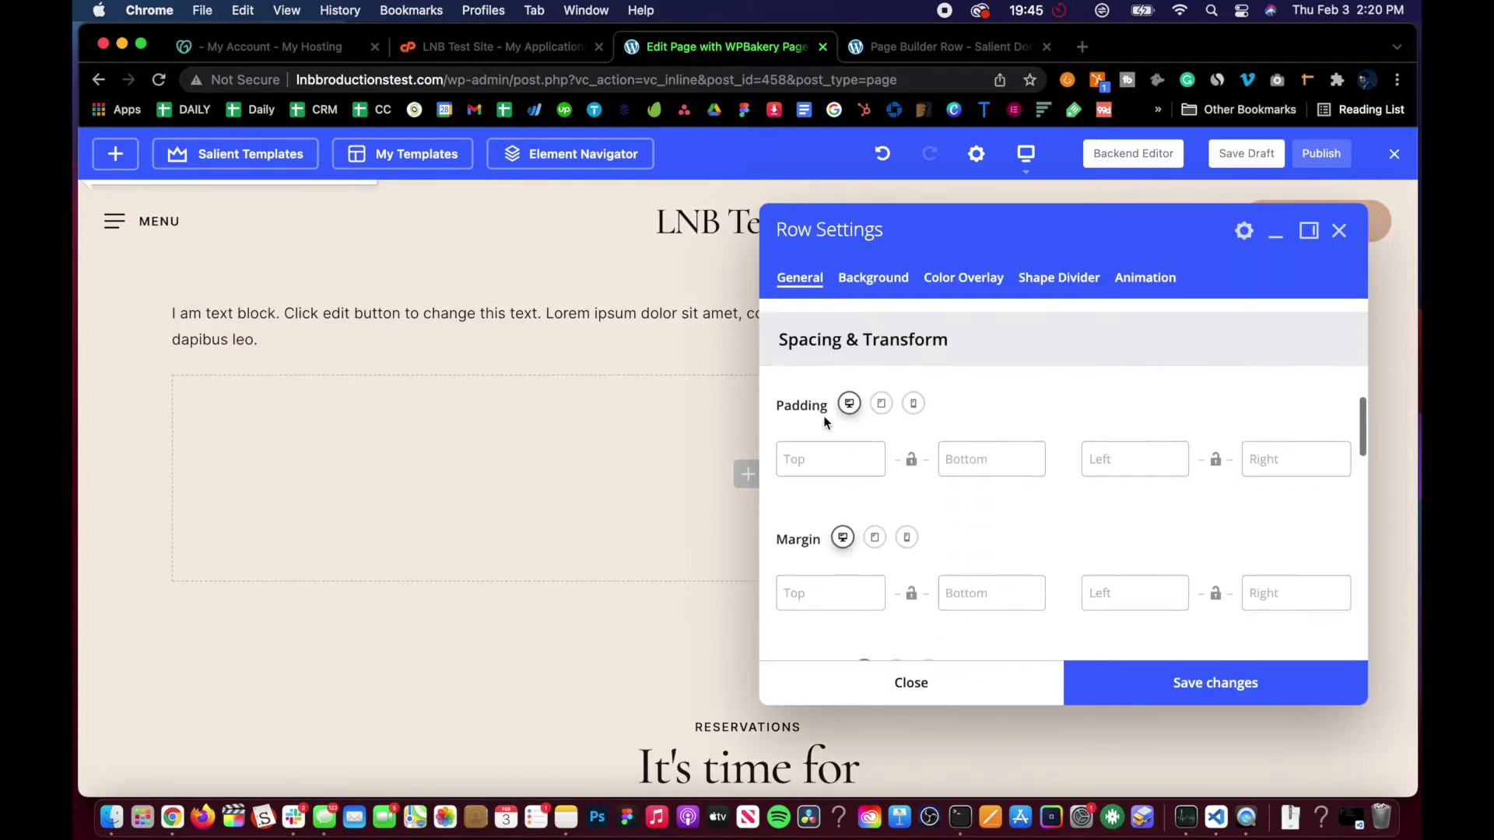
pyautogui.click(1075, 286)
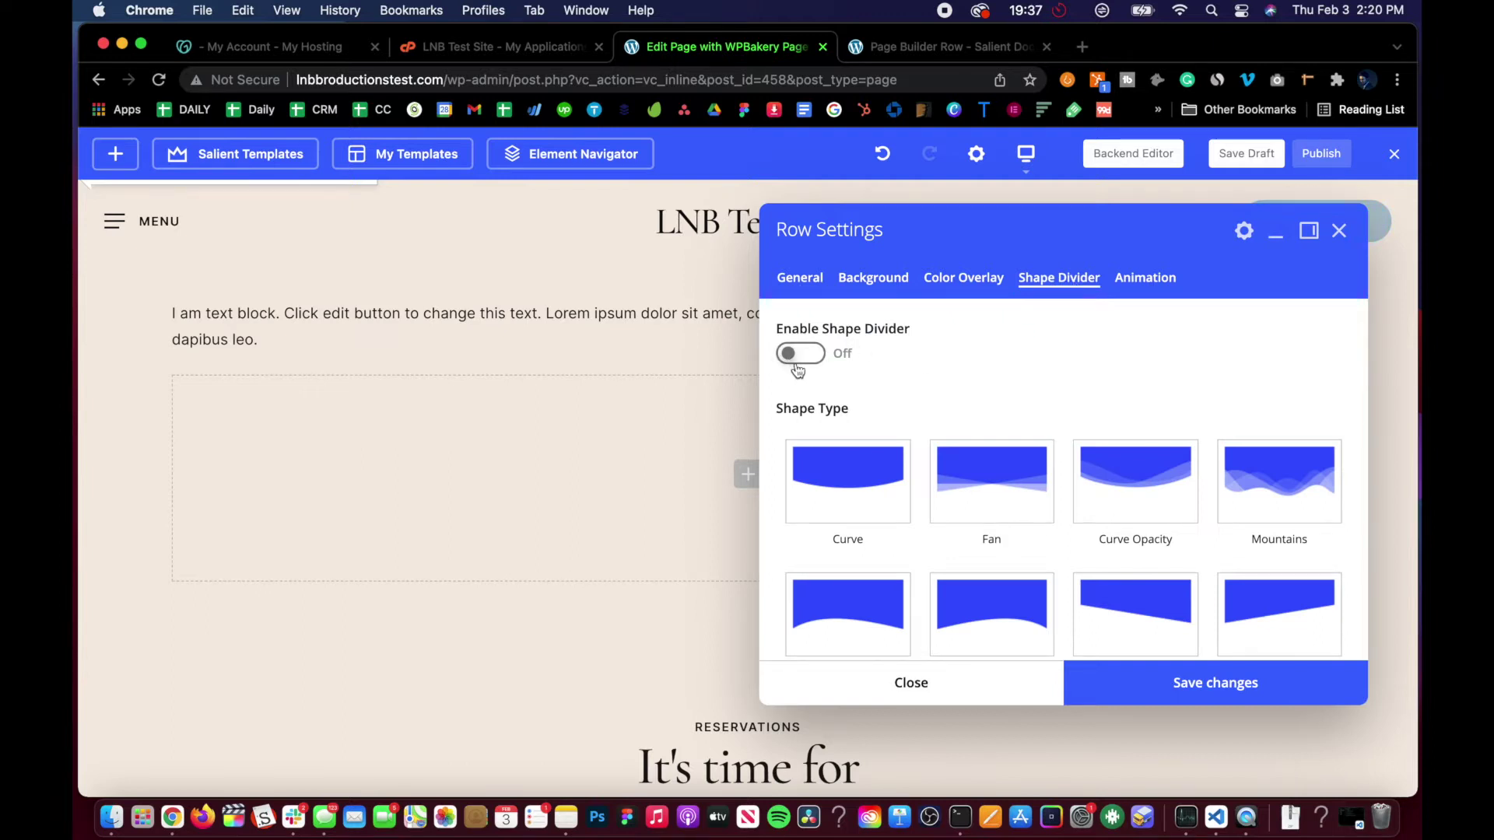
pyautogui.scroll(-10, 841, 451)
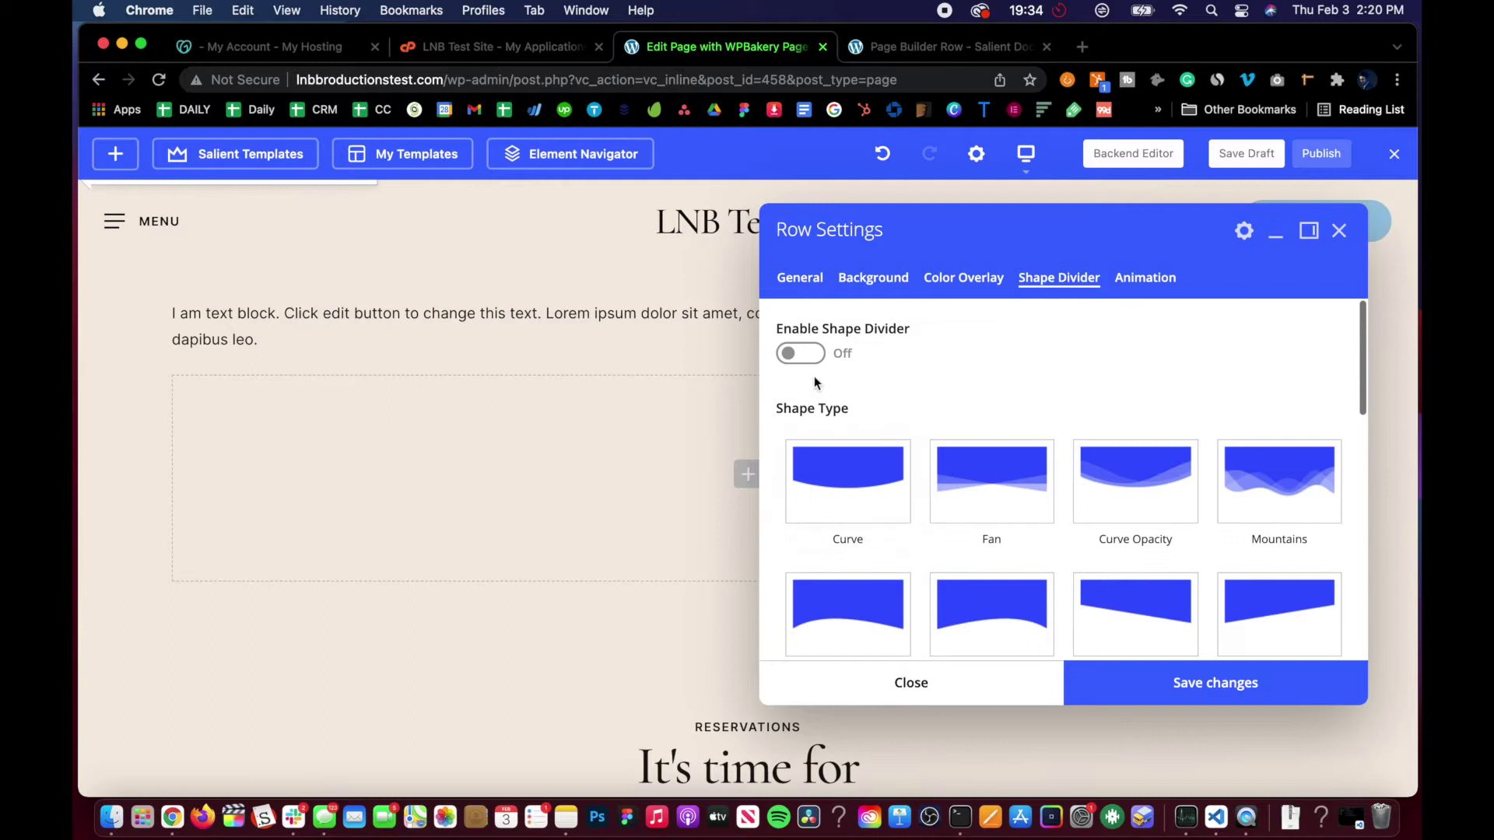
pyautogui.click(809, 354)
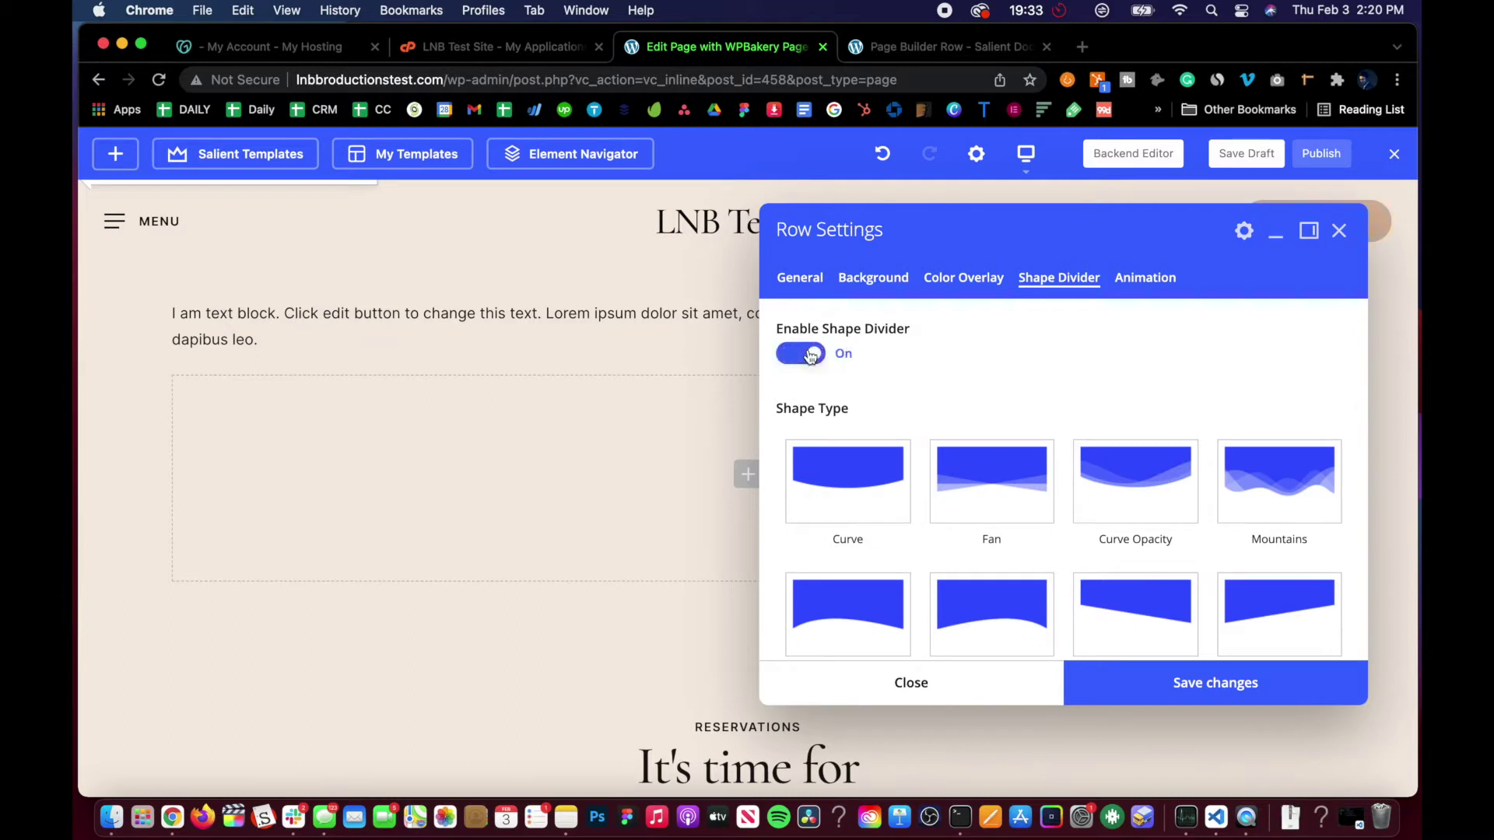
pyautogui.scroll(-10, 809, 475)
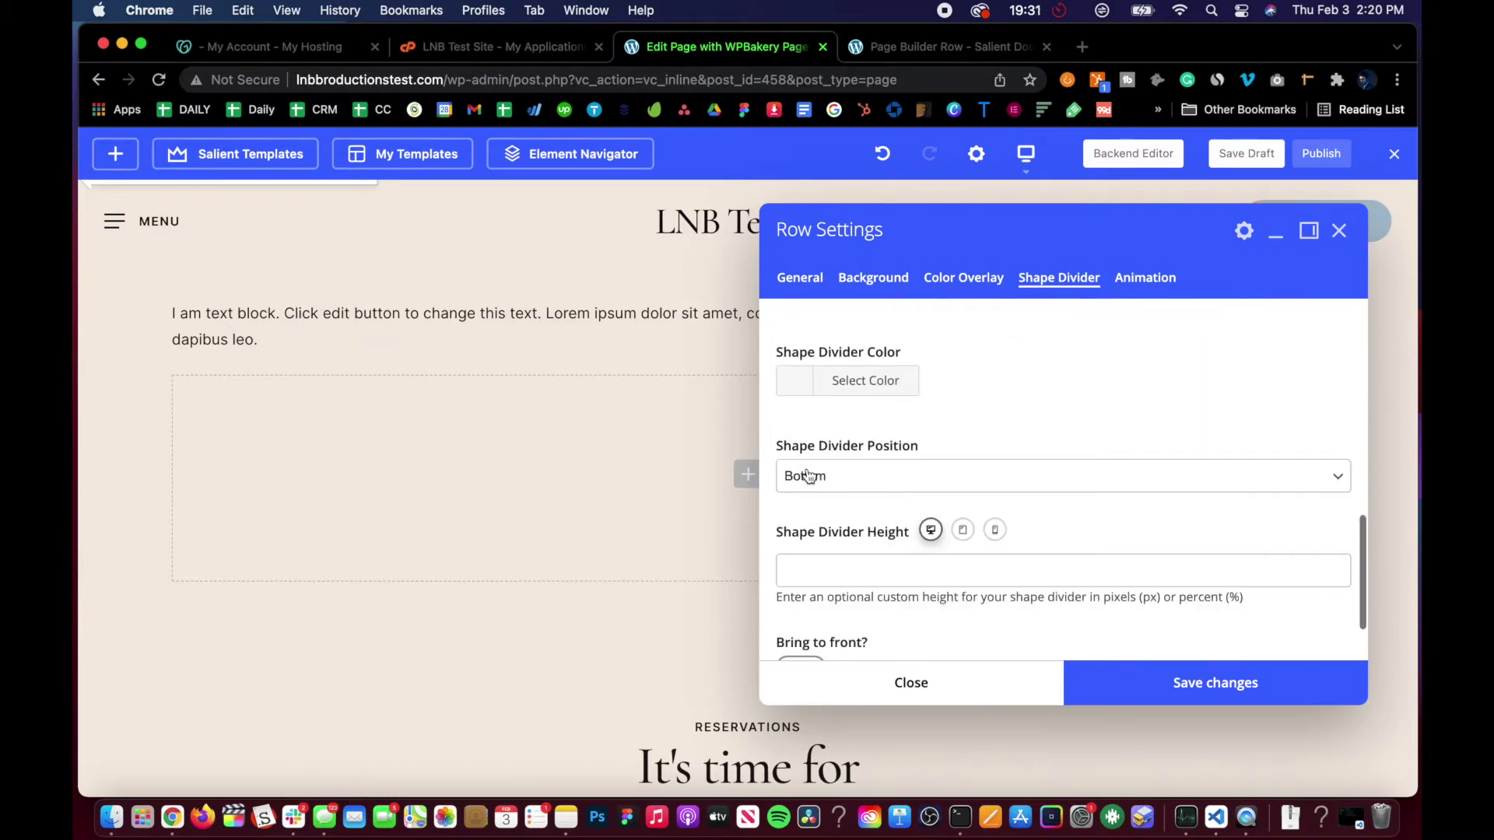
pyautogui.scroll(1, 809, 475)
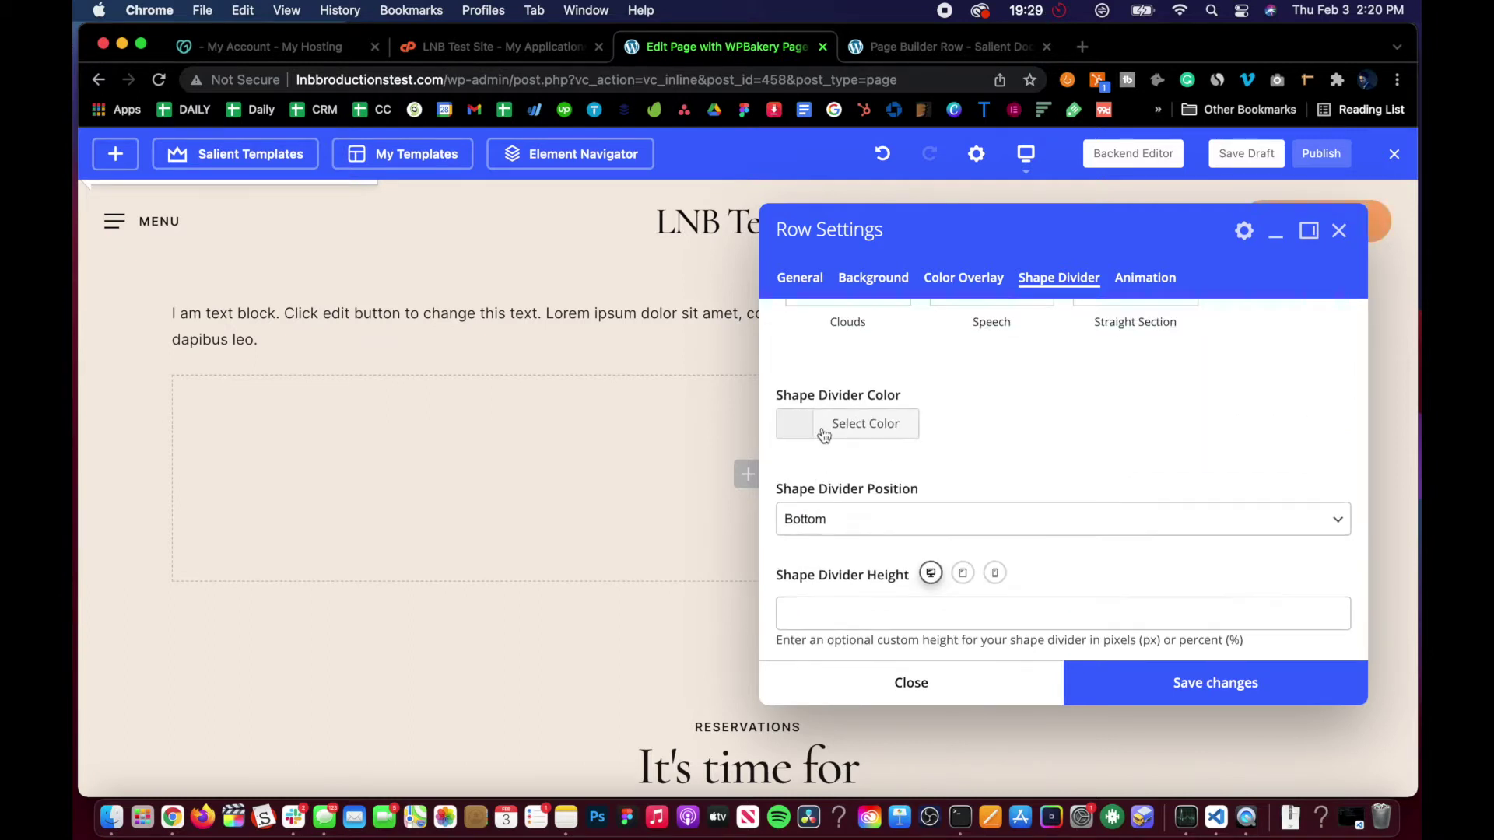
# Look at the divider colour choices without picking one, then select the Fan shape.
pyautogui.click(858, 432)
pyautogui.click(994, 476)
pyautogui.scroll(-2, 873, 587)
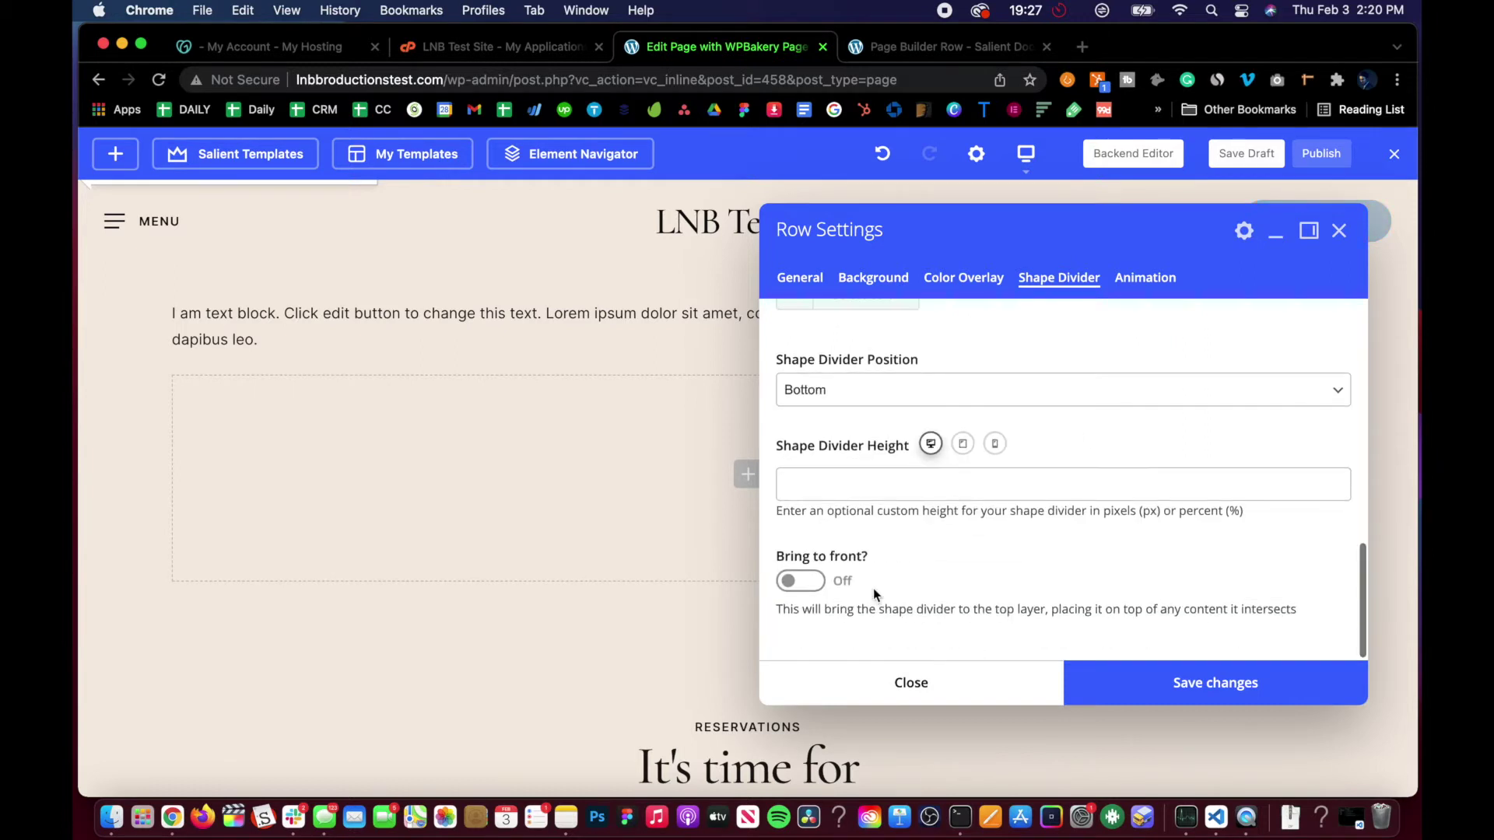
pyautogui.scroll(10, 873, 588)
pyautogui.scroll(3, 872, 588)
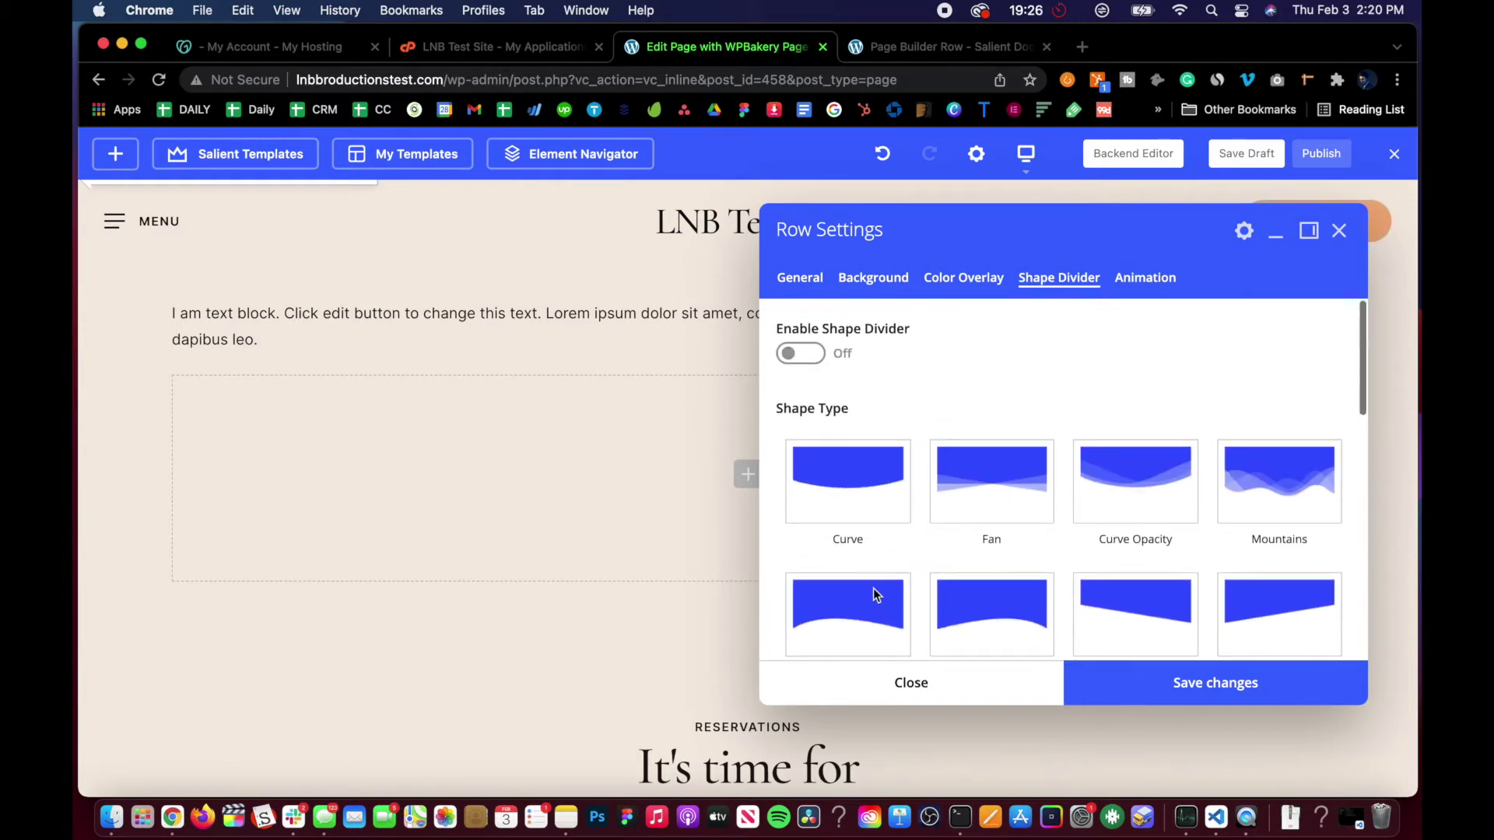
pyautogui.click(980, 493)
pyautogui.scroll(-1, 964, 545)
# Select the Clouds shape and enable the shape divider.
pyautogui.scroll(-7, 893, 584)
pyautogui.scroll(3, 893, 584)
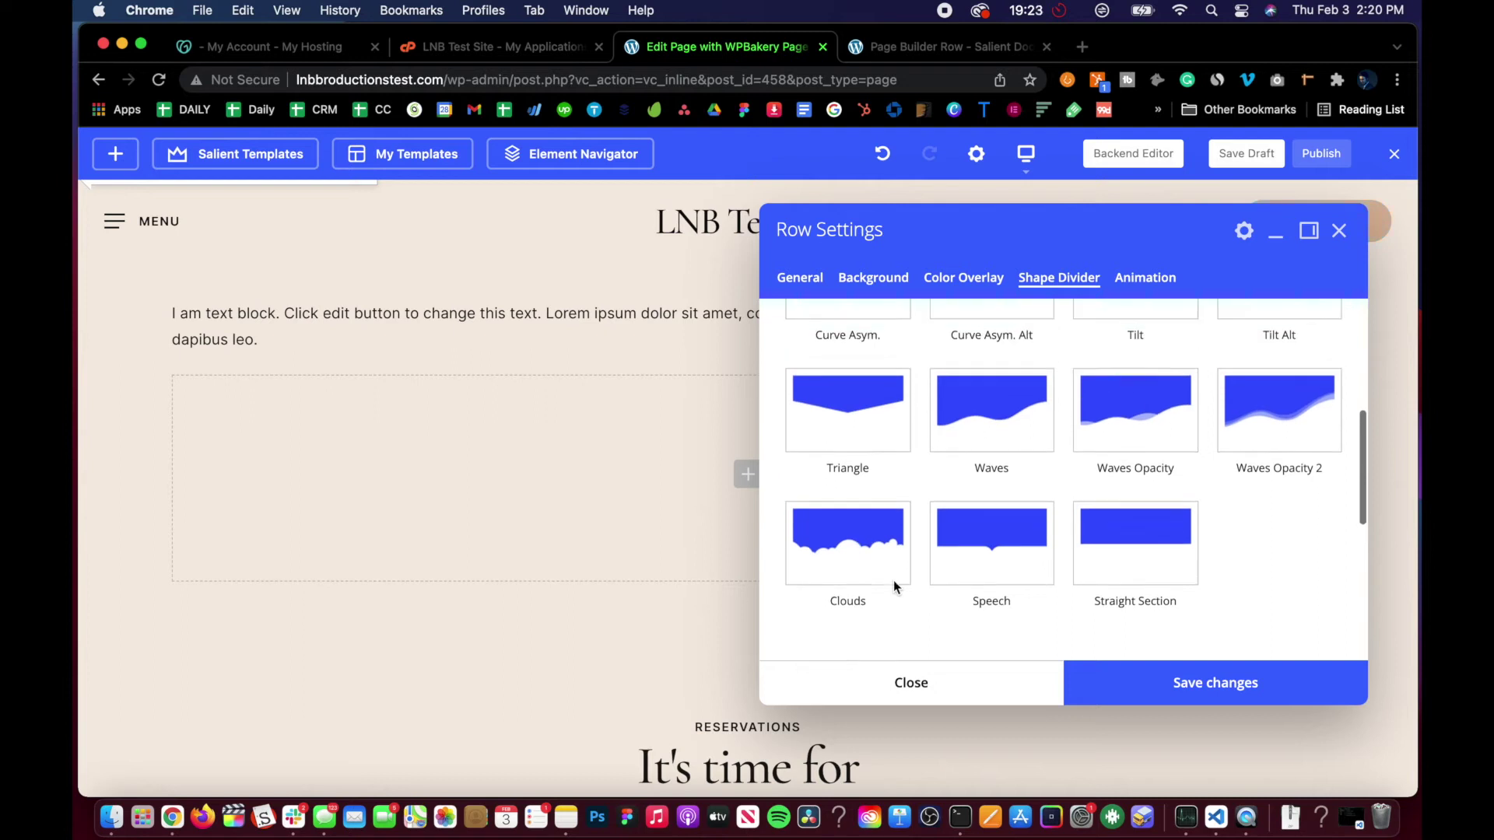
pyautogui.click(1118, 548)
pyautogui.click(857, 566)
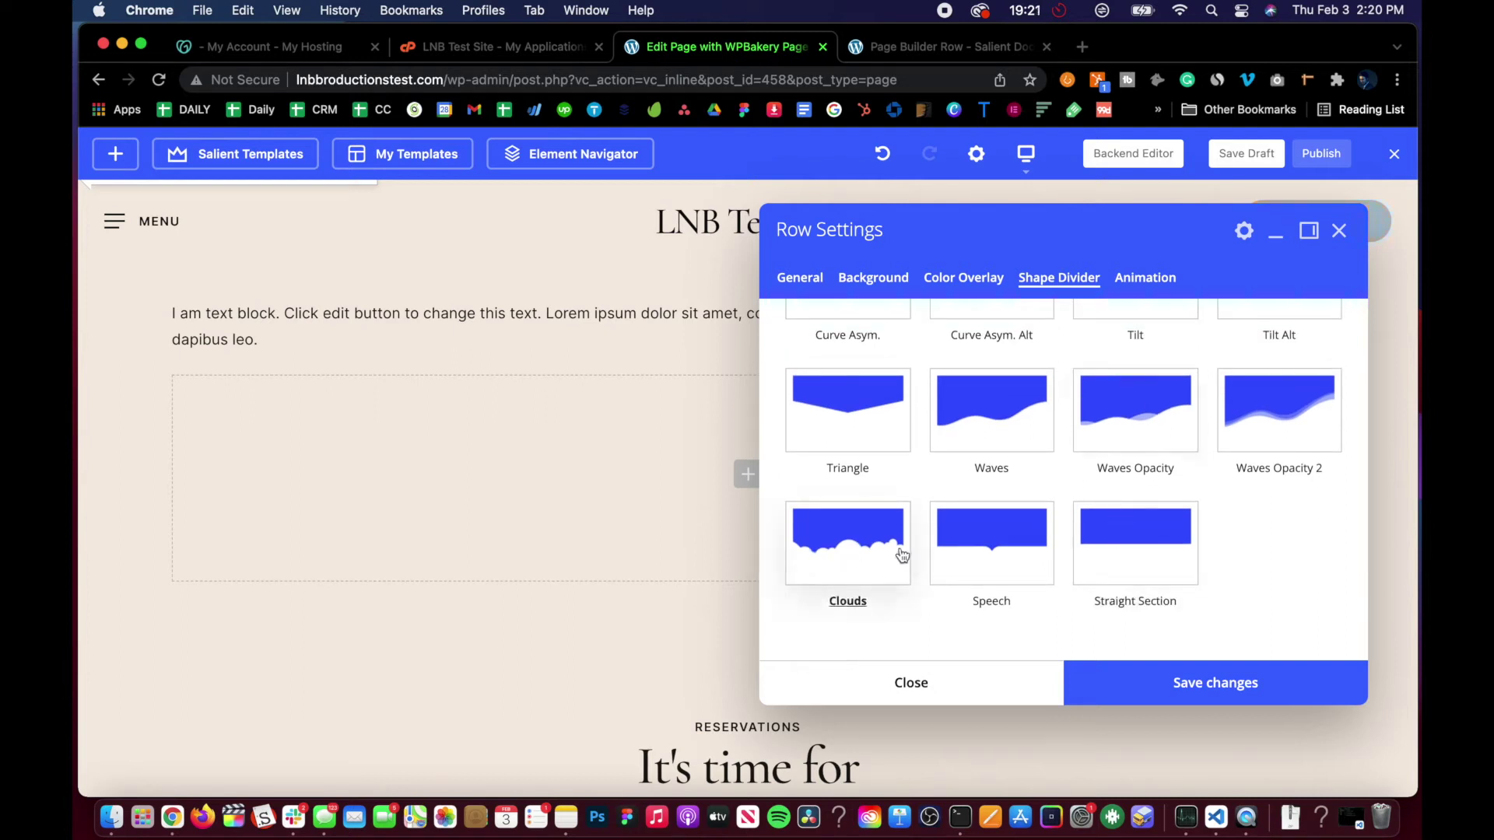
pyautogui.scroll(5, 1006, 498)
pyautogui.click(816, 354)
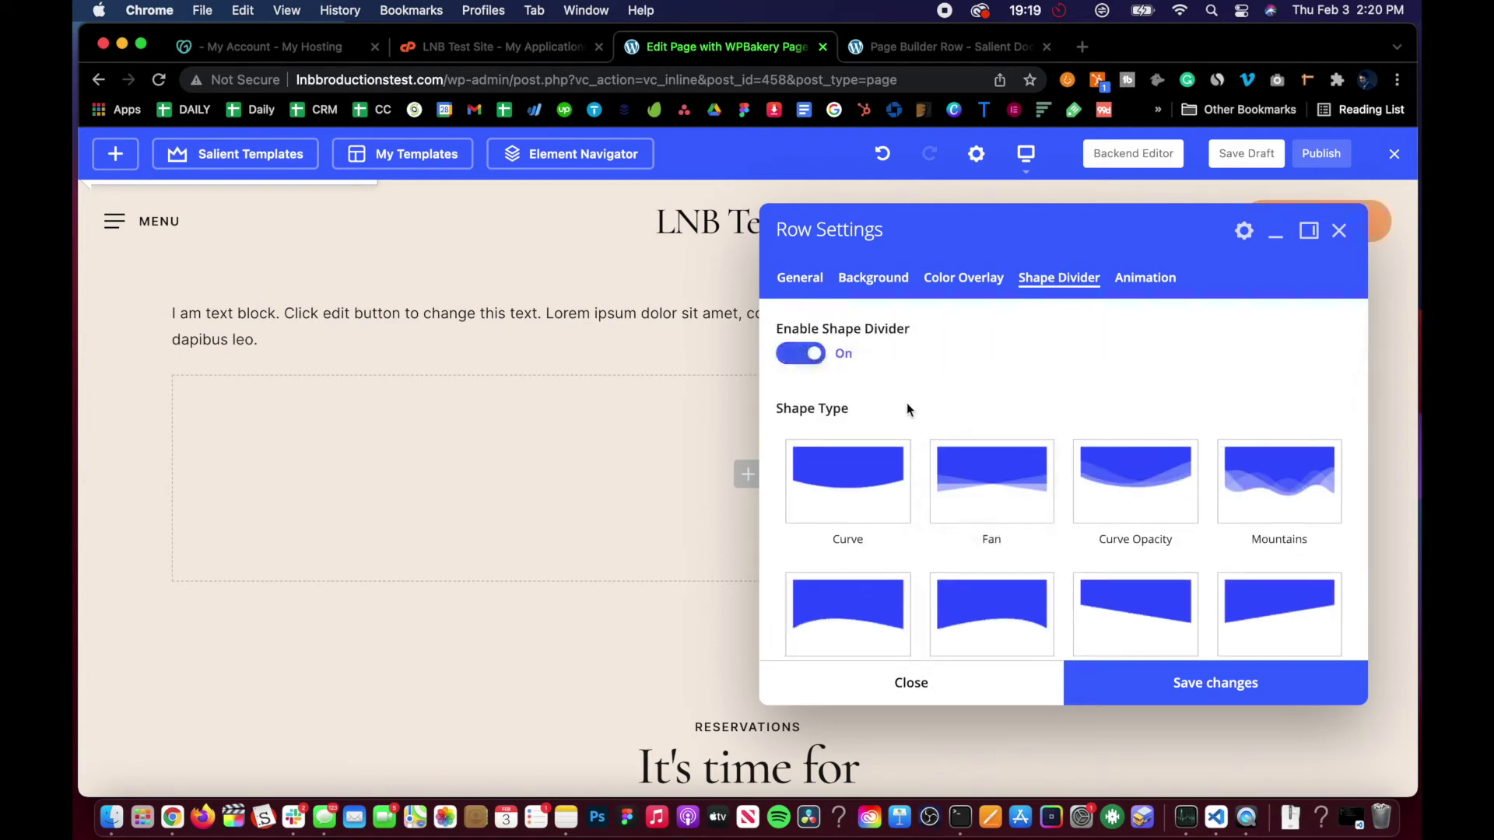
pyautogui.scroll(-6, 905, 406)
# Set the divider colour to the blue swatch.
pyautogui.click(886, 413)
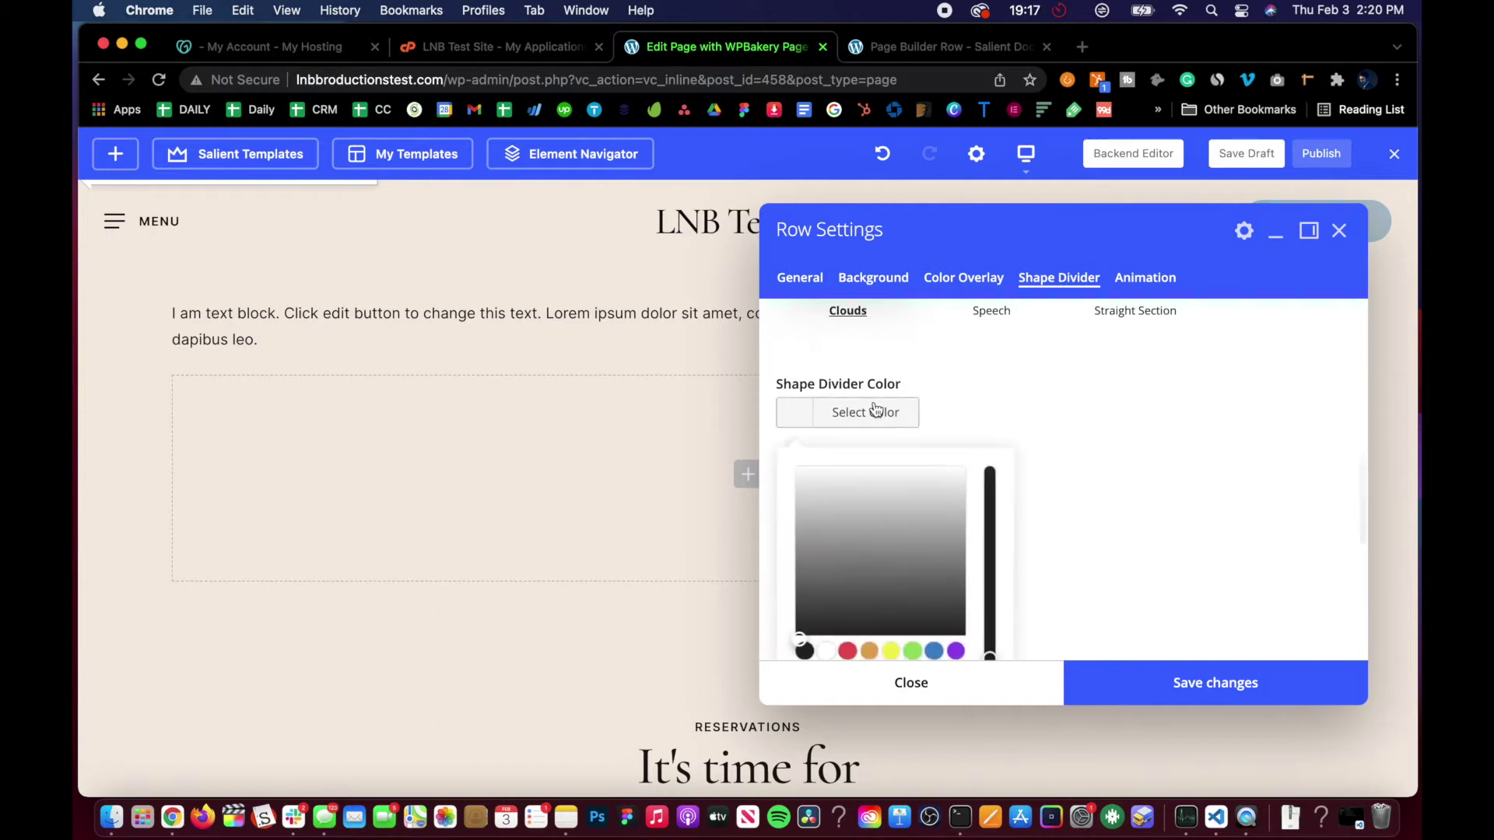
pyautogui.scroll(-1, 850, 615)
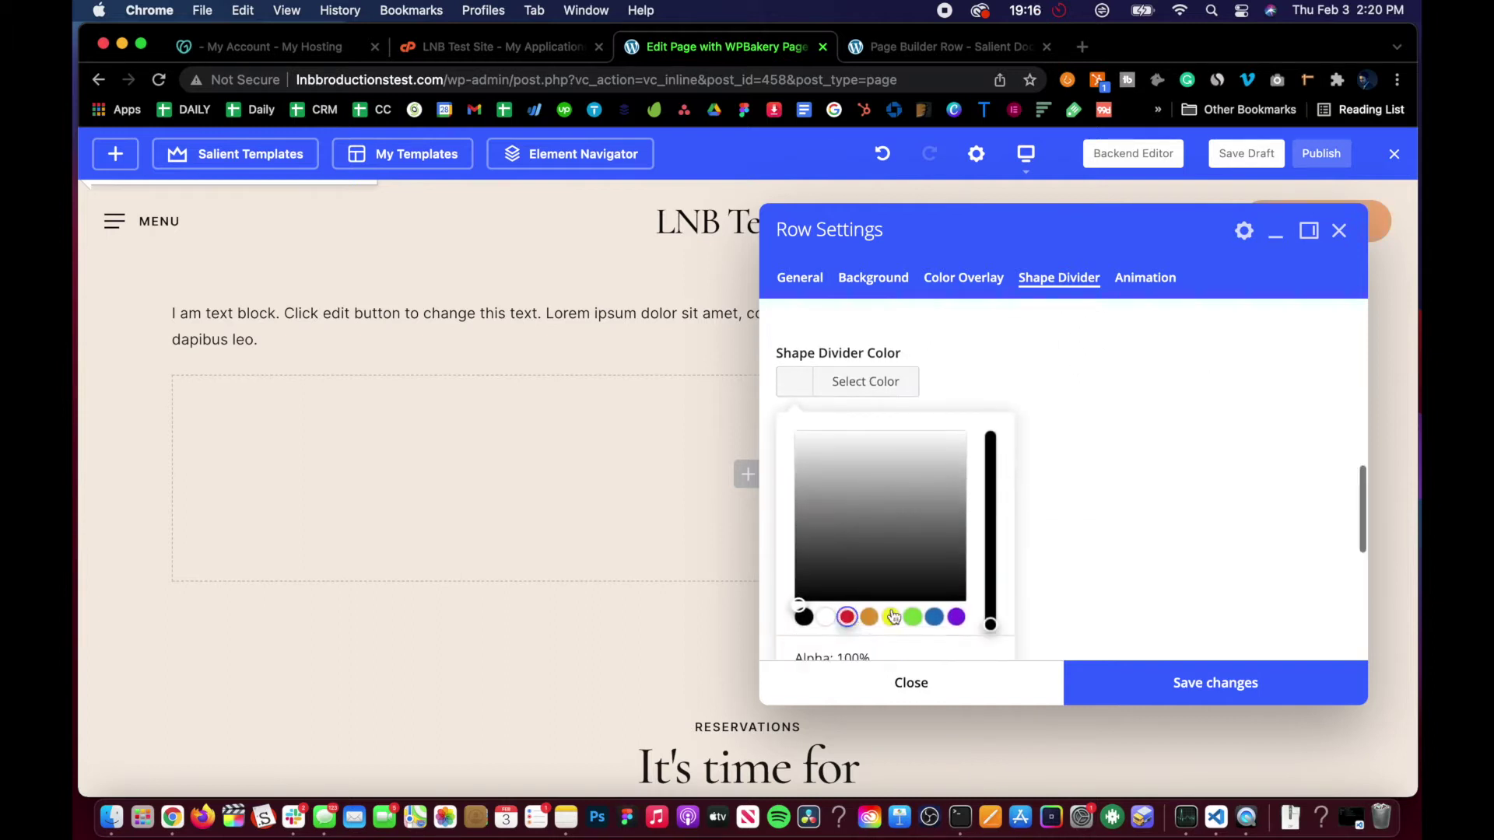
pyautogui.click(935, 616)
pyautogui.click(1085, 385)
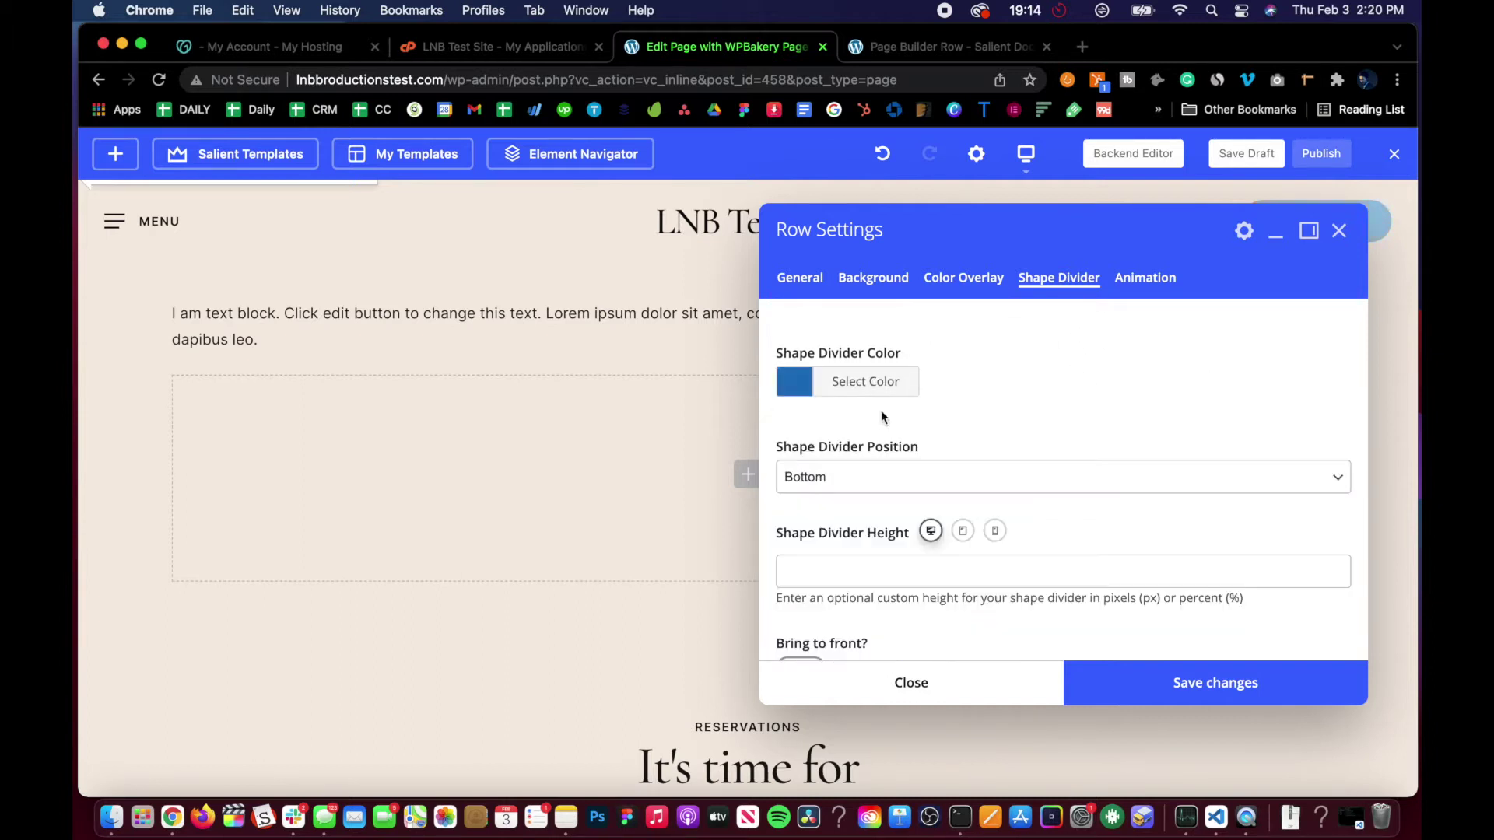
# Keep the divider Position at Bottom and enter a 5% Shape Divider Height.
pyautogui.click(865, 480)
pyautogui.click(1032, 409)
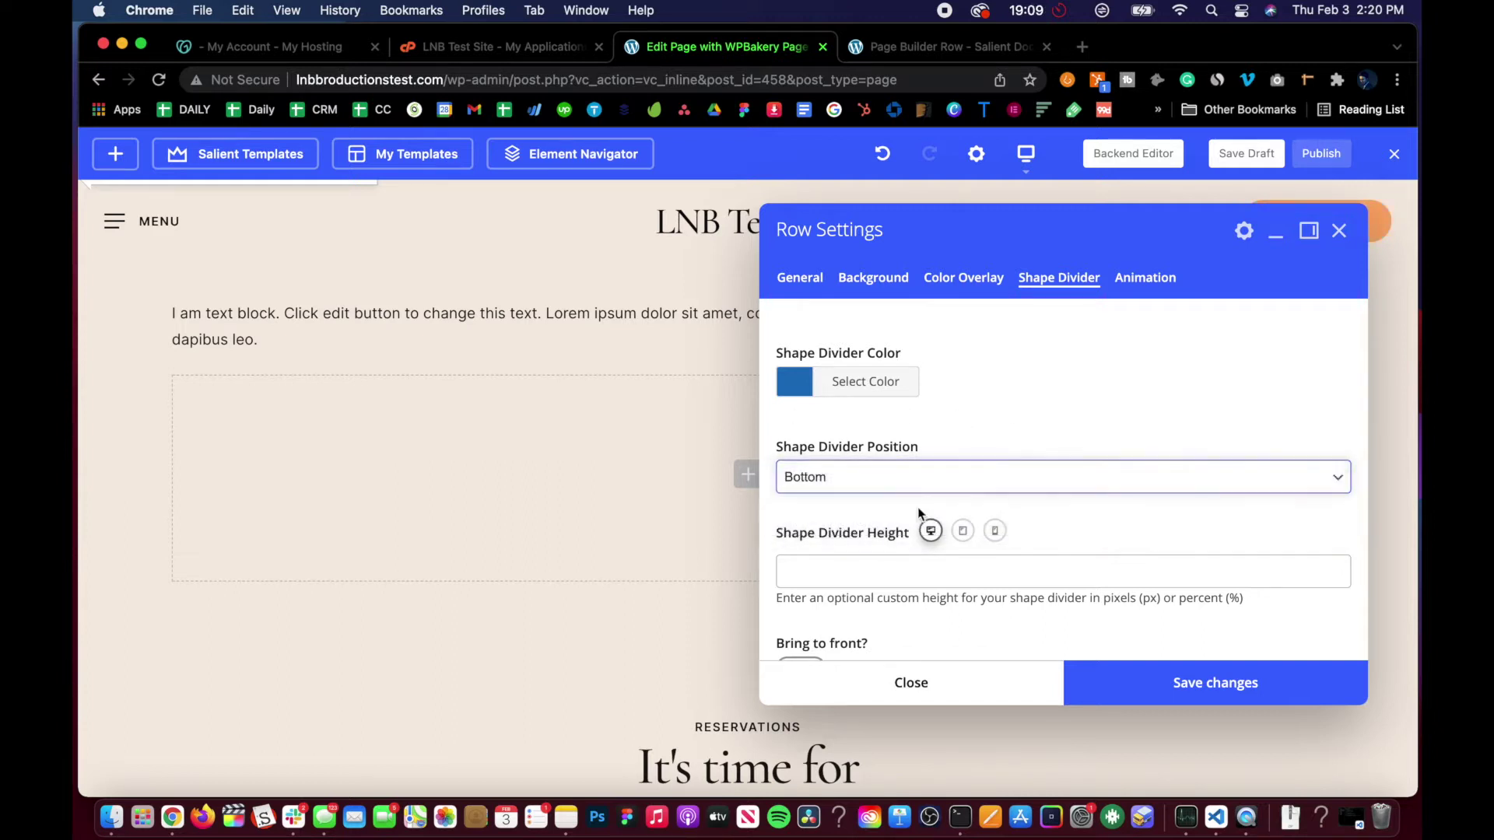
pyautogui.scroll(-1, 900, 533)
pyautogui.click(894, 516)
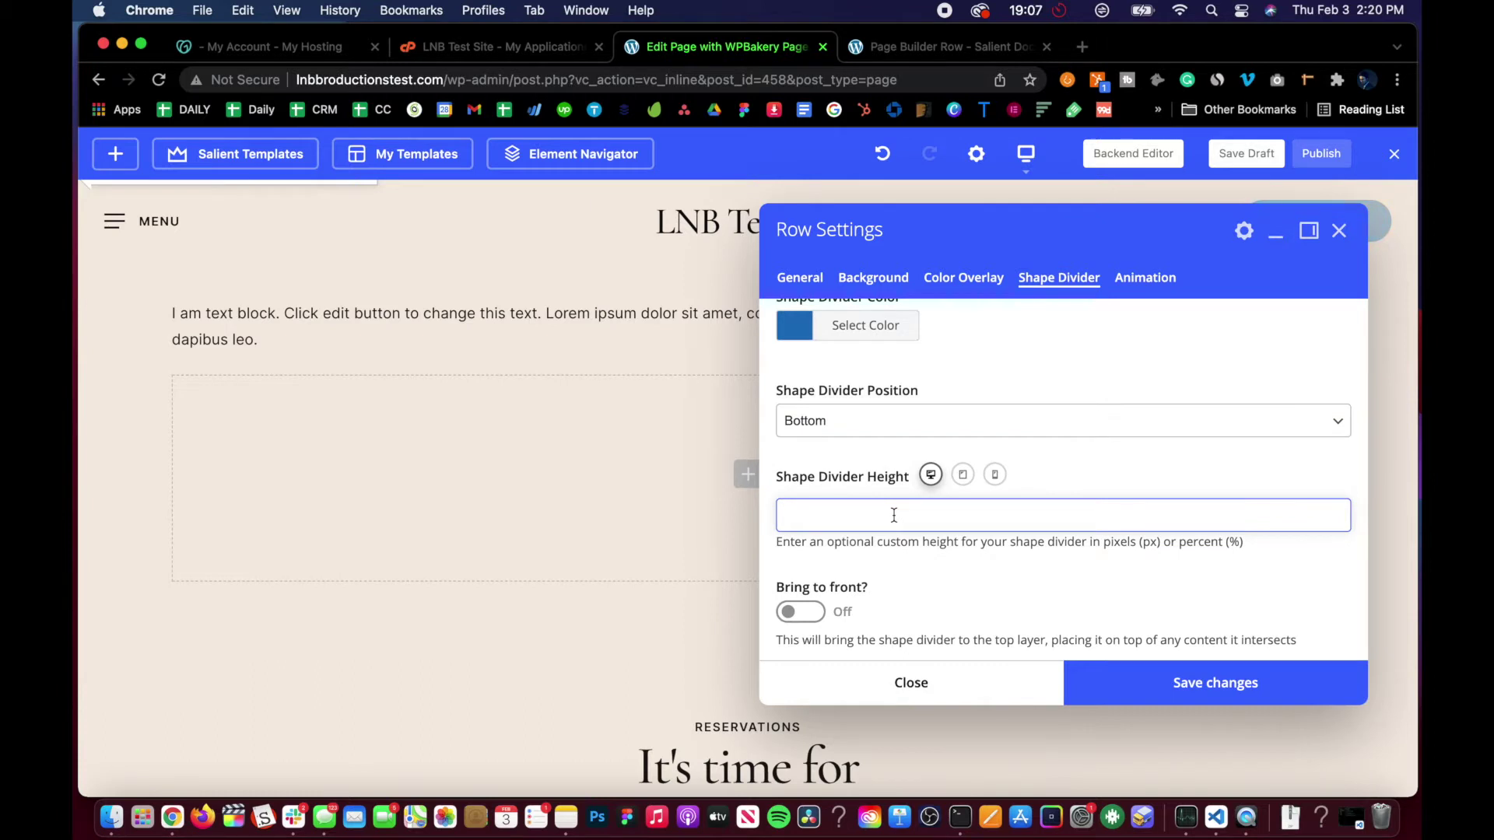
pyautogui.scroll(-1, 897, 580)
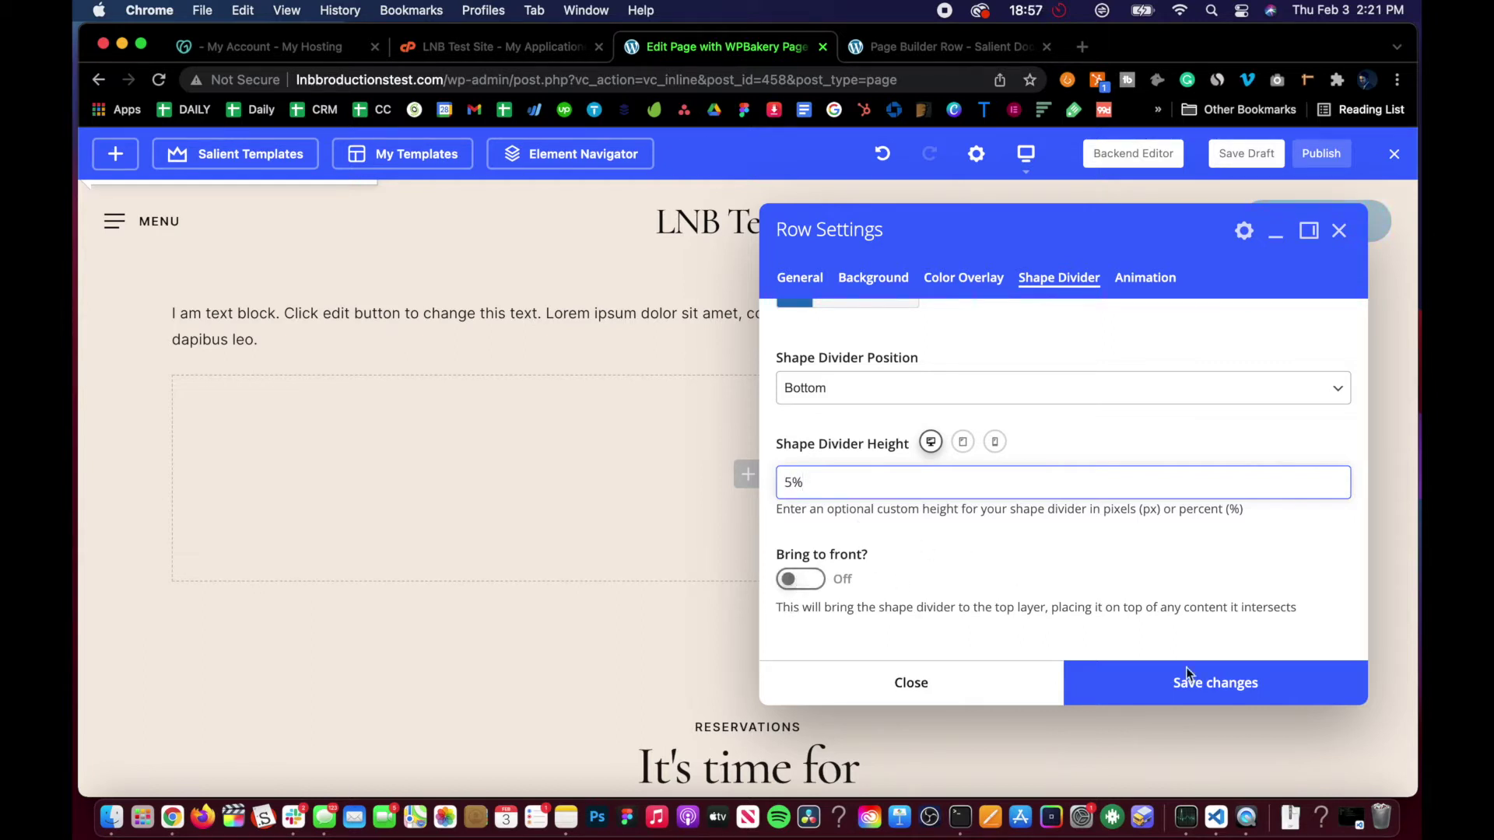
# Save the blue Clouds divider settings, close the panel, and reopen the text row's Row Settings.
pyautogui.click(1130, 685)
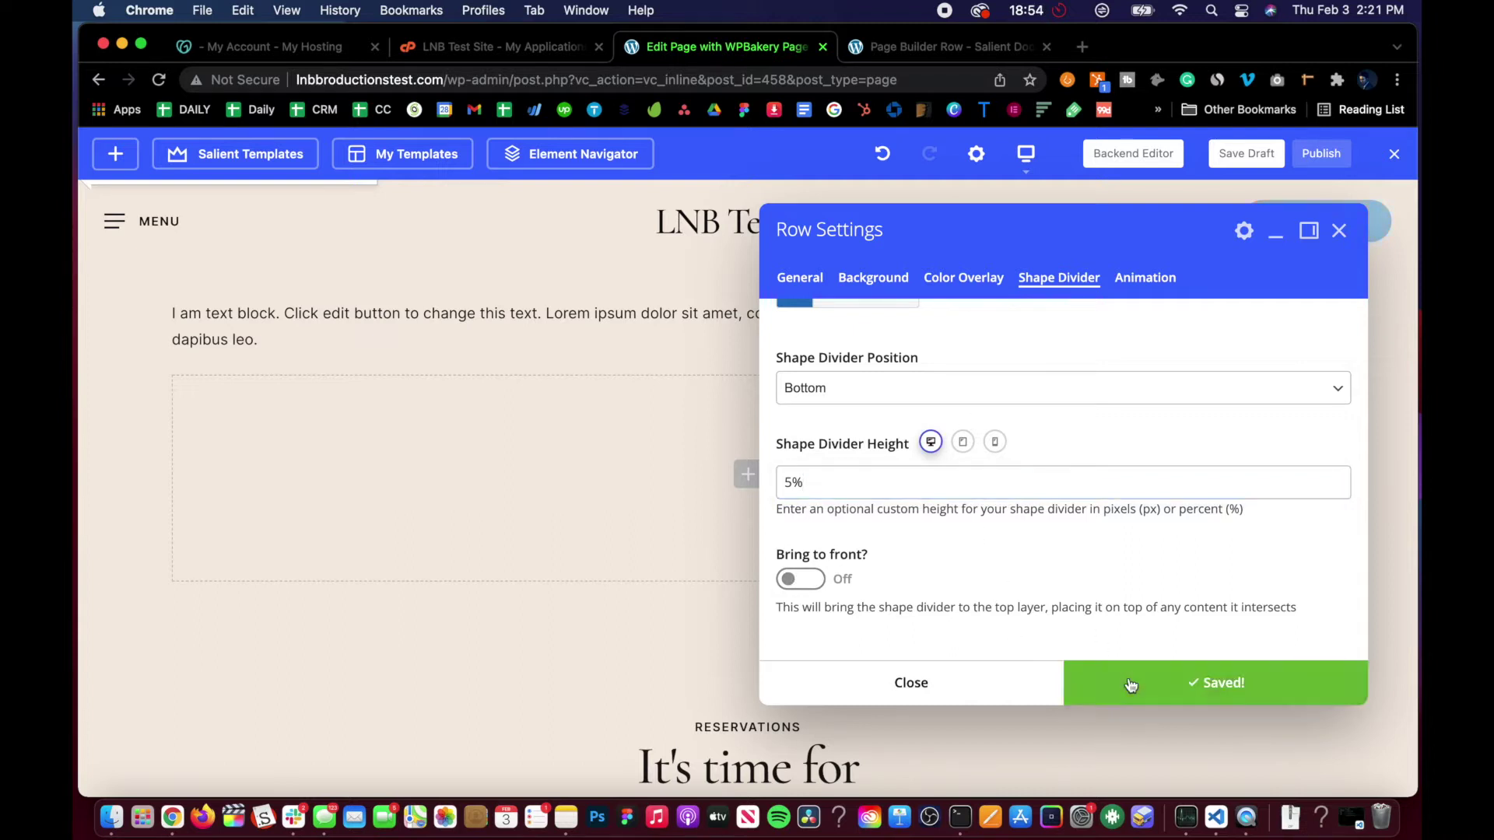
pyautogui.click(911, 682)
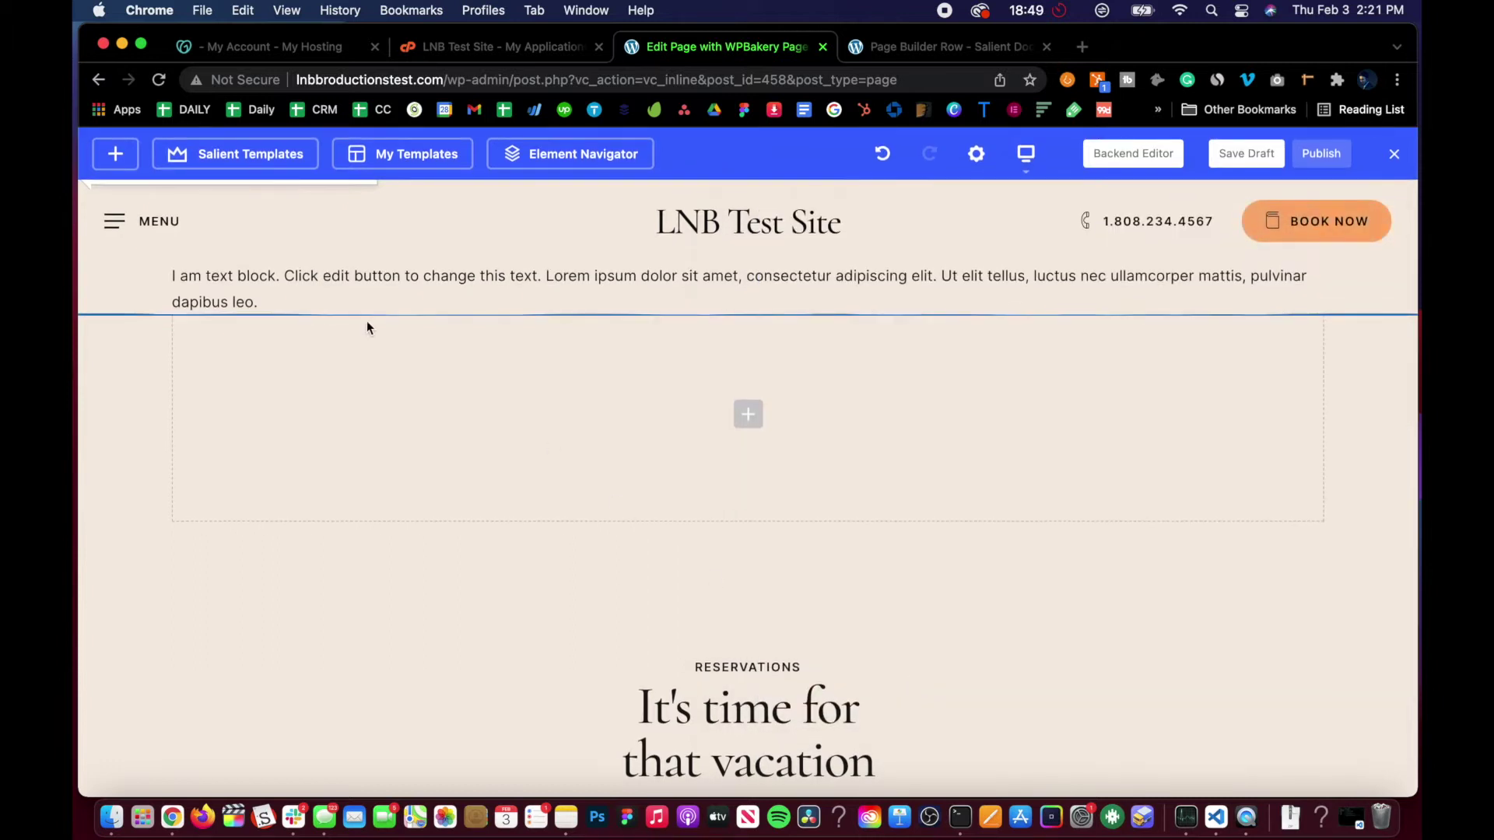
pyautogui.moveTo(221, 252)
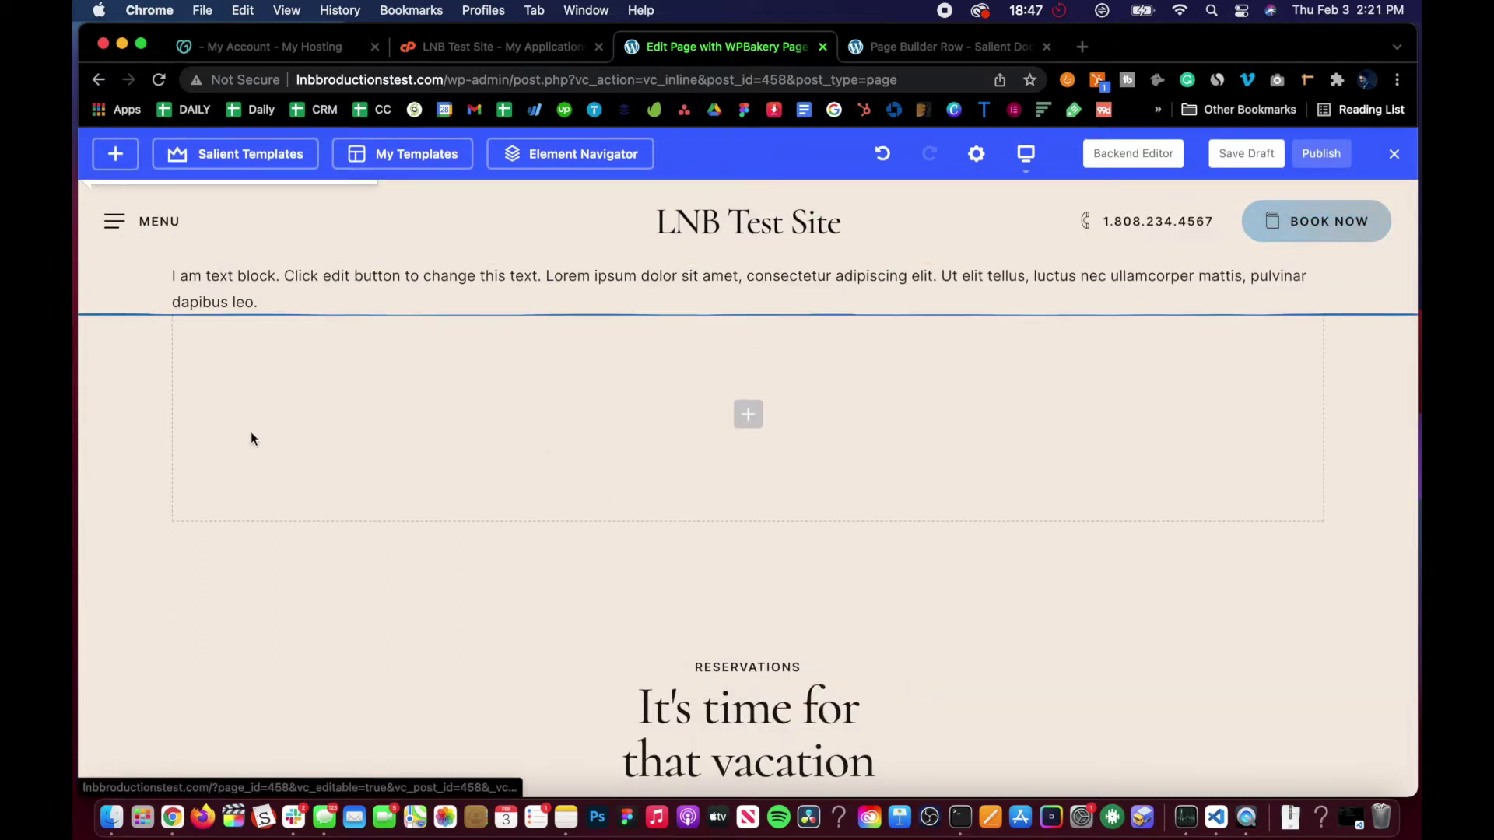
pyautogui.click(217, 248)
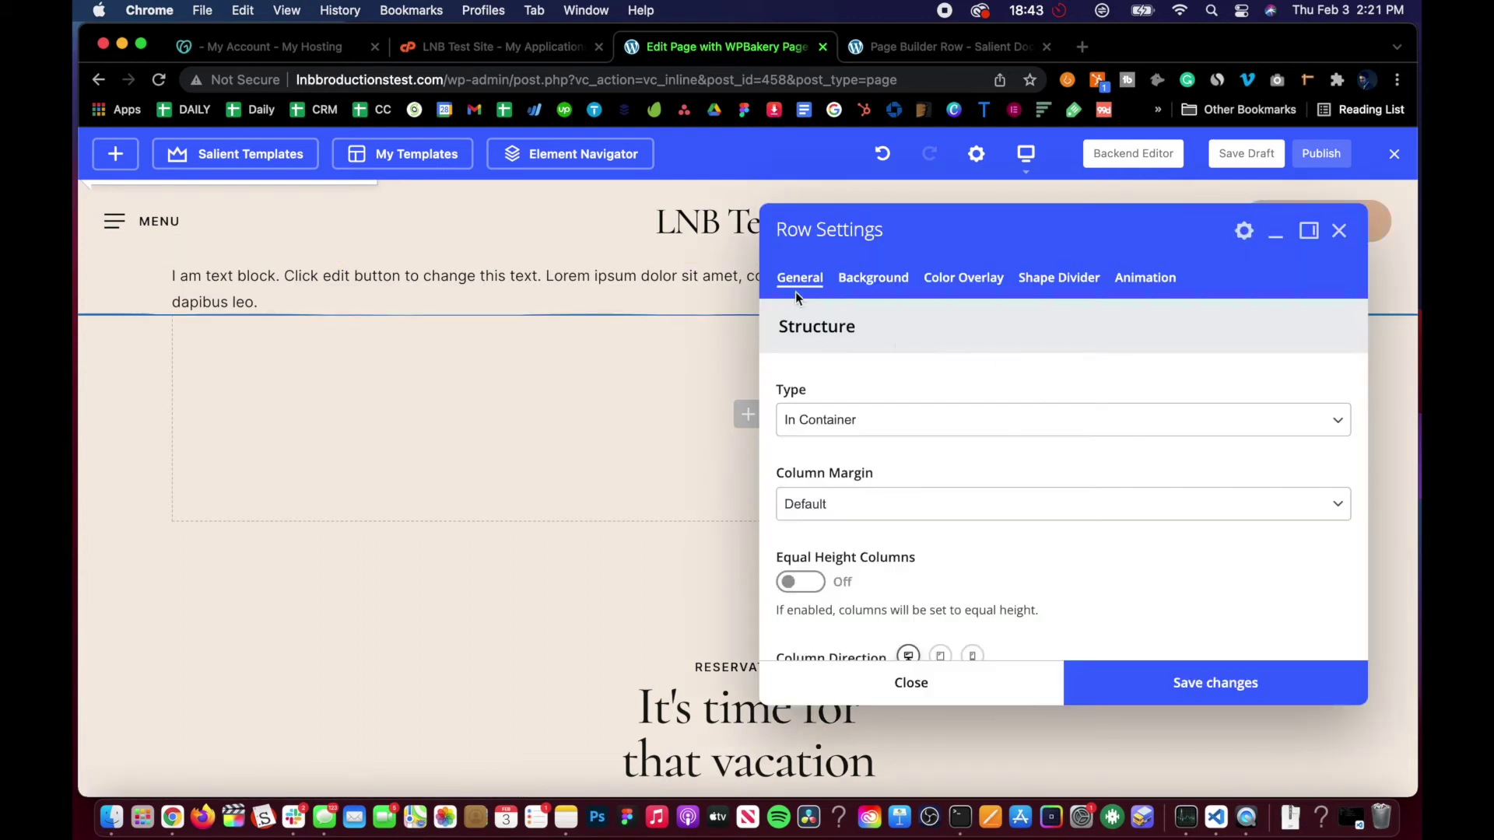
# Set row Type to Full Width Background with 5% top and 5% bottom padding, and save.
pyautogui.click(858, 421)
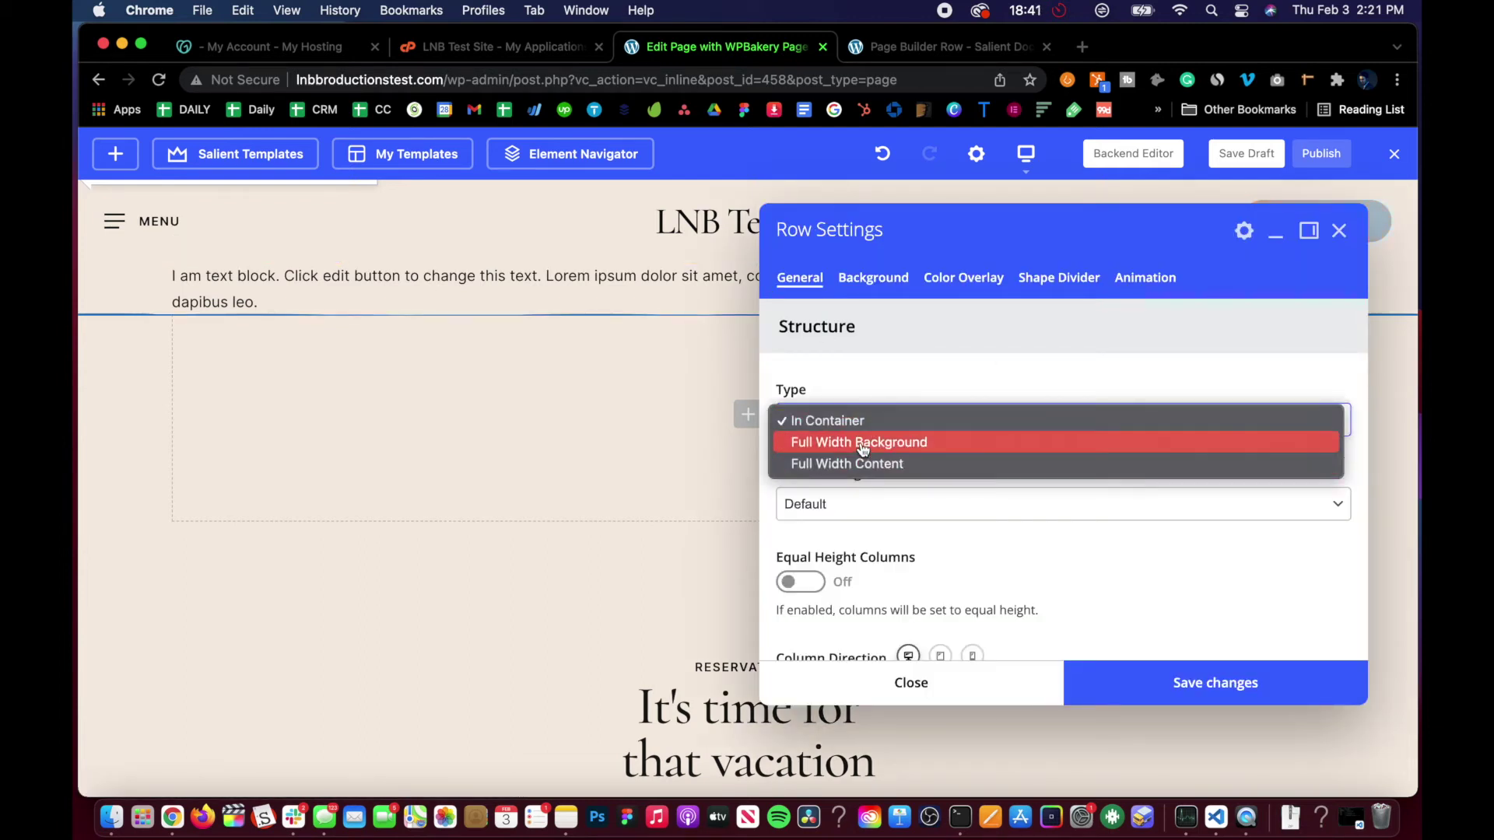
pyautogui.click(862, 443)
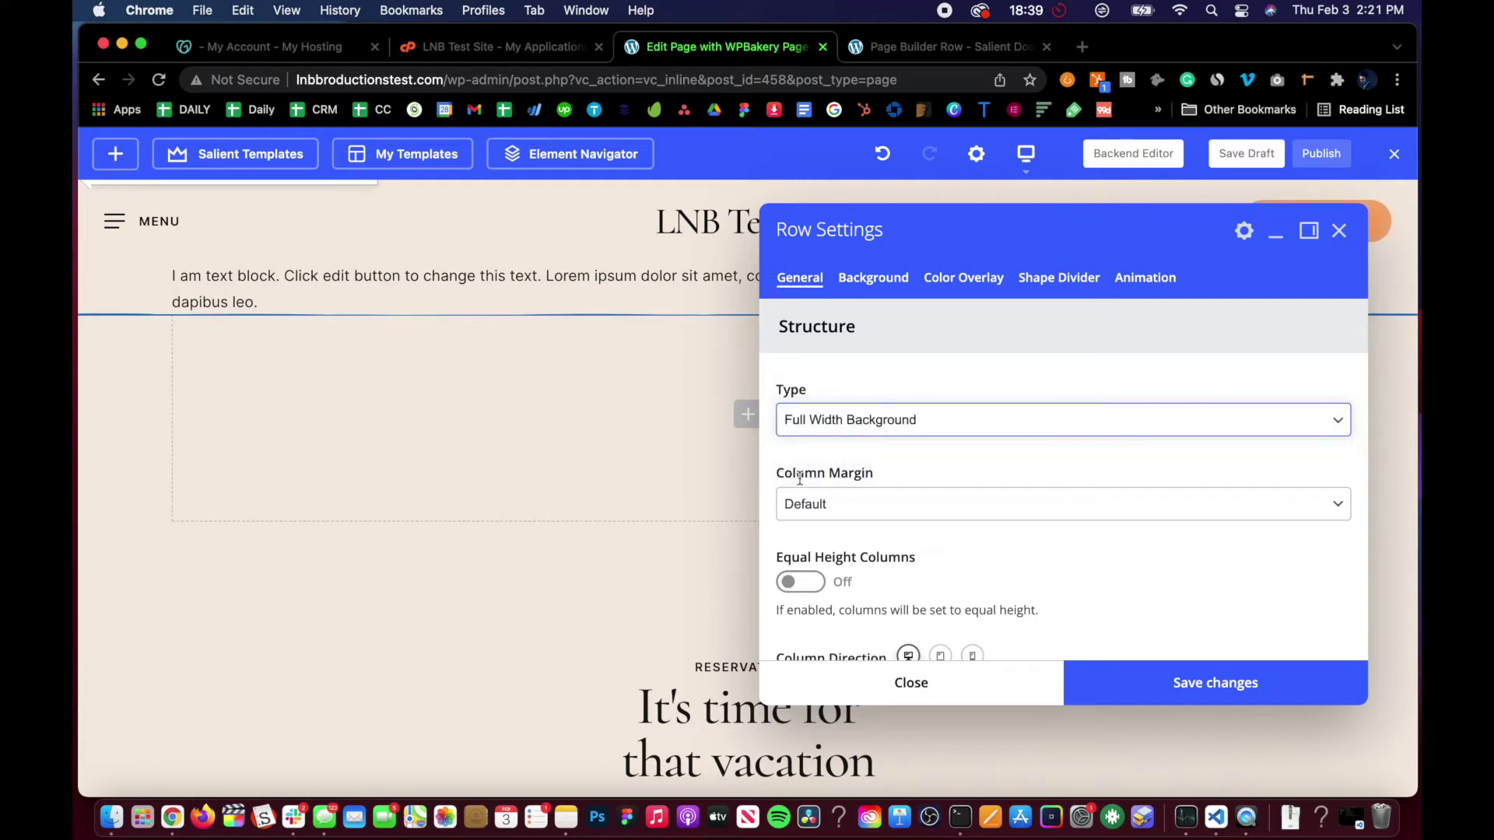
pyautogui.scroll(-10, 871, 549)
pyautogui.scroll(3, 872, 548)
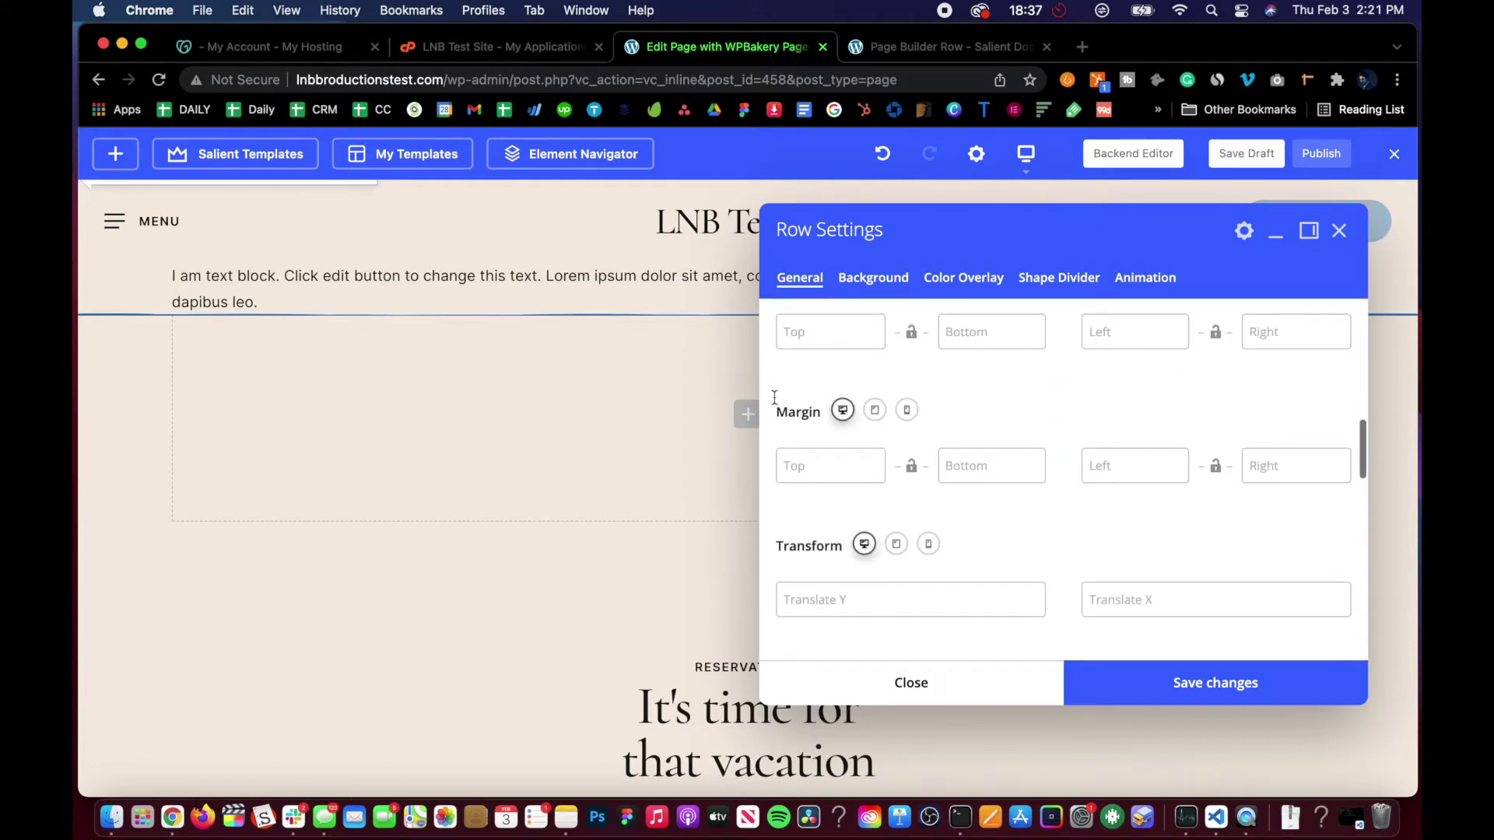
pyautogui.click(806, 391)
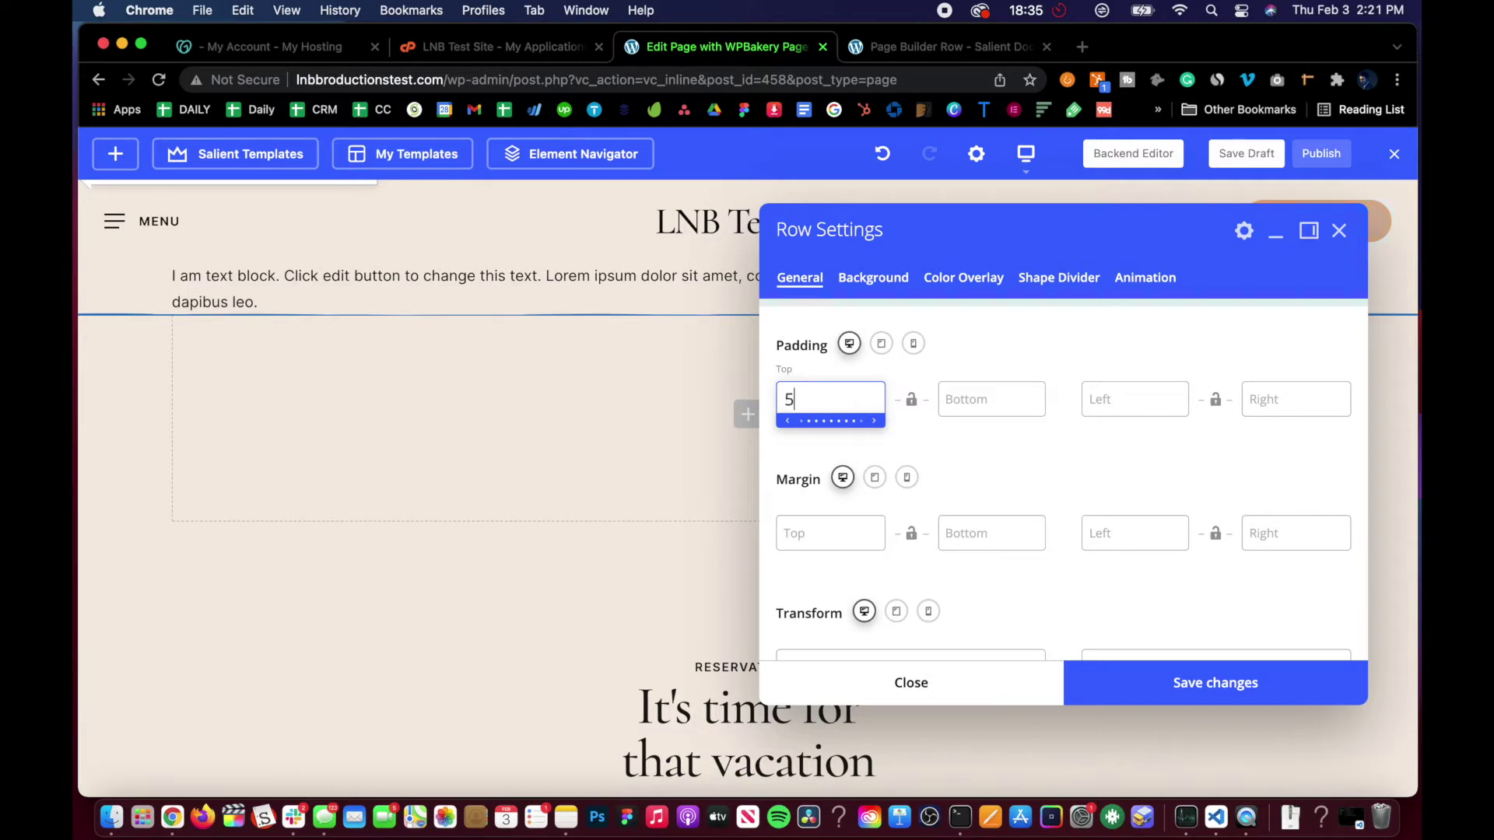
pyautogui.press('Tab')
pyautogui.click(954, 399)
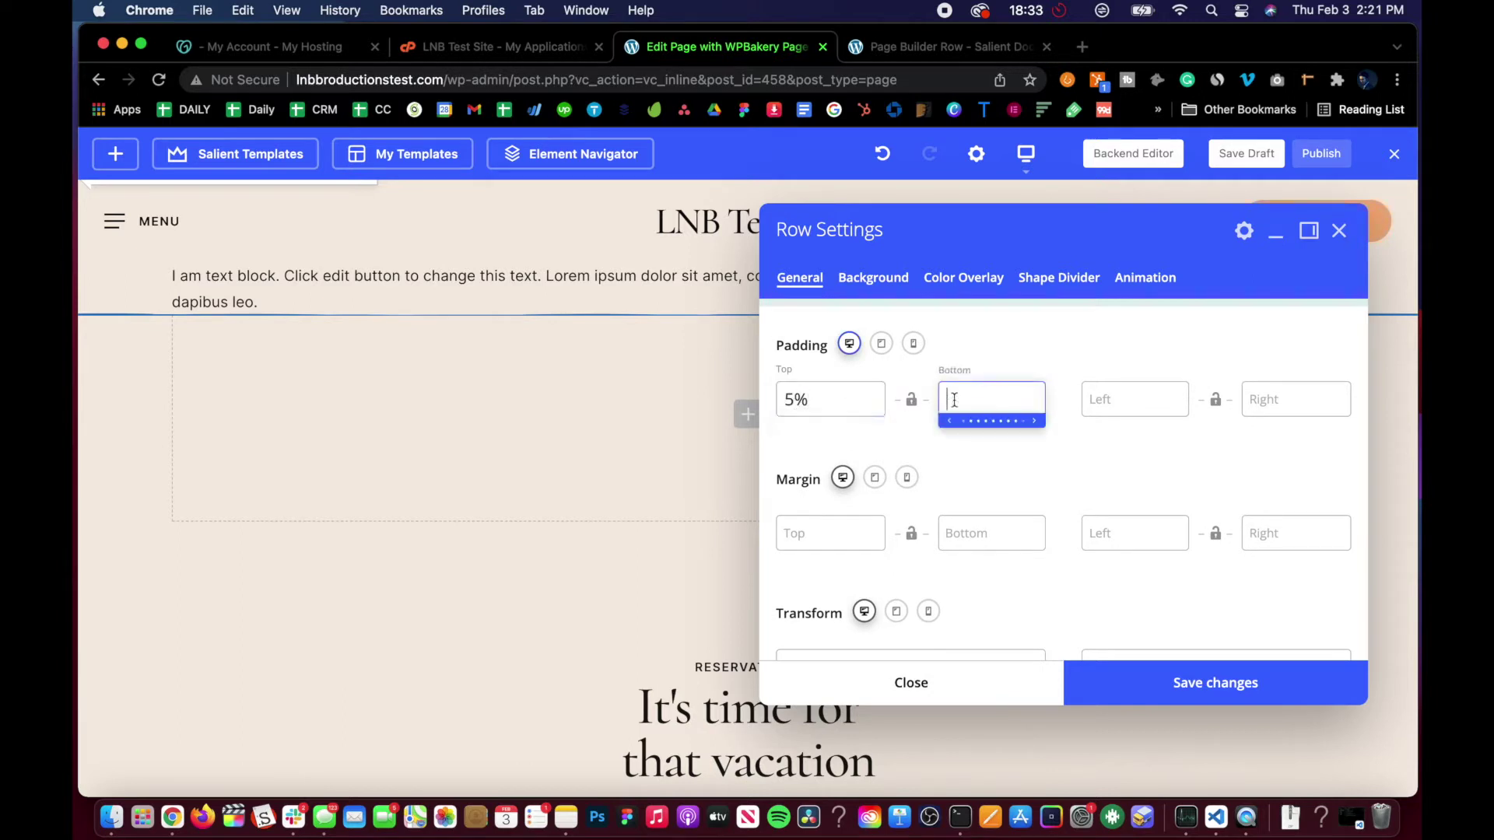
pyautogui.click(1127, 683)
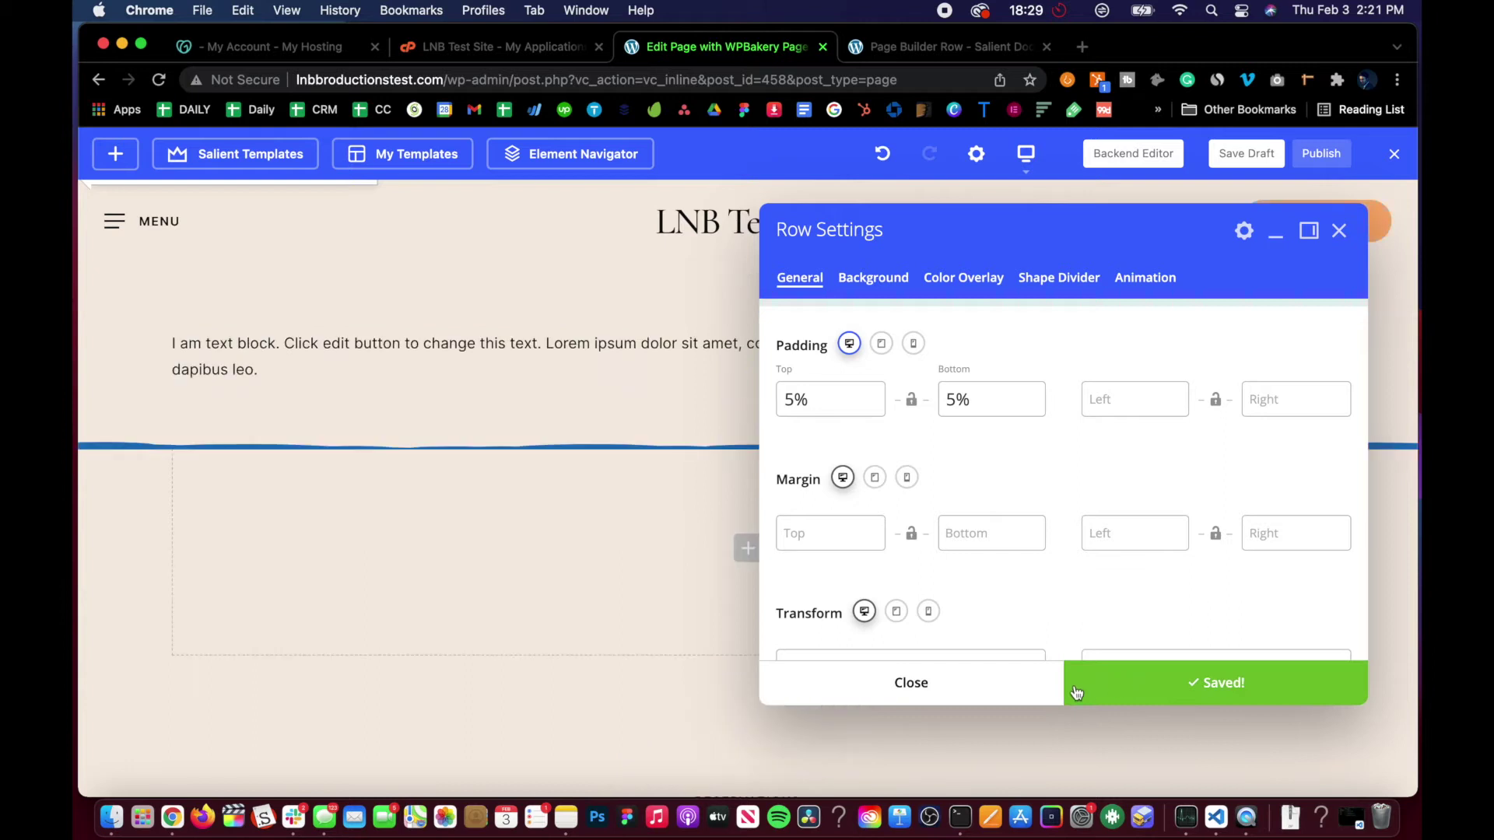
pyautogui.click(996, 688)
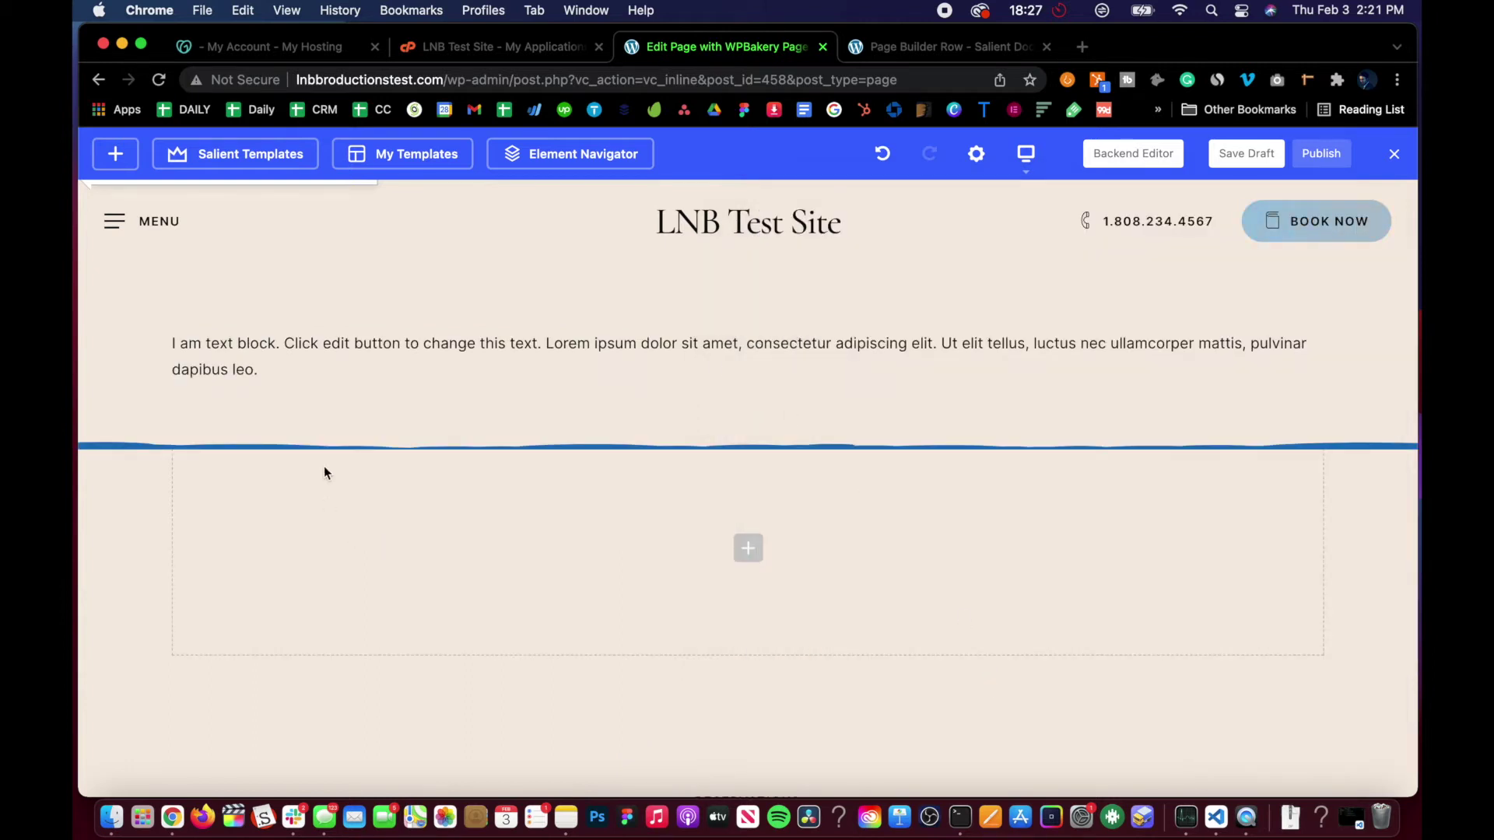
# Set the Clouds divider's Shape Divider Height to 10% and save.
pyautogui.click(228, 318)
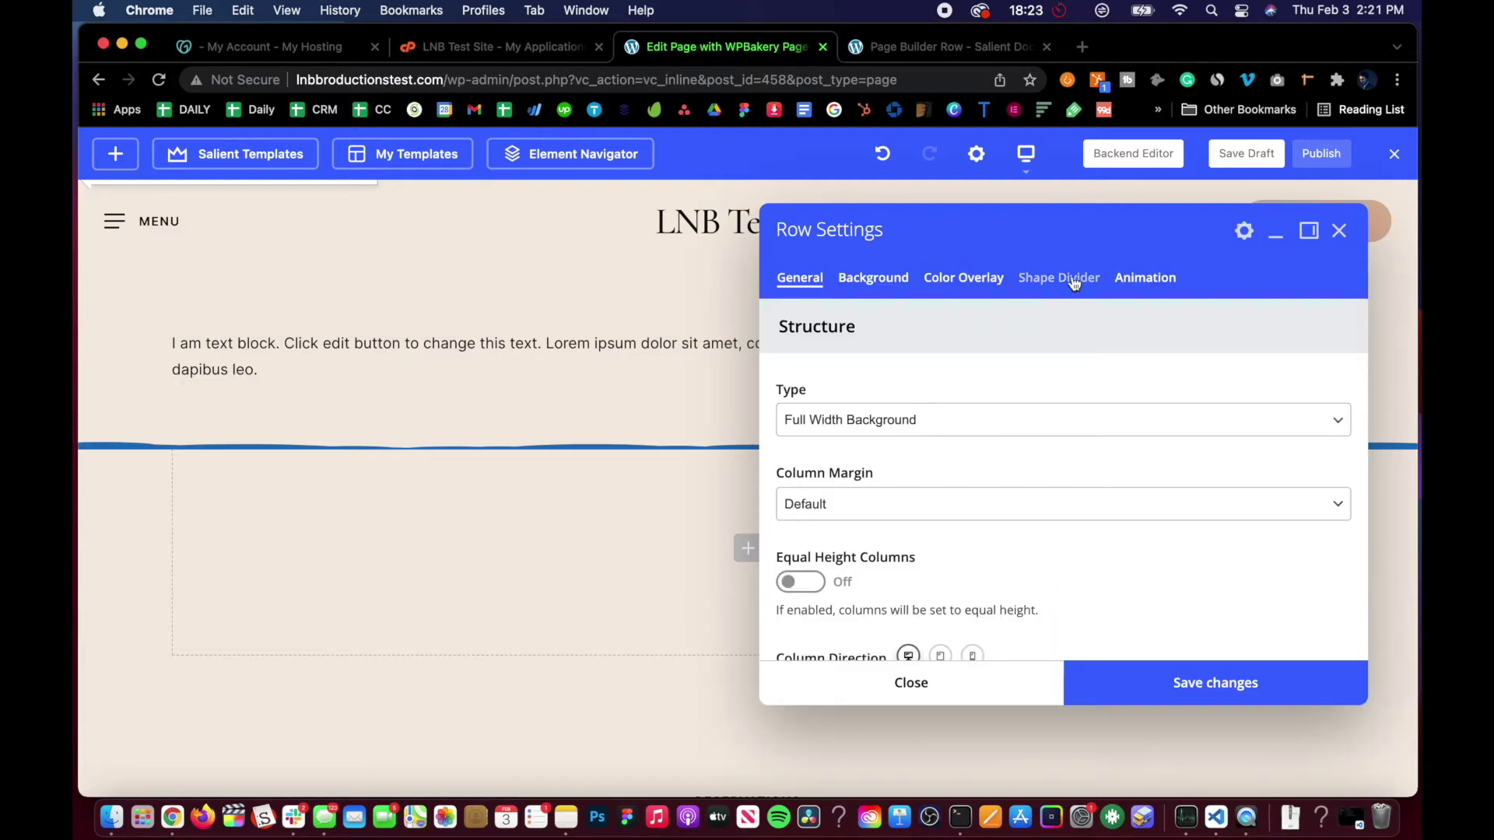
pyautogui.click(1074, 278)
pyautogui.scroll(-10, 801, 556)
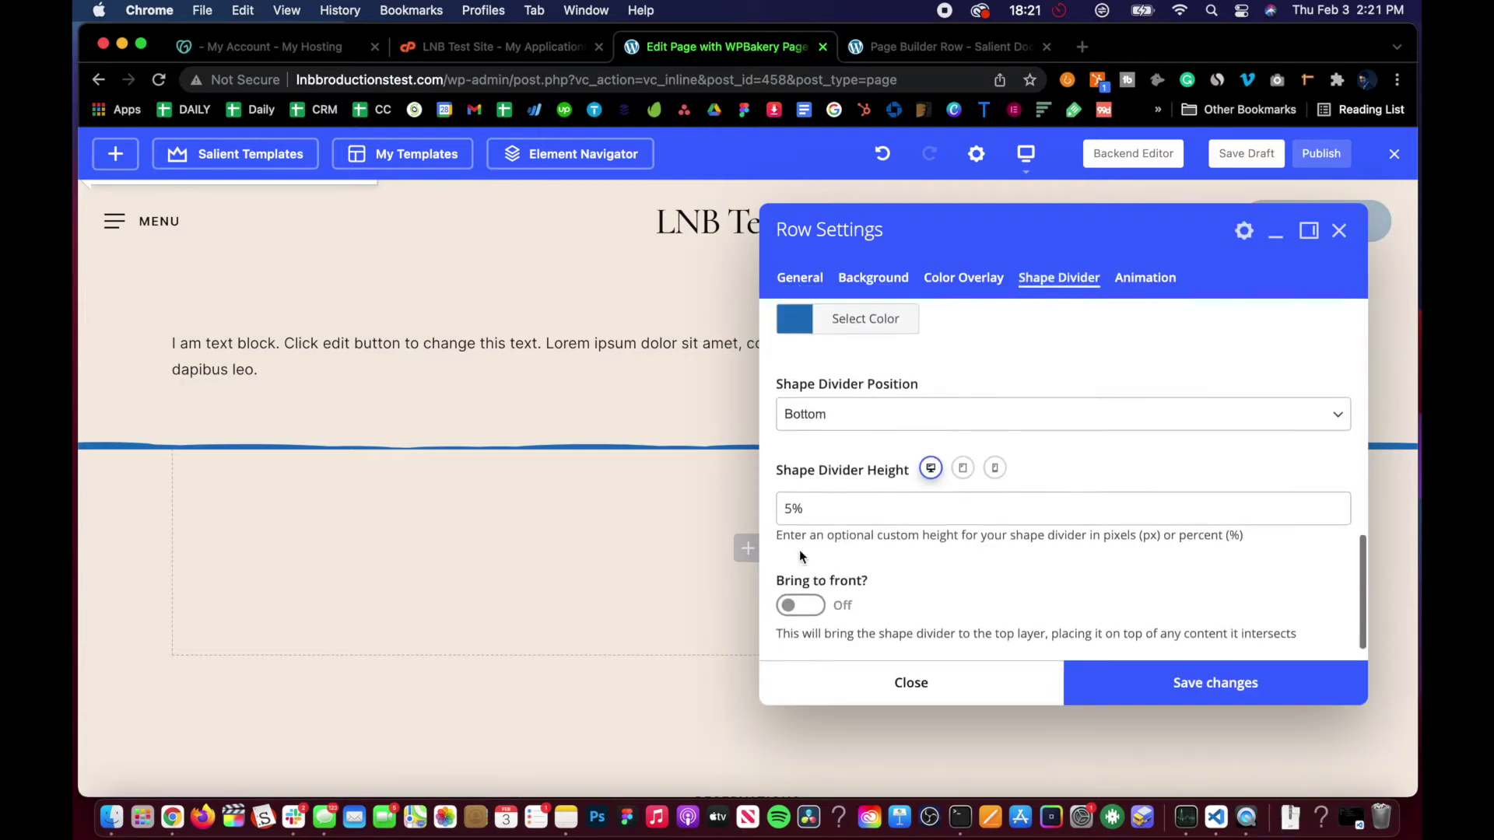
pyautogui.scroll(-1, 802, 555)
pyautogui.click(794, 483)
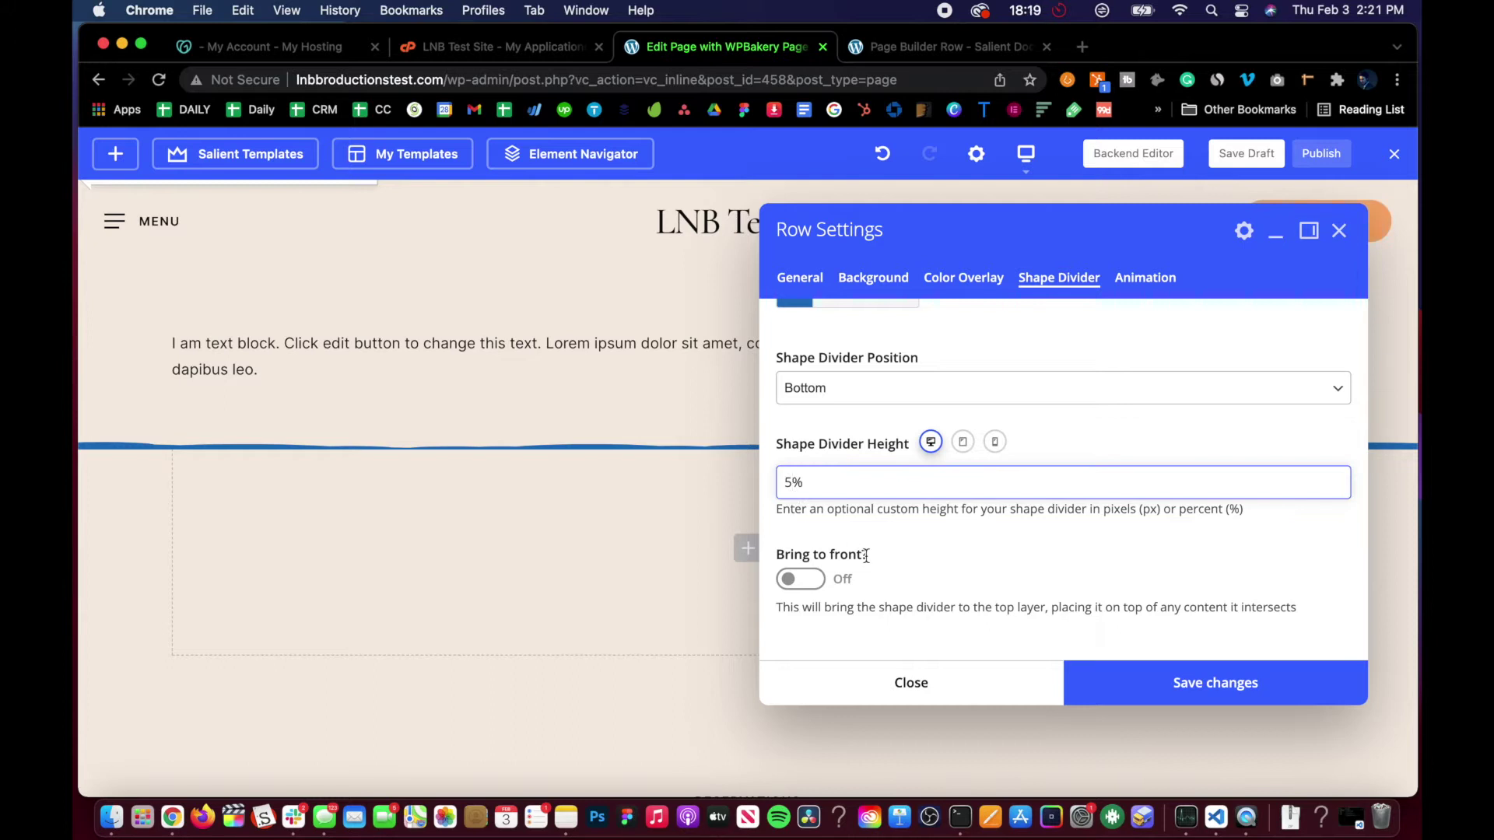
pyautogui.write('10')
pyautogui.click(1098, 683)
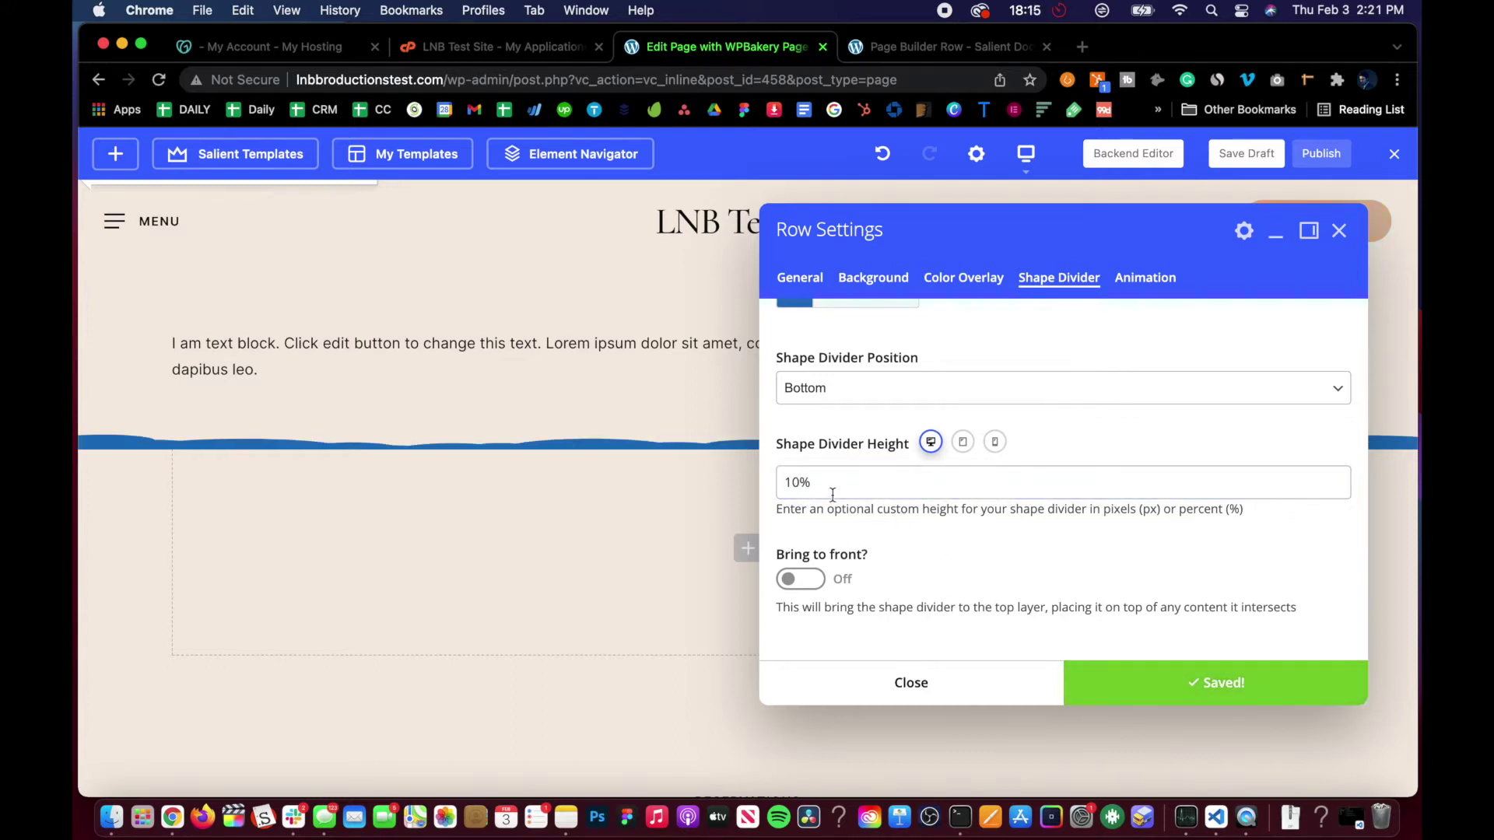
# Change the Shape Divider Height to 45% and save.
pyautogui.click(802, 482)
pyautogui.press('BackSpace')
pyautogui.press('BackSpace')
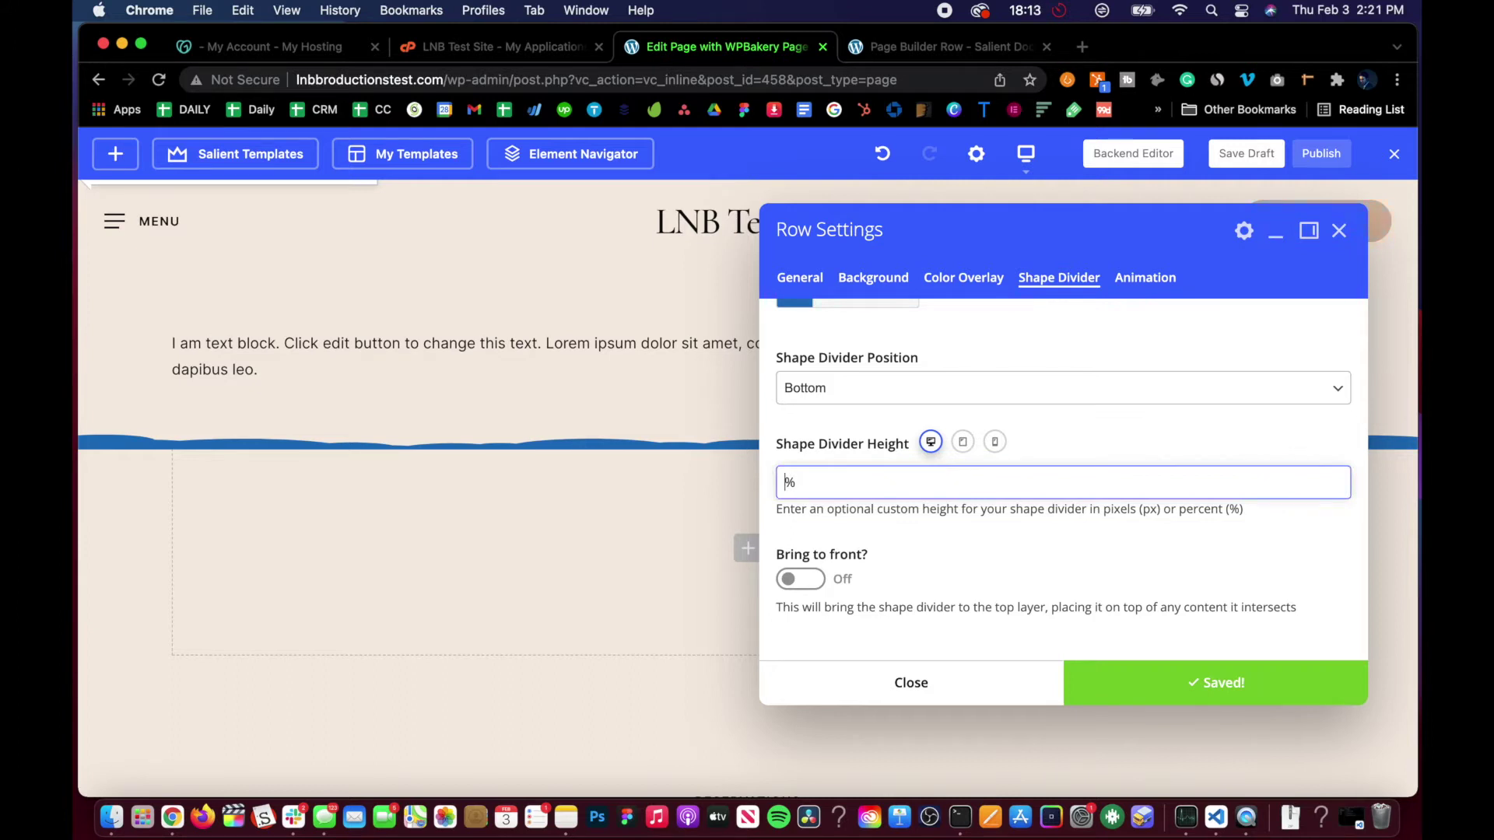
pyautogui.write('45')
pyautogui.click(1106, 683)
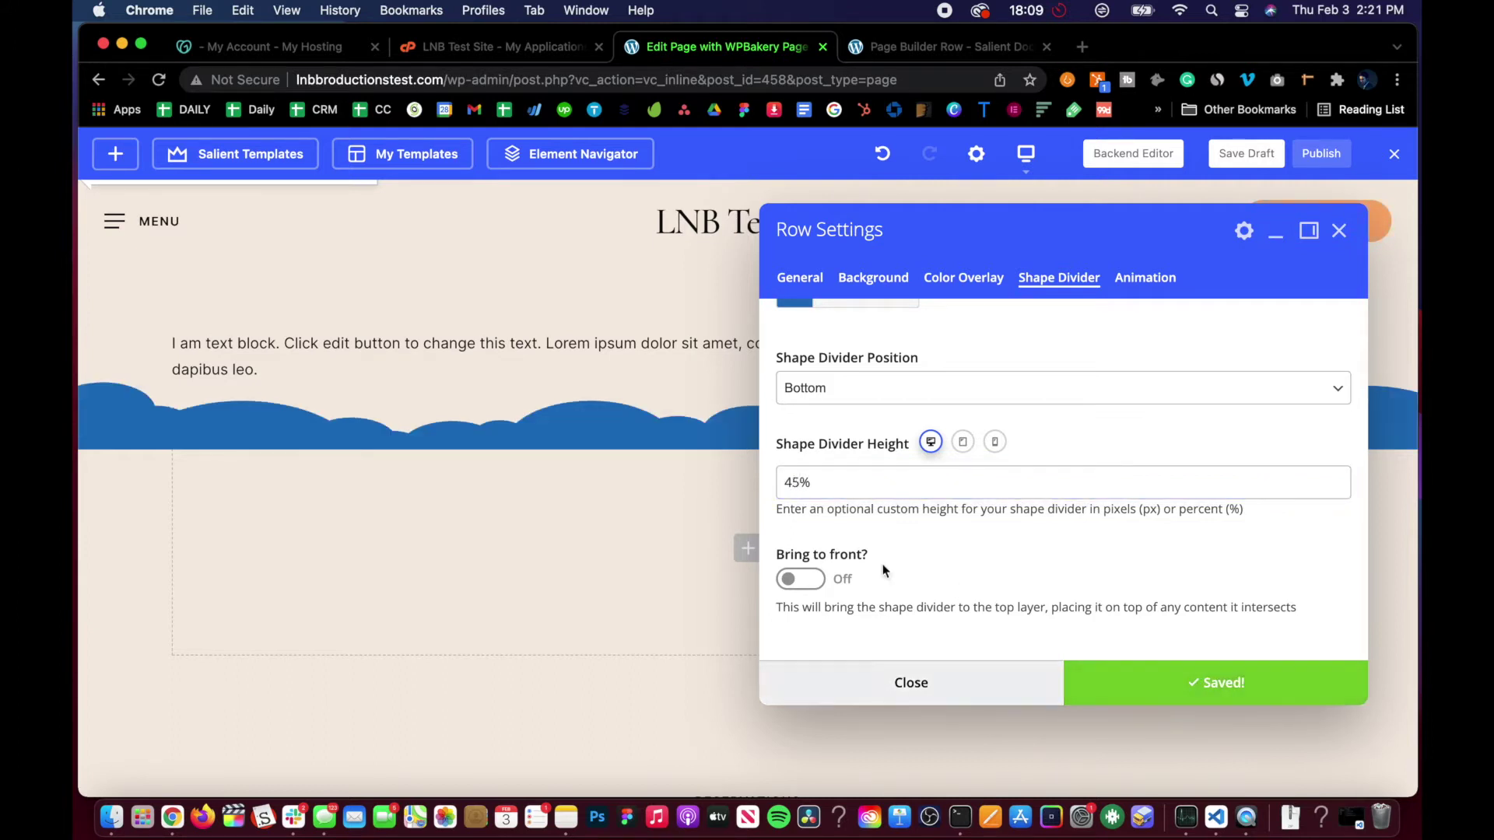
# Raise the Shape Divider Height to 90%, save, and close Row Settings.
pyautogui.click(797, 482)
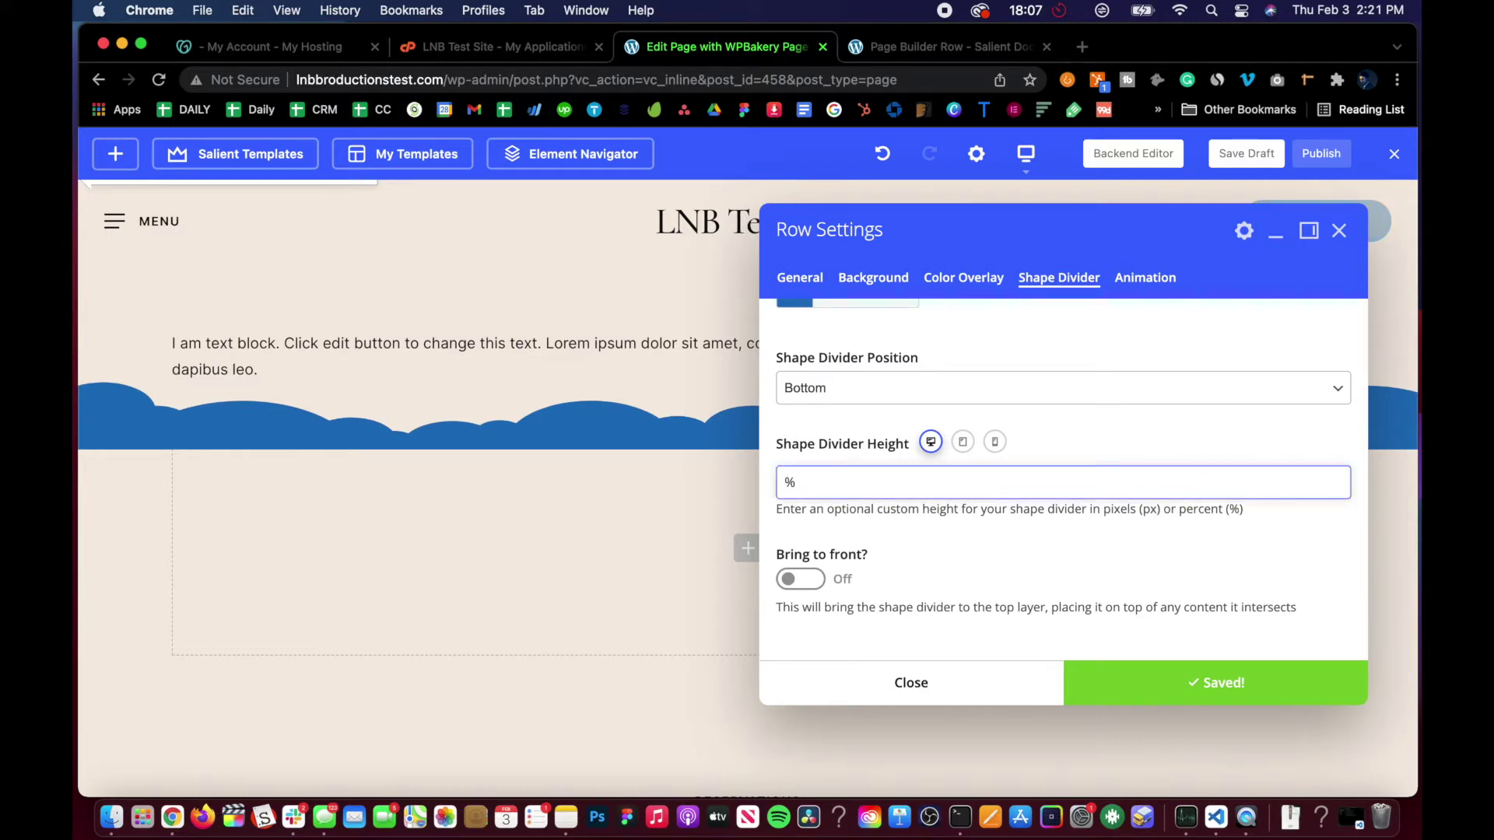
pyautogui.write('90')
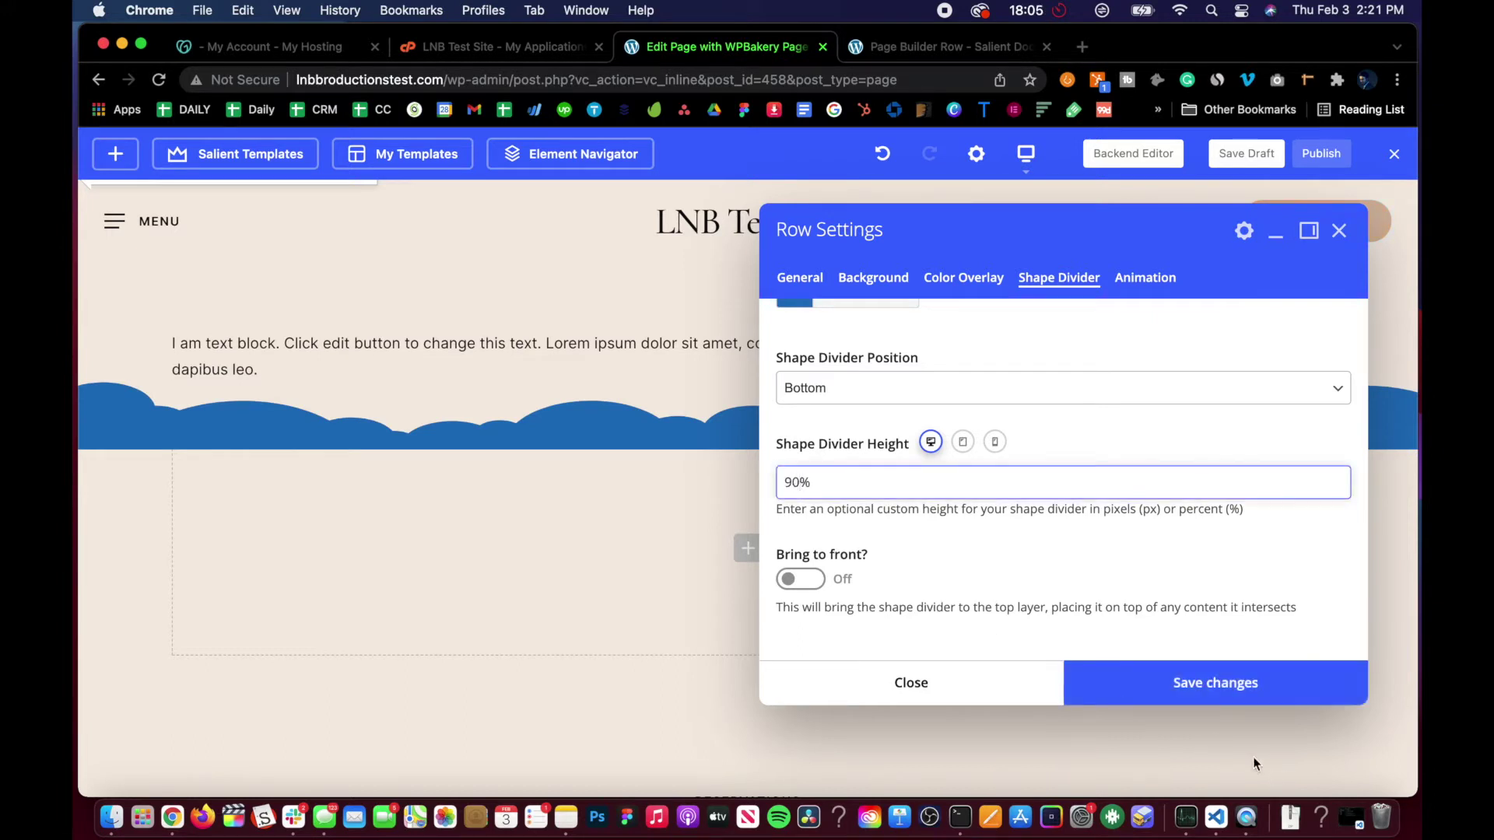
pyautogui.click(1190, 685)
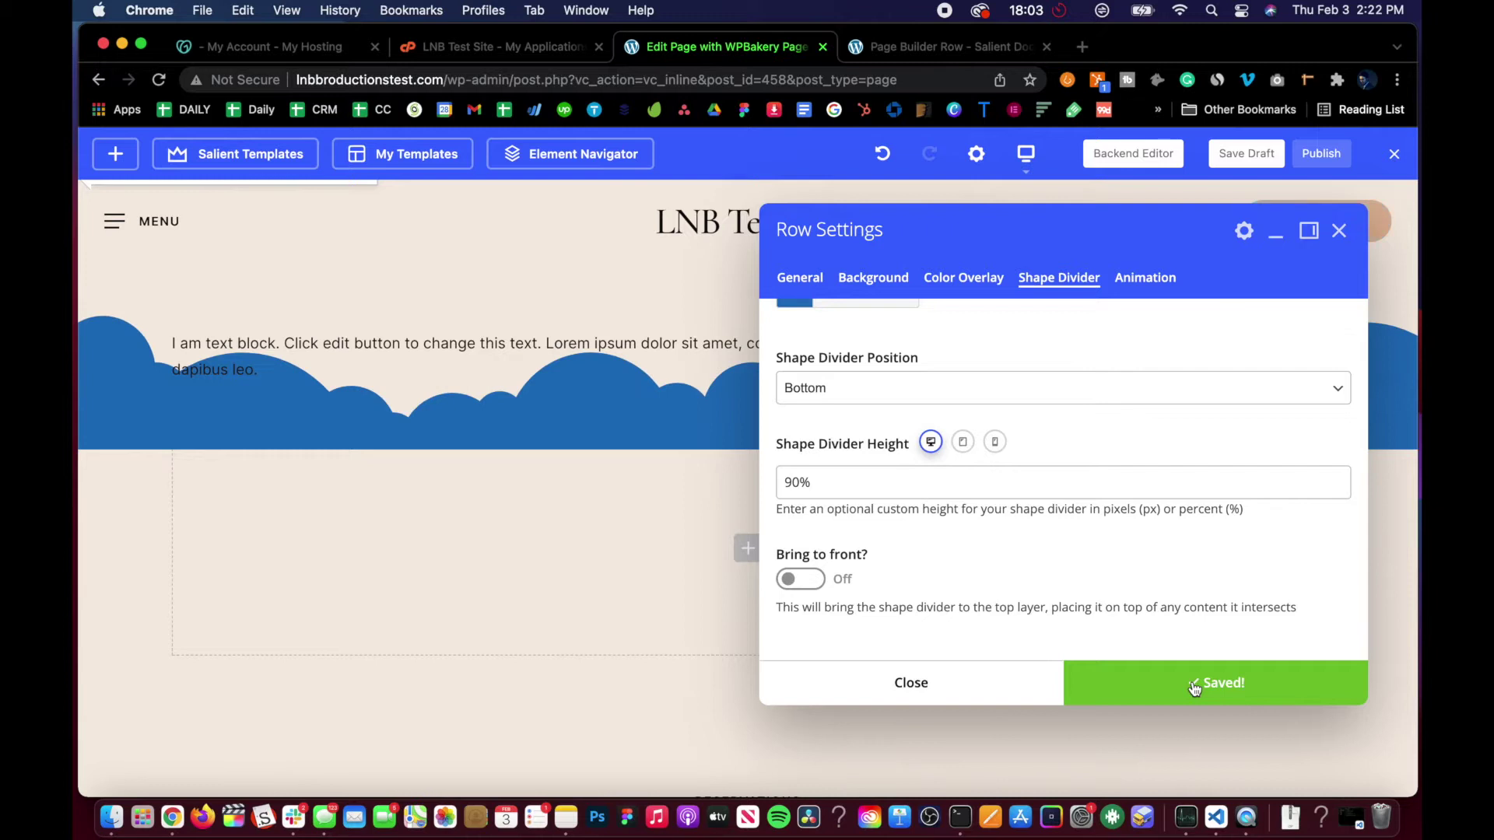
pyautogui.click(984, 690)
pyautogui.scroll(-3, 571, 490)
pyautogui.scroll(3, 571, 490)
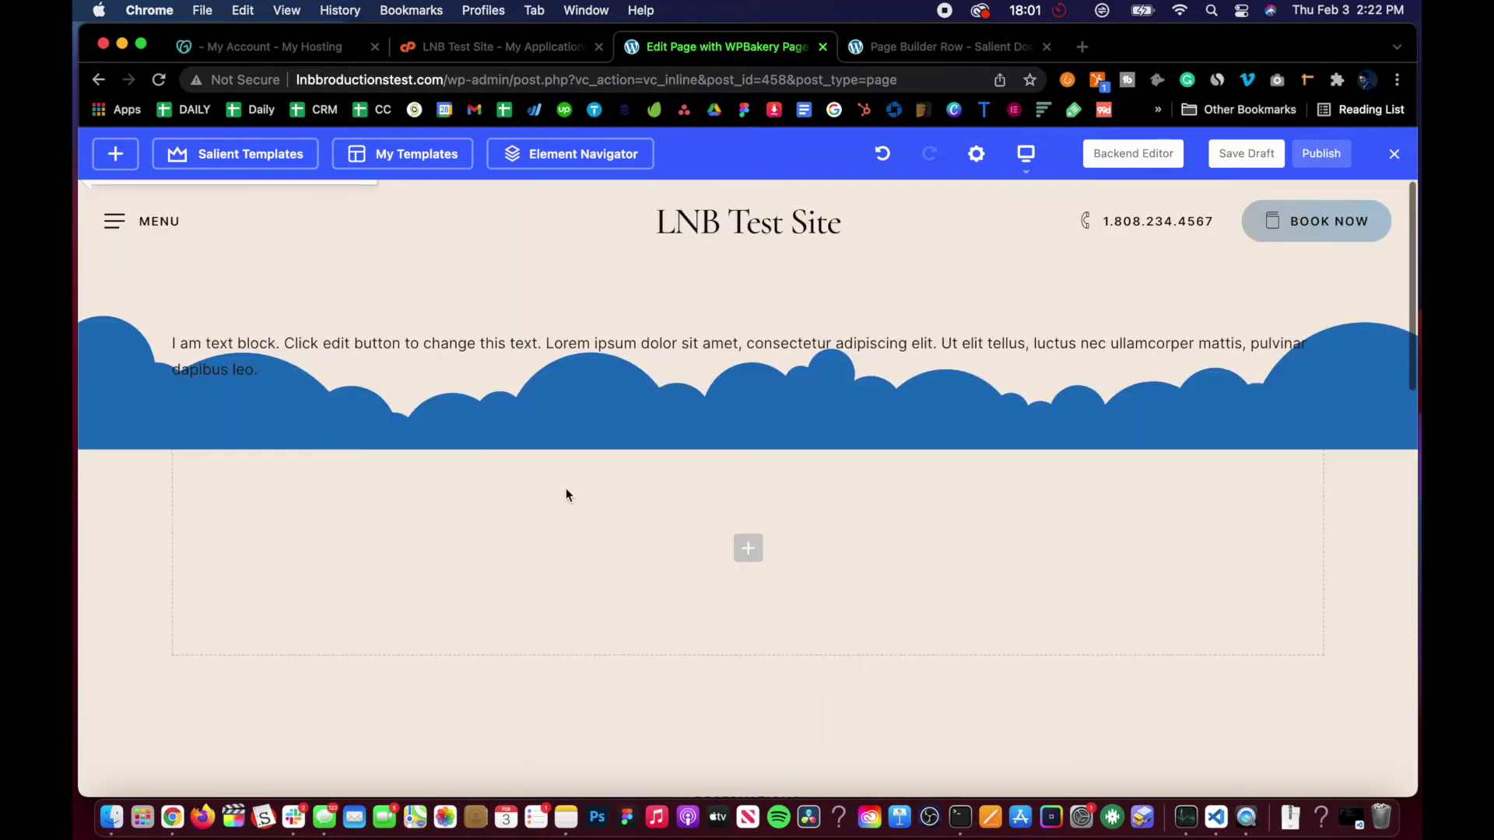
# Set the text row's Background colour to the white swatch, save, and reopen Row Settings.
pyautogui.moveTo(774, 394)
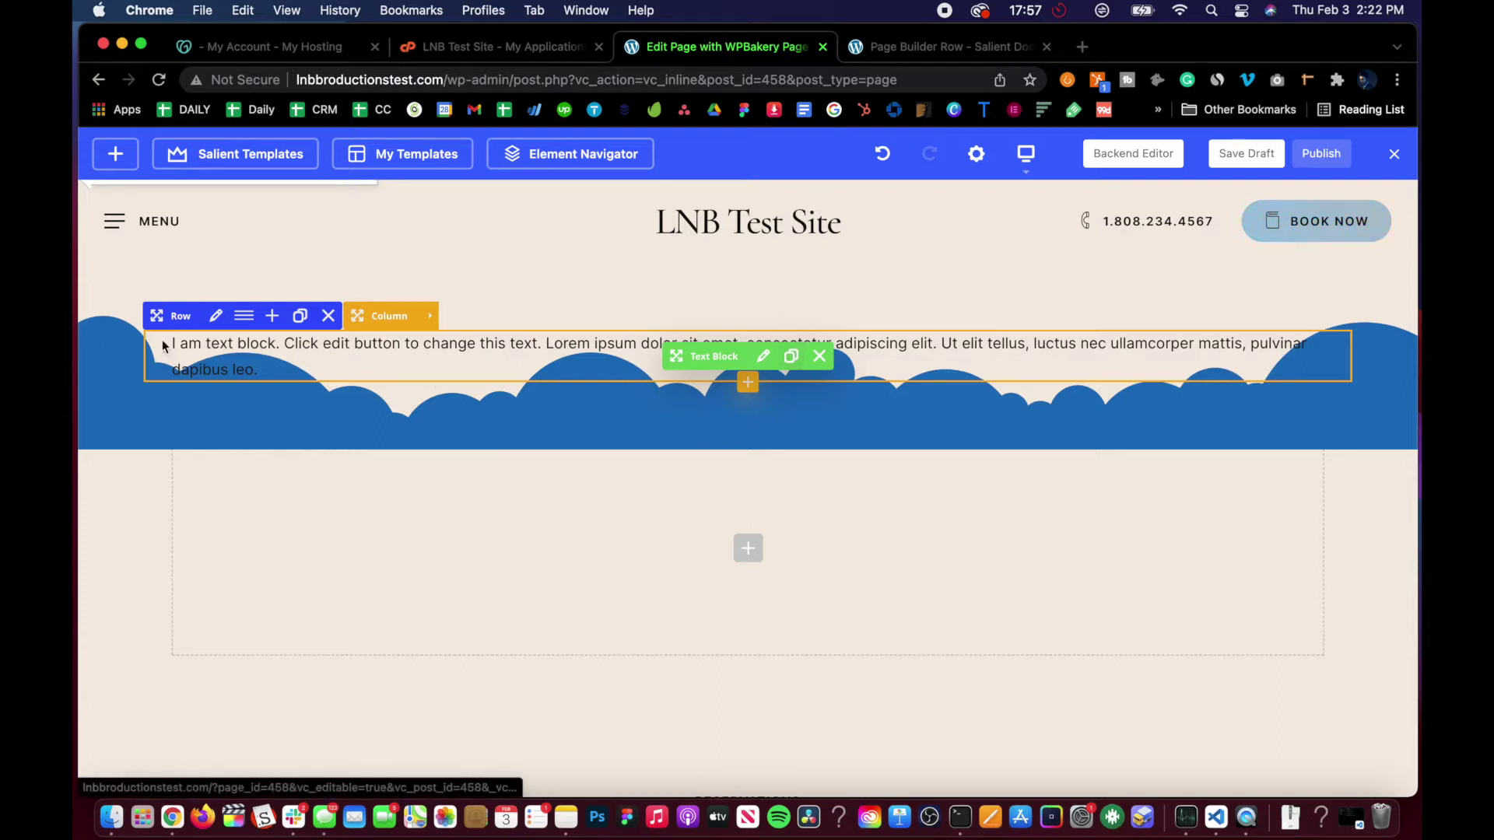
pyautogui.click(225, 315)
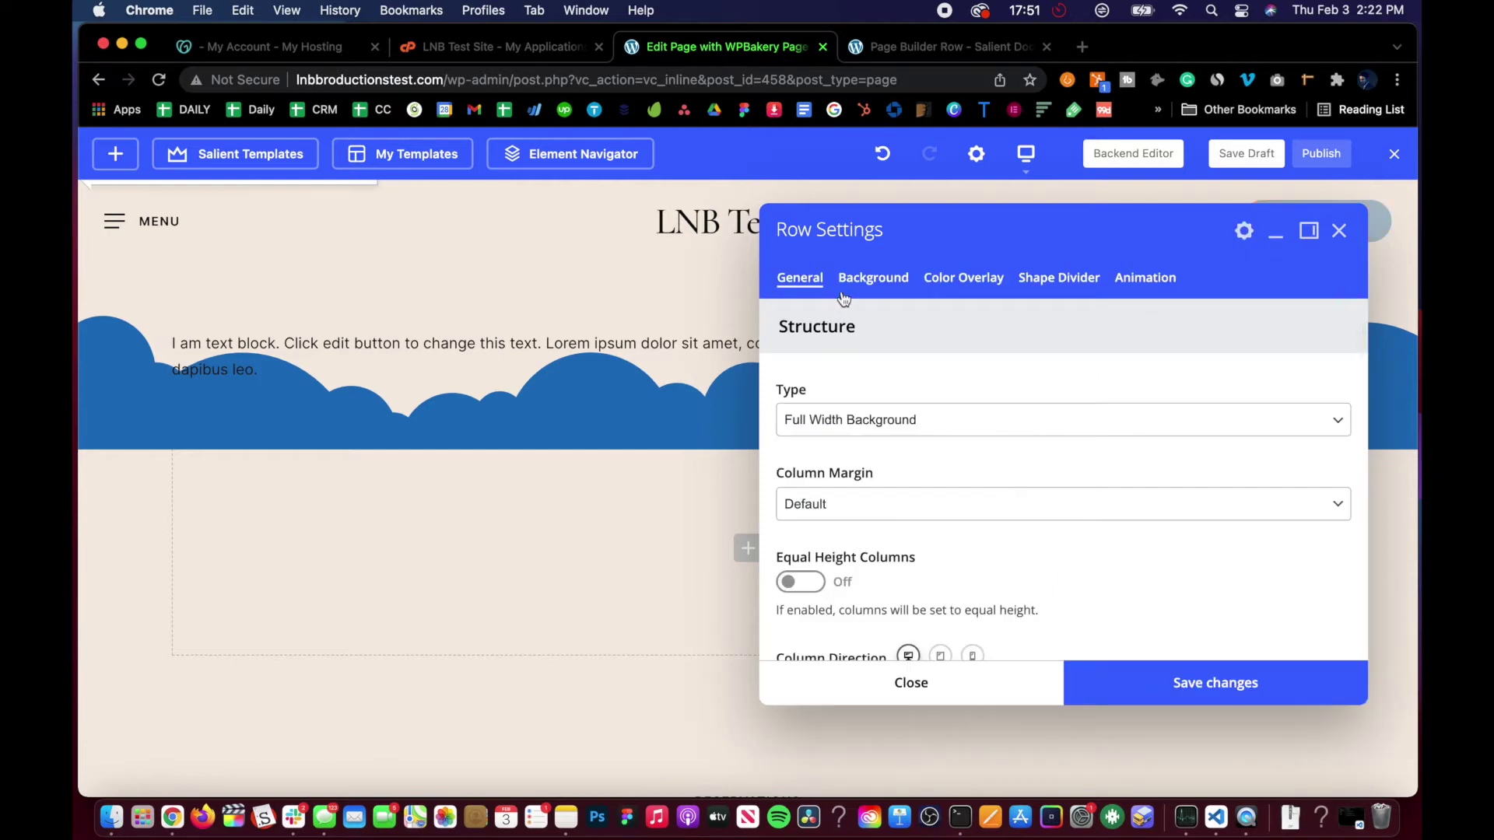
pyautogui.click(848, 281)
pyautogui.click(865, 357)
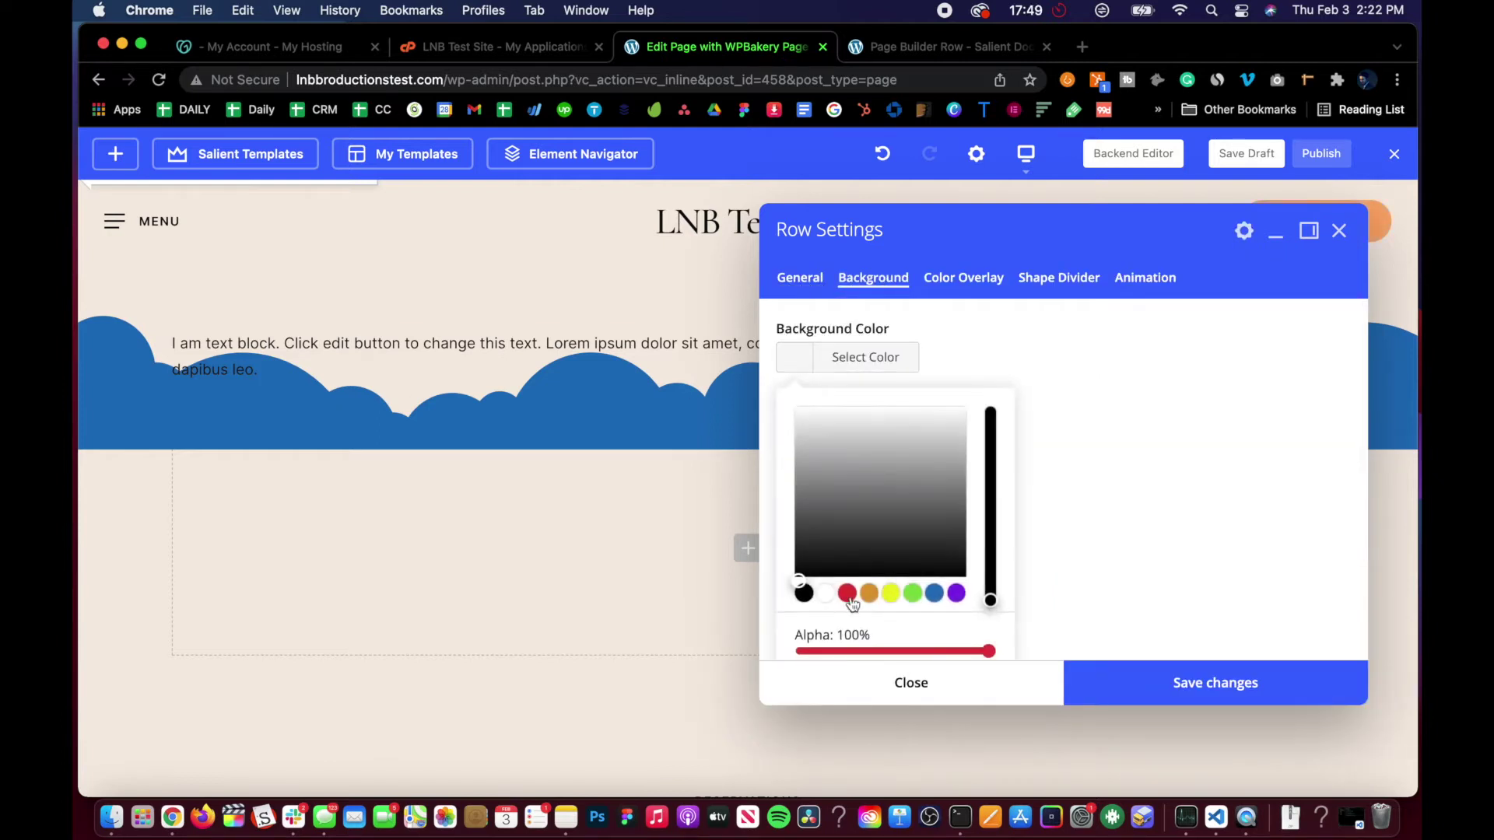
pyautogui.click(826, 593)
pyautogui.click(1218, 409)
pyautogui.click(1198, 683)
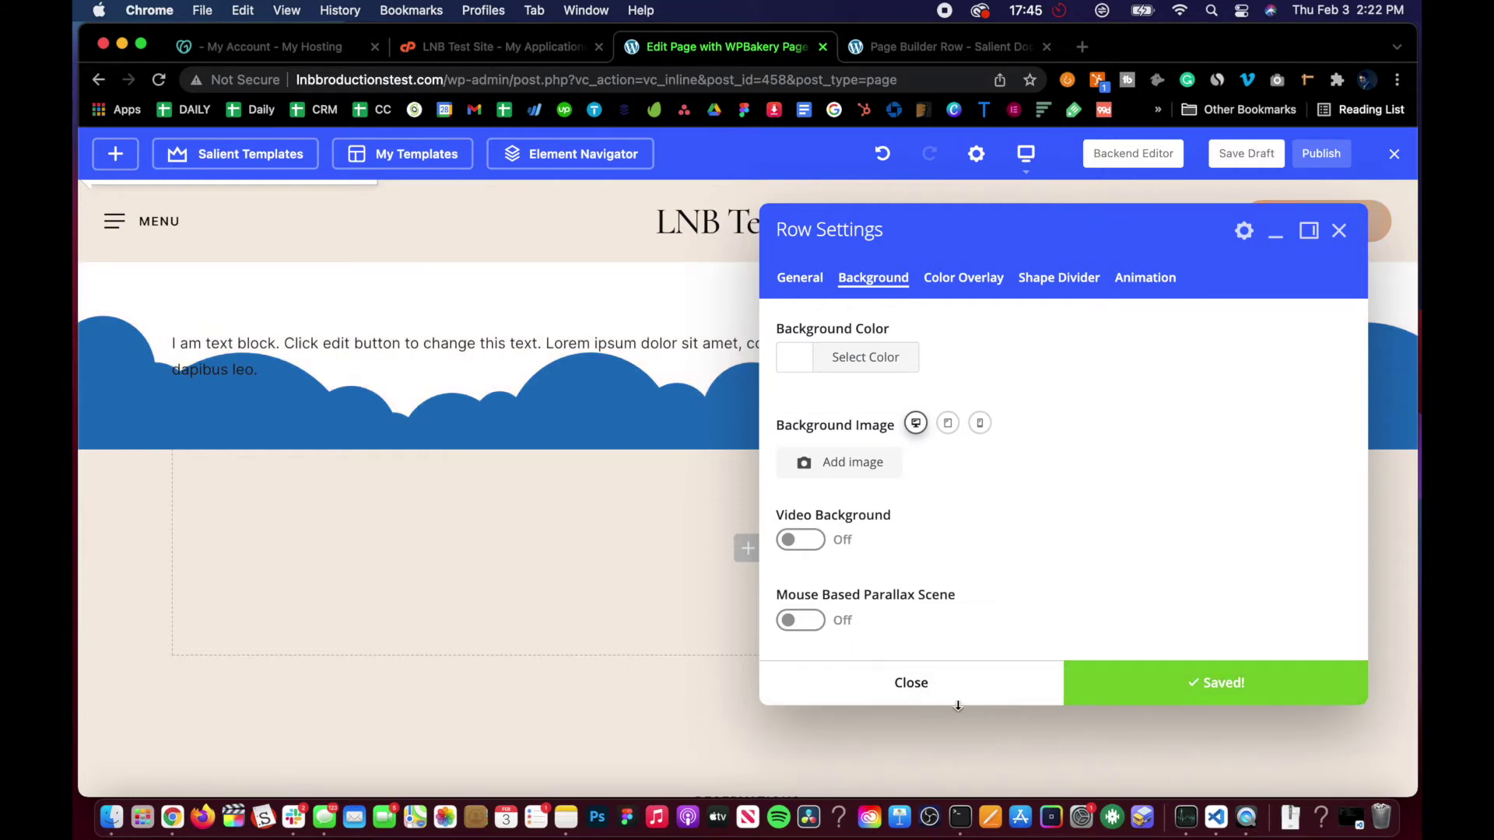
pyautogui.click(933, 683)
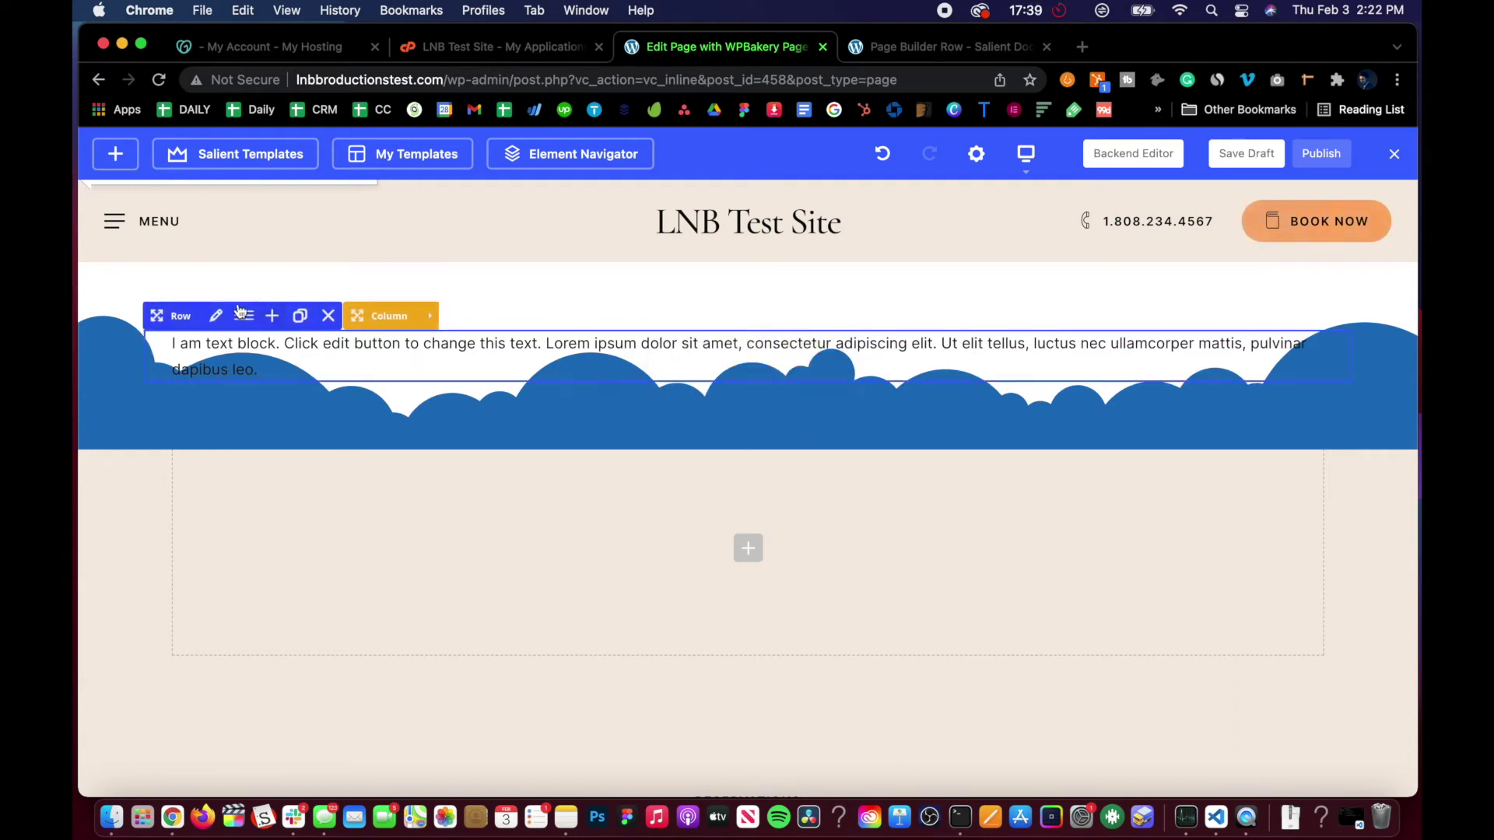
pyautogui.click(218, 314)
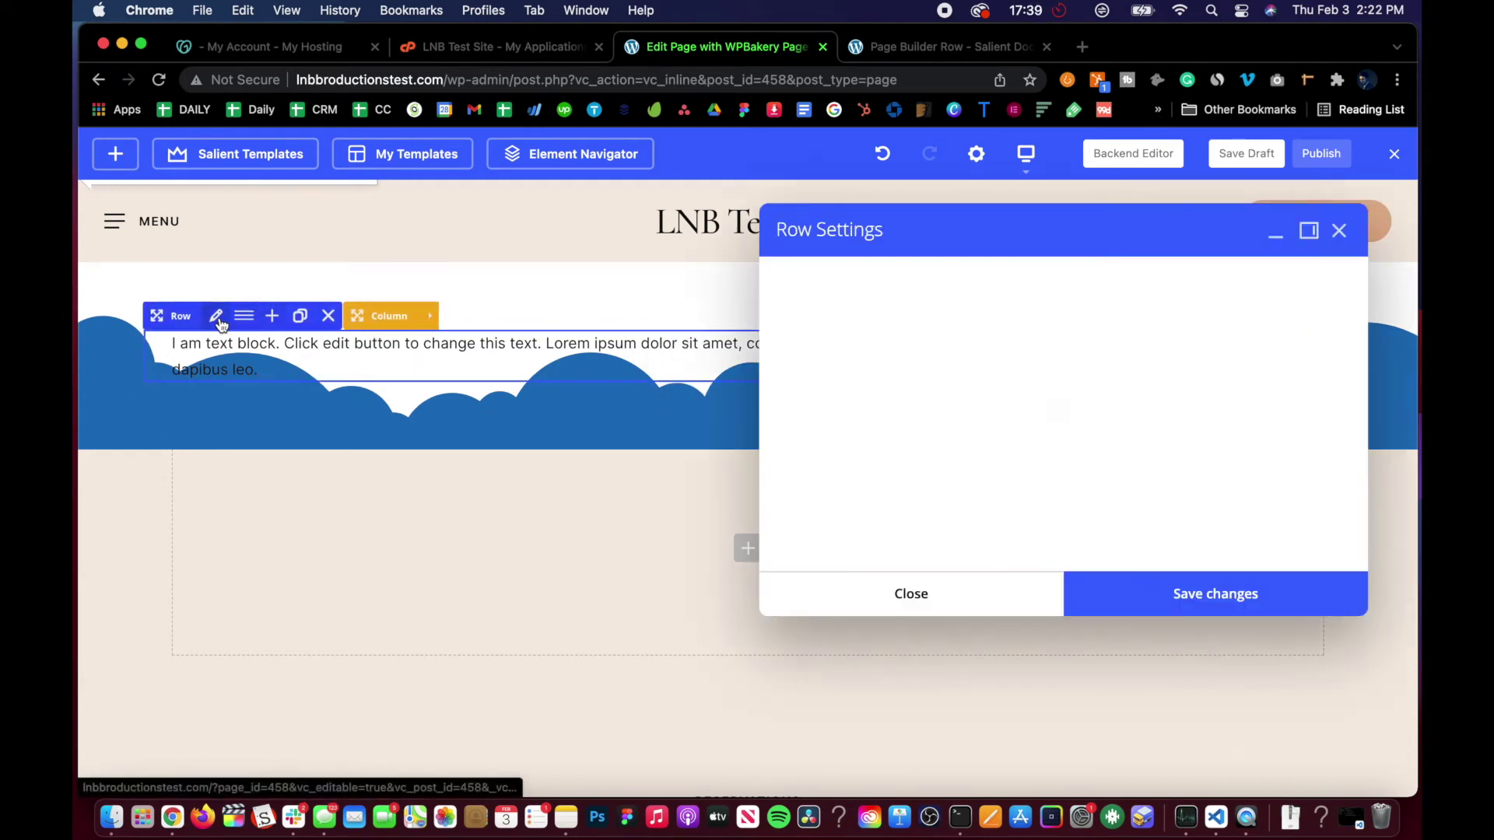
pyautogui.click(1086, 280)
pyautogui.scroll(-3, 918, 526)
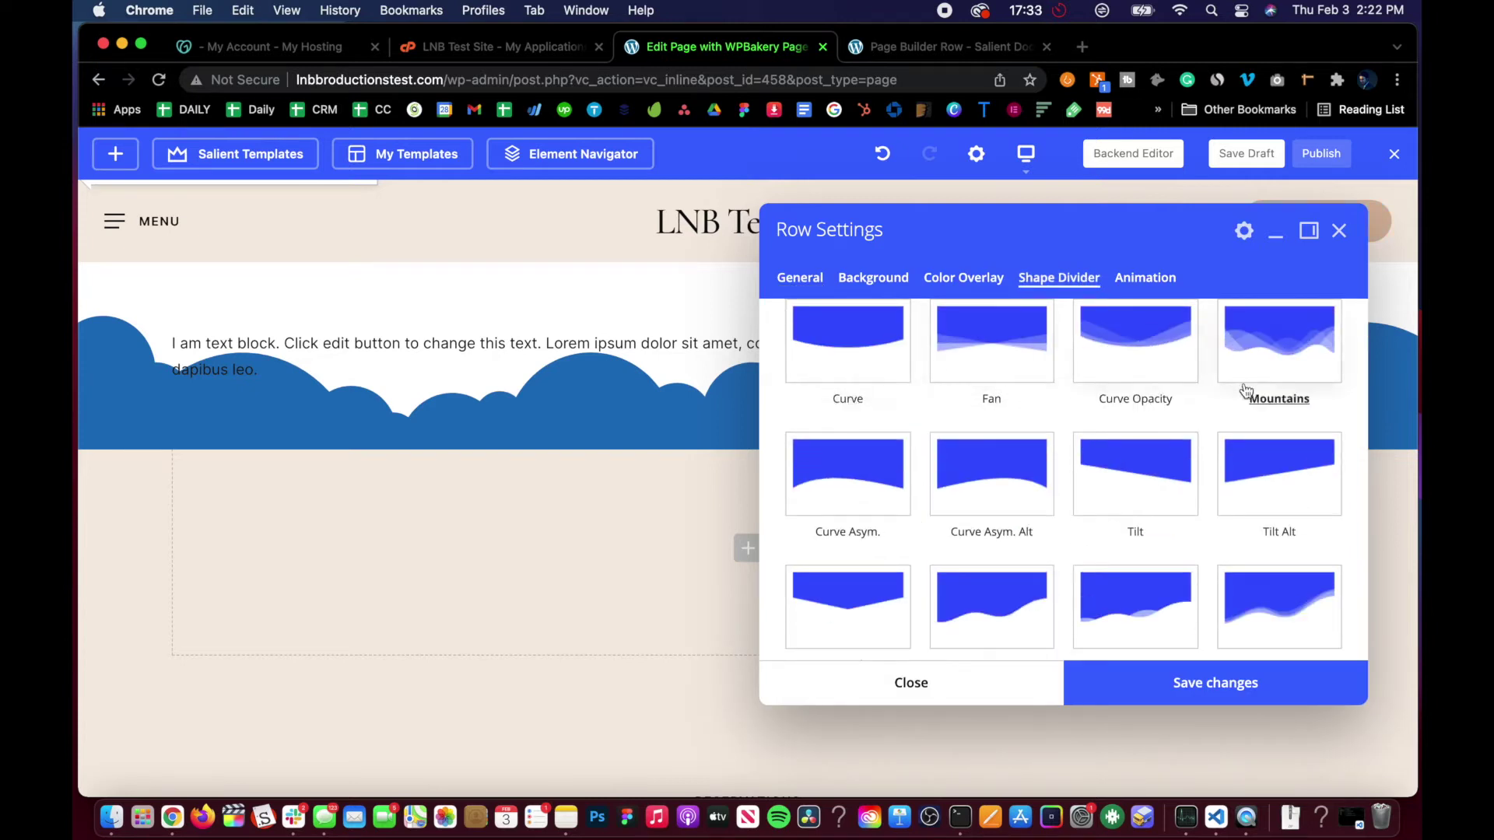
pyautogui.scroll(-3, 817, 573)
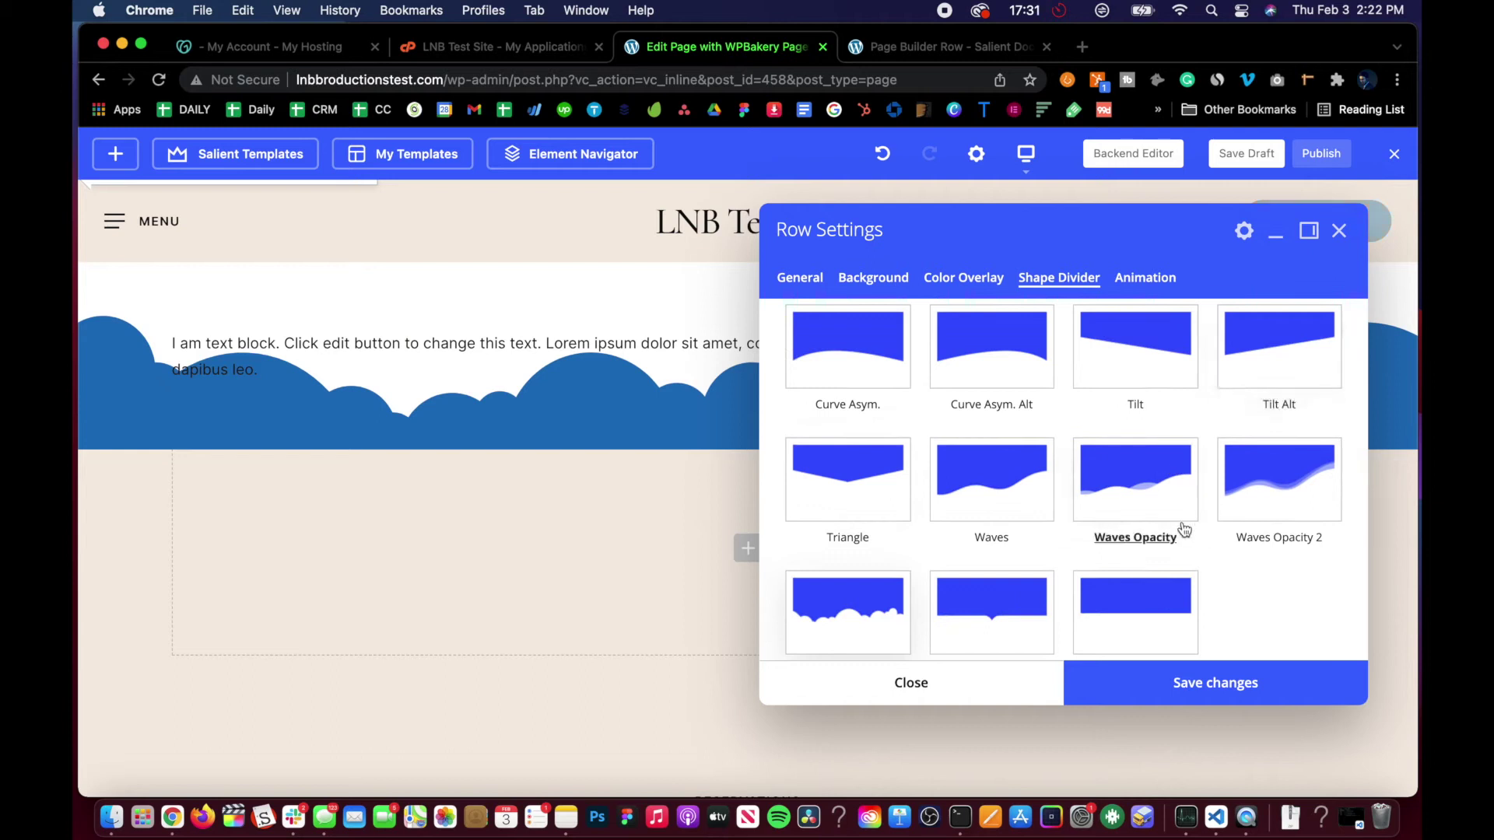
pyautogui.scroll(-3, 1128, 498)
pyautogui.scroll(9, 1177, 533)
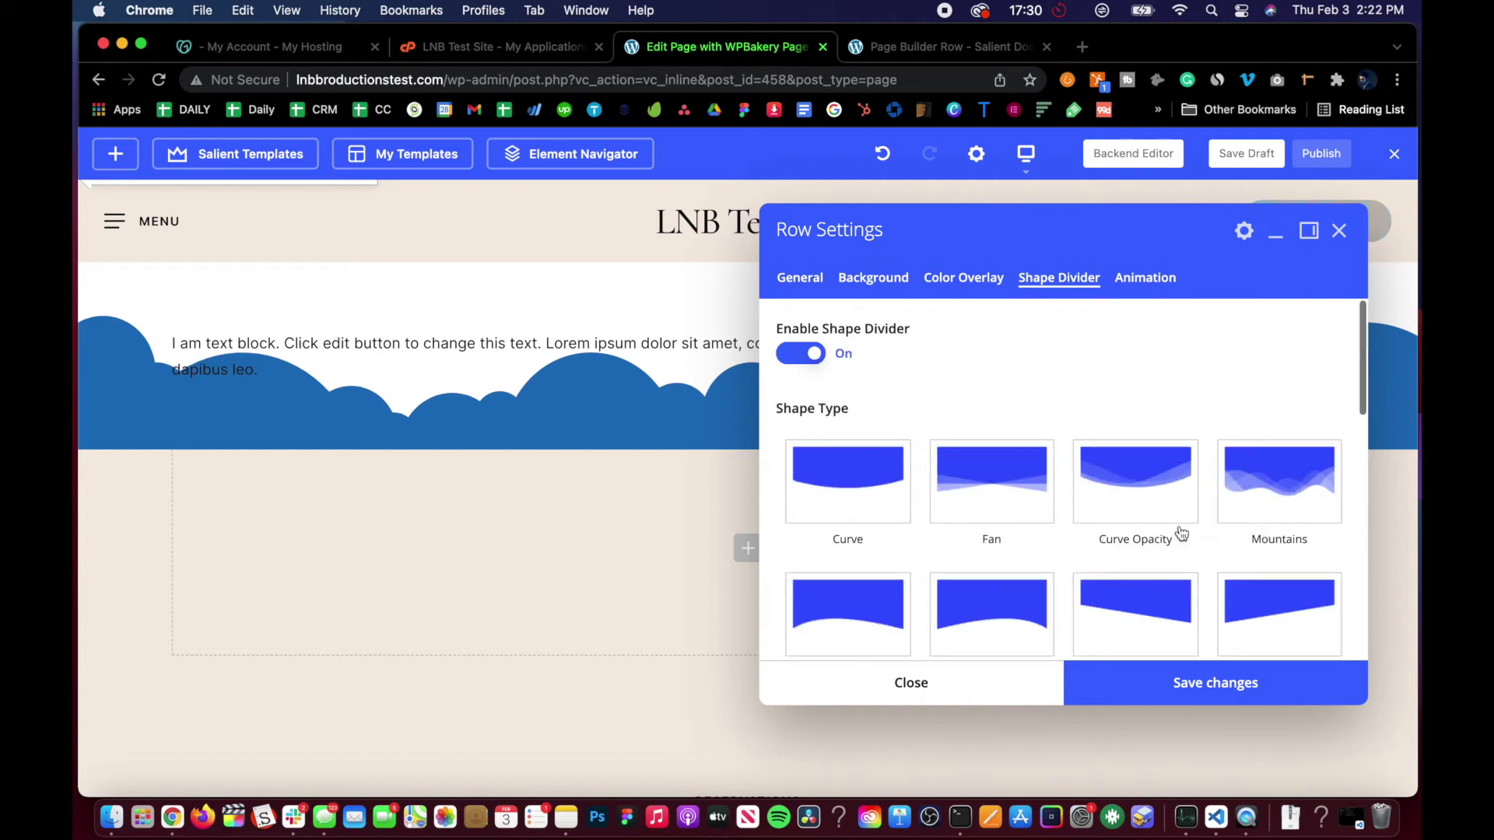
pyautogui.click(925, 680)
pyautogui.click(911, 49)
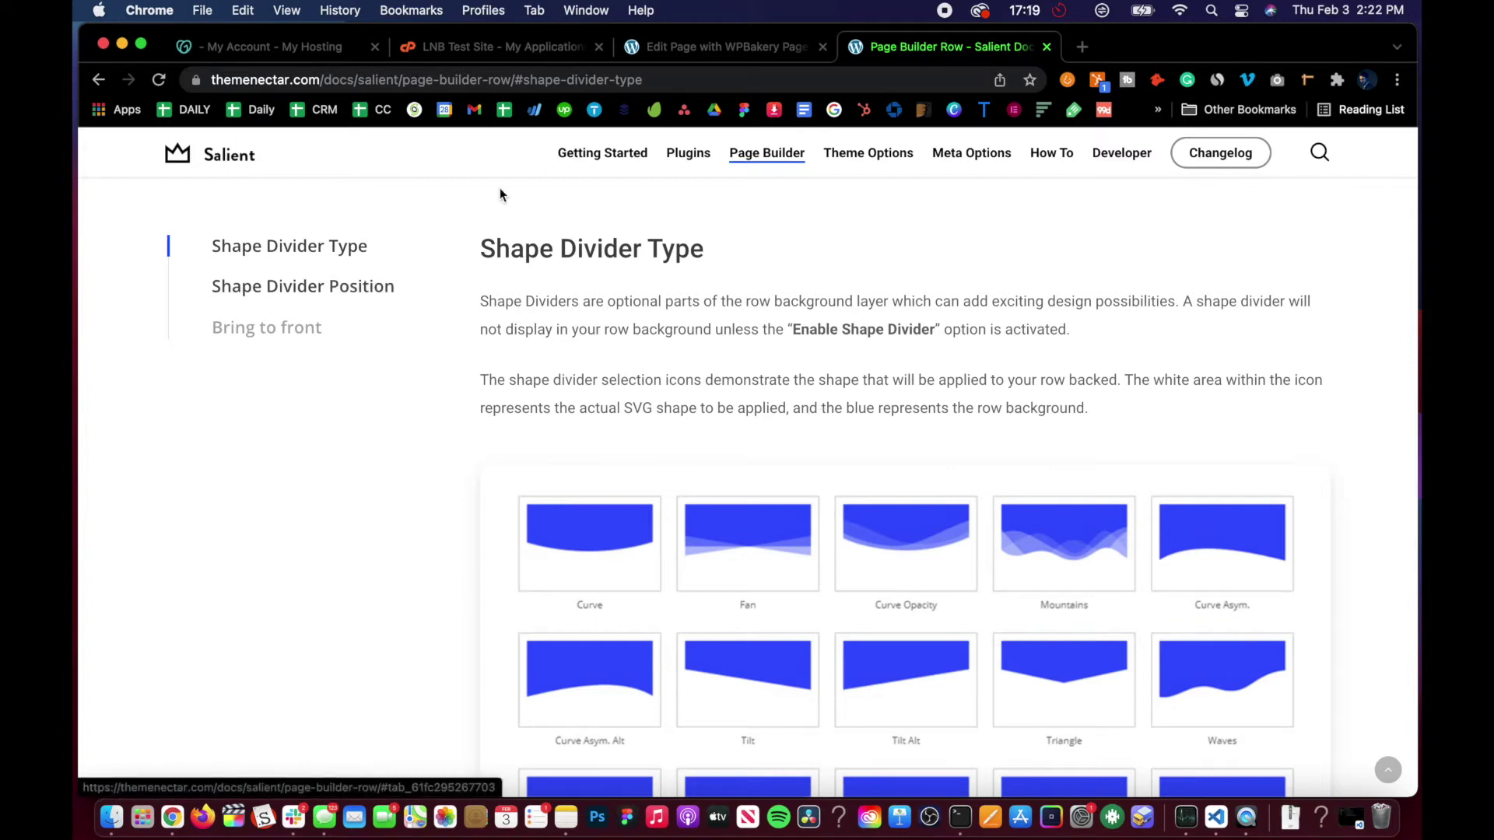
# Read the Shape Divider Position section in the Salient docs, then go back to the editor tab.
pyautogui.click(716, 47)
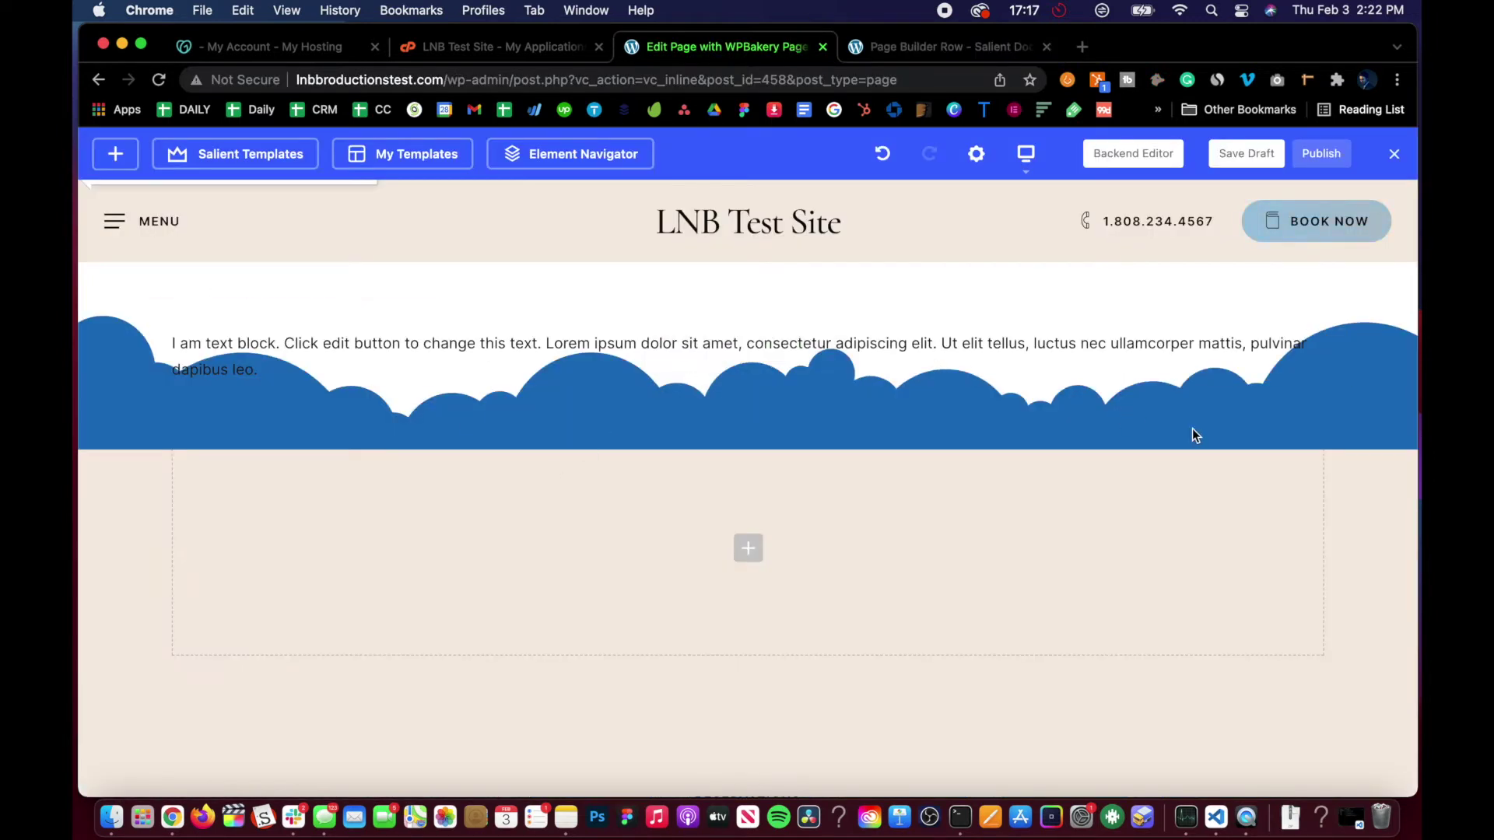
pyautogui.click(901, 48)
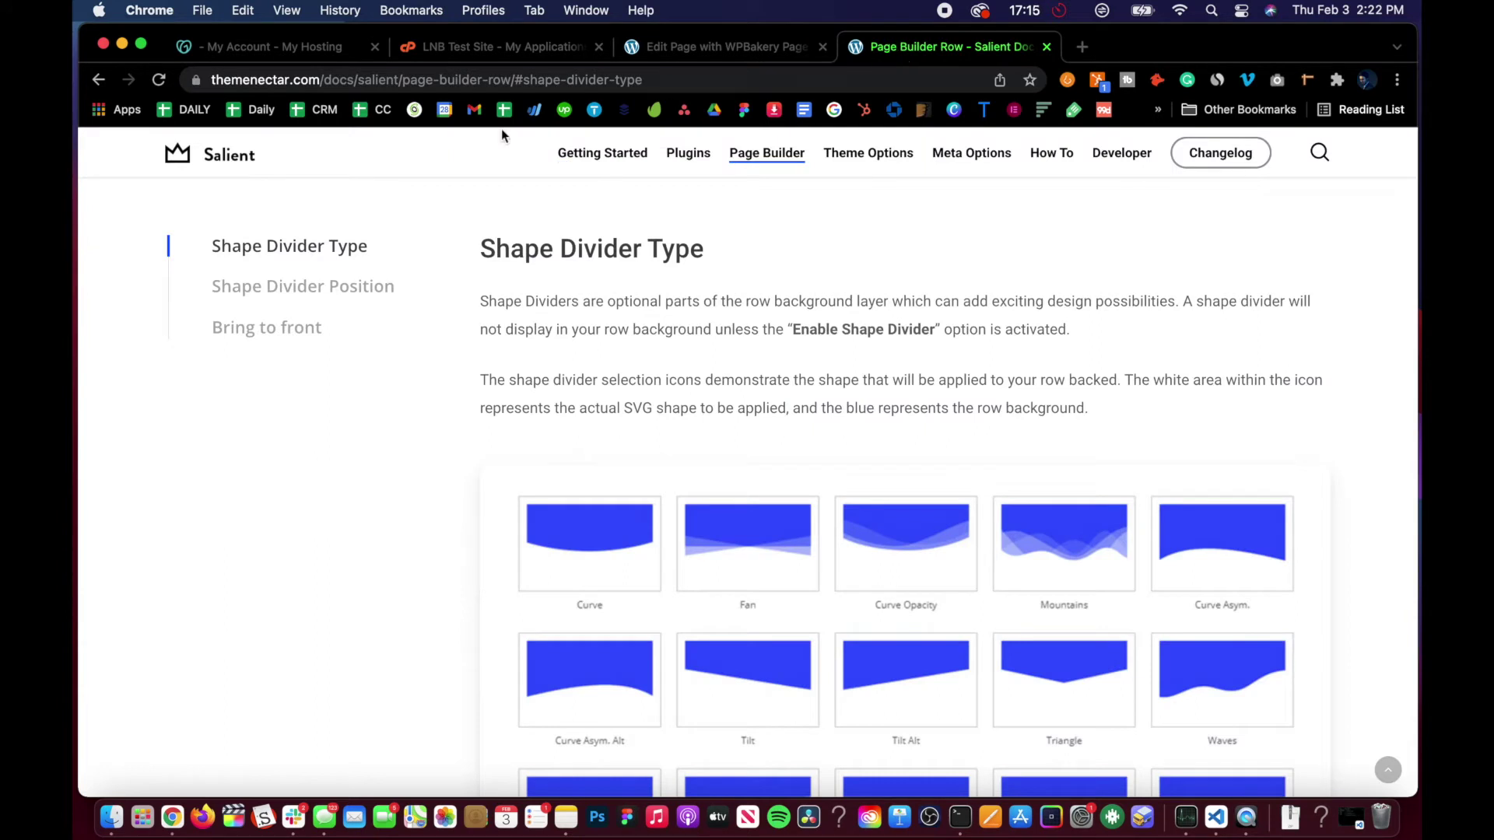
pyautogui.click(677, 47)
pyautogui.click(908, 39)
pyautogui.click(329, 287)
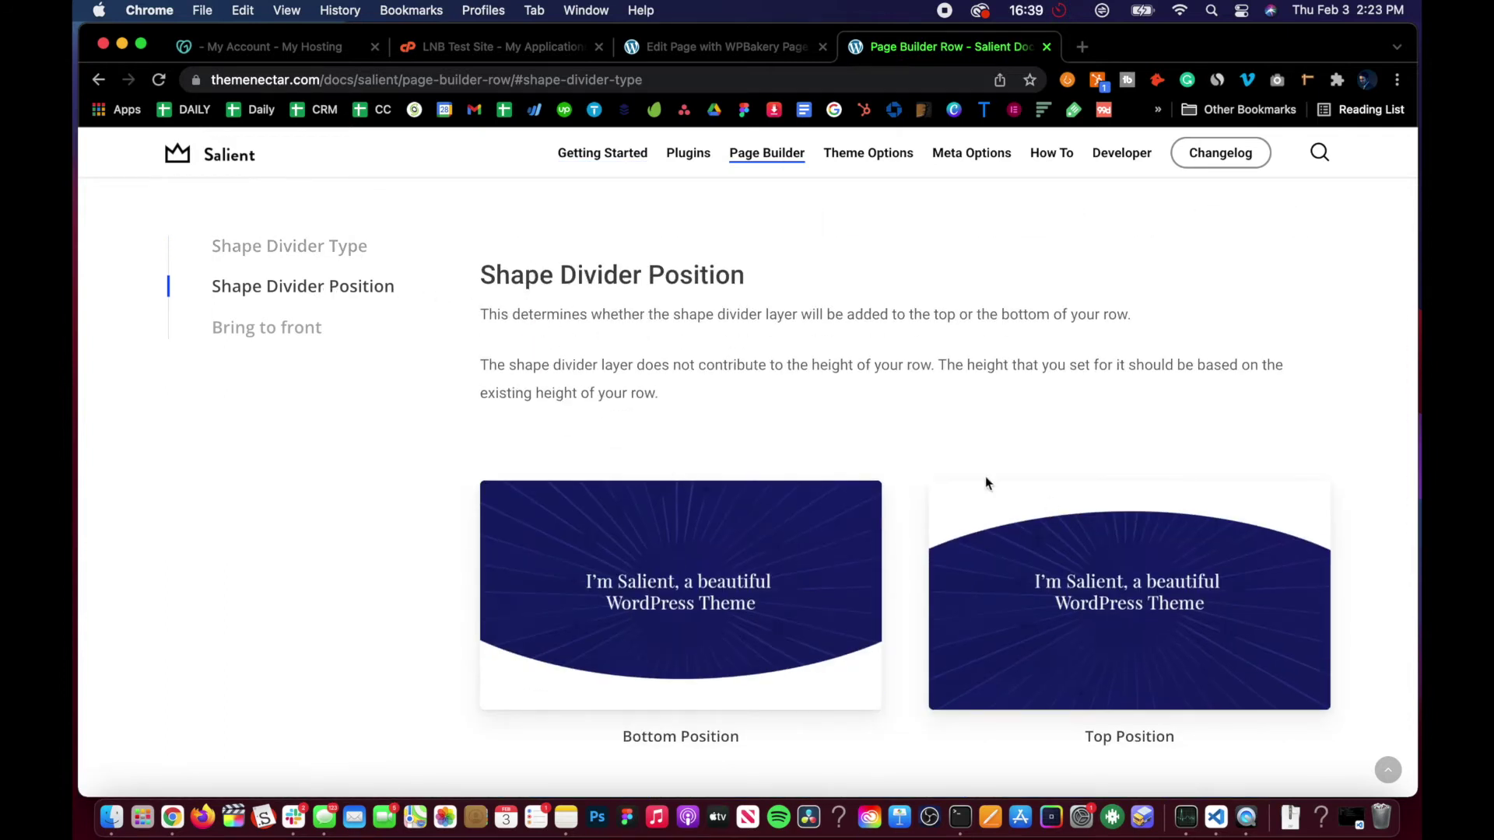
pyautogui.scroll(-3, 619, 477)
pyautogui.scroll(3, 619, 477)
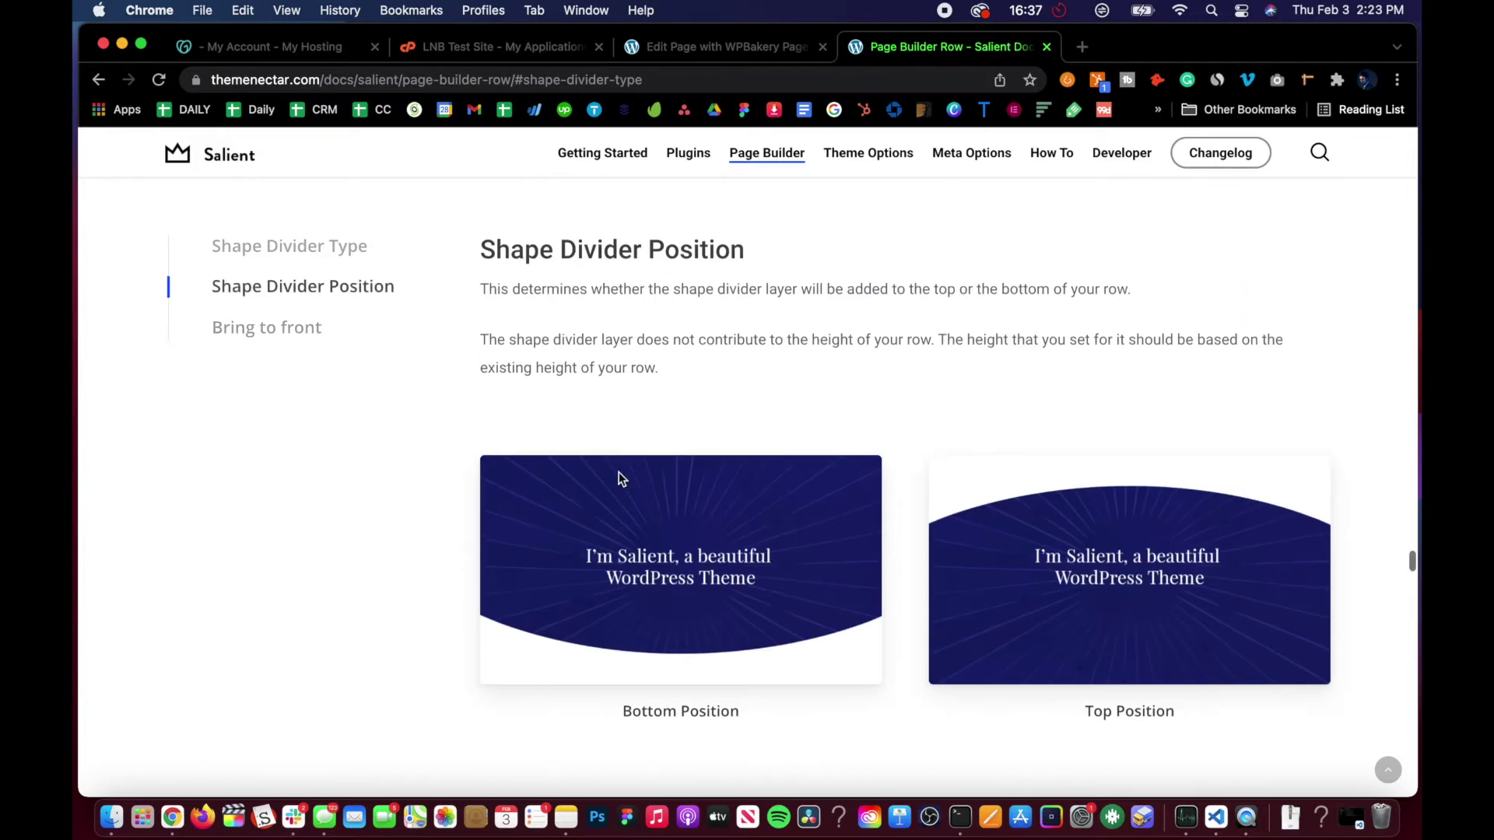
pyautogui.click(722, 47)
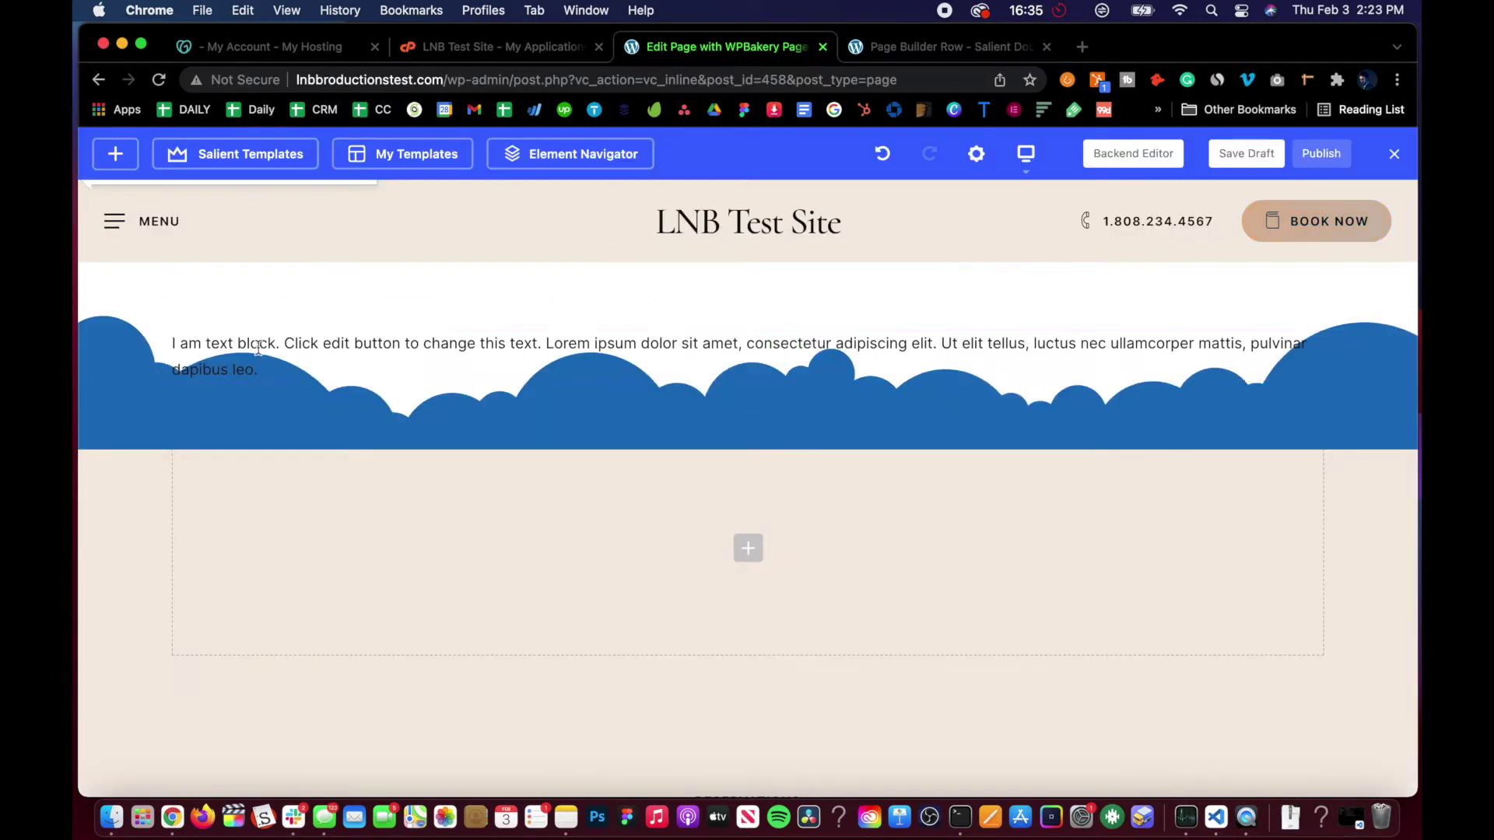
# In the row's Shape Divider tab, set Shape Divider Position to Top and save.
pyautogui.click(212, 316)
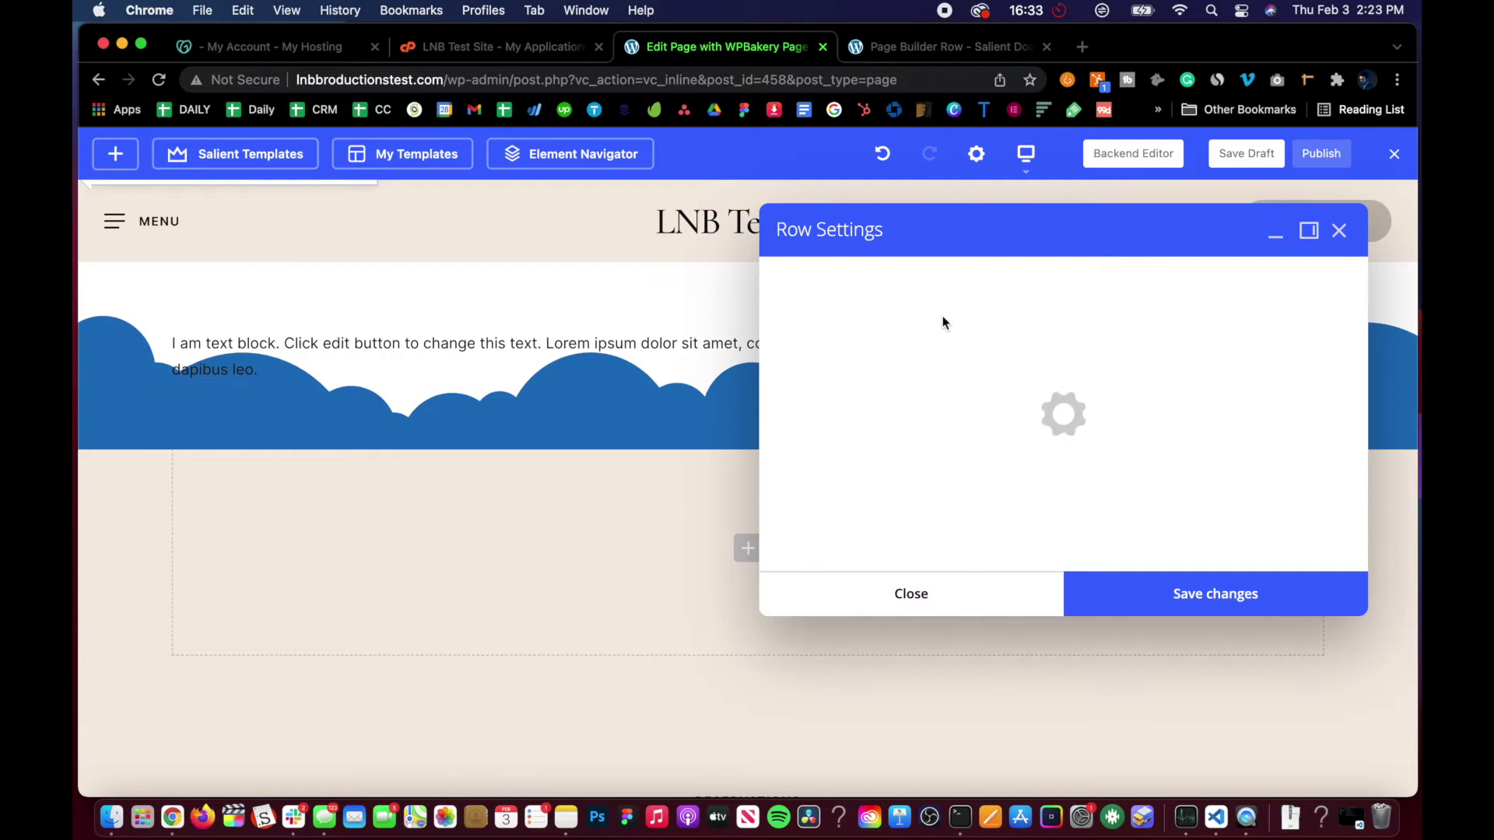
pyautogui.click(1085, 286)
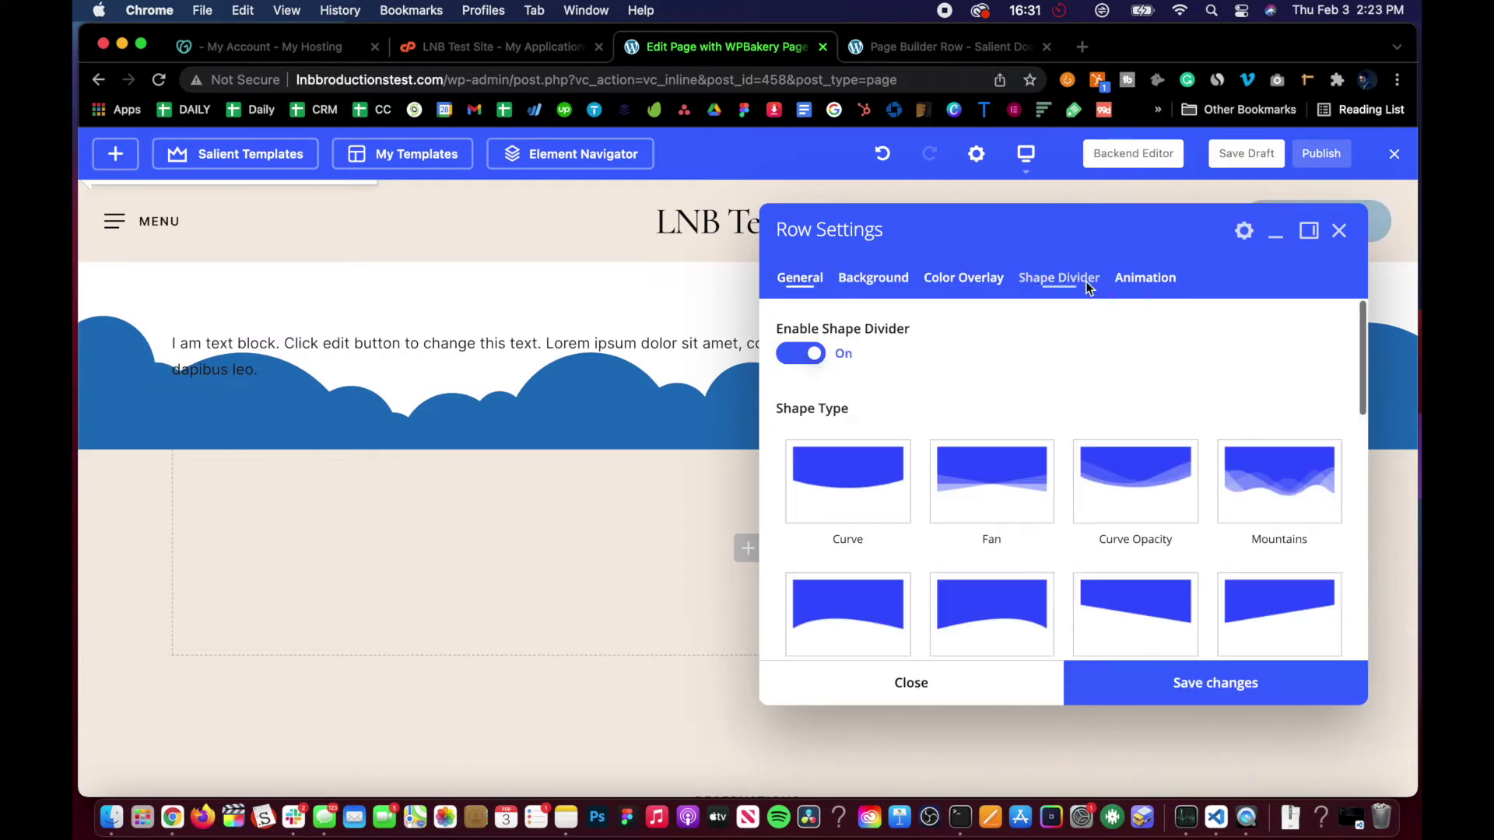
pyautogui.scroll(-5, 868, 525)
pyautogui.rightClick(854, 525)
pyautogui.click(842, 523)
pyautogui.scroll(-3, 840, 523)
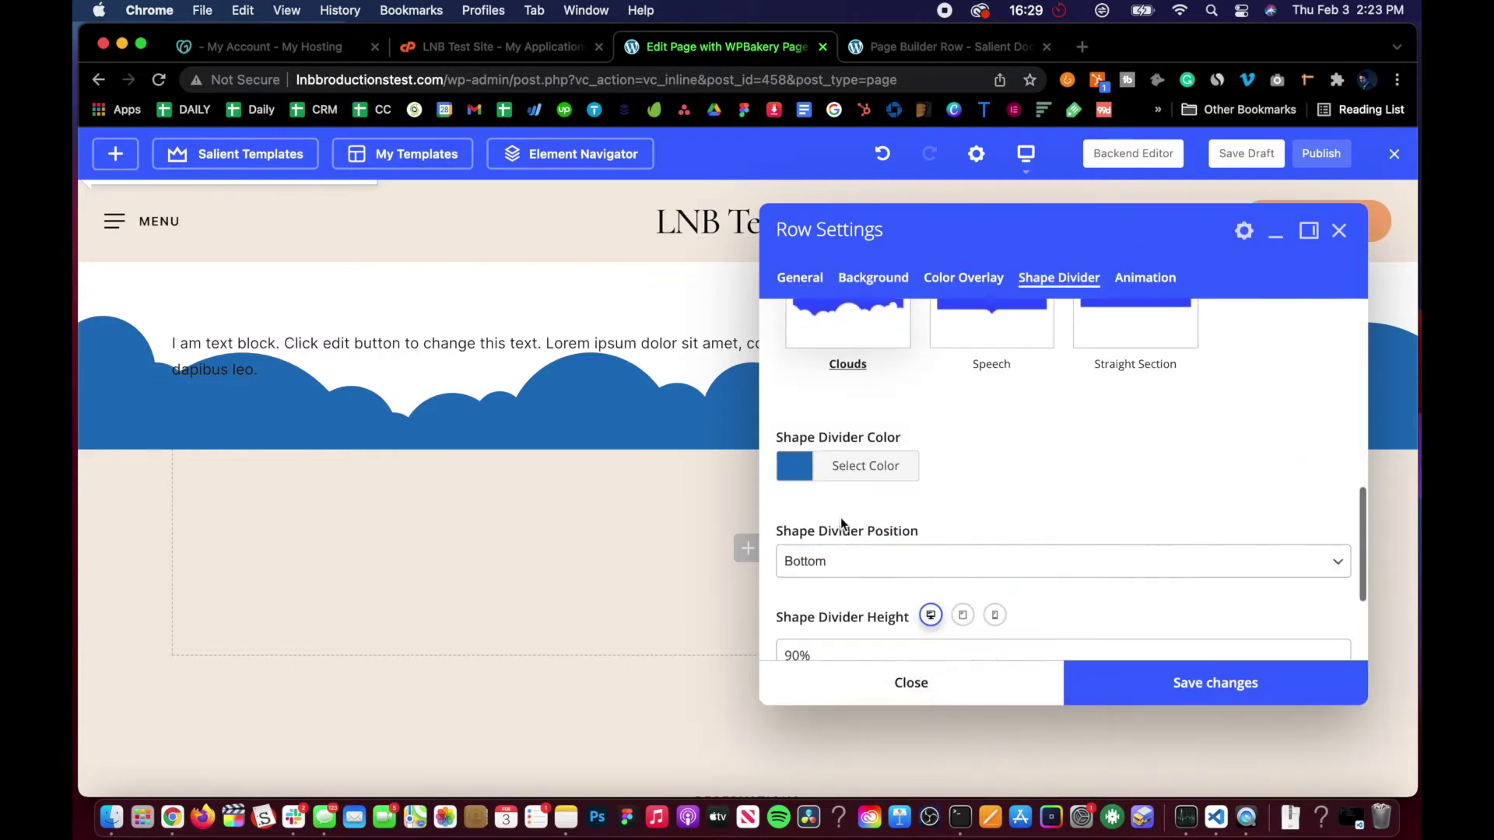
pyautogui.scroll(-1, 840, 523)
pyautogui.click(840, 501)
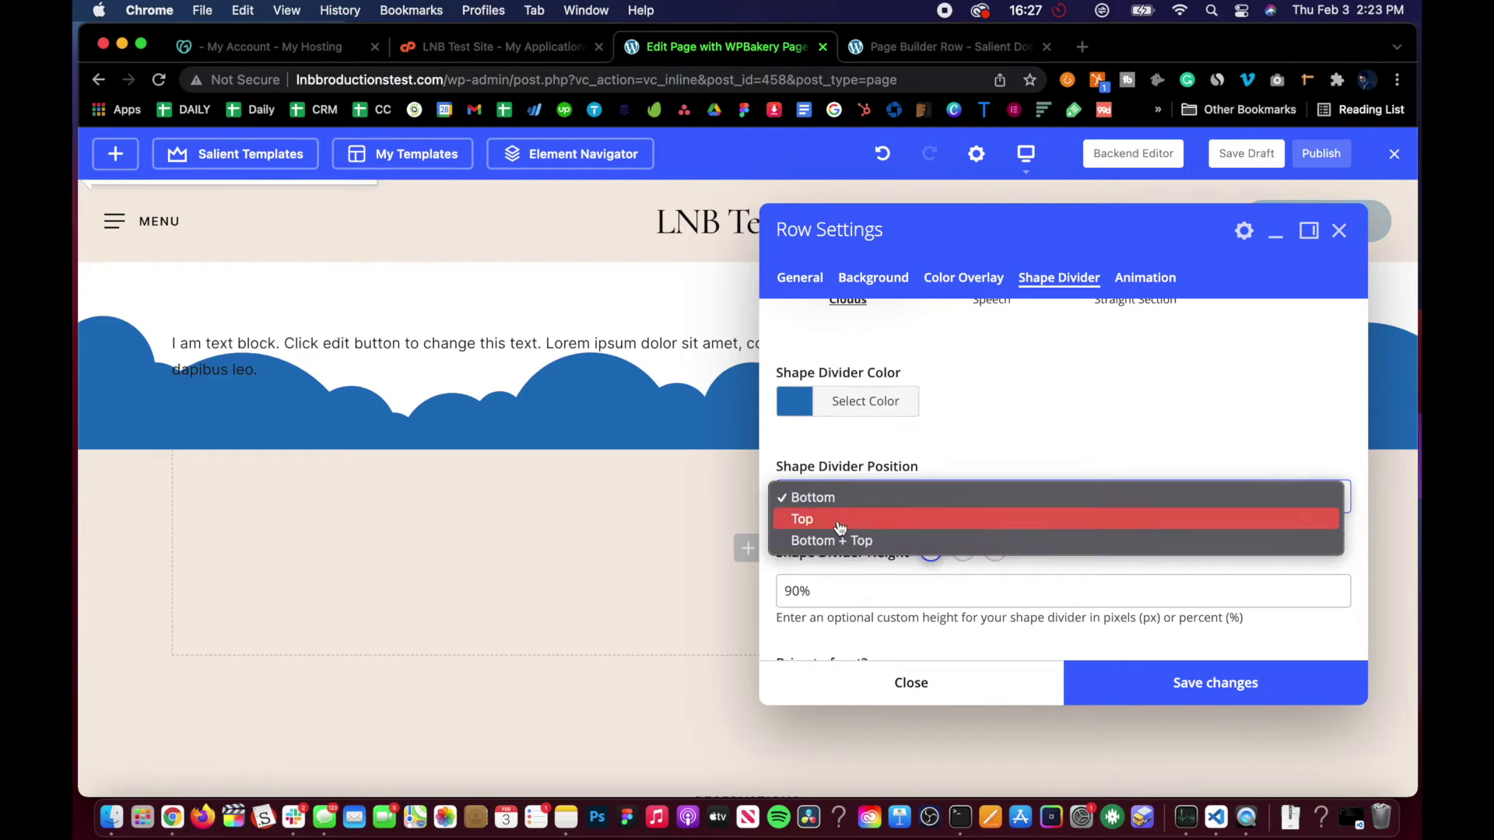
pyautogui.click(841, 518)
pyautogui.click(1104, 693)
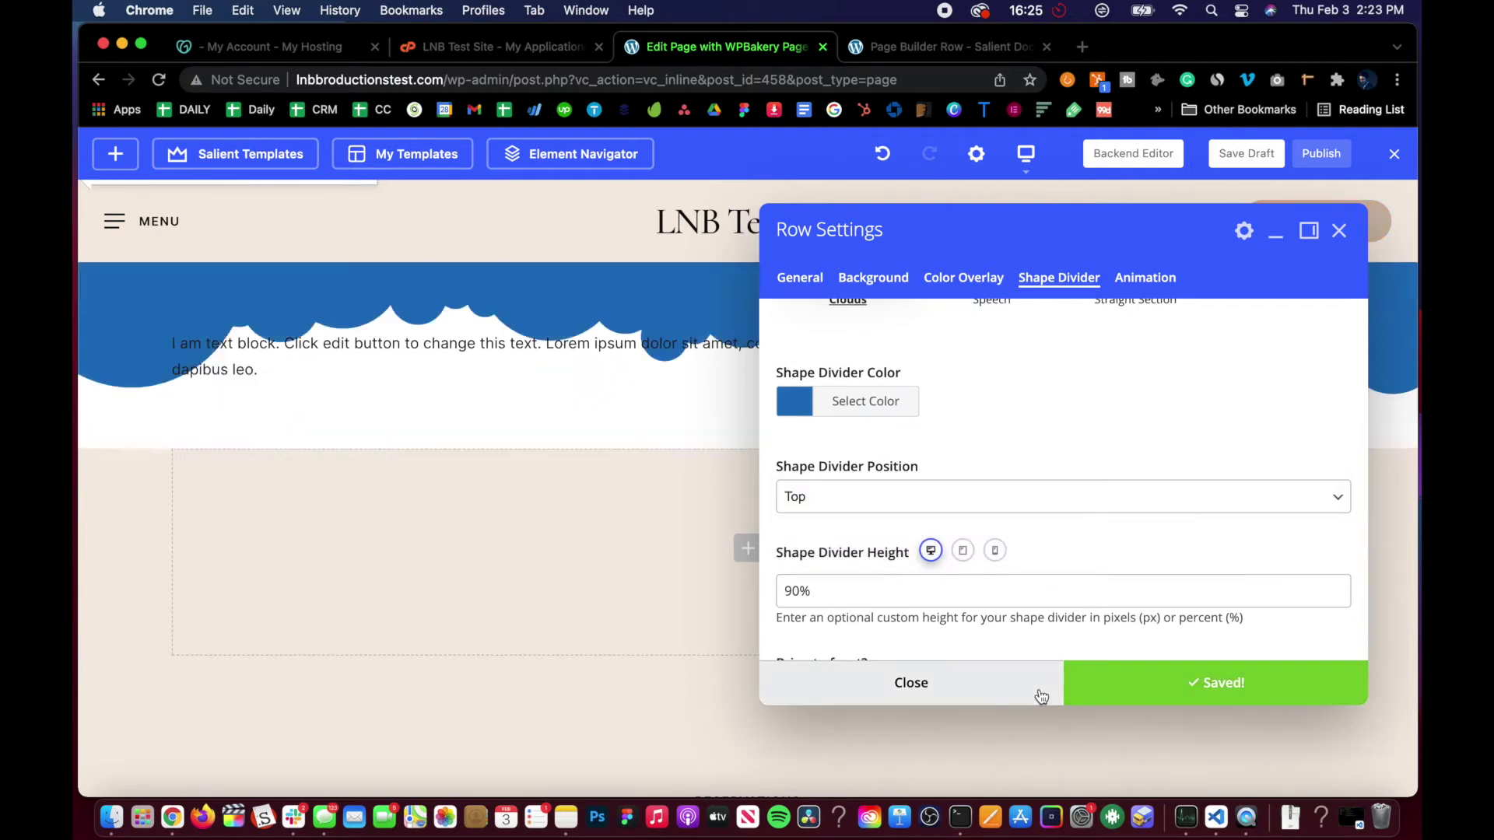
# Change the Shape Divider Position to Bottom + Top and save.
pyautogui.click(878, 504)
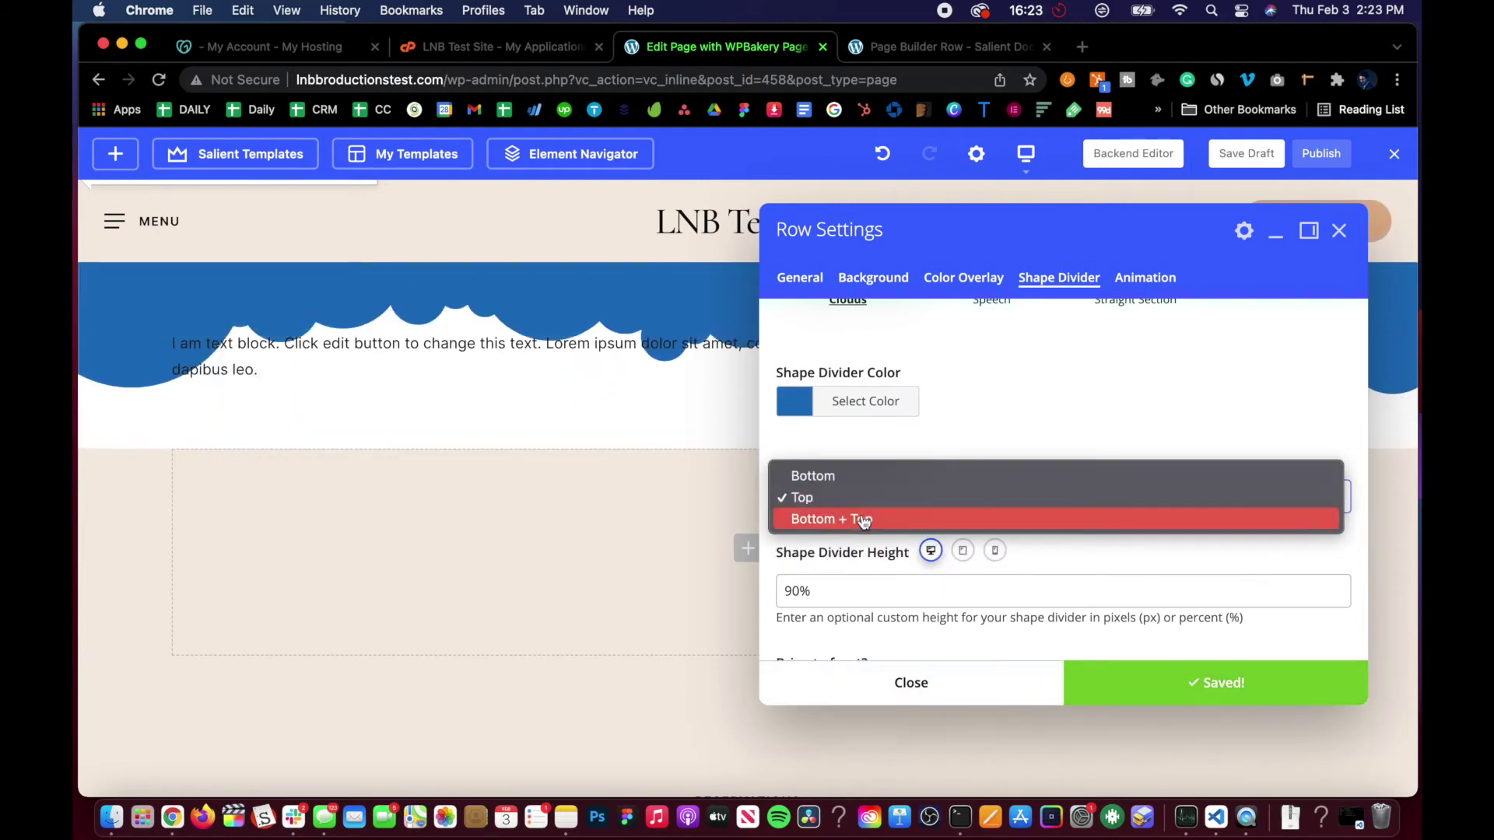
pyautogui.click(863, 519)
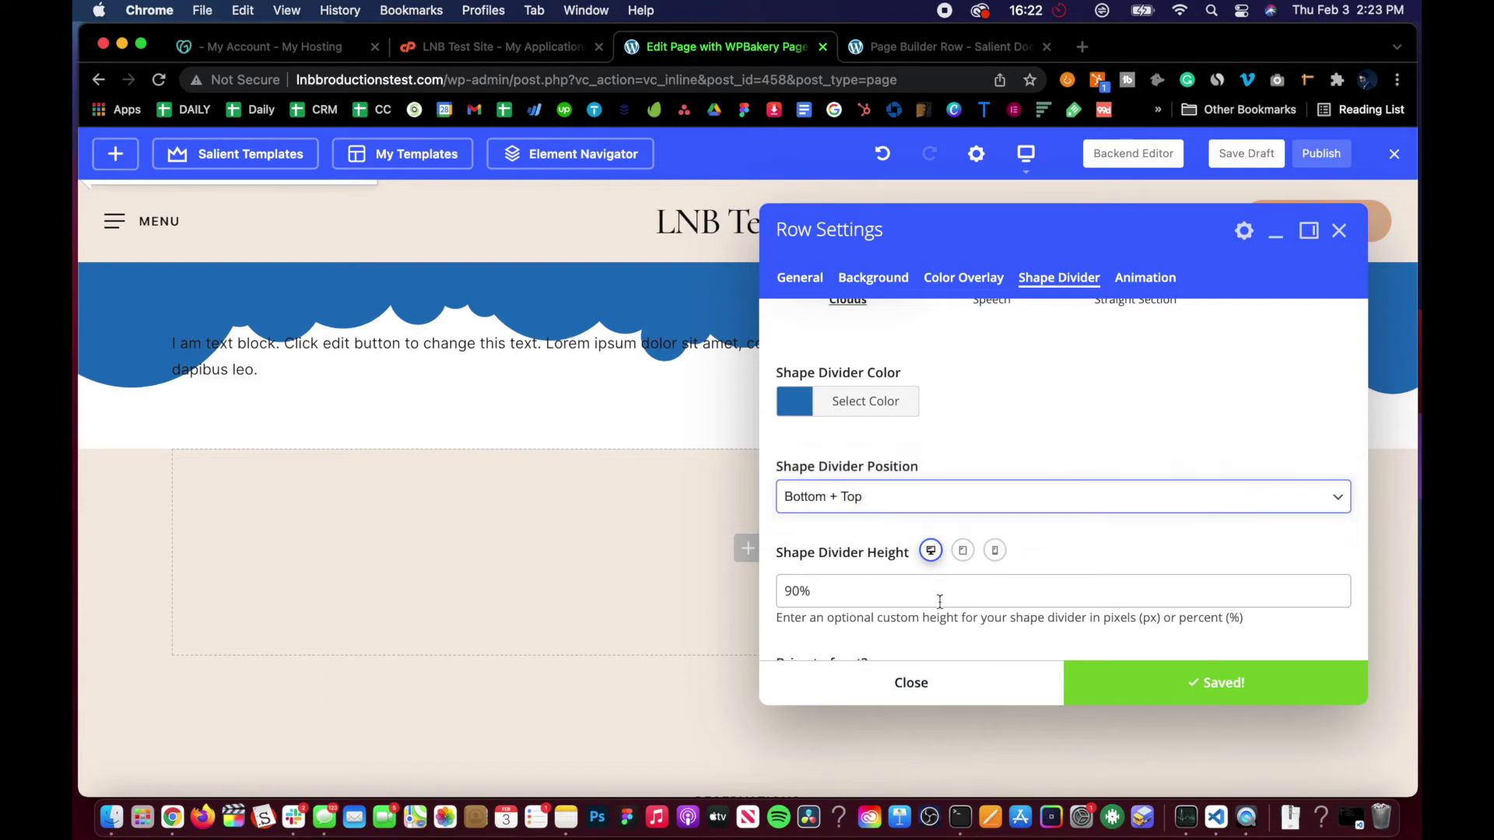
pyautogui.click(1128, 696)
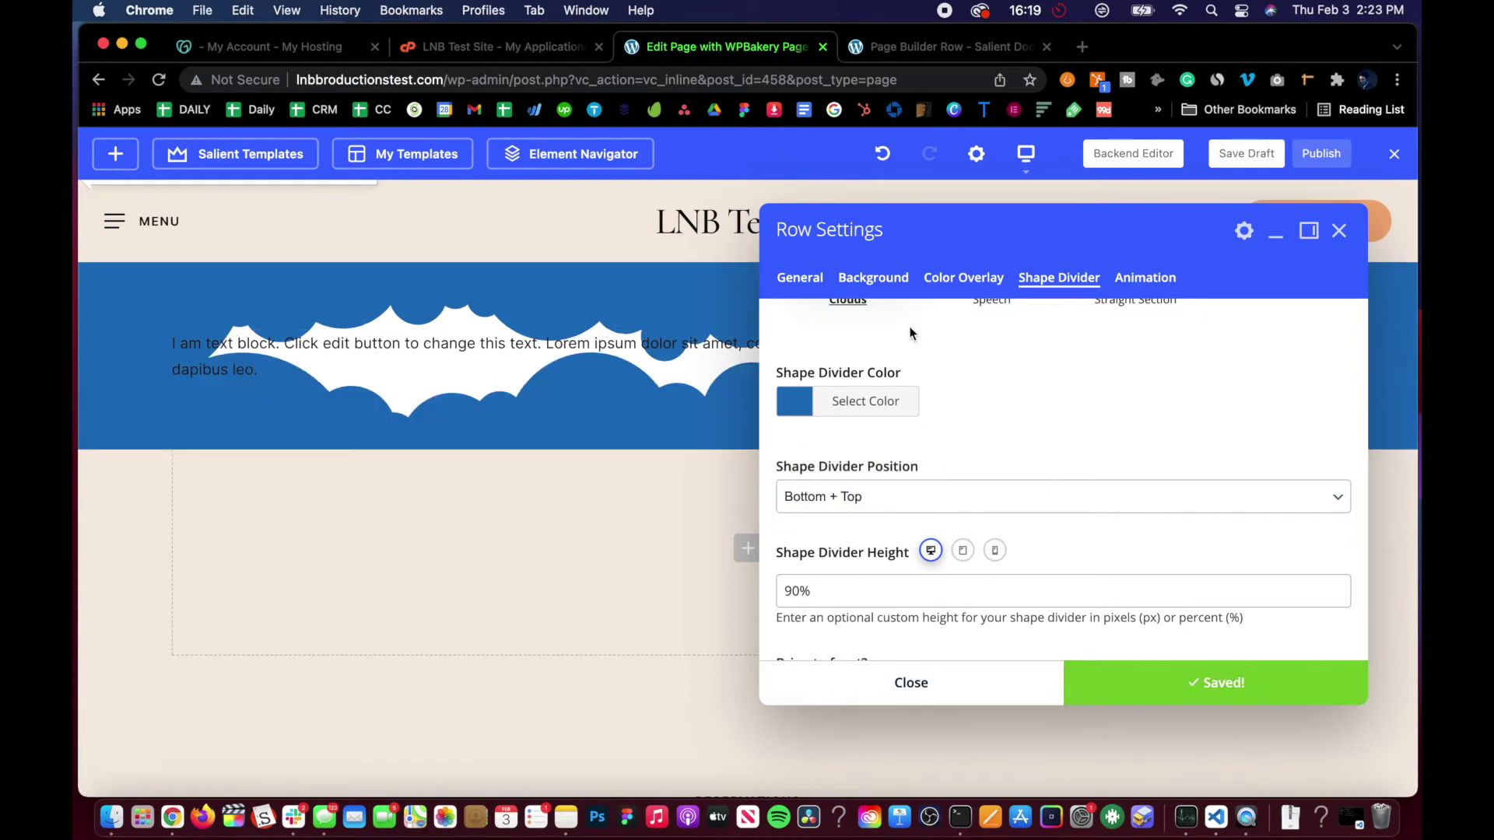
pyautogui.click(805, 280)
# Turn on Full Height Row for the first row and save the row settings.
pyautogui.scroll(-5, 912, 566)
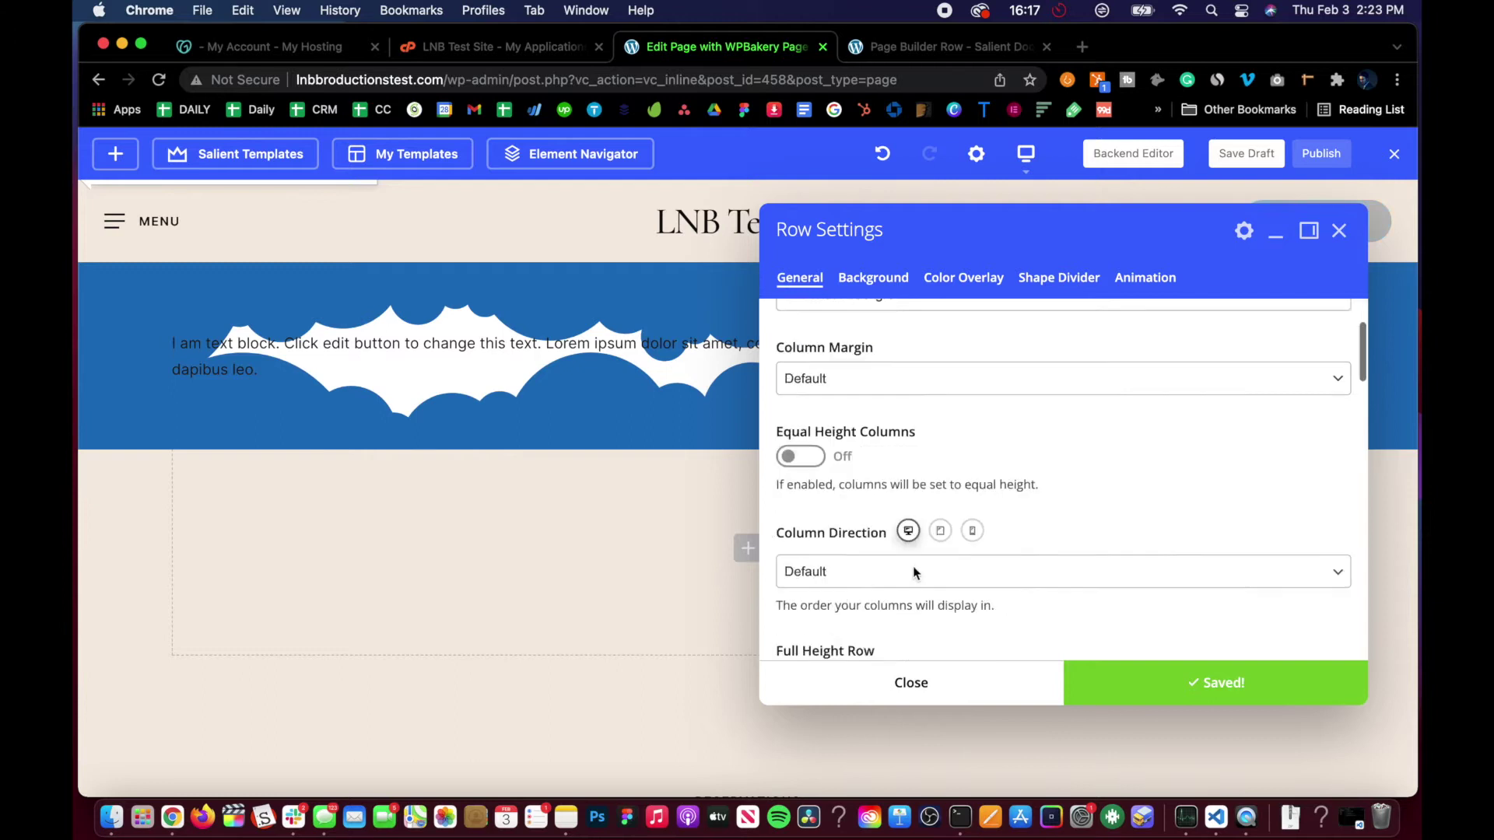
pyautogui.click(817, 585)
pyautogui.scroll(1, 793, 579)
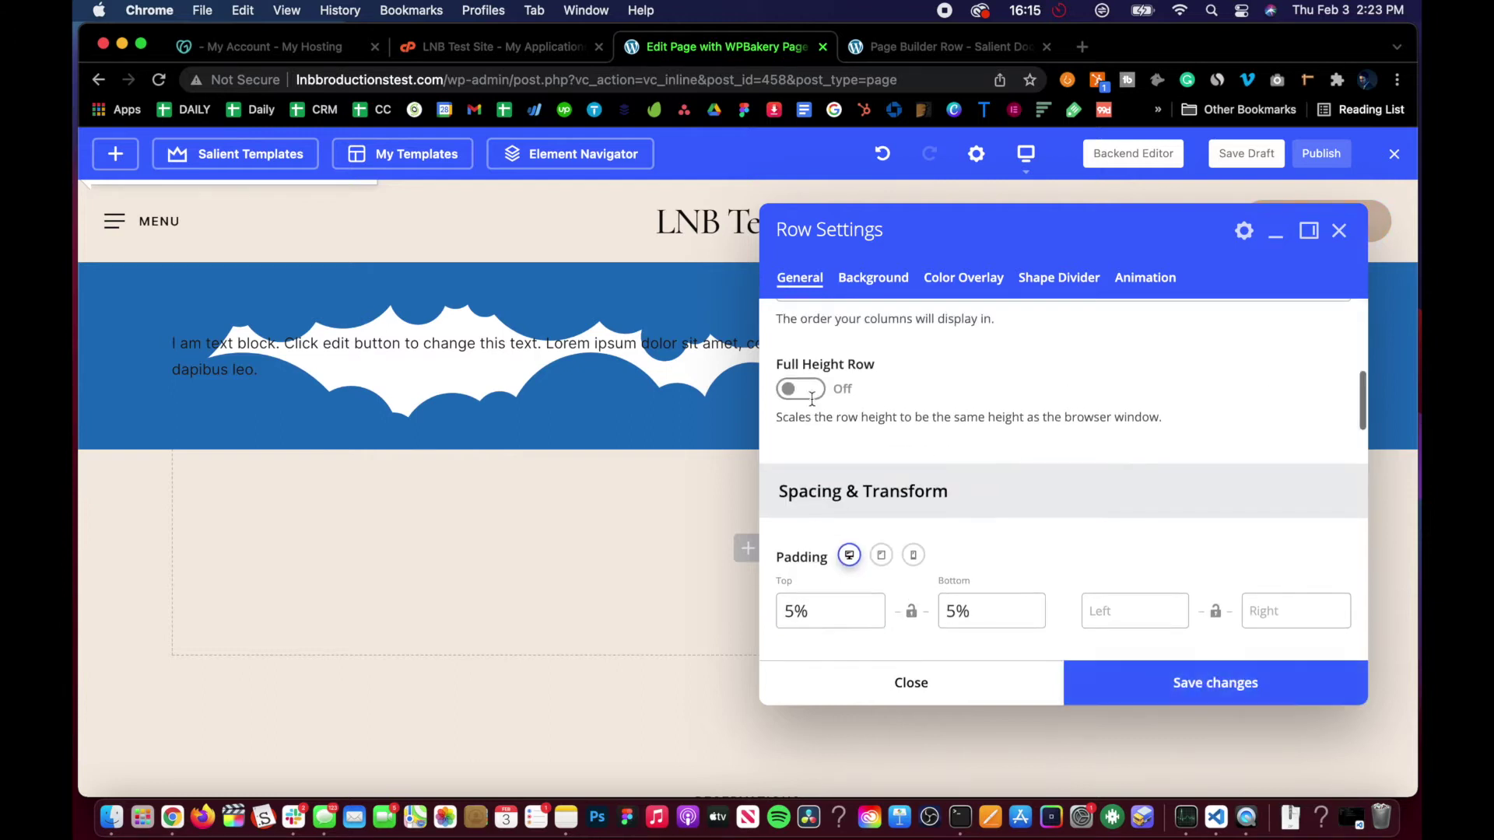
pyautogui.click(815, 392)
pyautogui.click(1236, 699)
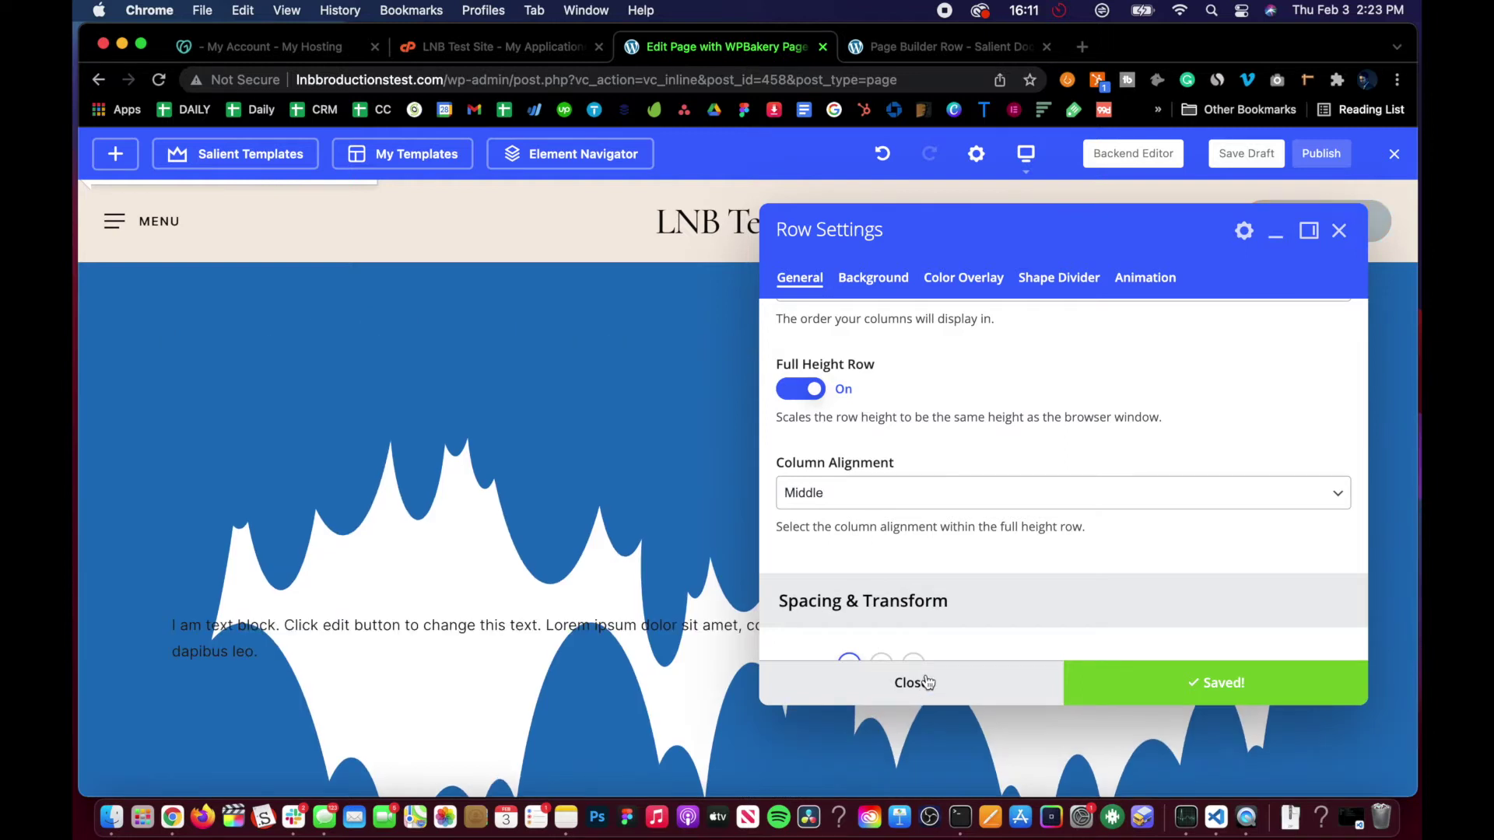
pyautogui.scroll(-5, 884, 480)
pyautogui.scroll(5, 884, 481)
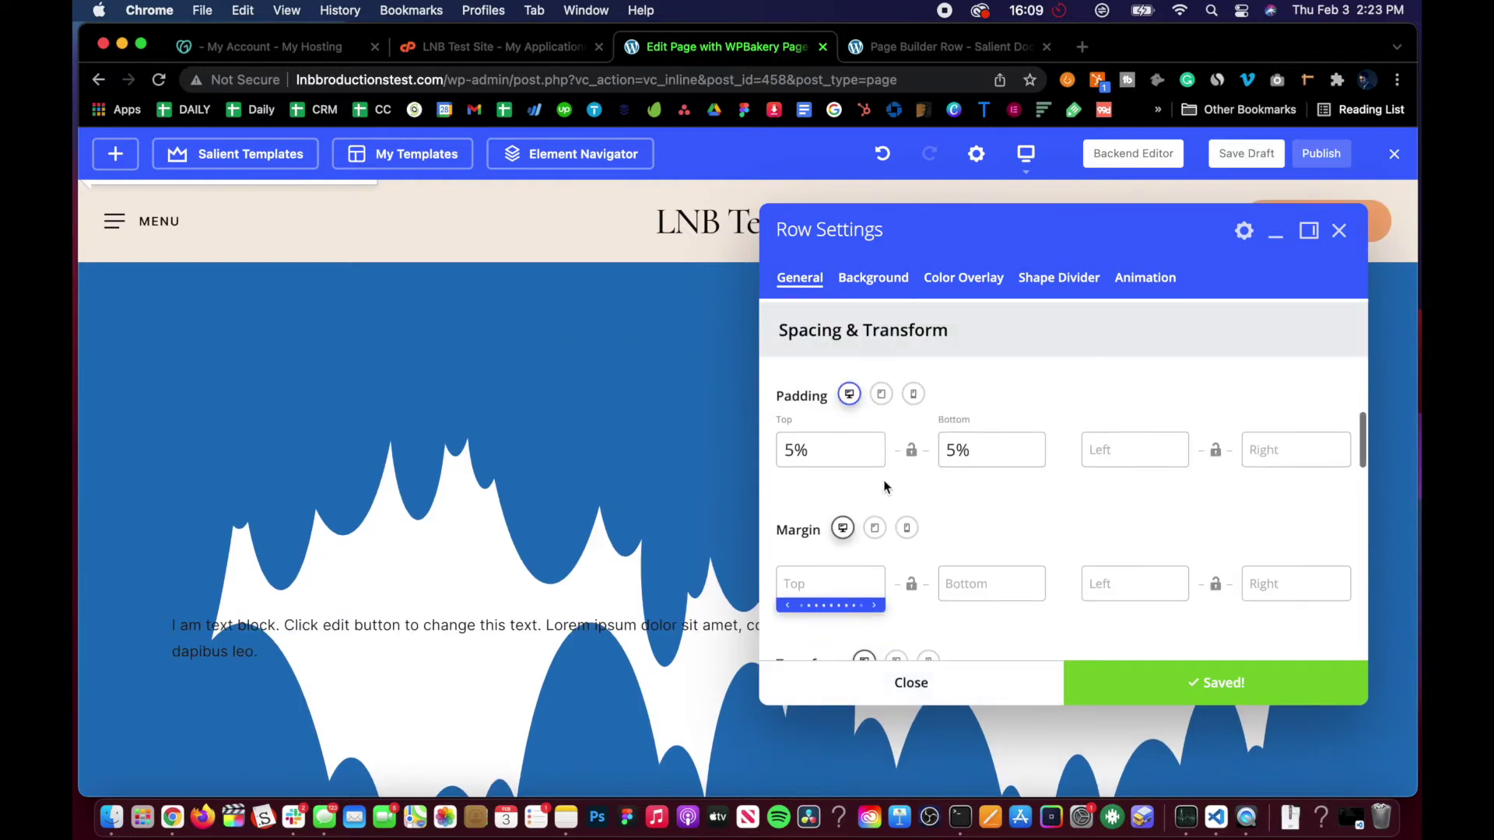
pyautogui.scroll(2, 886, 479)
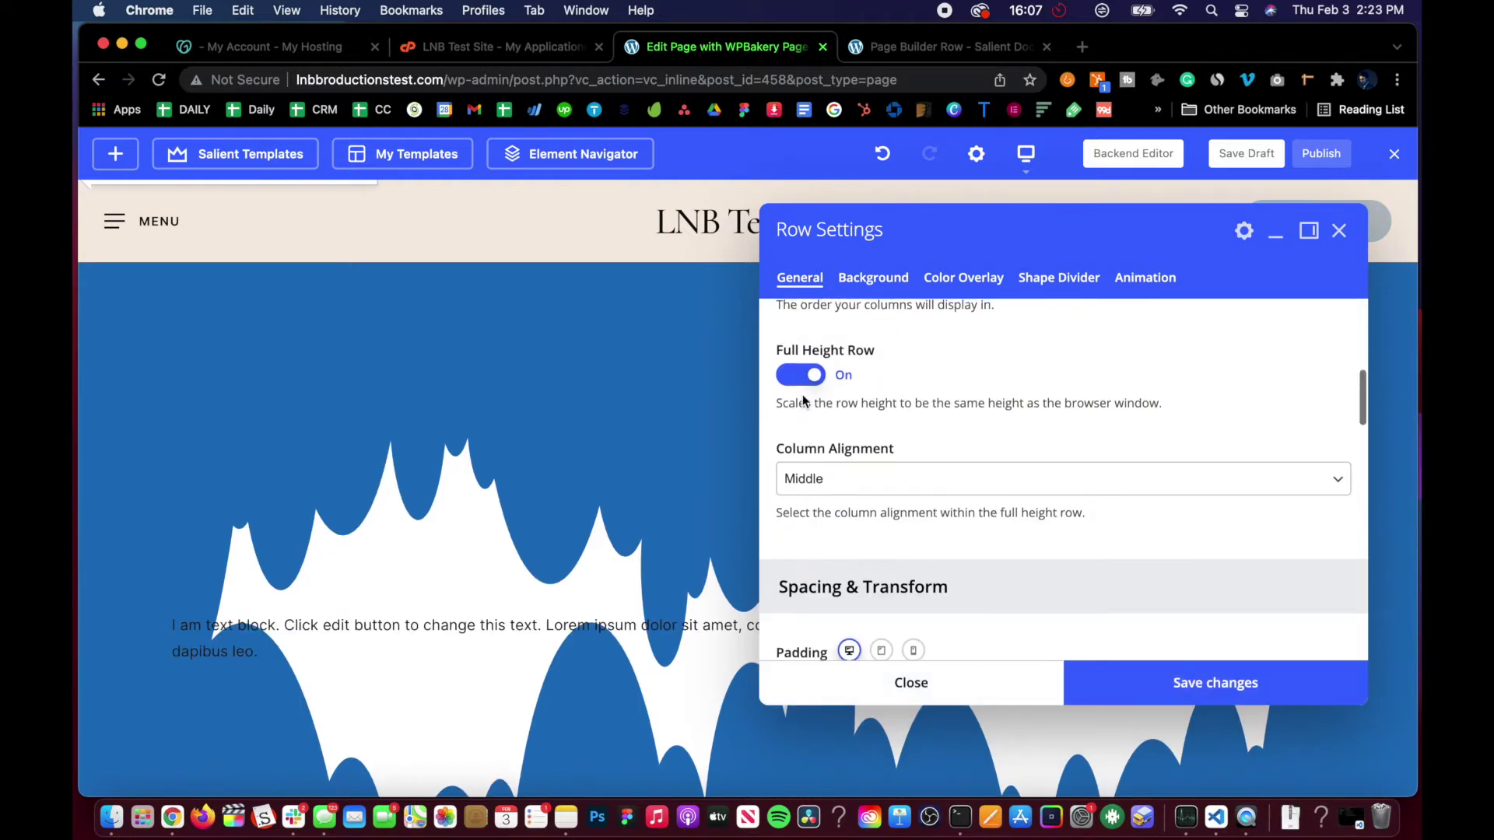
pyautogui.scroll(-3, 894, 420)
# Set the Clouds shape divider height to 10% and save.
pyautogui.click(1062, 278)
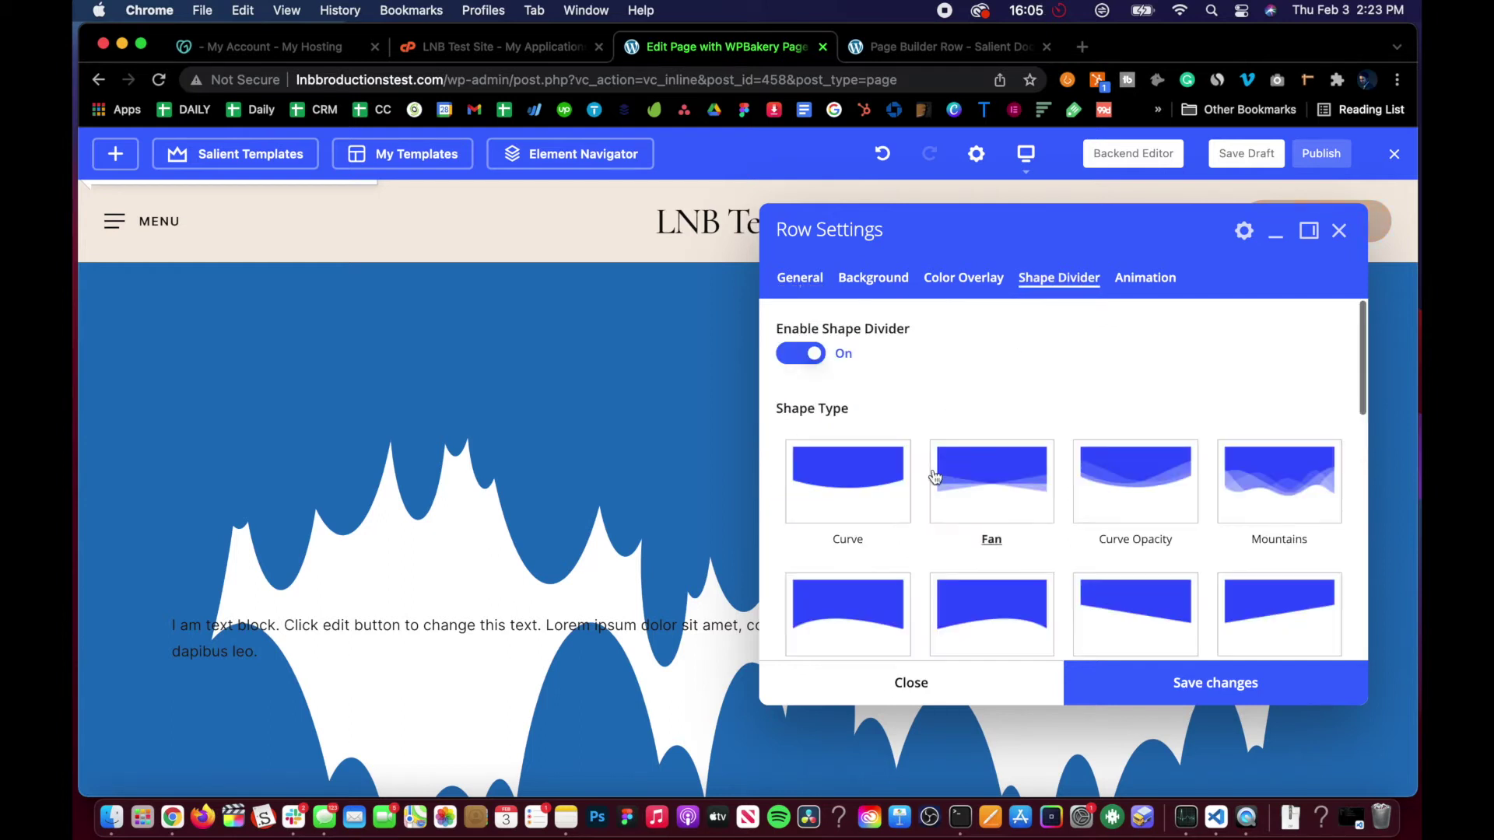
pyautogui.scroll(-5, 937, 477)
pyautogui.scroll(-2, 855, 545)
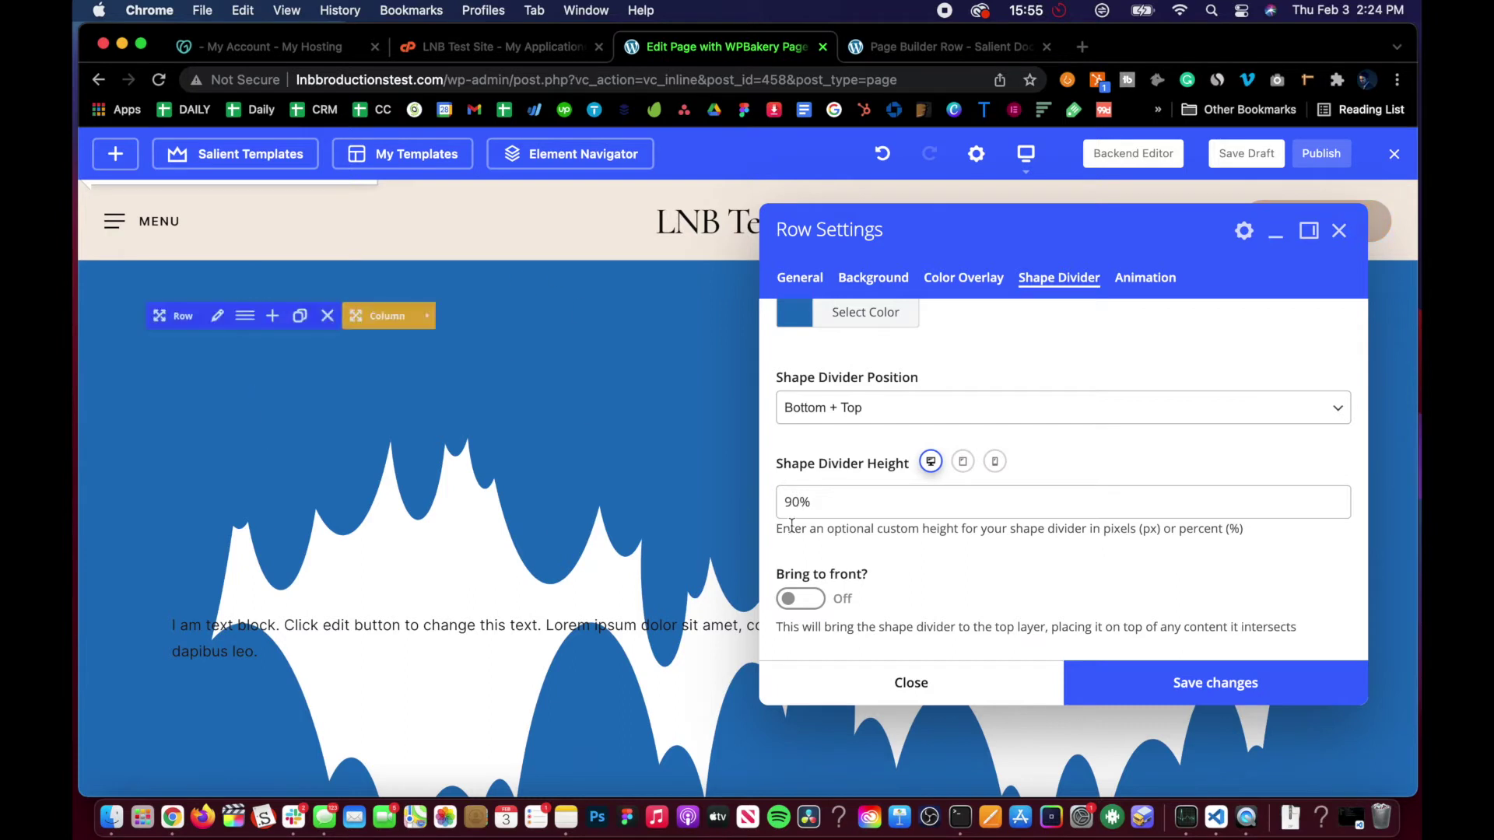
pyautogui.click(802, 501)
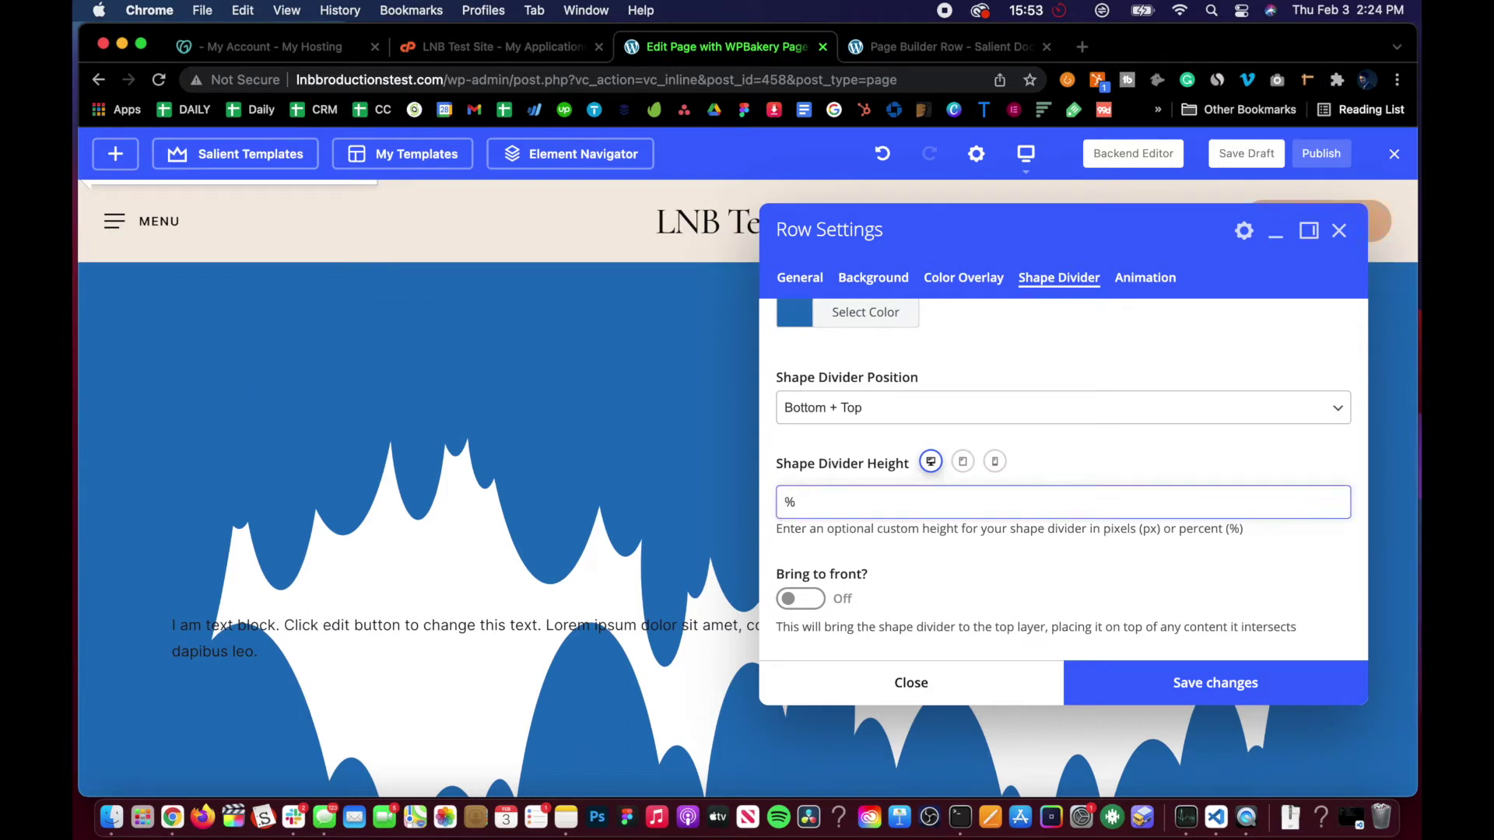
pyautogui.click(1128, 680)
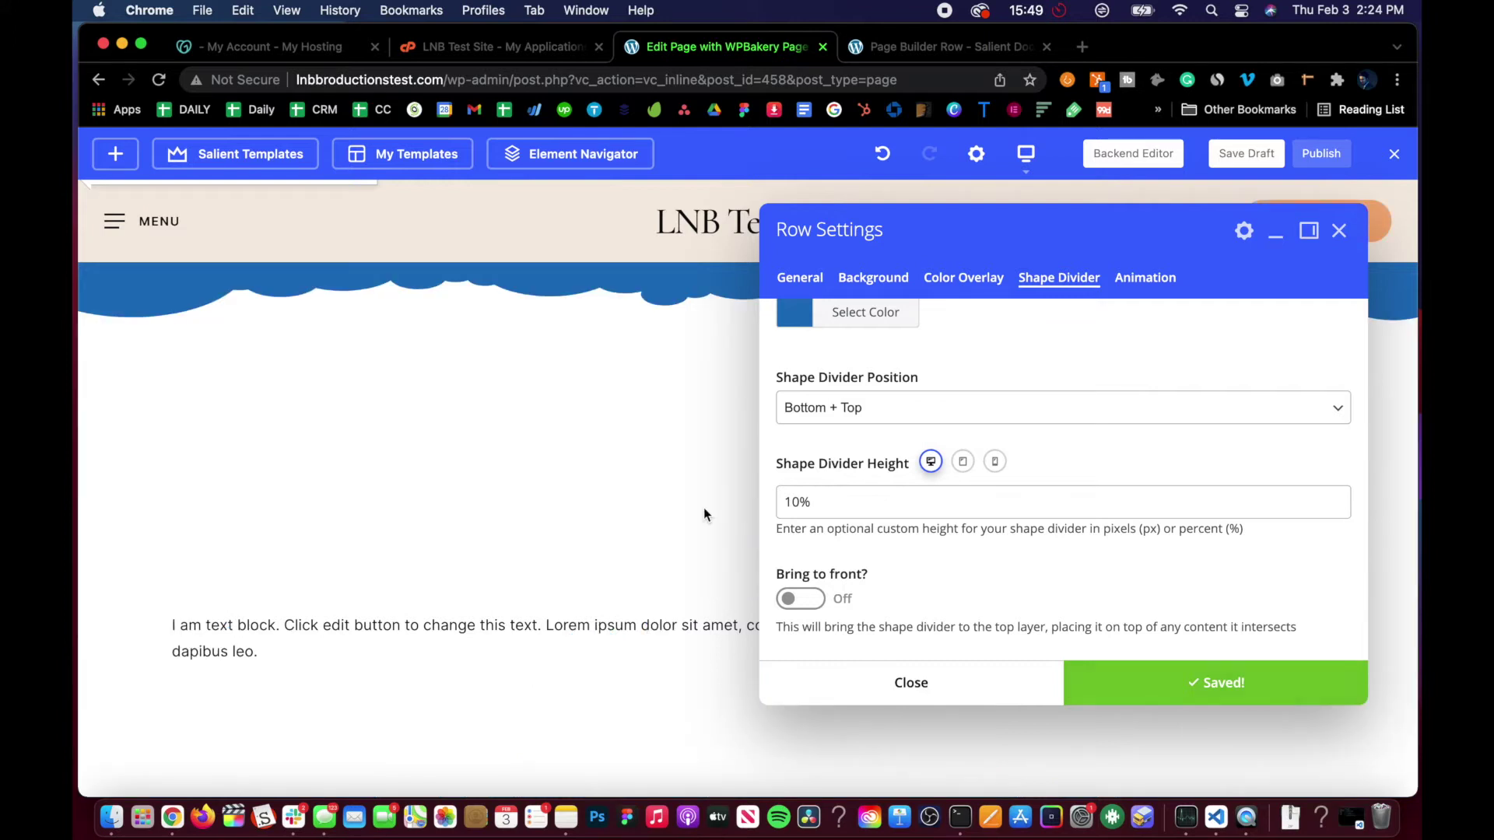
# Change the divider height to 30%, save, and close Row Settings.
pyautogui.scroll(-4, 703, 507)
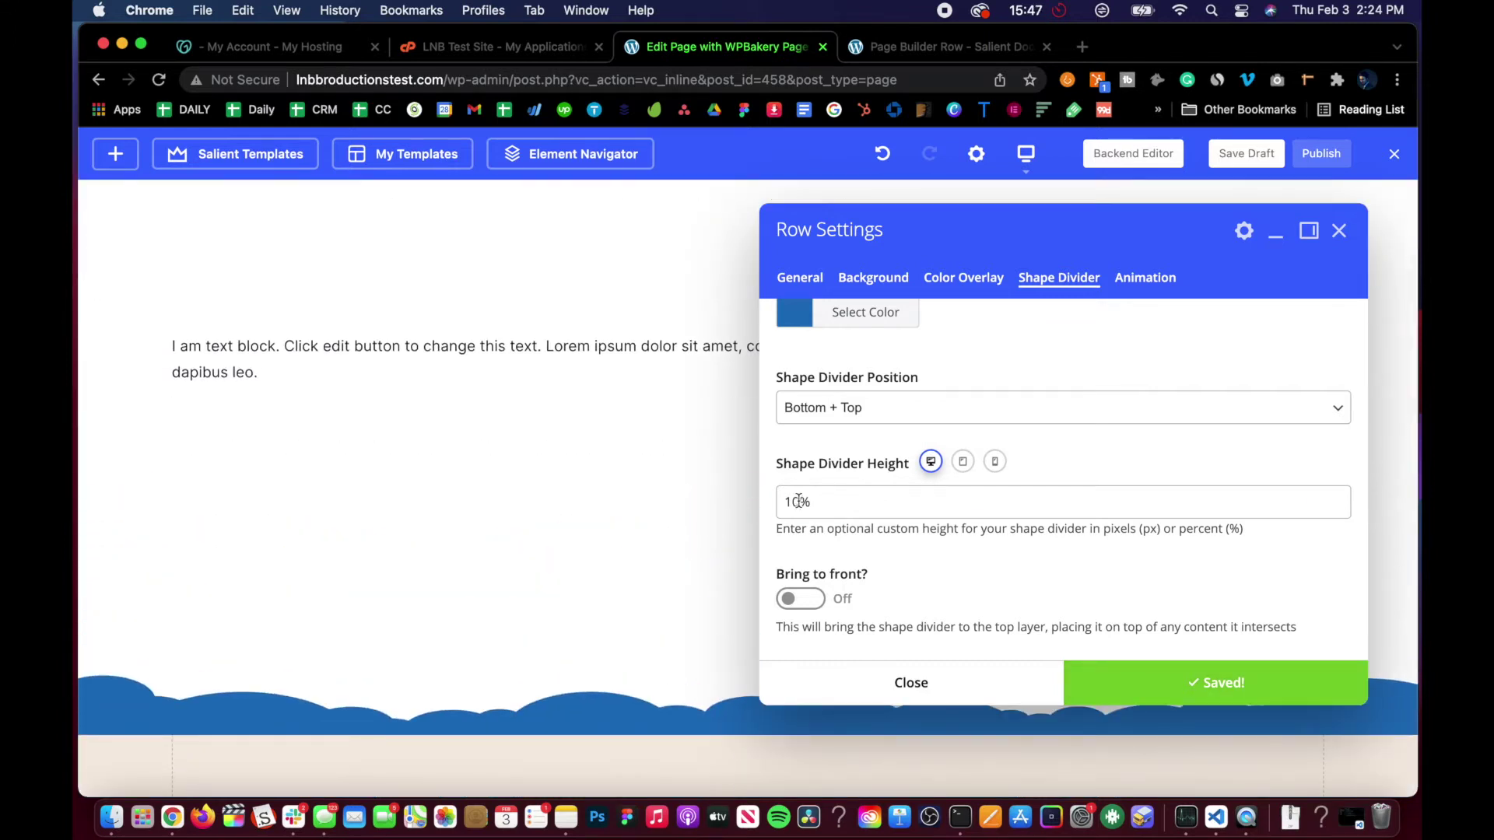
pyautogui.click(799, 502)
pyautogui.press('BackSpace')
pyautogui.press('BackSpace')
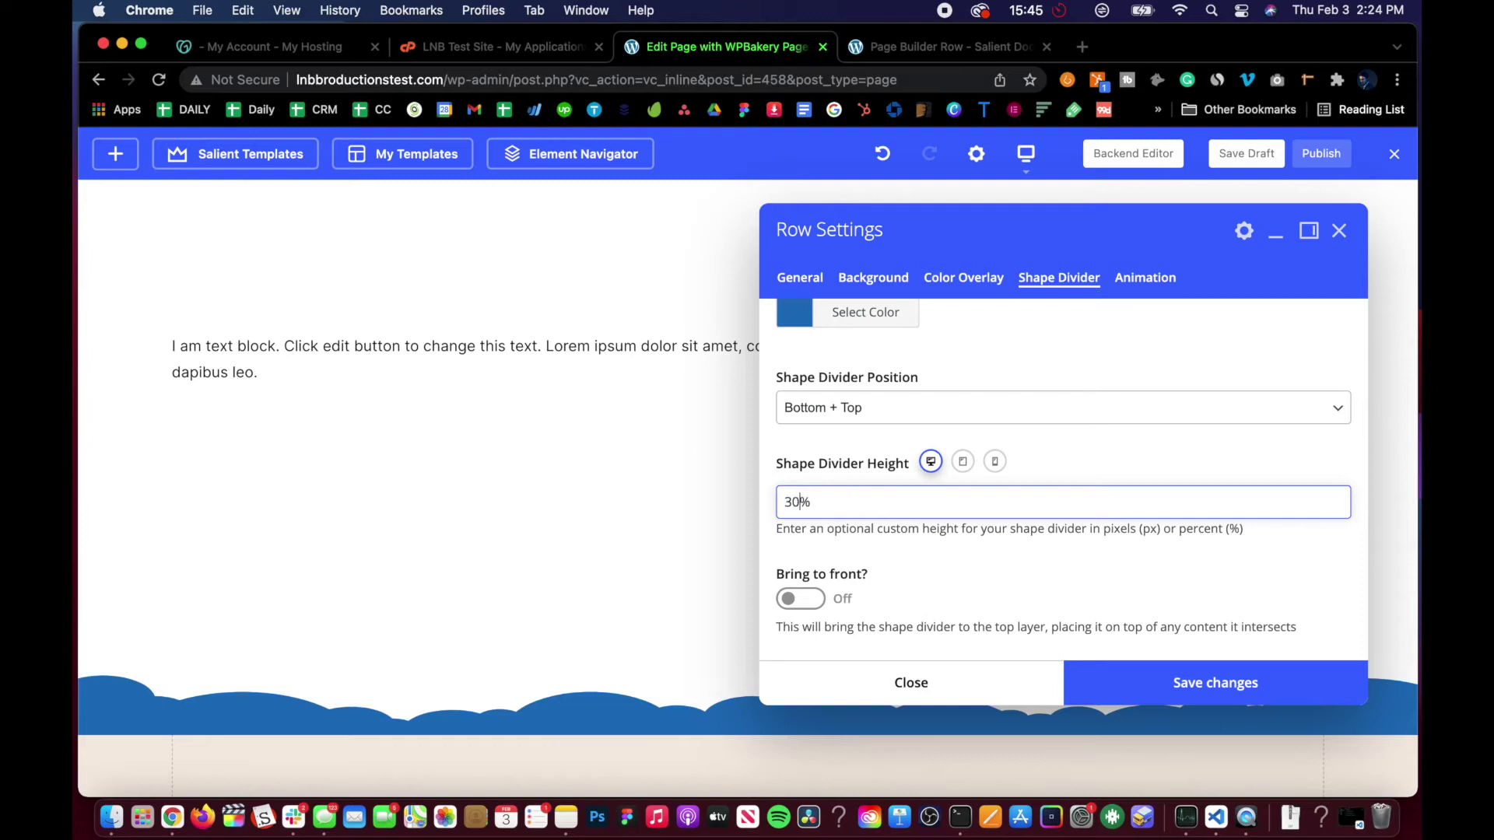
pyautogui.write('30')
pyautogui.click(1198, 682)
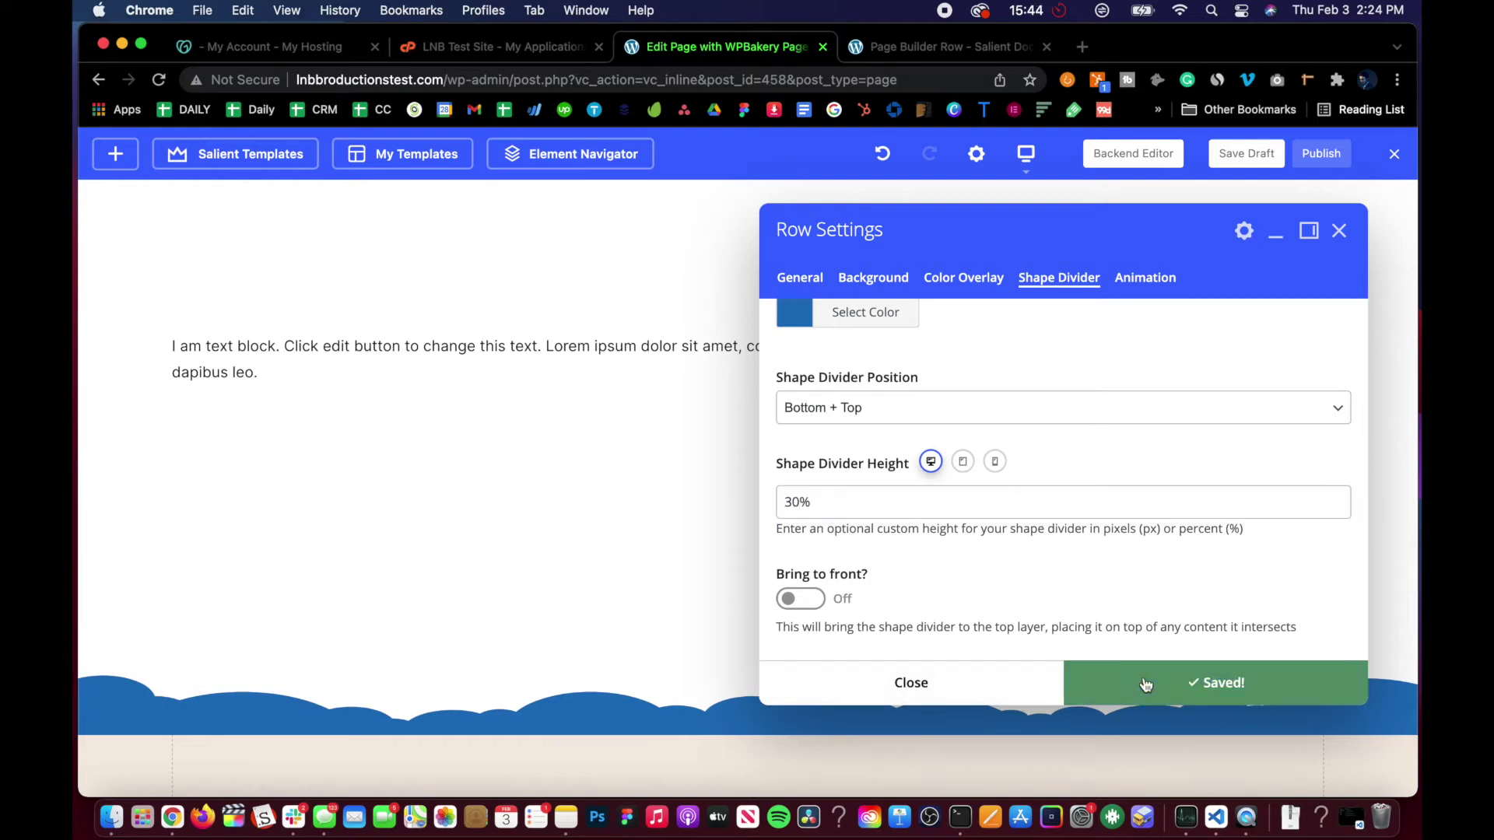
pyautogui.click(982, 703)
# Reopen the first row's settings.
pyautogui.scroll(4, 583, 541)
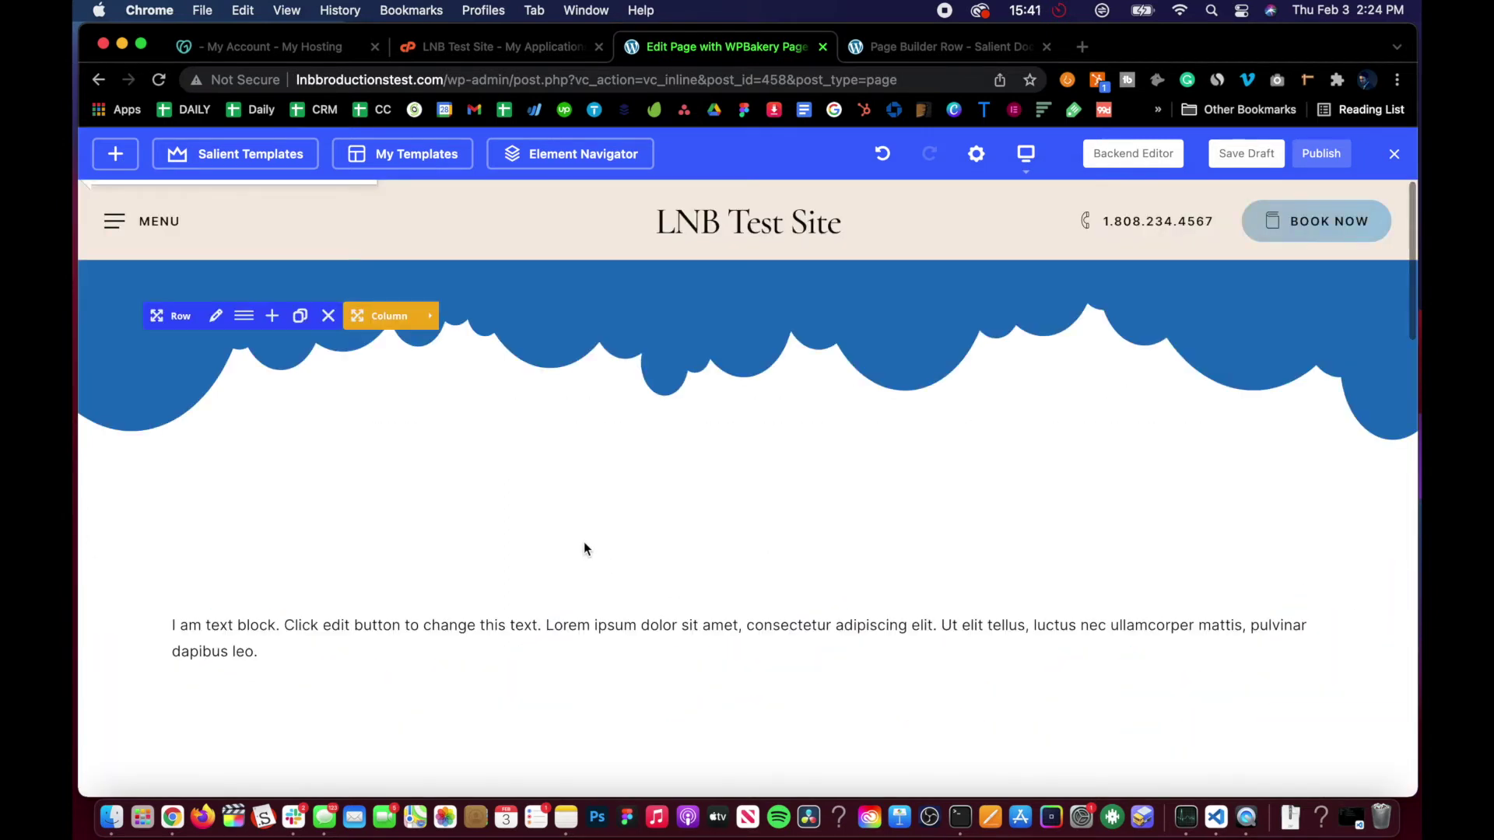
pyautogui.scroll(-5, 584, 541)
pyautogui.scroll(5, 583, 542)
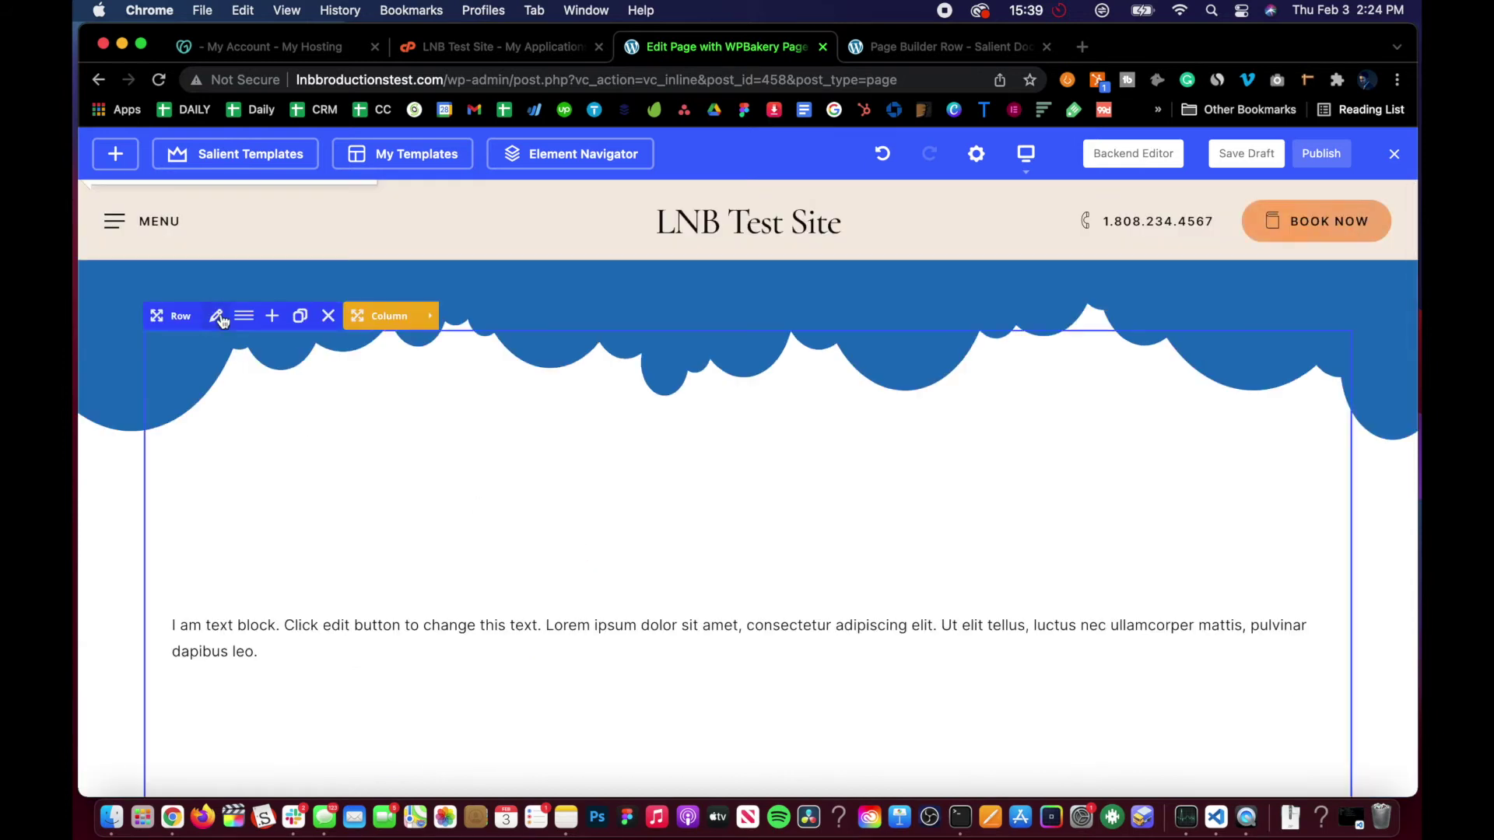
pyautogui.click(218, 317)
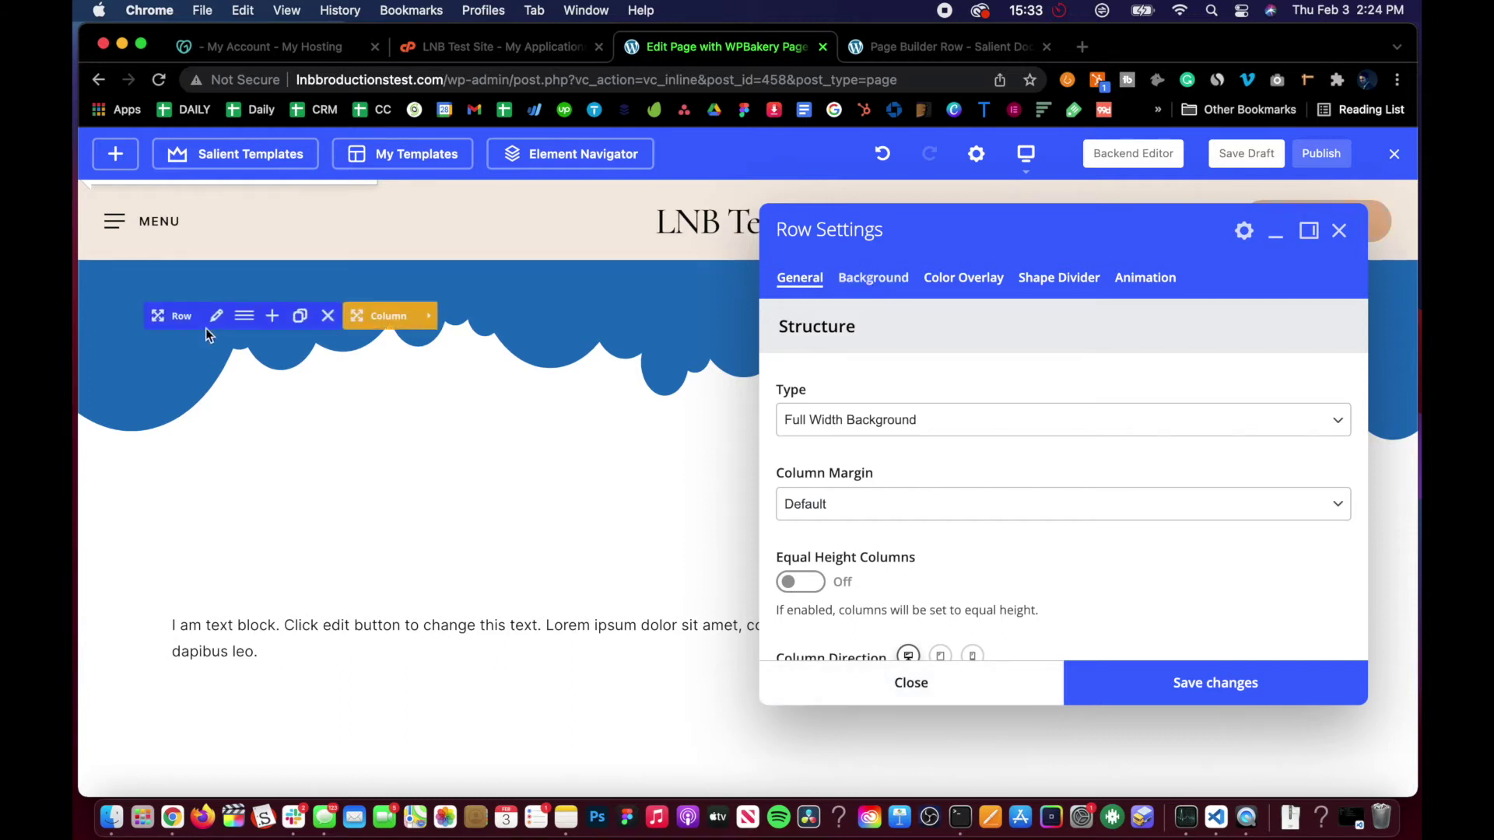
# Switch the row's shape divider type to Curve Opacity and save.
pyautogui.click(1062, 280)
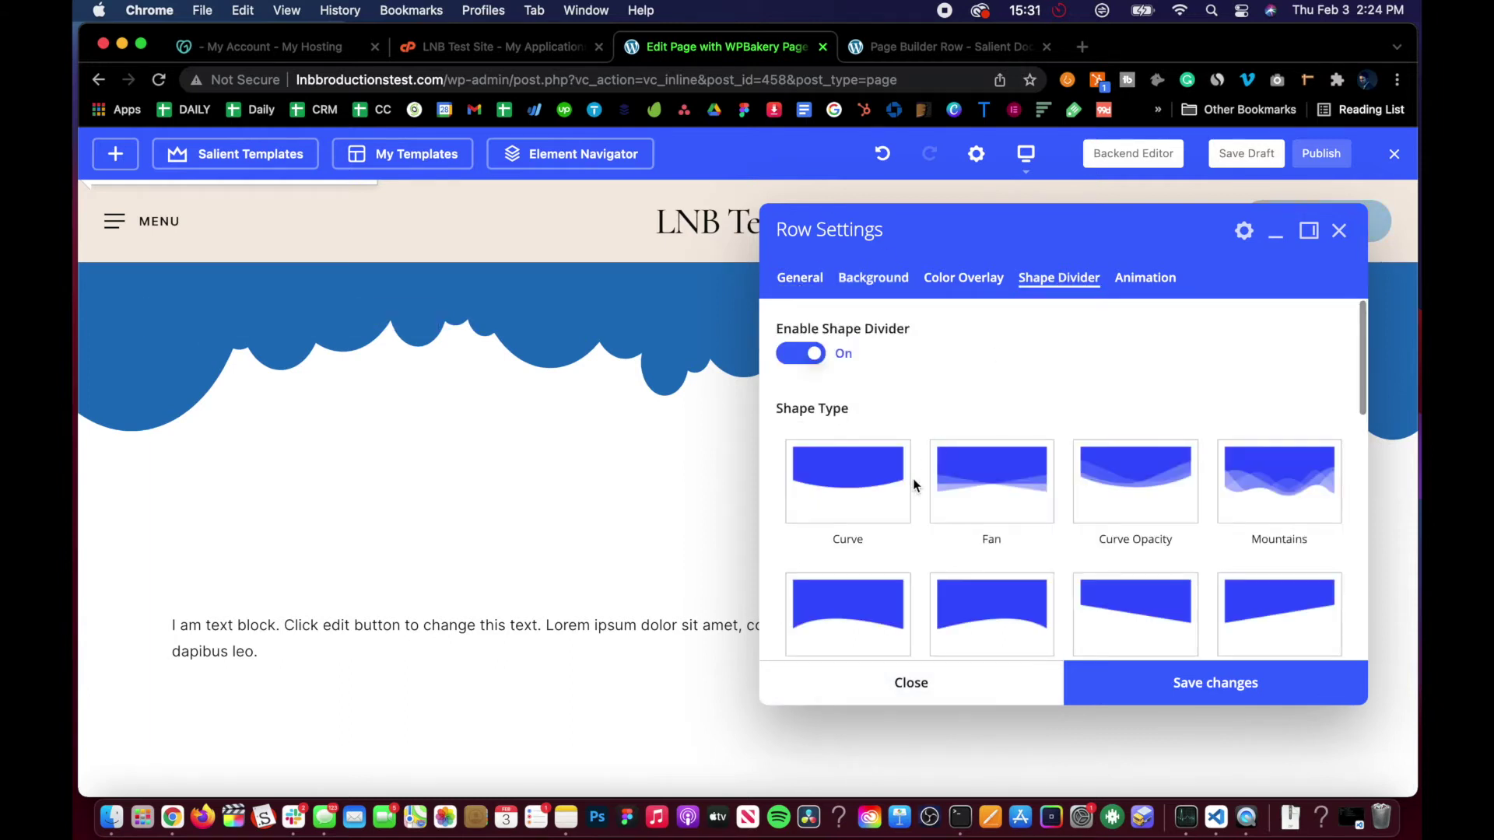
pyautogui.scroll(-5, 915, 485)
pyautogui.scroll(-2, 915, 484)
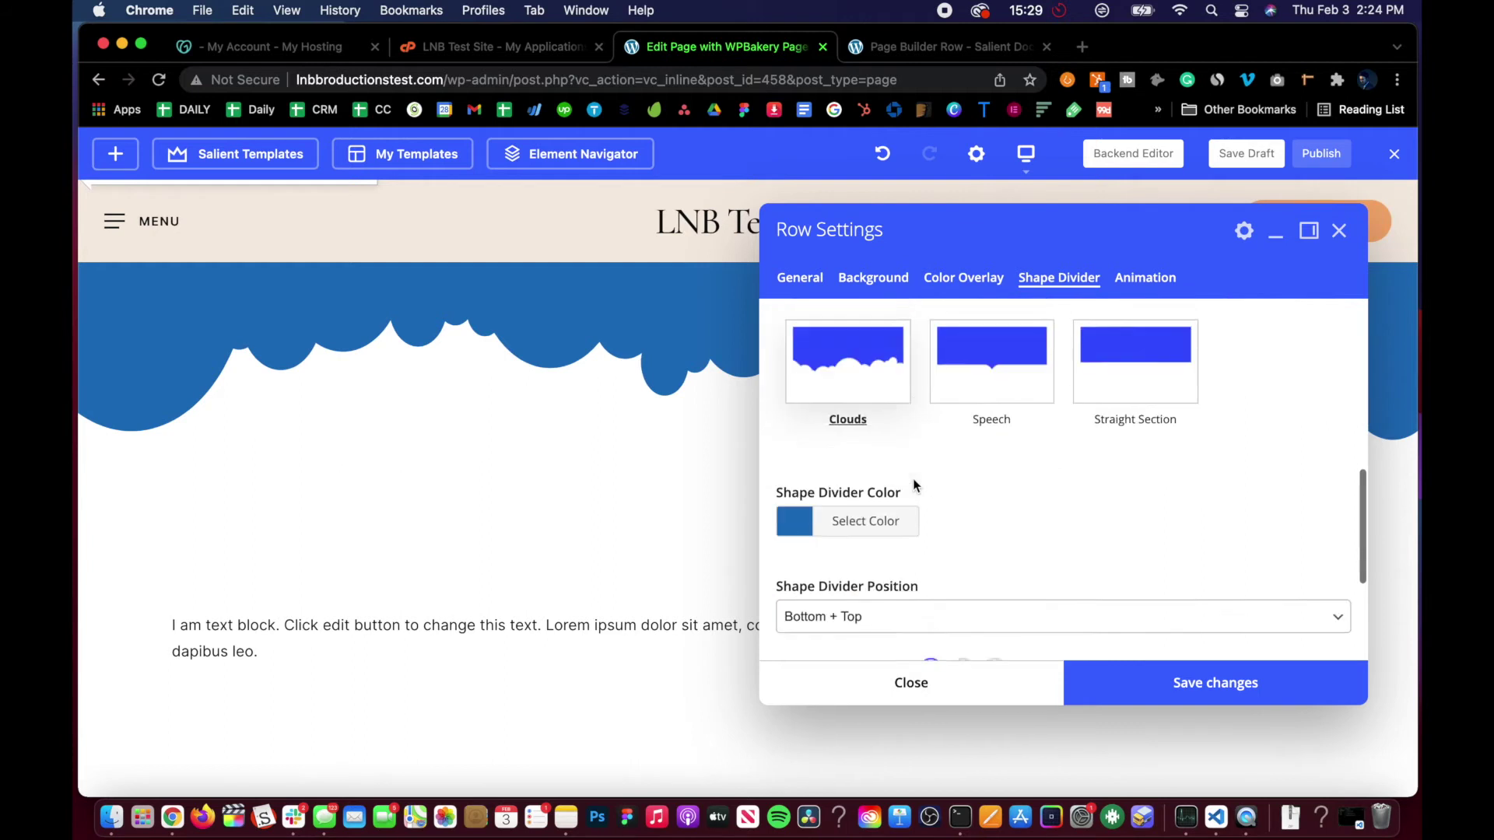
pyautogui.scroll(-3, 913, 479)
pyautogui.scroll(10, 912, 478)
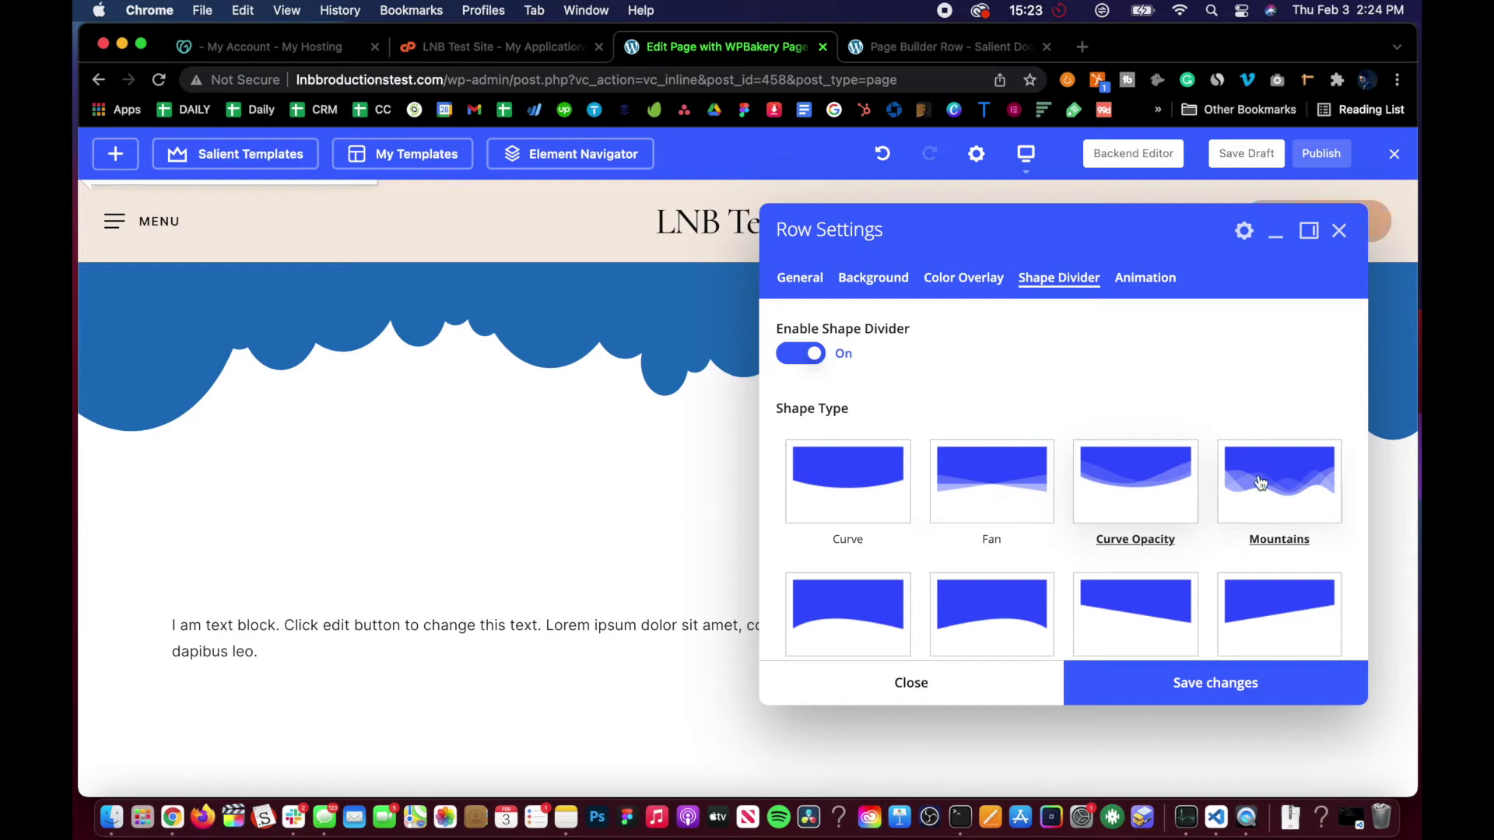
pyautogui.scroll(-2, 1110, 559)
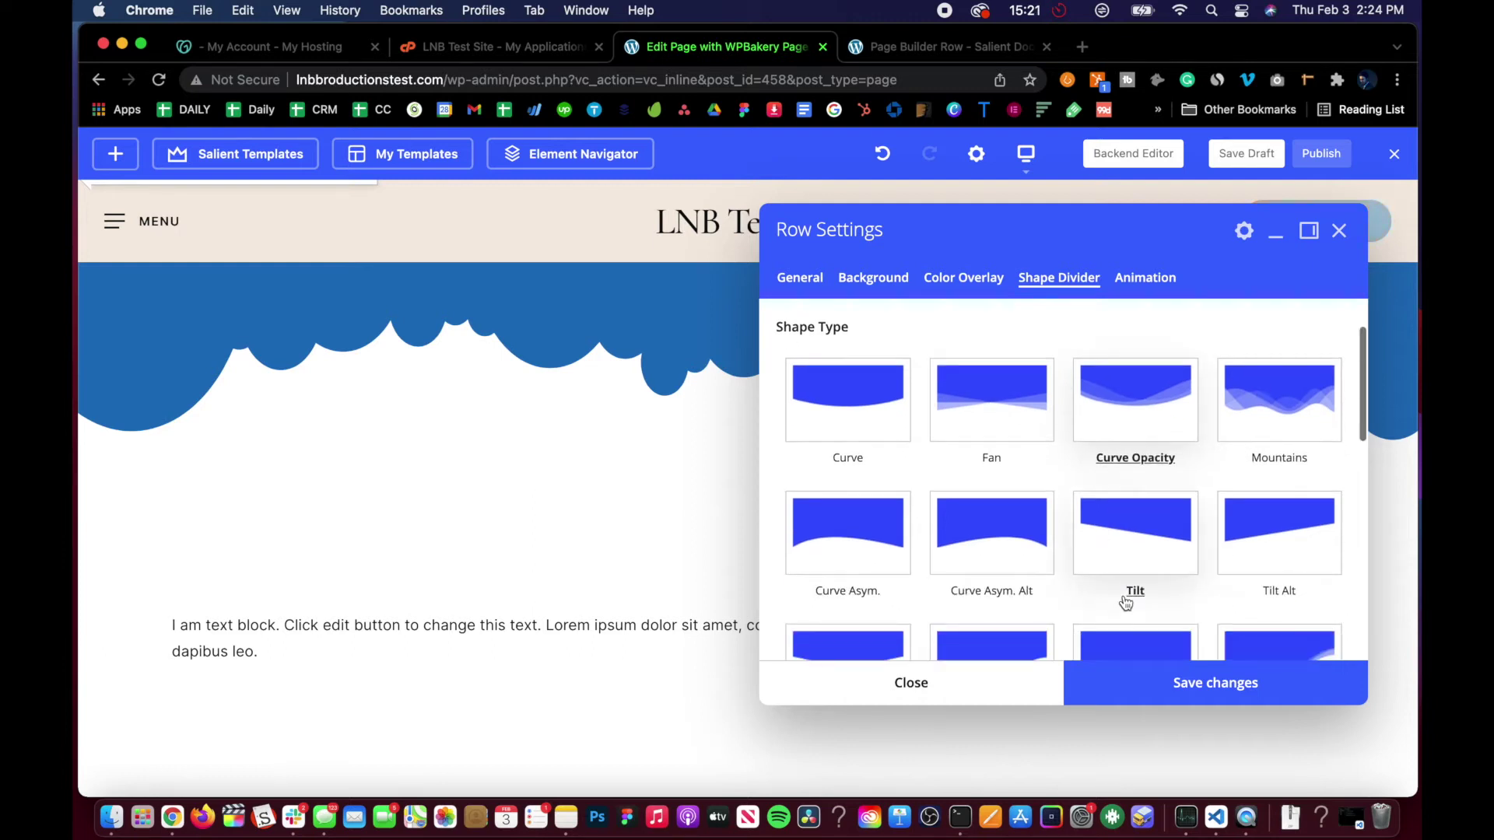
pyautogui.scroll(-10, 1108, 553)
pyautogui.scroll(12, 1074, 592)
pyautogui.click(1153, 692)
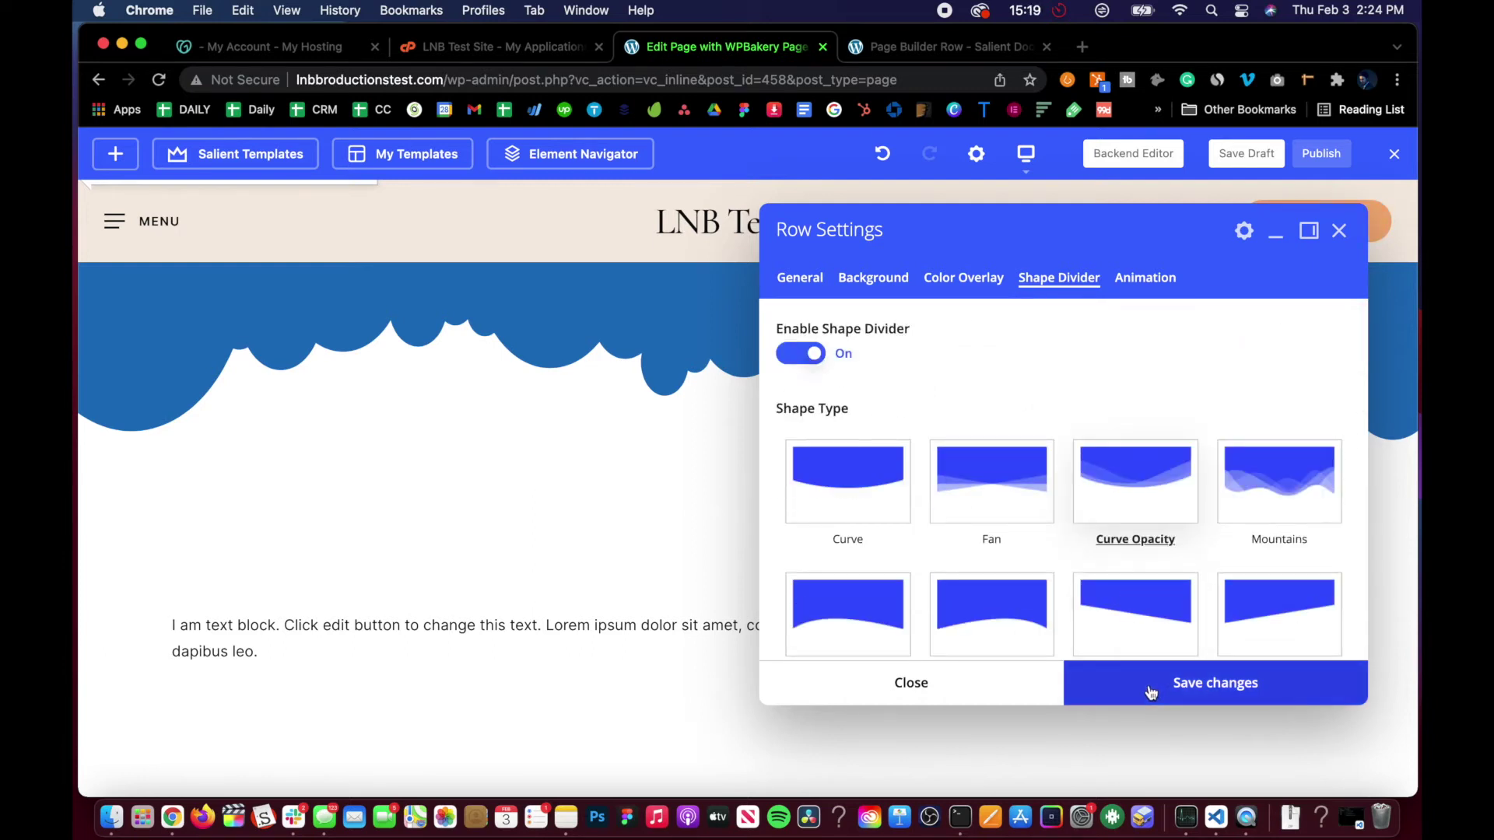
# Close Row Settings to preview the curves, then reopen the first row's settings.
pyautogui.click(1011, 685)
pyautogui.scroll(-10, 736, 559)
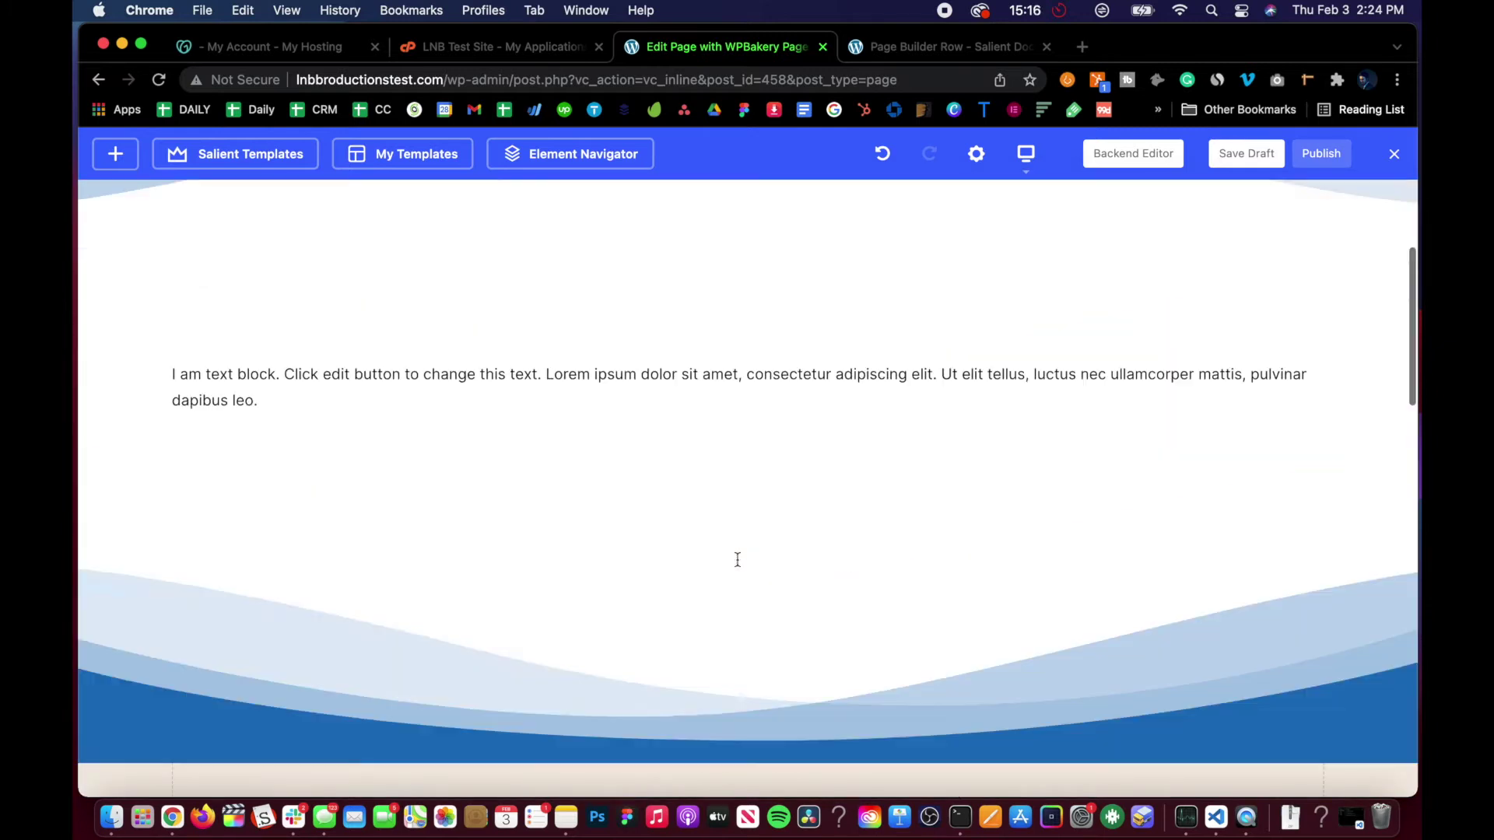
pyautogui.scroll(3, 736, 558)
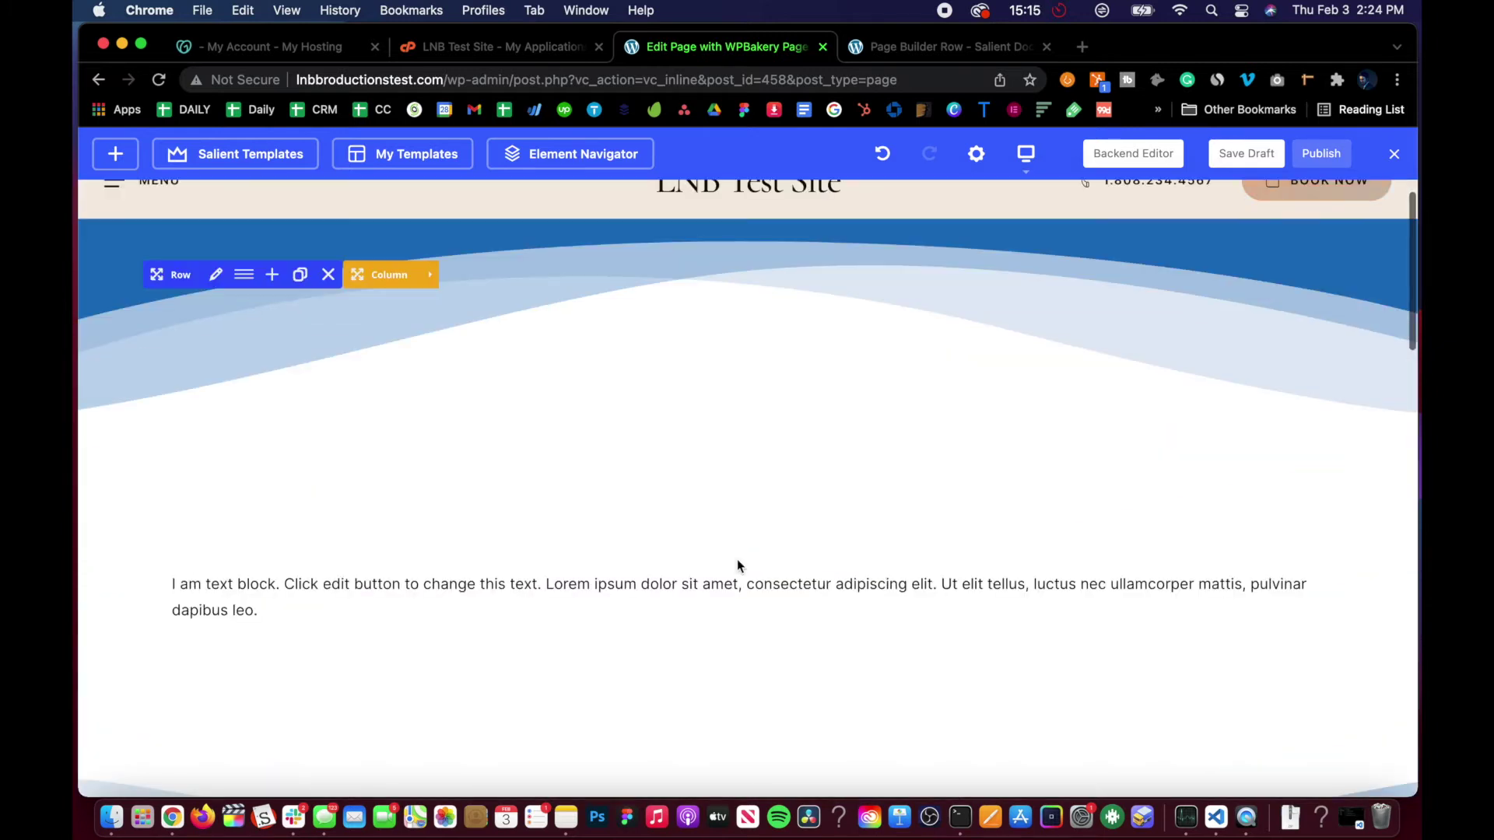
pyautogui.scroll(-4, 736, 559)
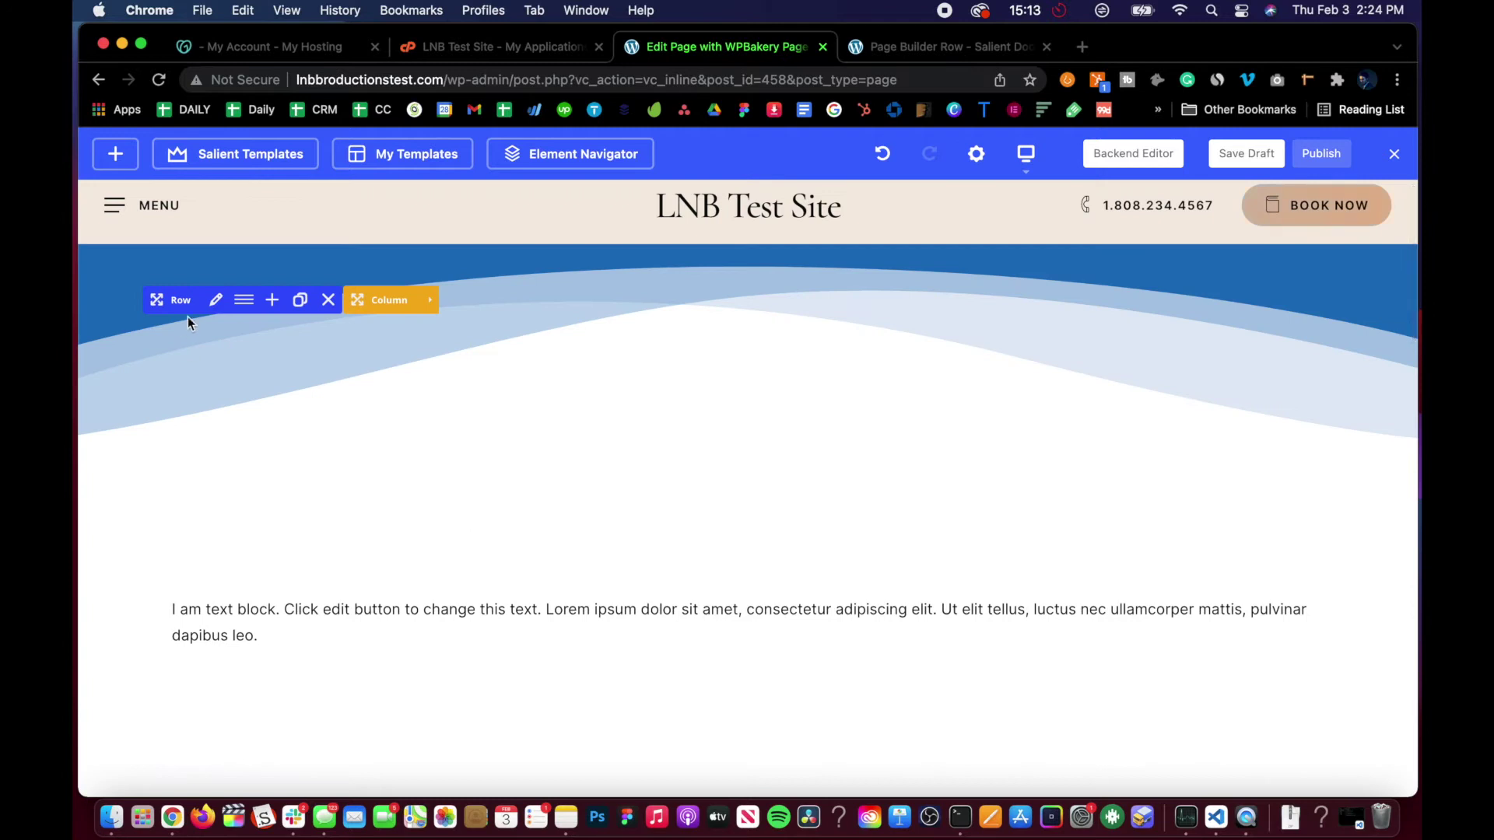
pyautogui.click(217, 303)
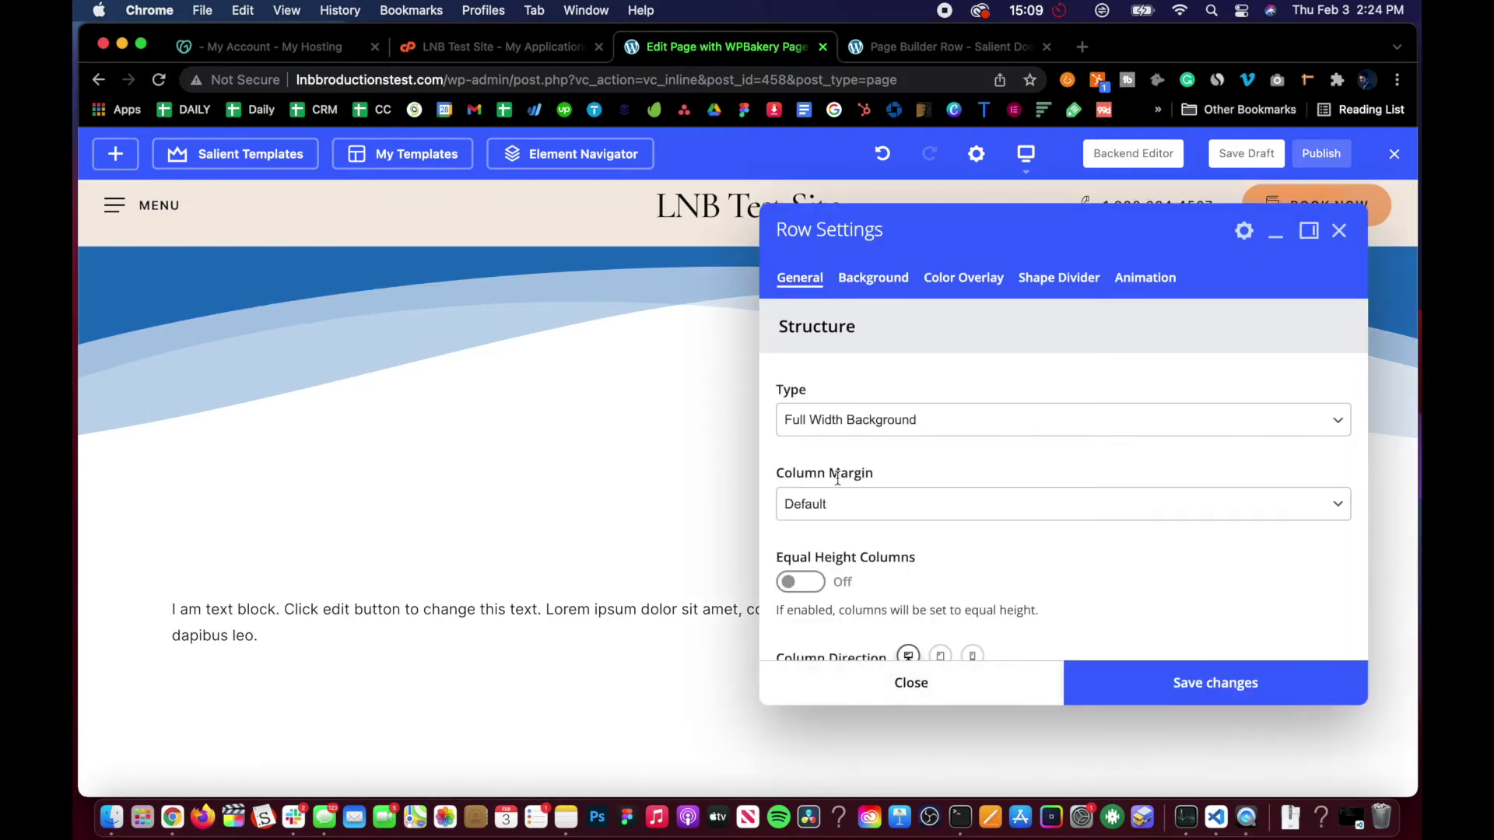
# Open the Shape Divider Color picker and switch to ColorSlurp.
pyautogui.click(1059, 278)
pyautogui.scroll(-5, 879, 490)
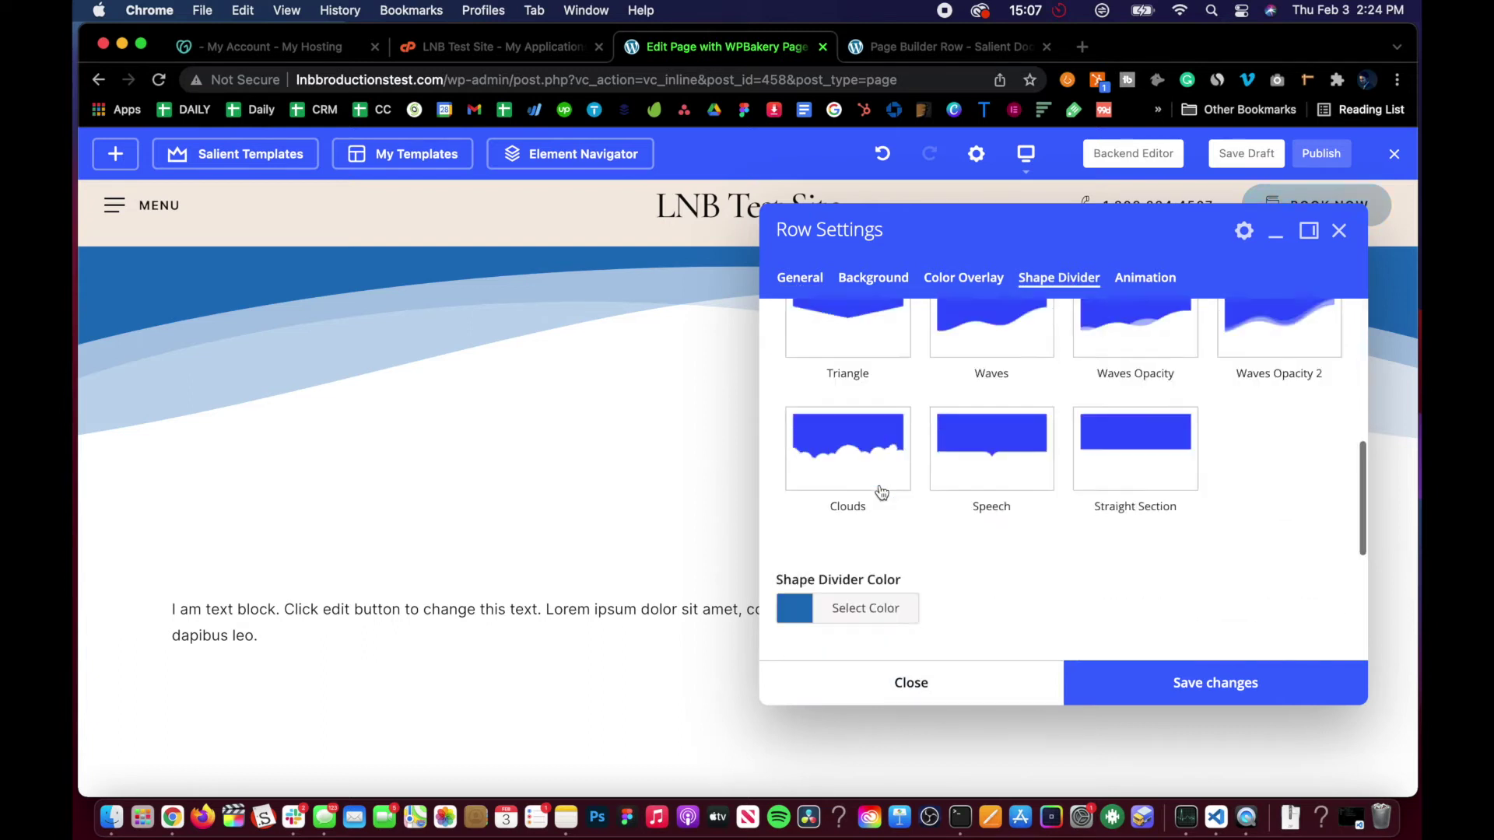
pyautogui.scroll(3, 879, 484)
pyautogui.scroll(-1, 879, 484)
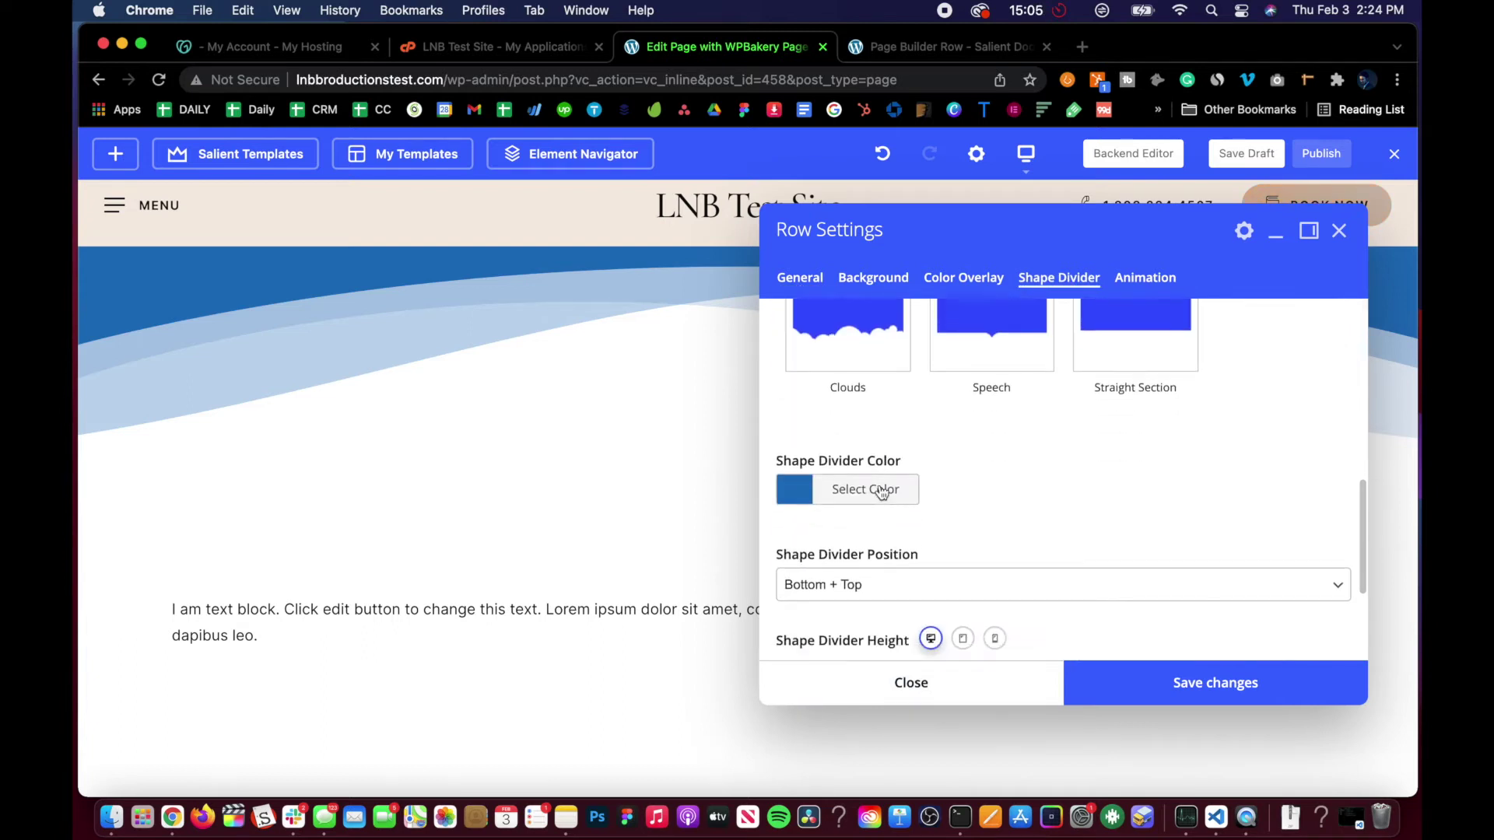
pyautogui.click(882, 488)
pyautogui.scroll(-3, 840, 499)
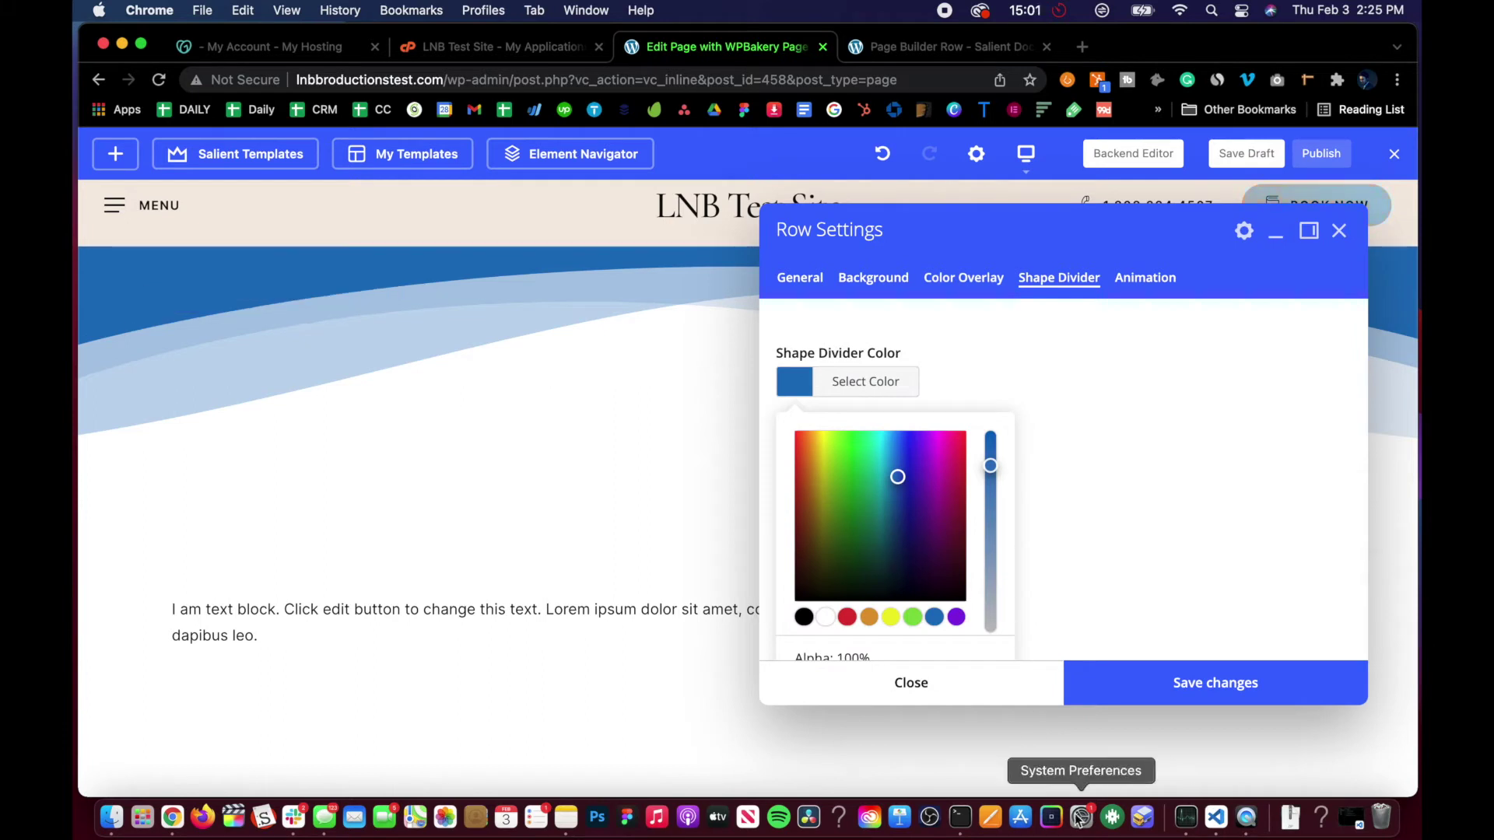
pyautogui.click(1050, 818)
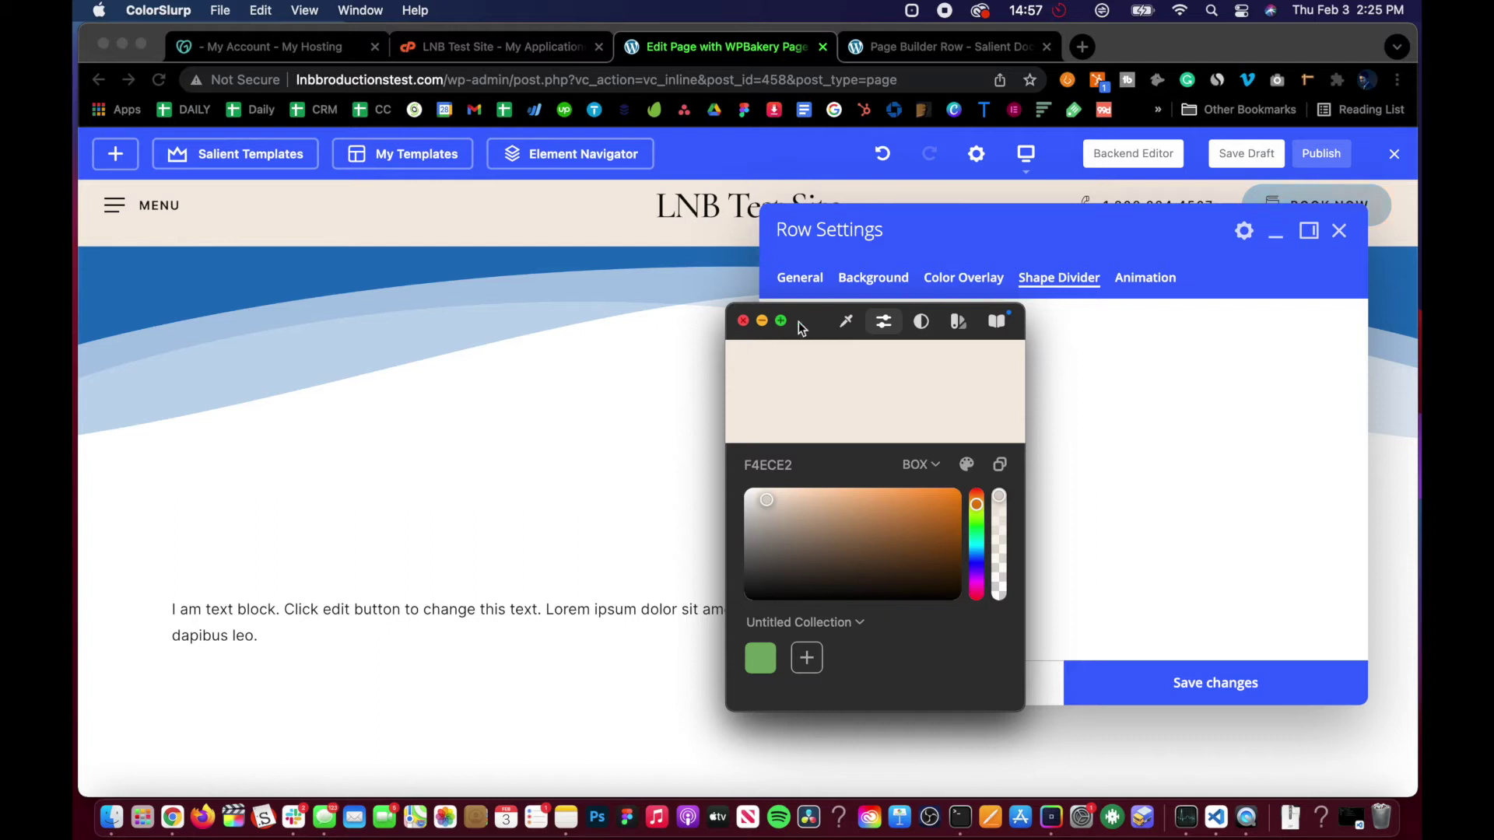
# Sample the cream header colour F4ECE2 with the eyedropper and select its hex value.
pyautogui.click(853, 326)
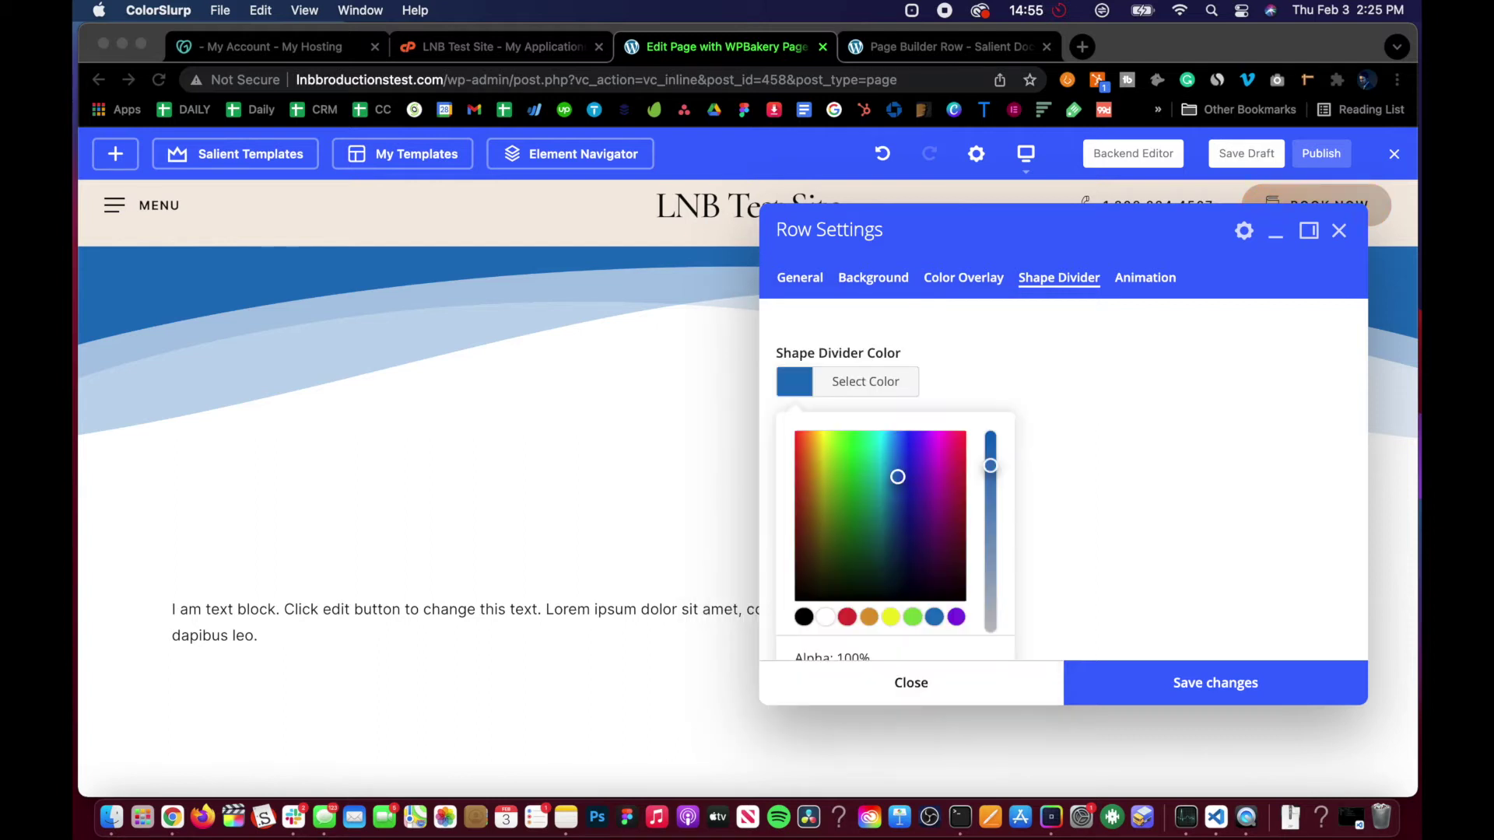
pyautogui.click(459, 223)
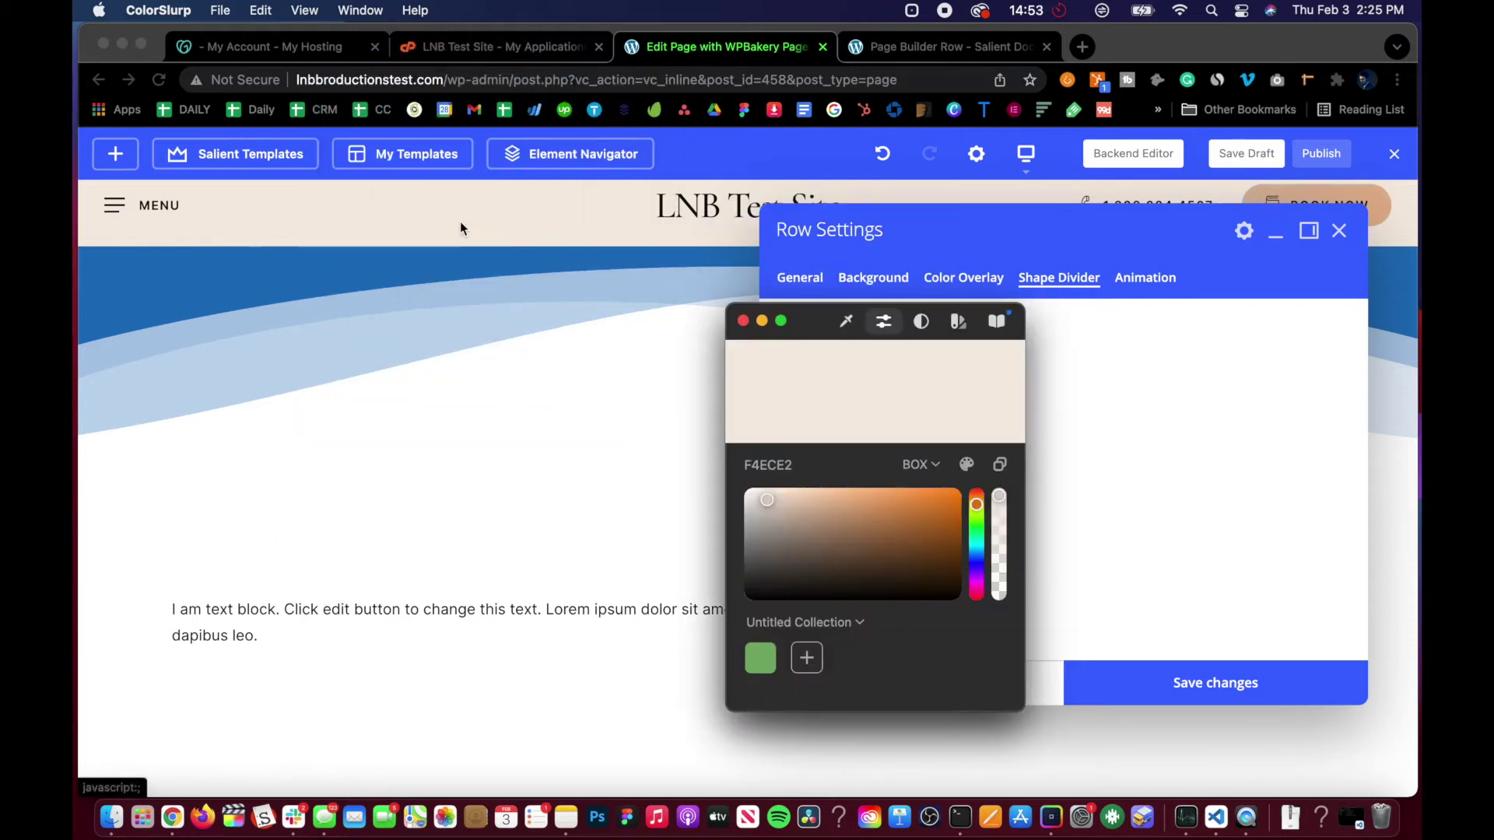
pyautogui.click(789, 464)
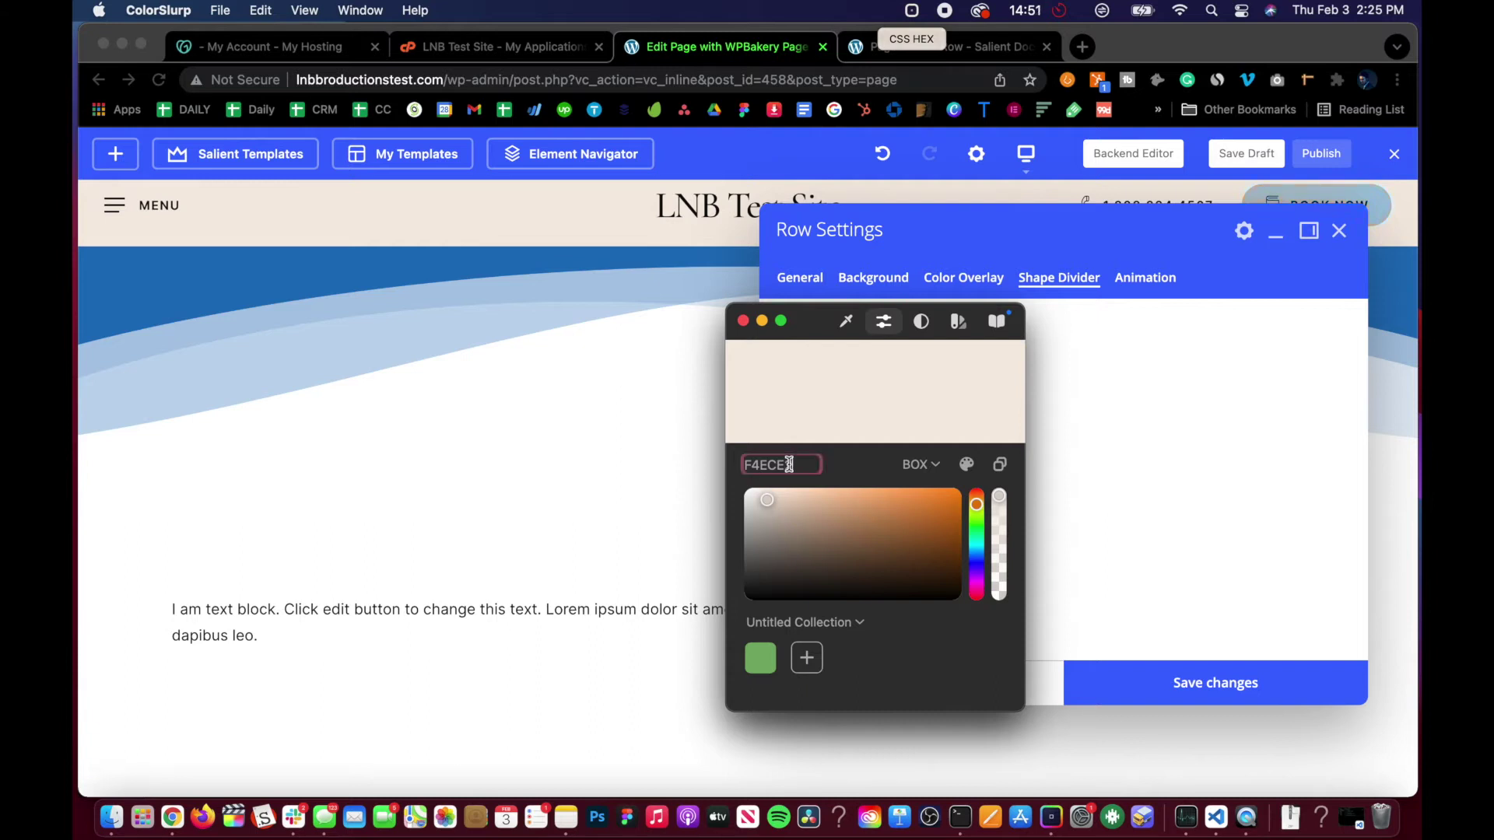
pyautogui.doubleClick(789, 465)
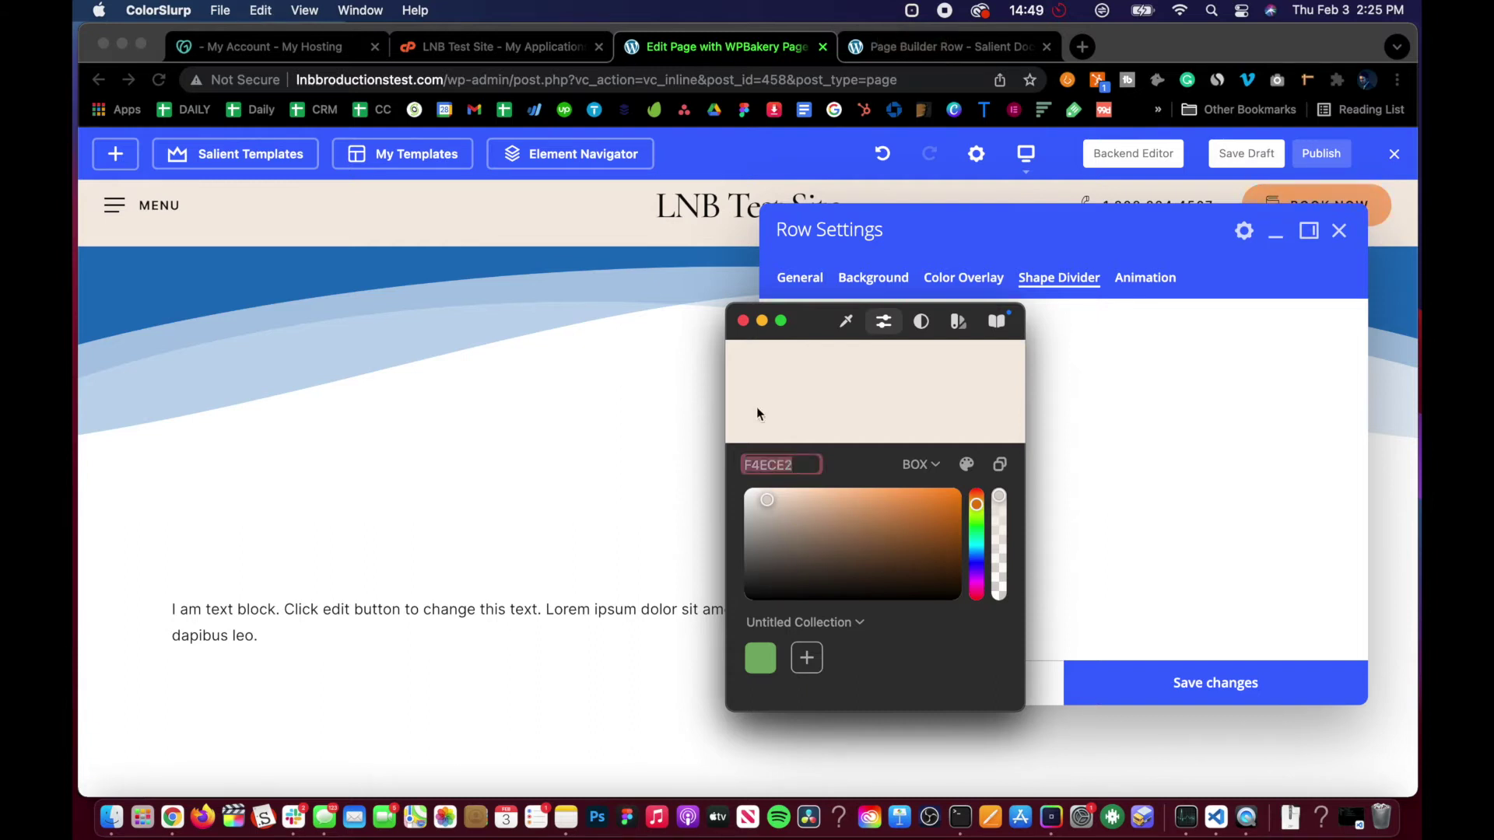
pyautogui.click(1201, 456)
# Replace the divider colour 1e73be with f4ece2, save, and close Row Settings.
pyautogui.scroll(-5, 908, 463)
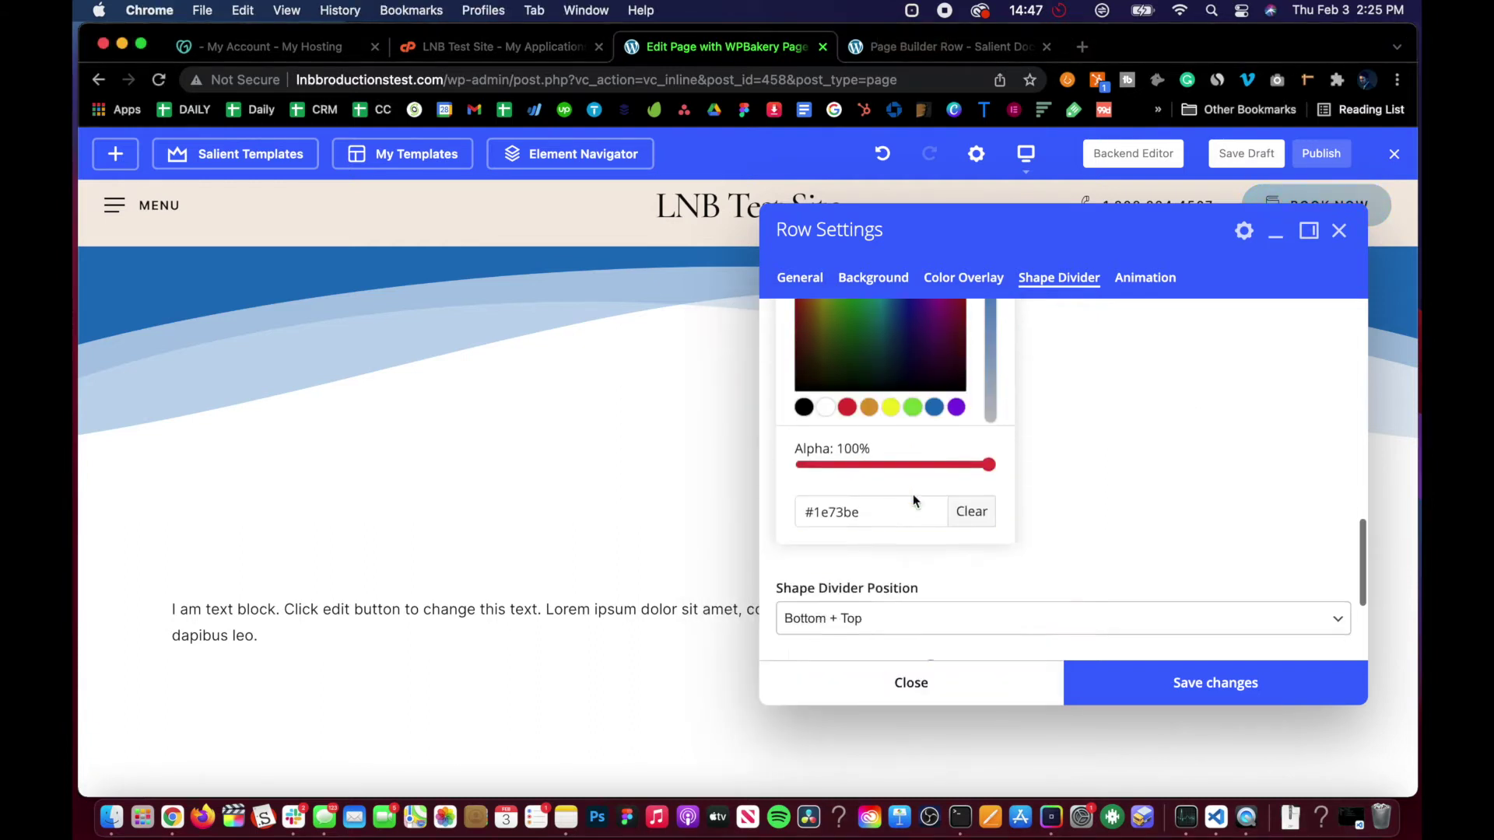
pyautogui.doubleClick(867, 449)
pyautogui.write('f4ece2')
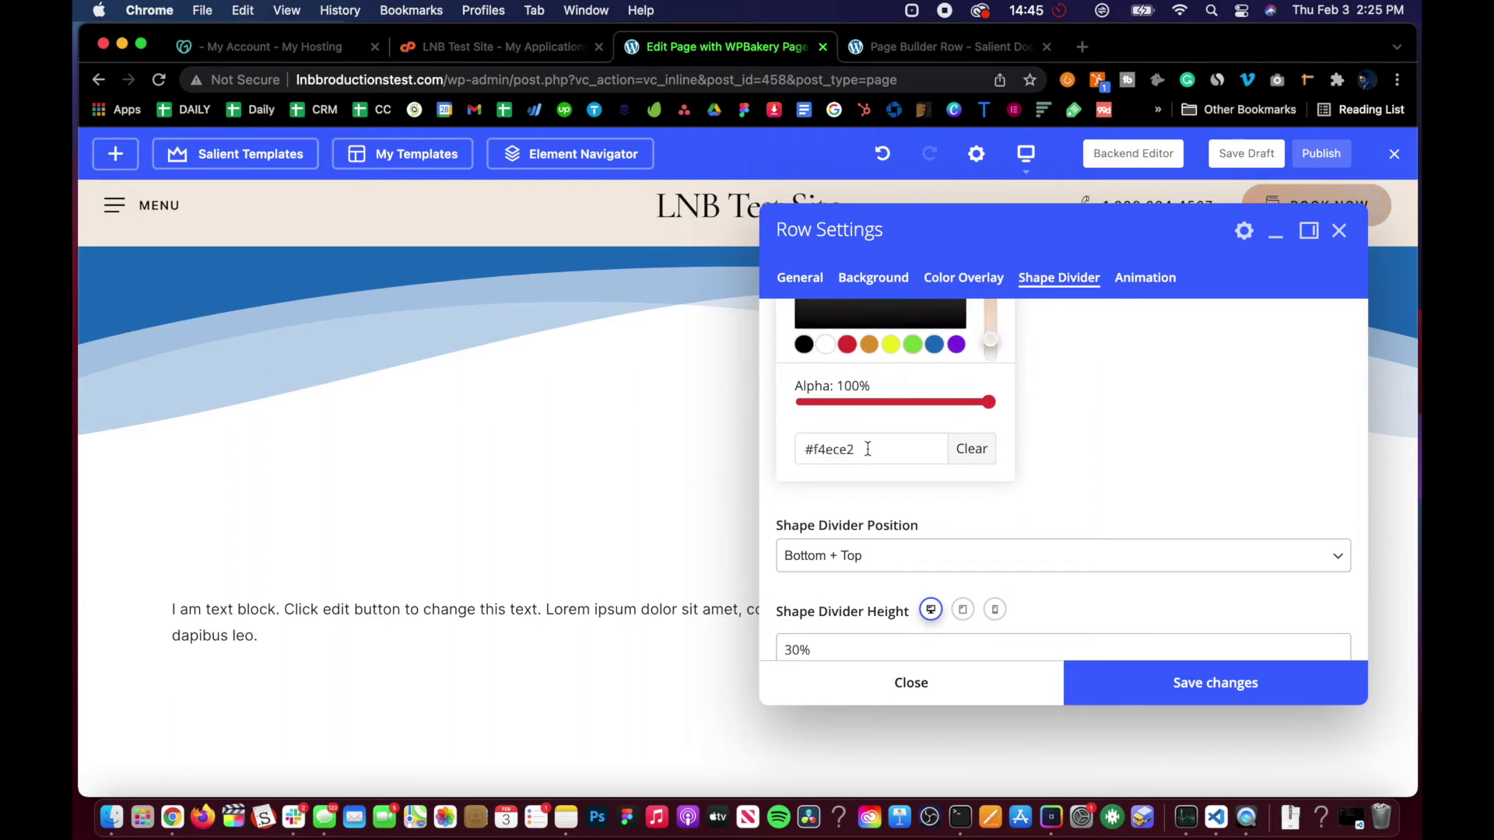
pyautogui.click(1075, 457)
pyautogui.click(1135, 689)
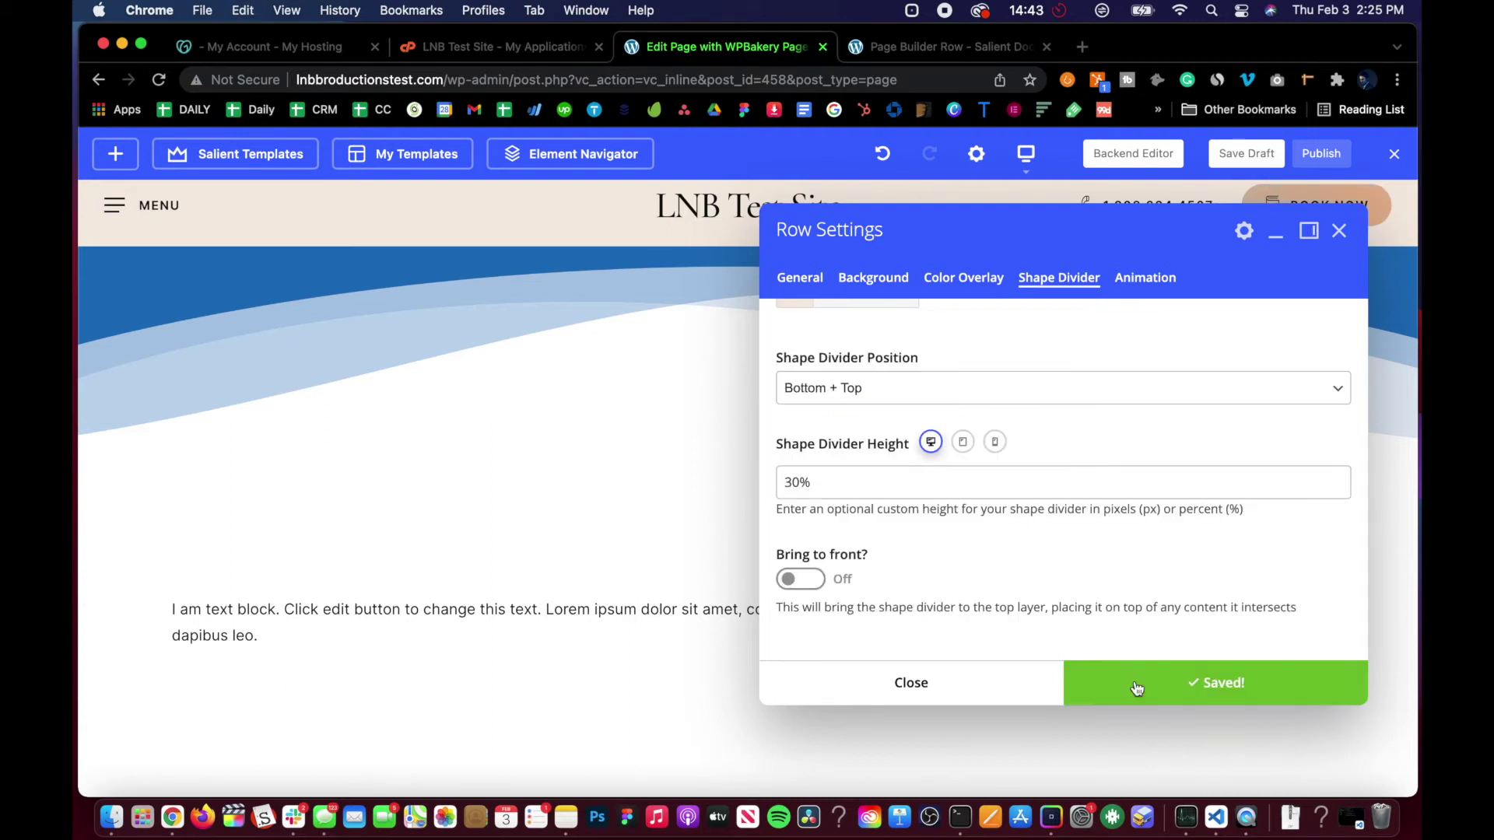
pyautogui.click(1055, 699)
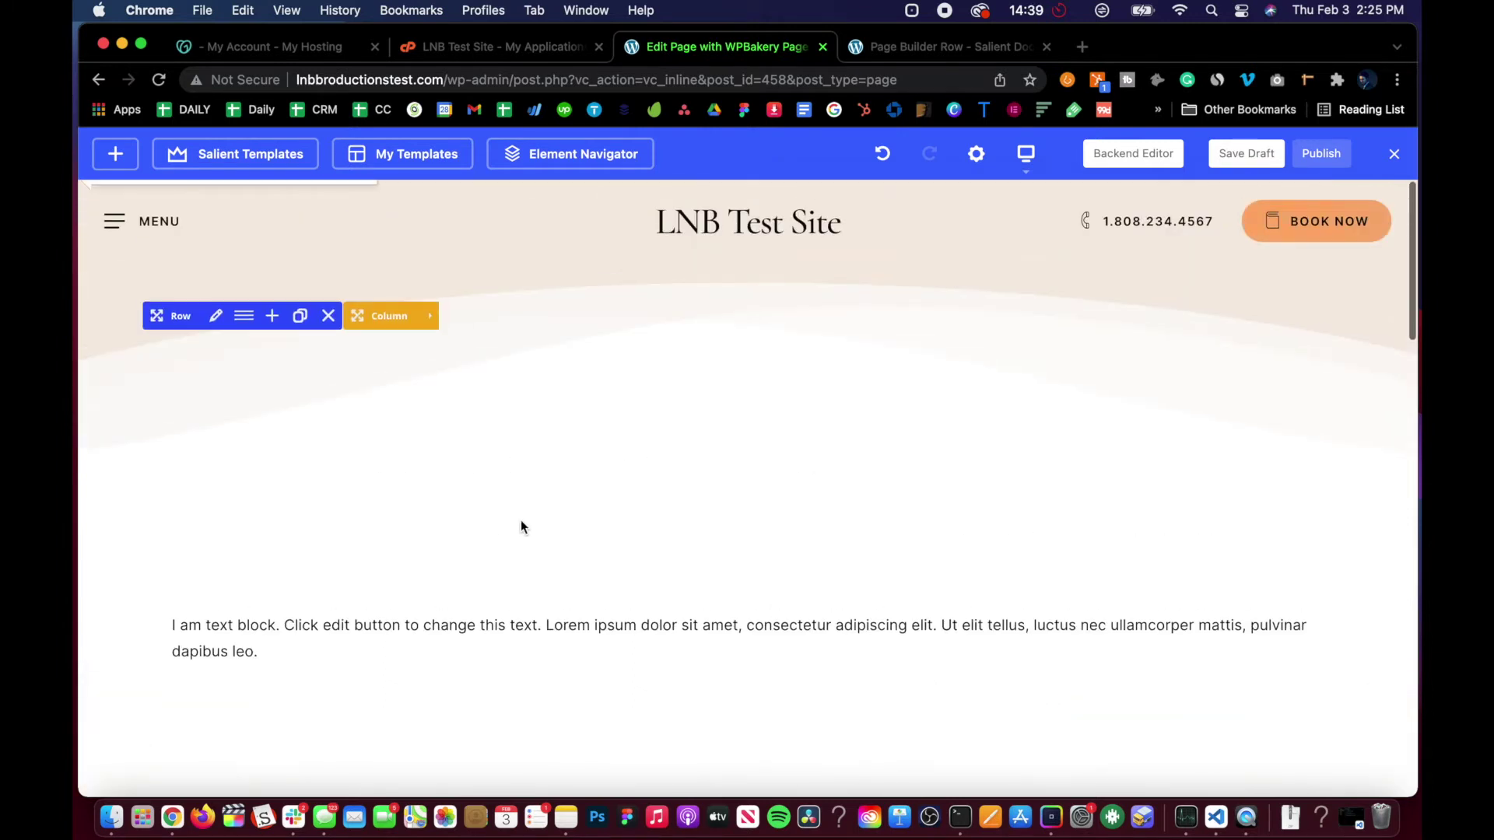
pyautogui.scroll(-5, 525, 466)
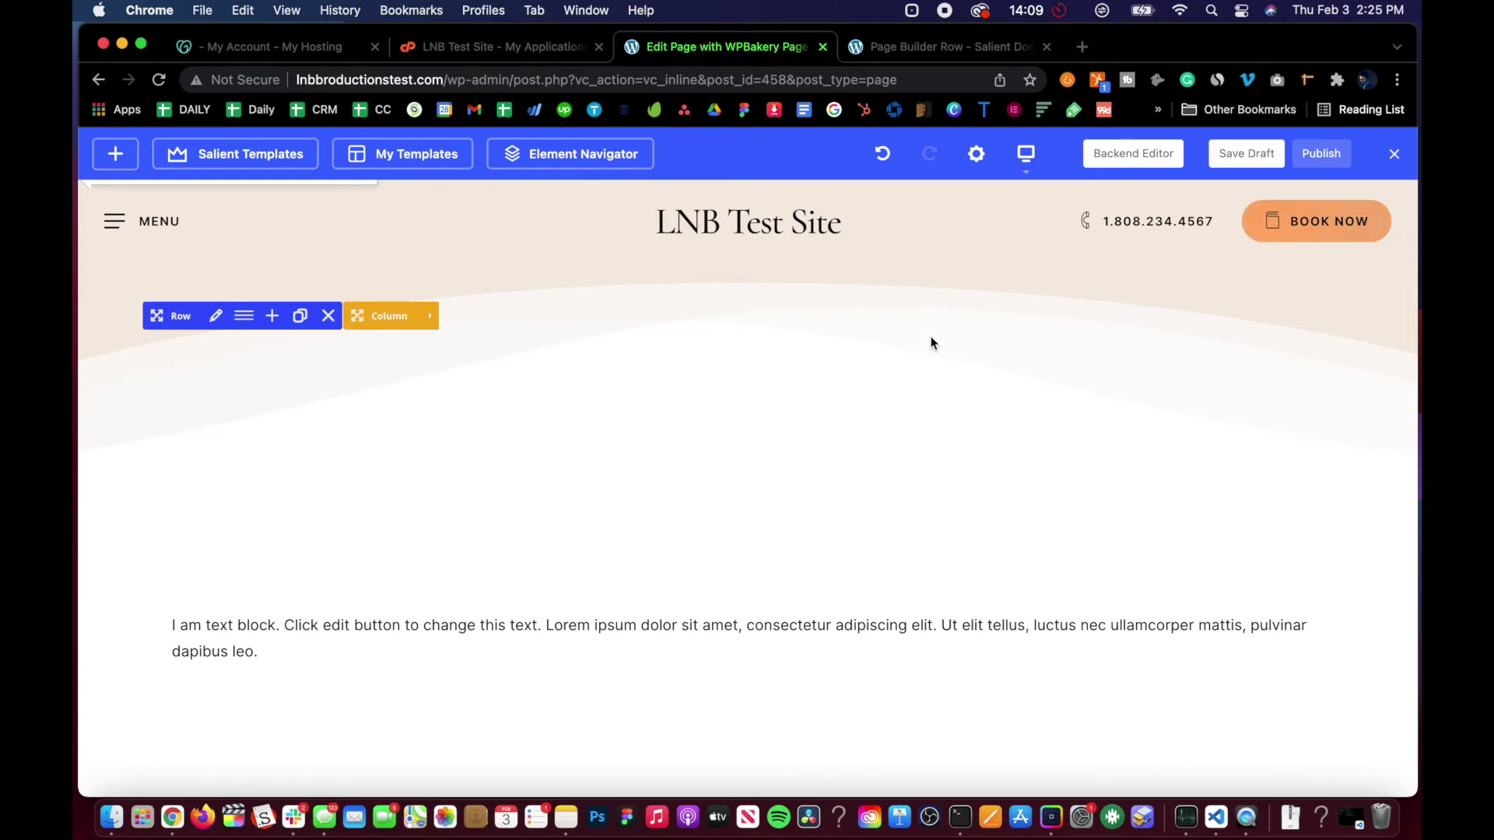
pyautogui.scroll(-4, 310, 485)
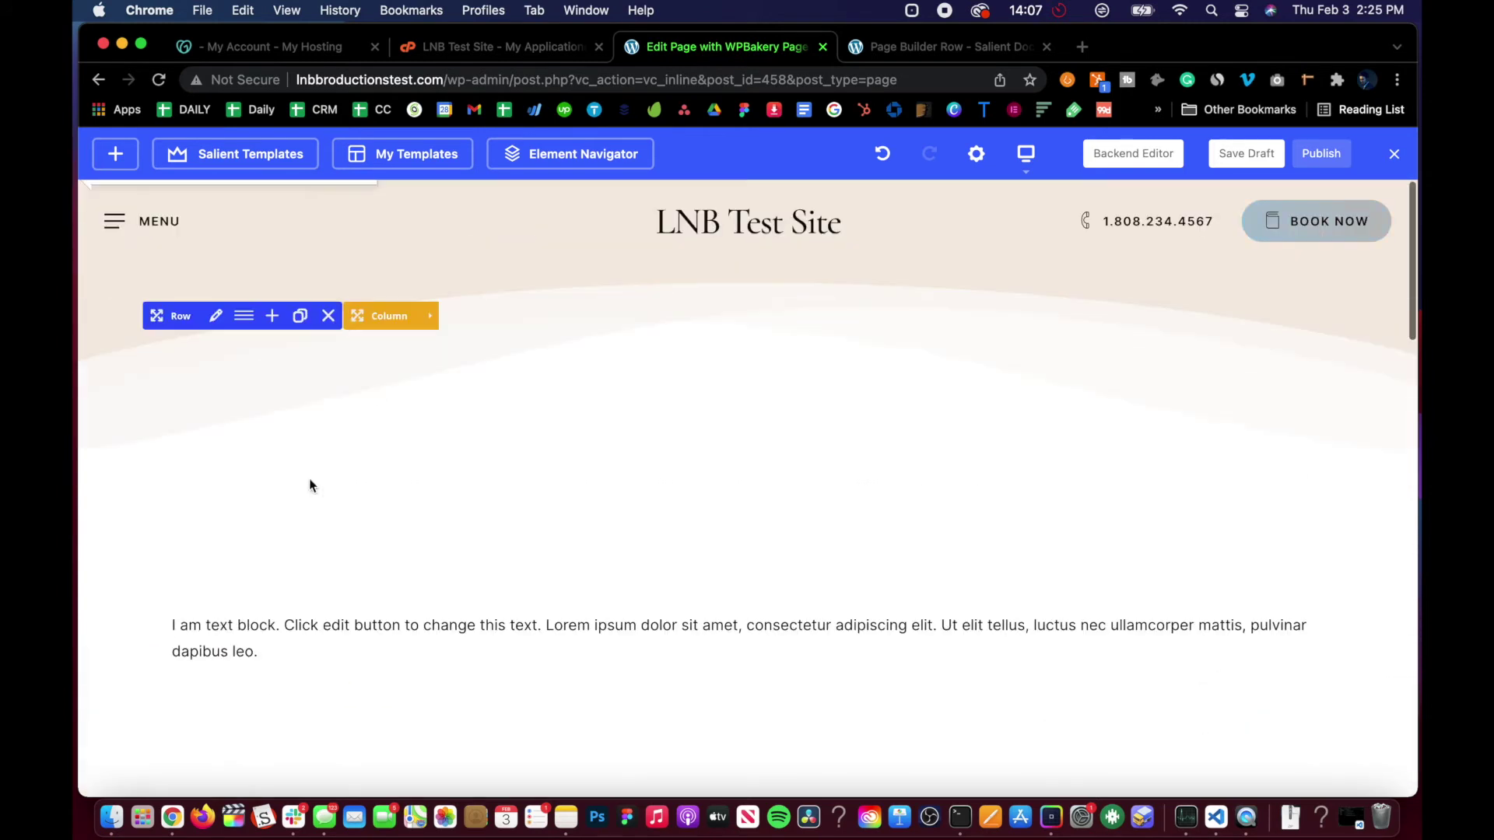
# Open the first row's Shape Divider settings.
pyautogui.click(213, 314)
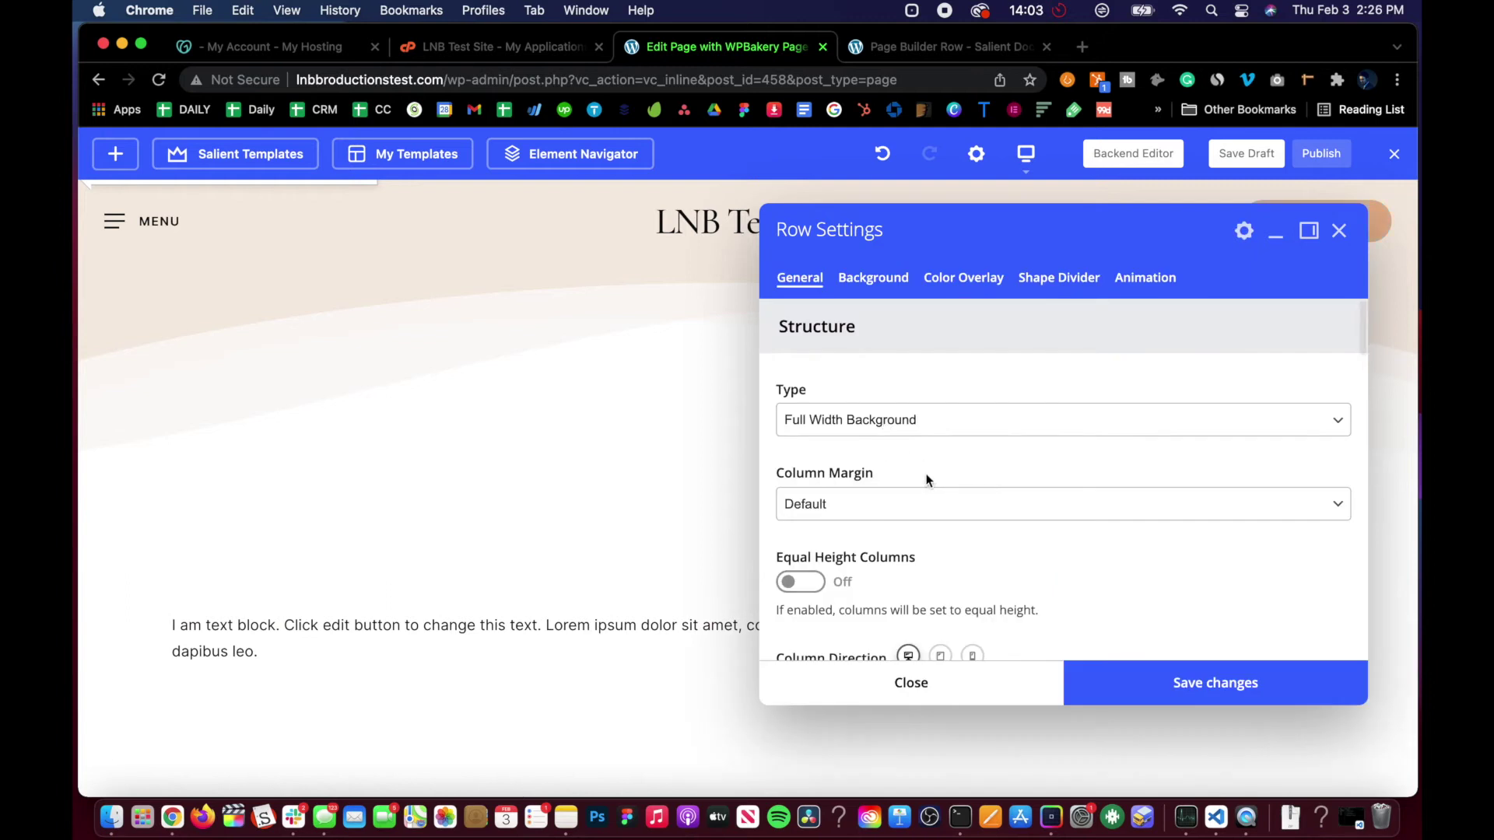
pyautogui.click(1063, 288)
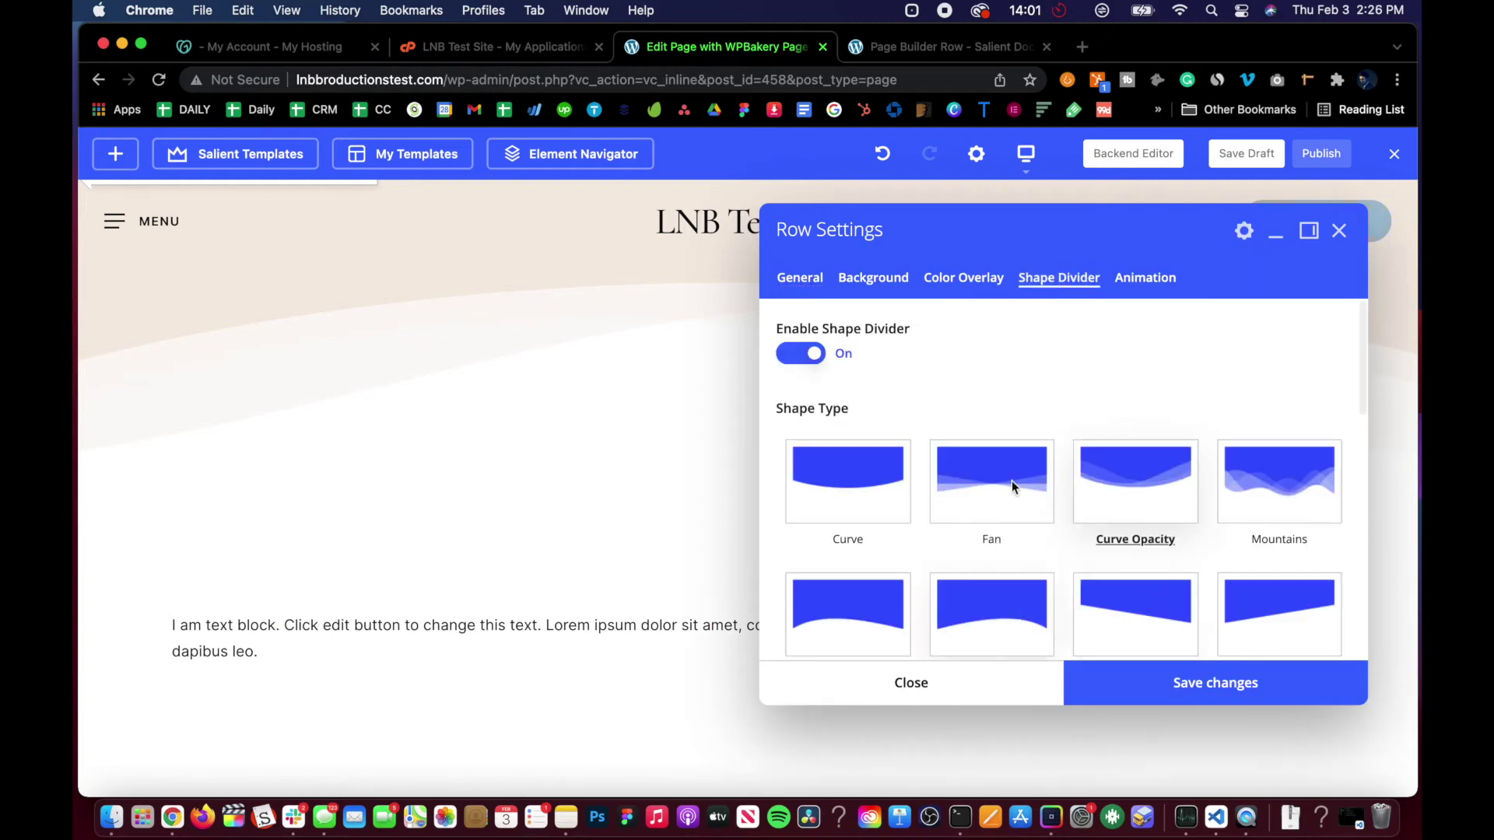
pyautogui.scroll(-2, 1012, 467)
pyautogui.scroll(-5, 987, 457)
pyautogui.scroll(8, 990, 459)
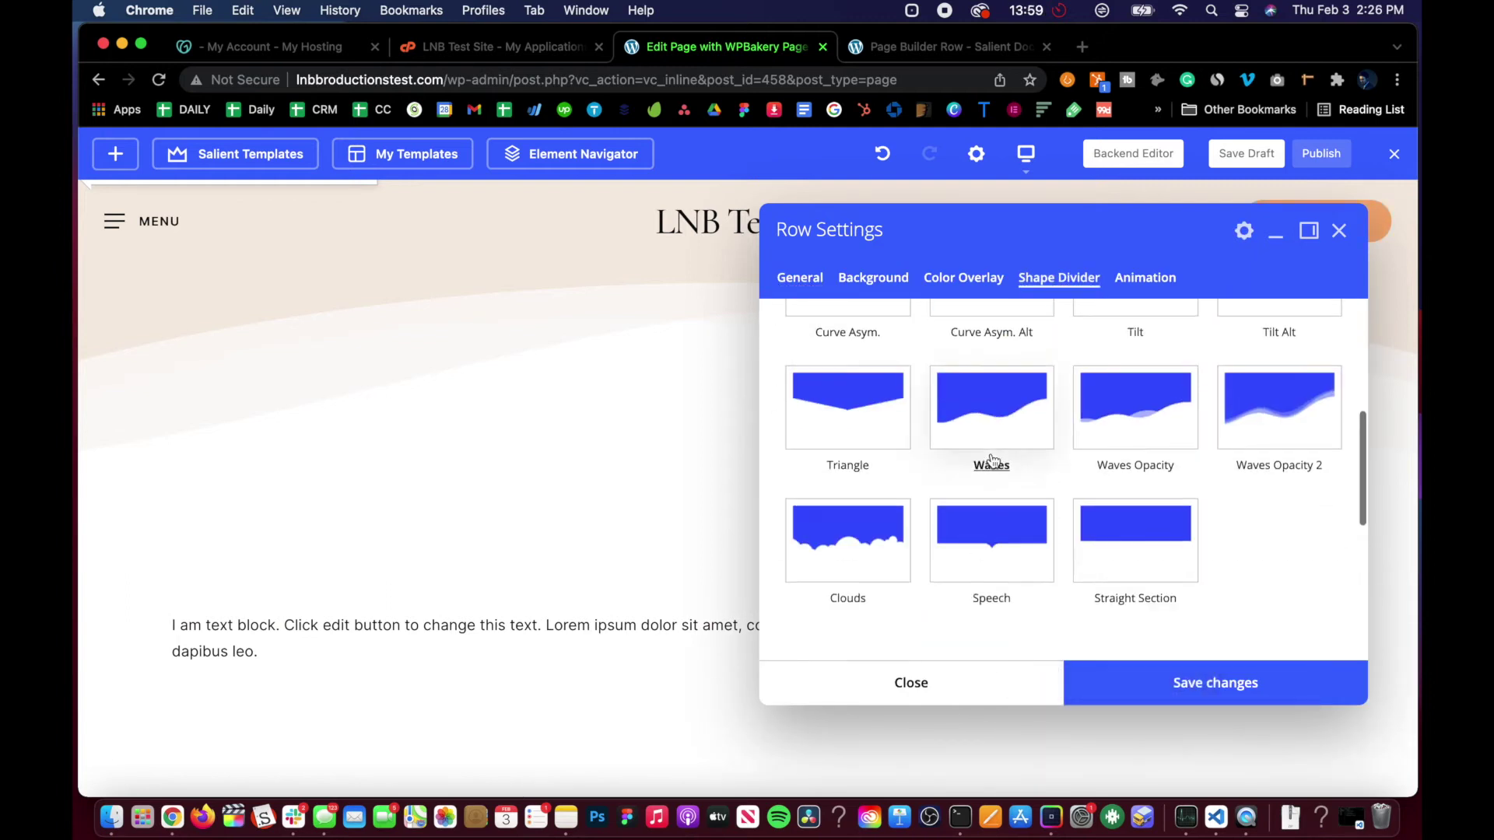
pyautogui.scroll(-5, 953, 523)
pyautogui.scroll(2, 859, 467)
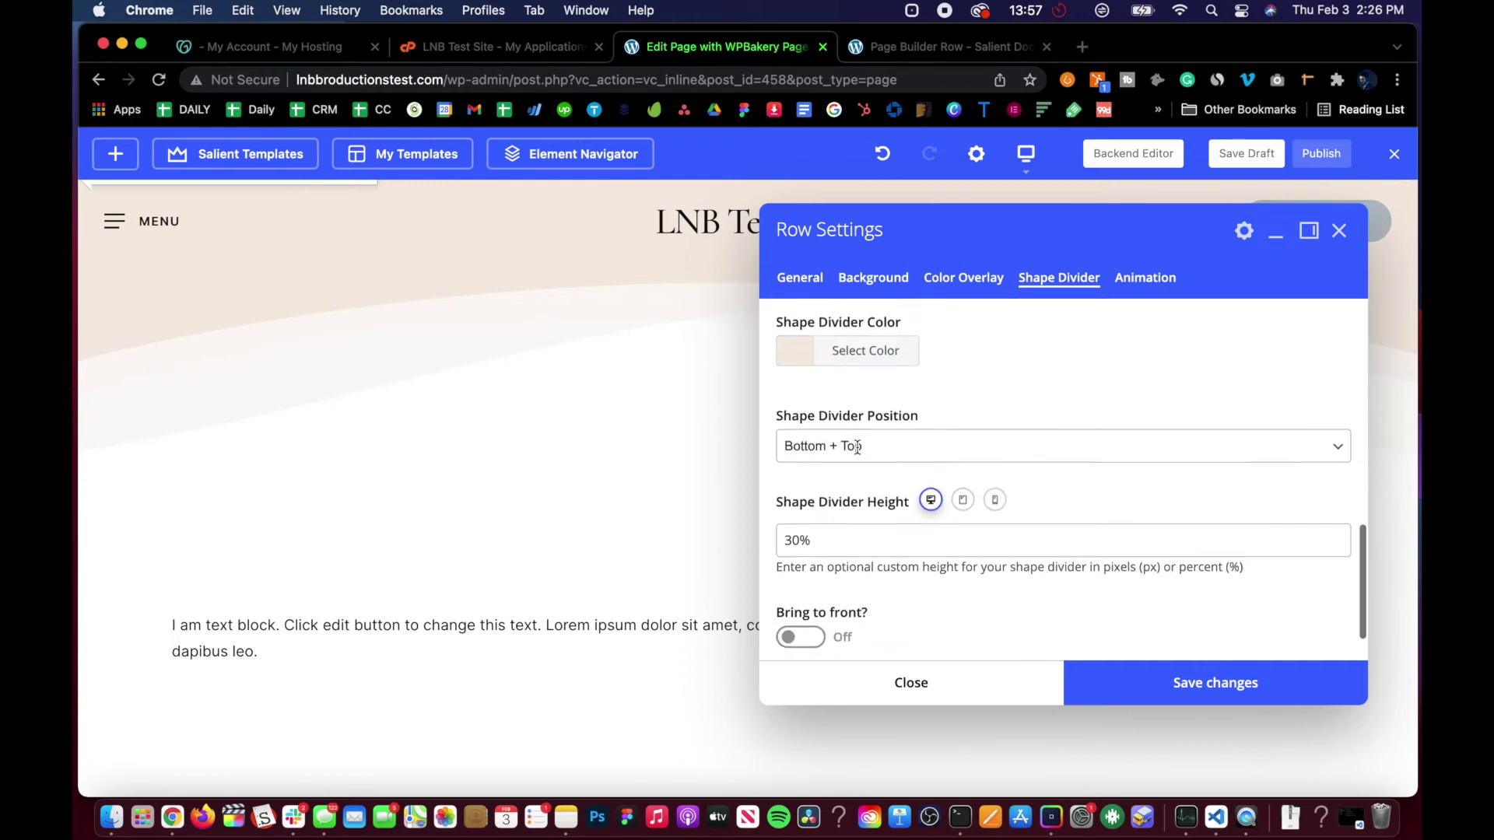
# Keep the divider position at Bottom + Top, save, and close Row Settings.
pyautogui.click(873, 464)
pyautogui.click(1212, 406)
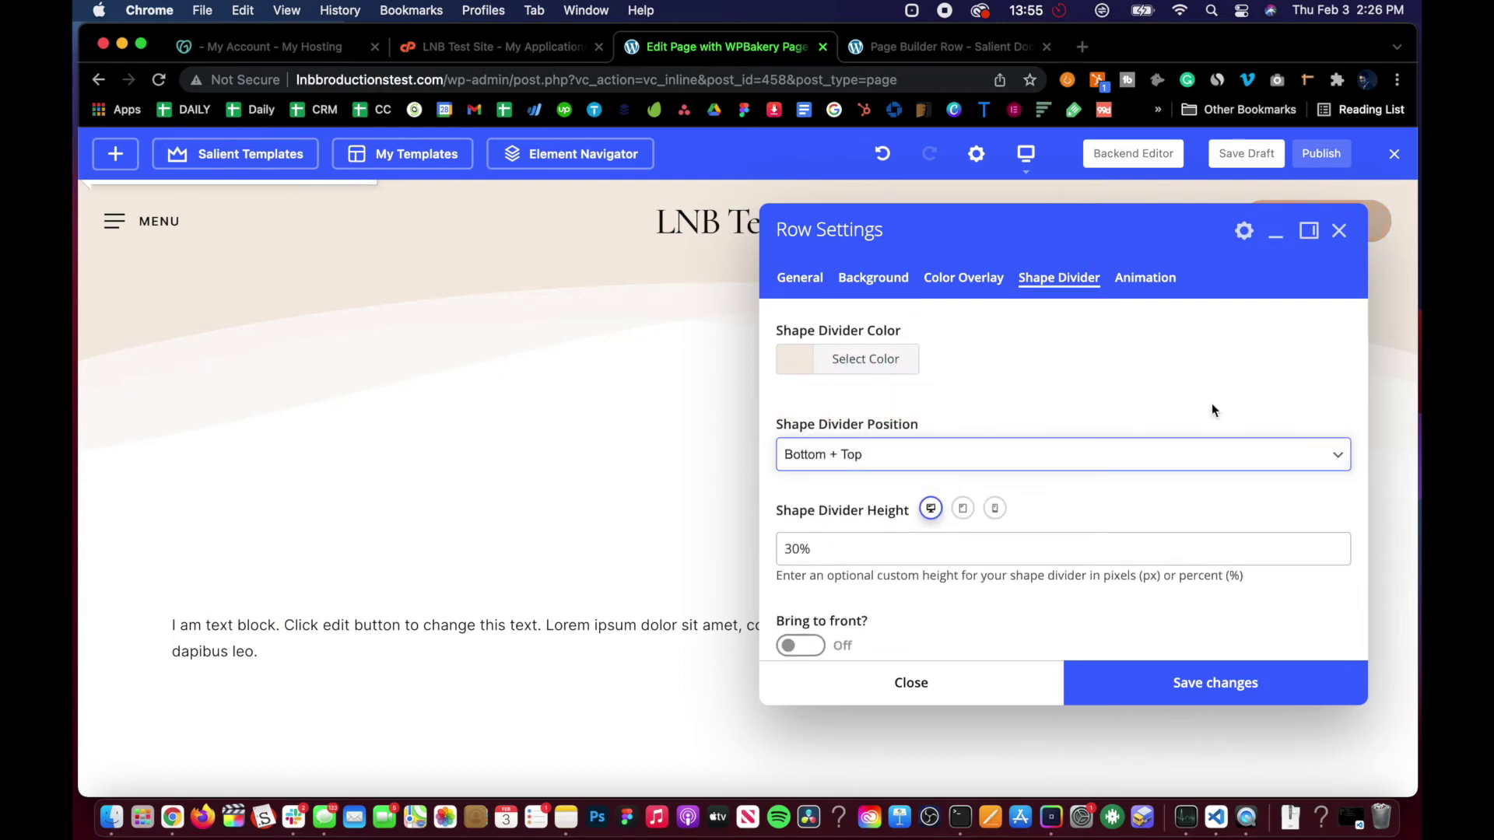
pyautogui.scroll(5, 1026, 394)
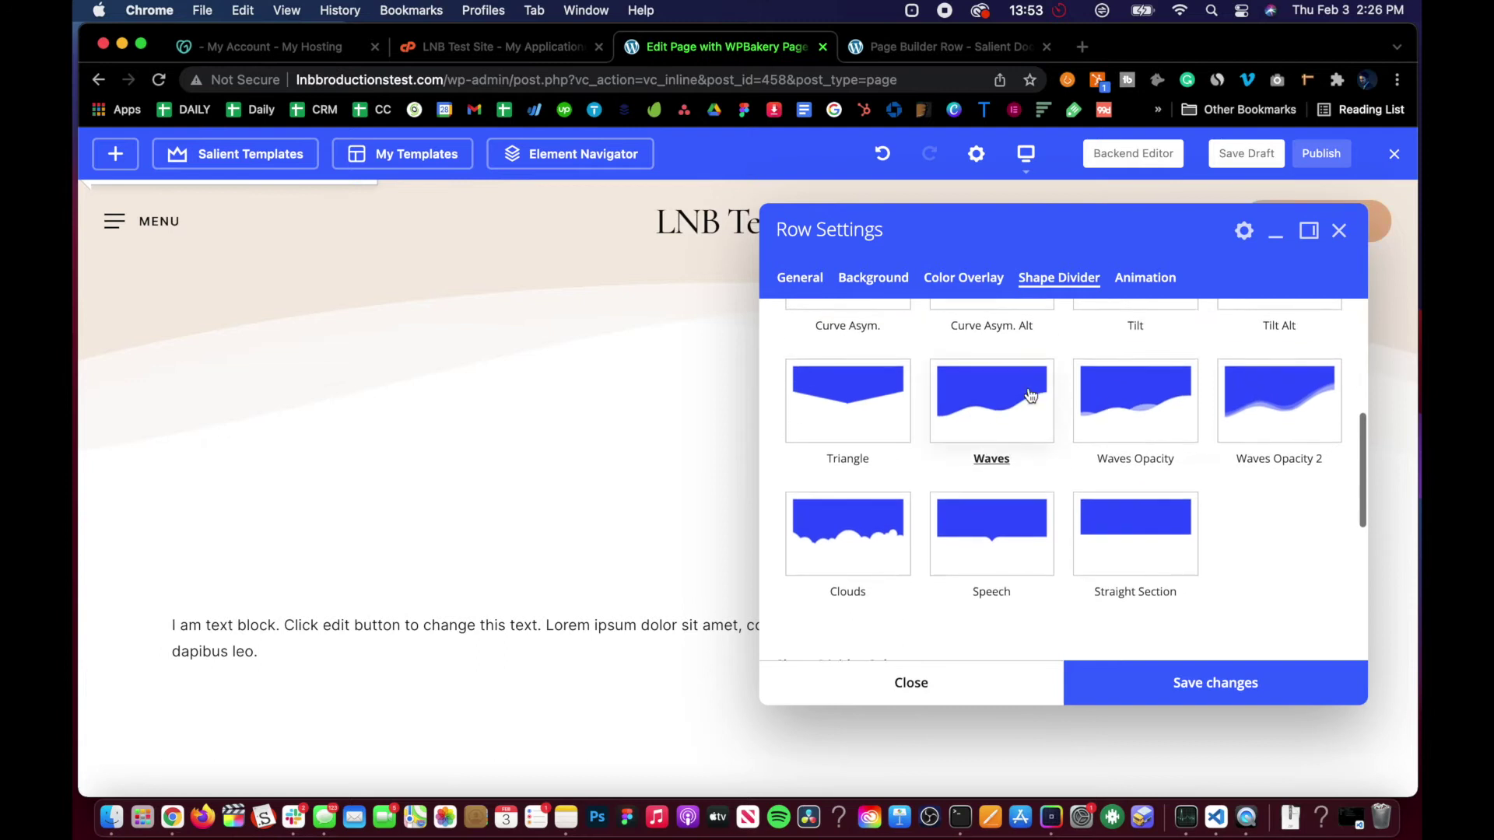
pyautogui.scroll(-6, 1025, 397)
pyautogui.click(1025, 397)
pyautogui.click(960, 438)
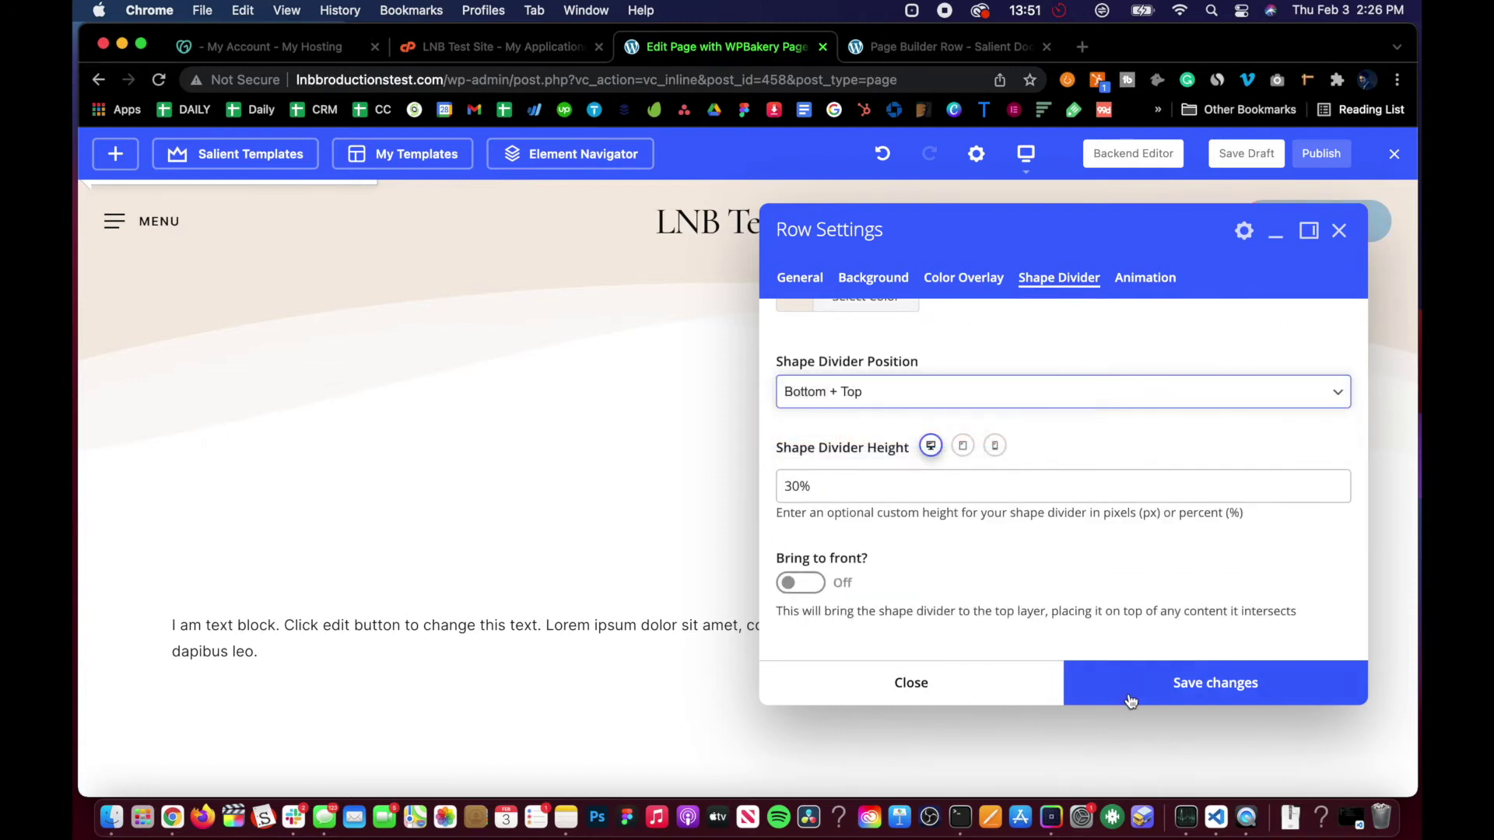
pyautogui.click(884, 392)
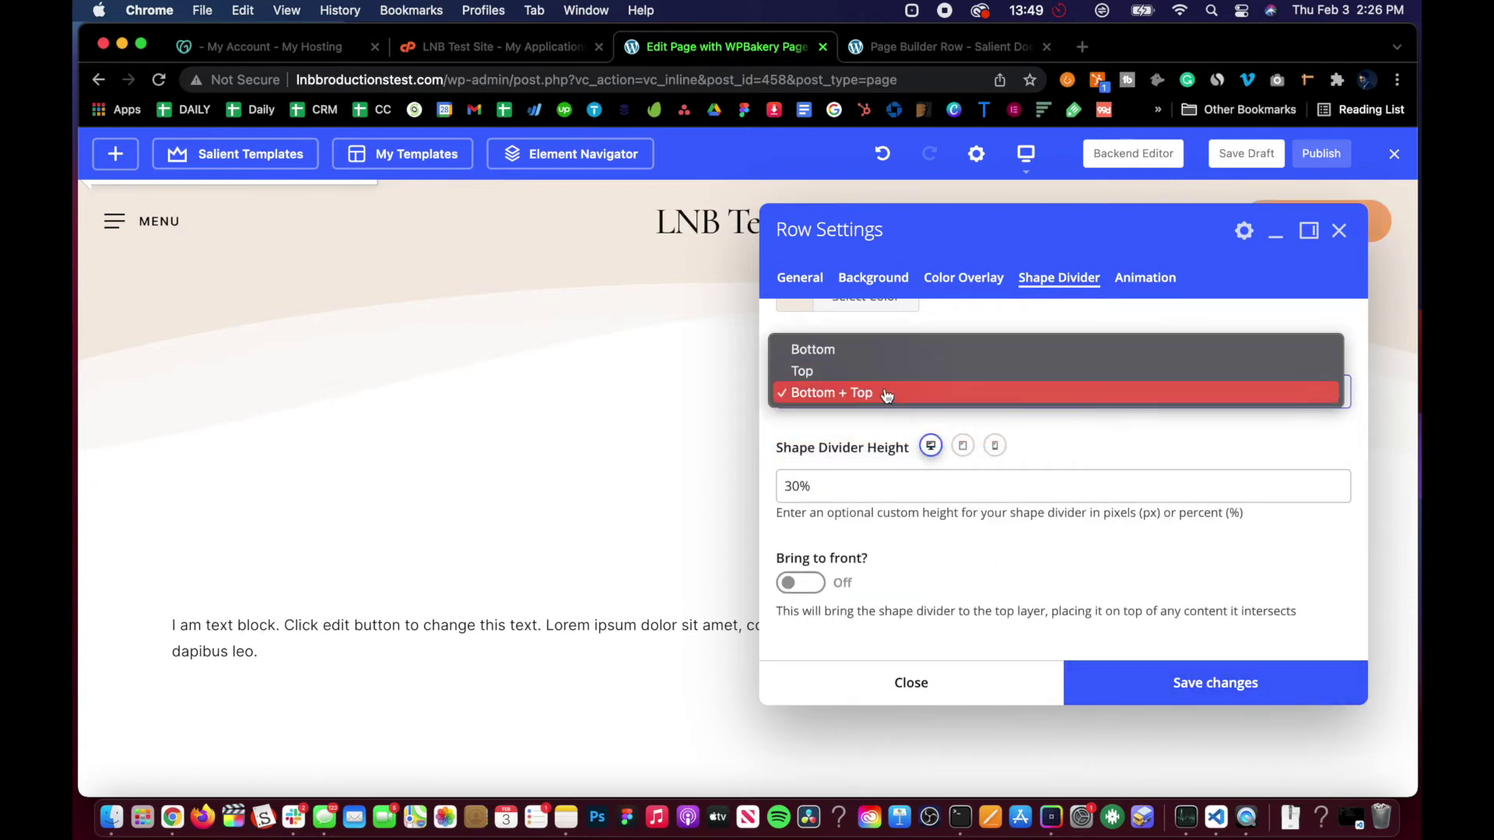
pyautogui.click(879, 372)
pyautogui.click(1090, 683)
pyautogui.click(982, 689)
pyautogui.rightClick(543, 579)
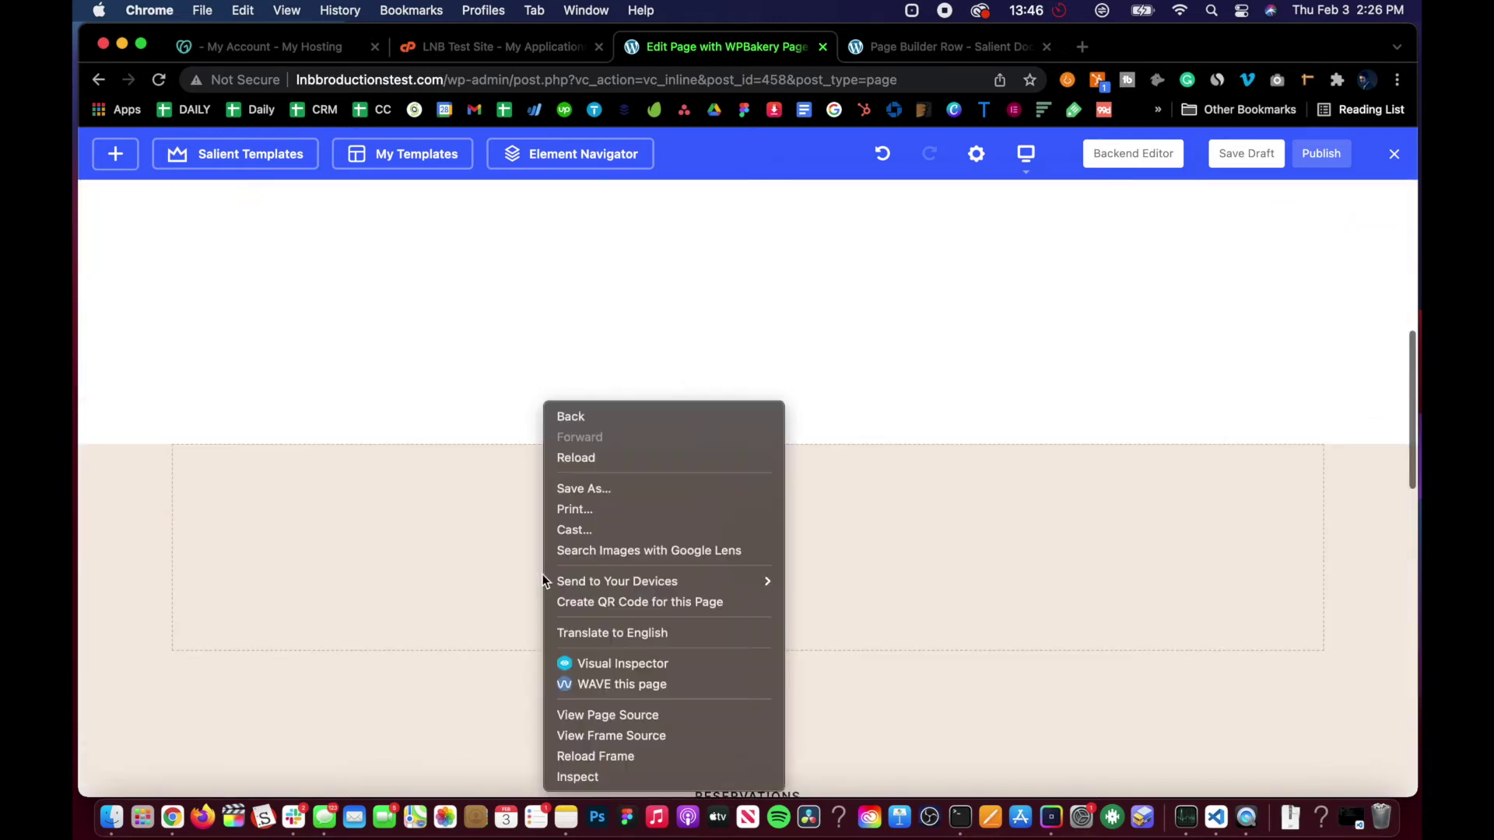
# Reopen the first row's settings and switch off Full Height Row.
pyautogui.click(434, 567)
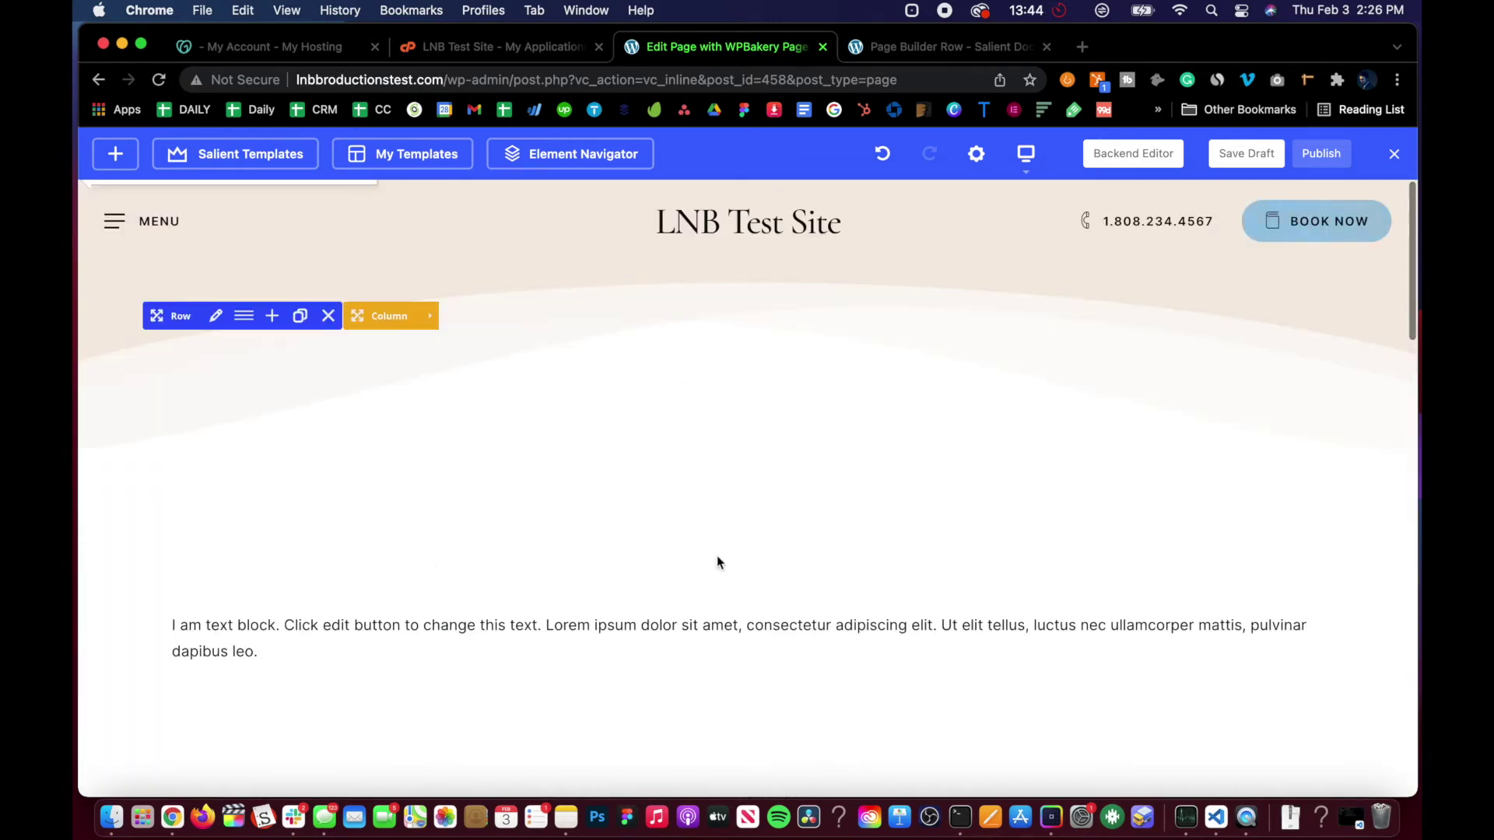
pyautogui.scroll(-5, 281, 697)
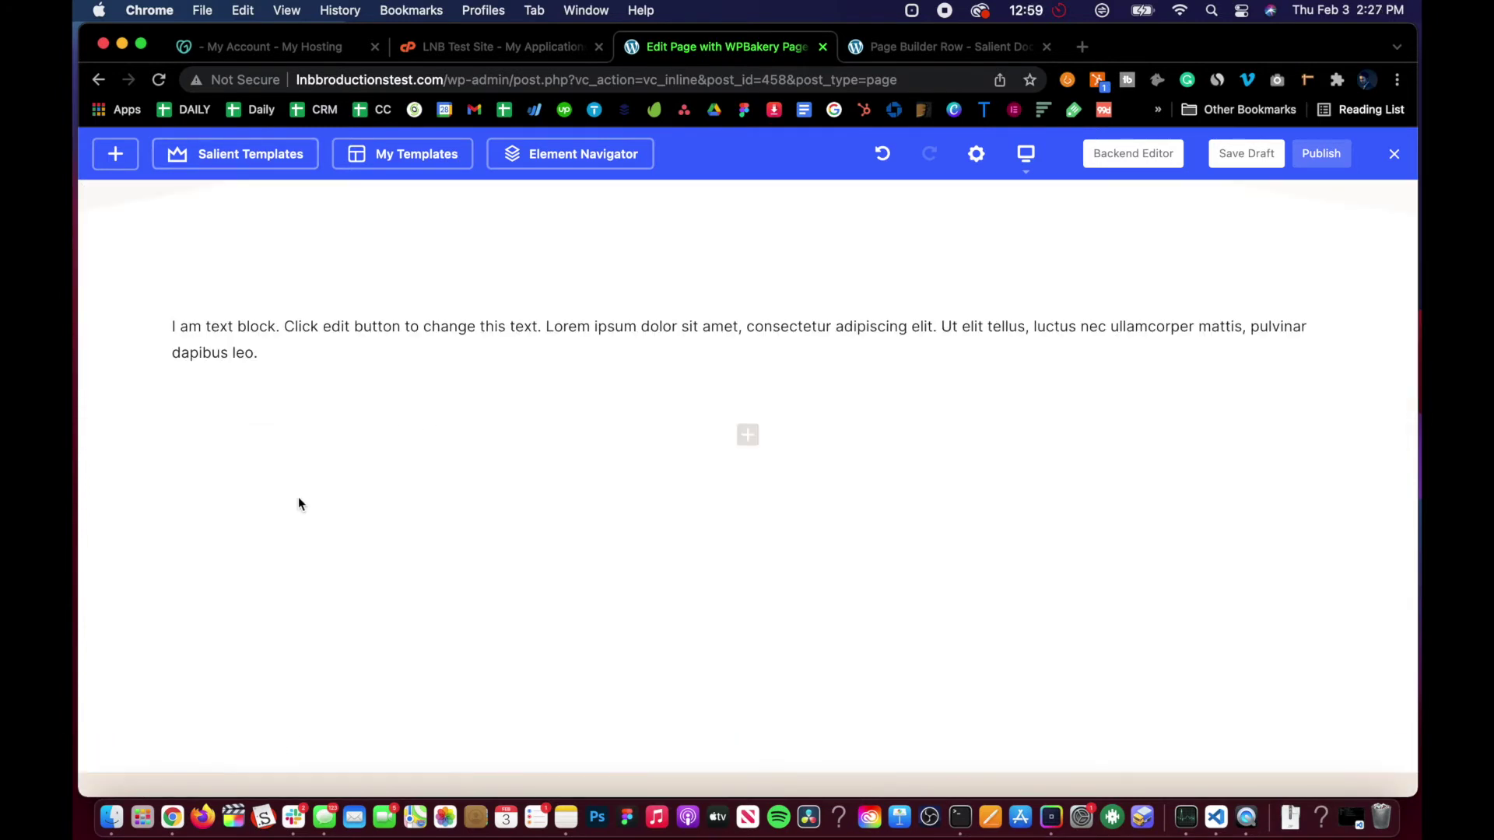
pyautogui.scroll(3, 297, 498)
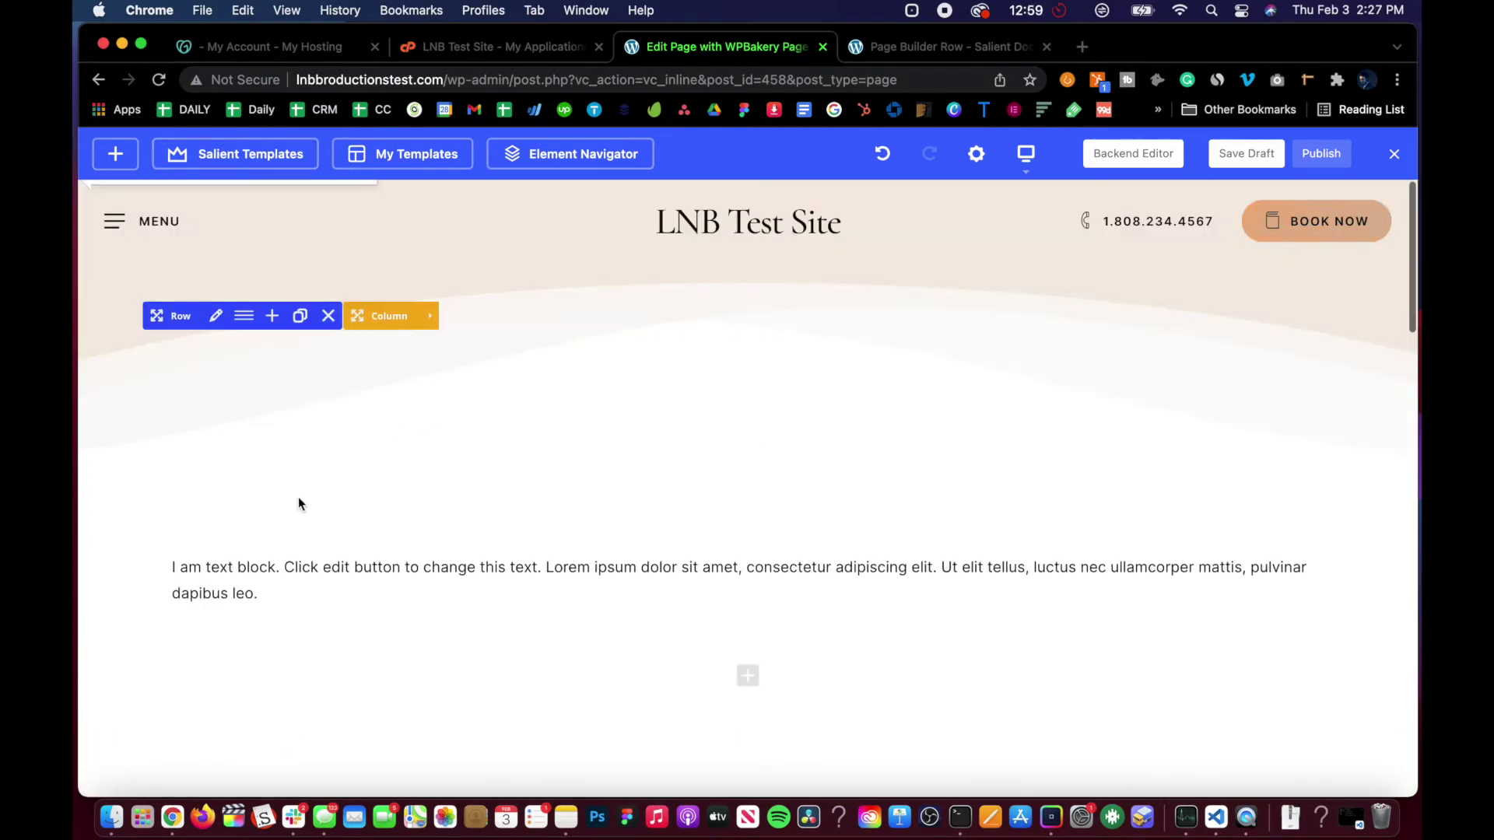
pyautogui.click(215, 316)
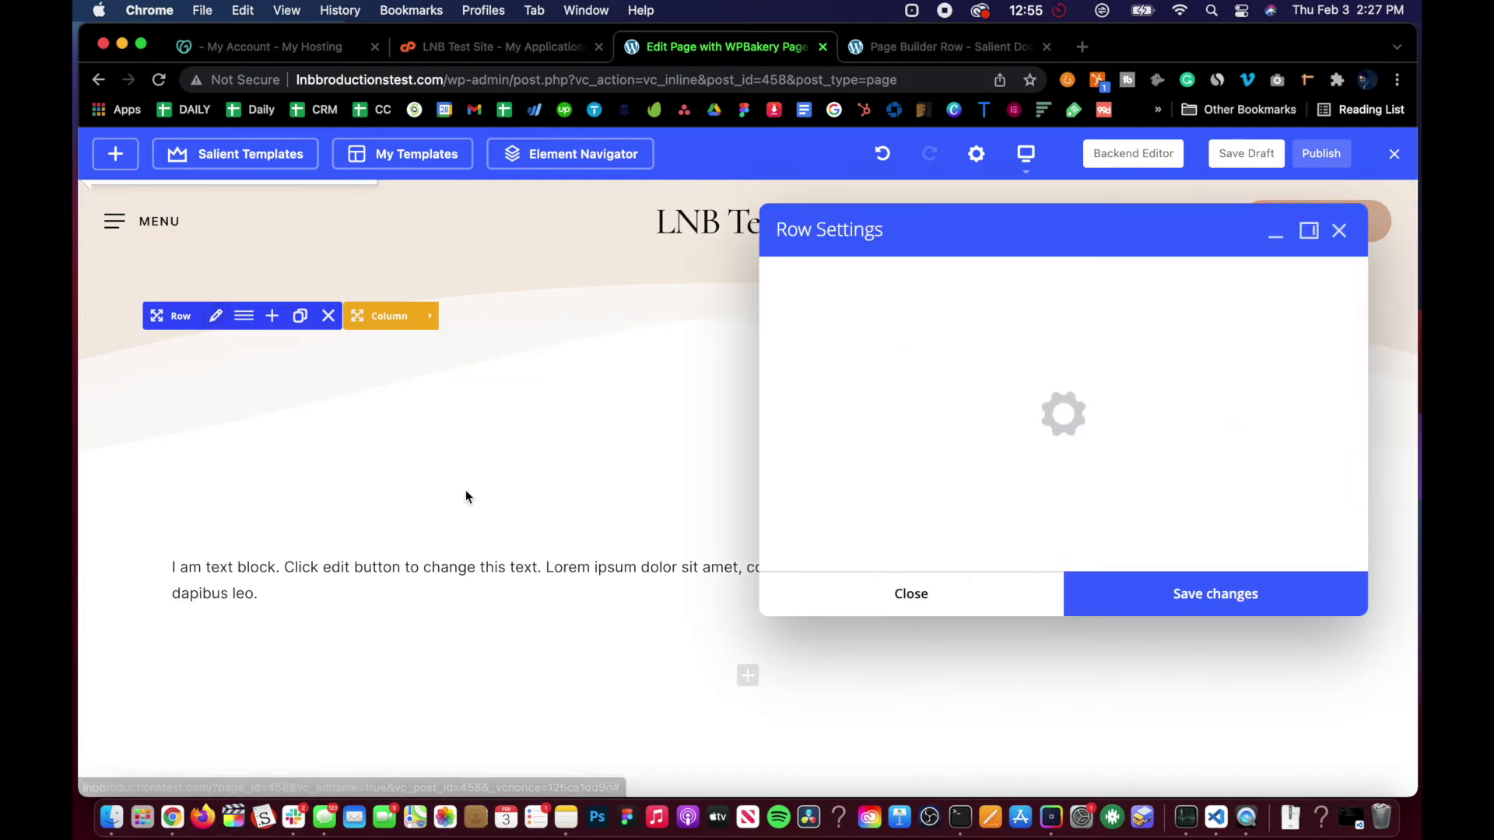
pyautogui.scroll(-4, 829, 469)
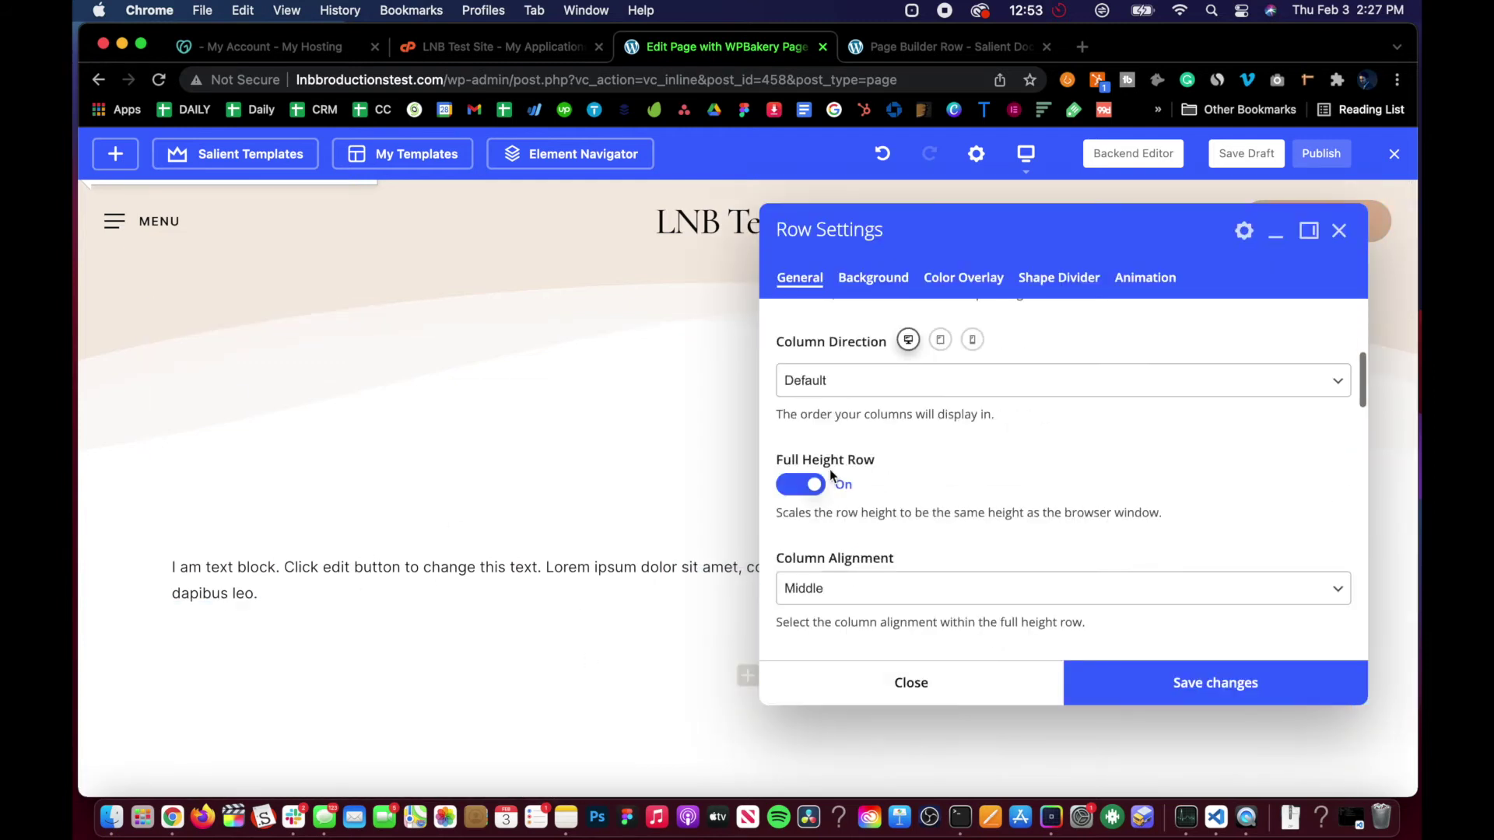
pyautogui.scroll(3, 829, 469)
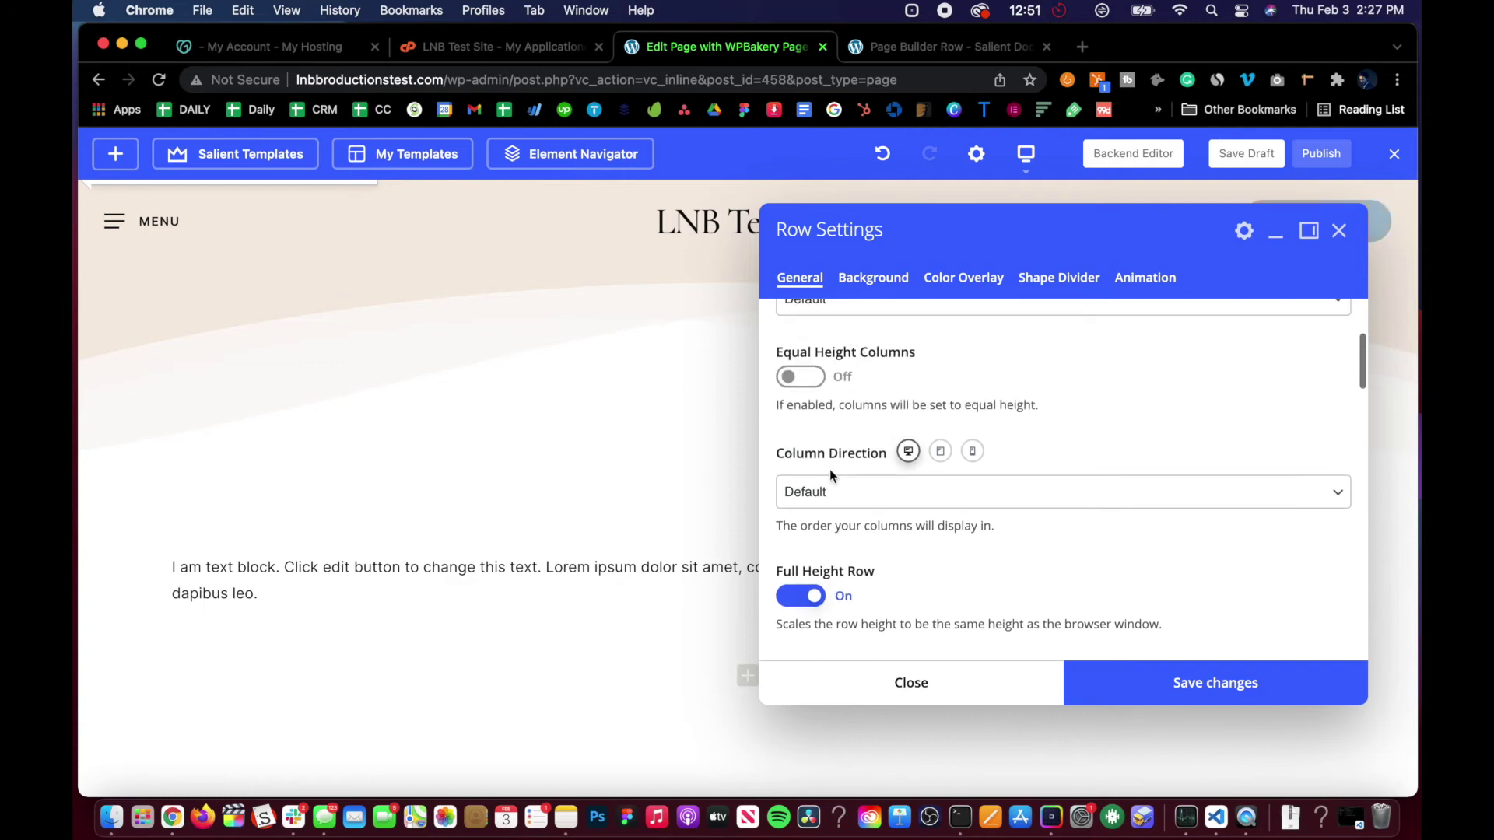
pyautogui.scroll(-3, 829, 469)
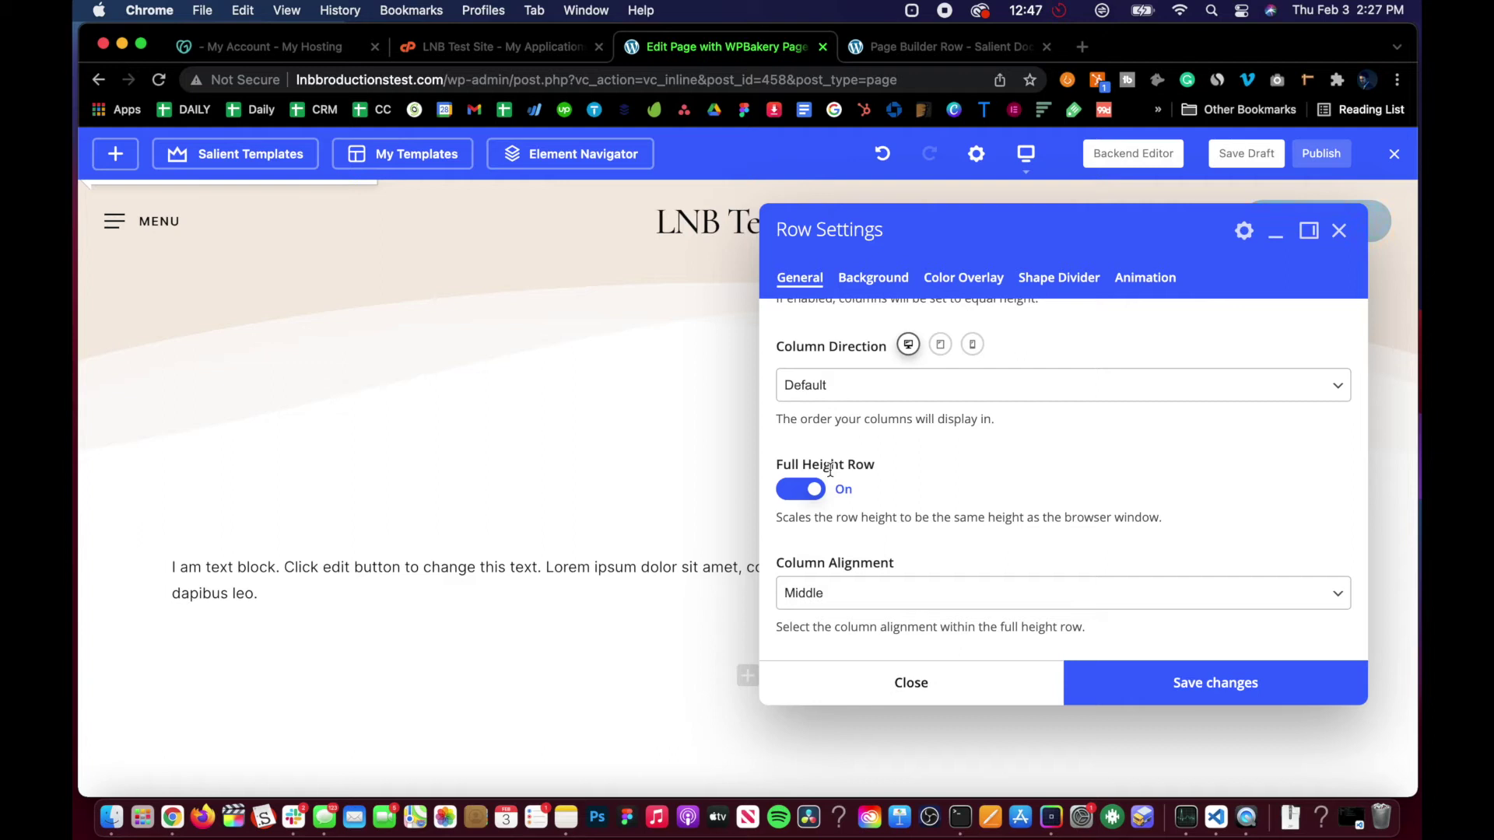
pyautogui.scroll(-2, 829, 469)
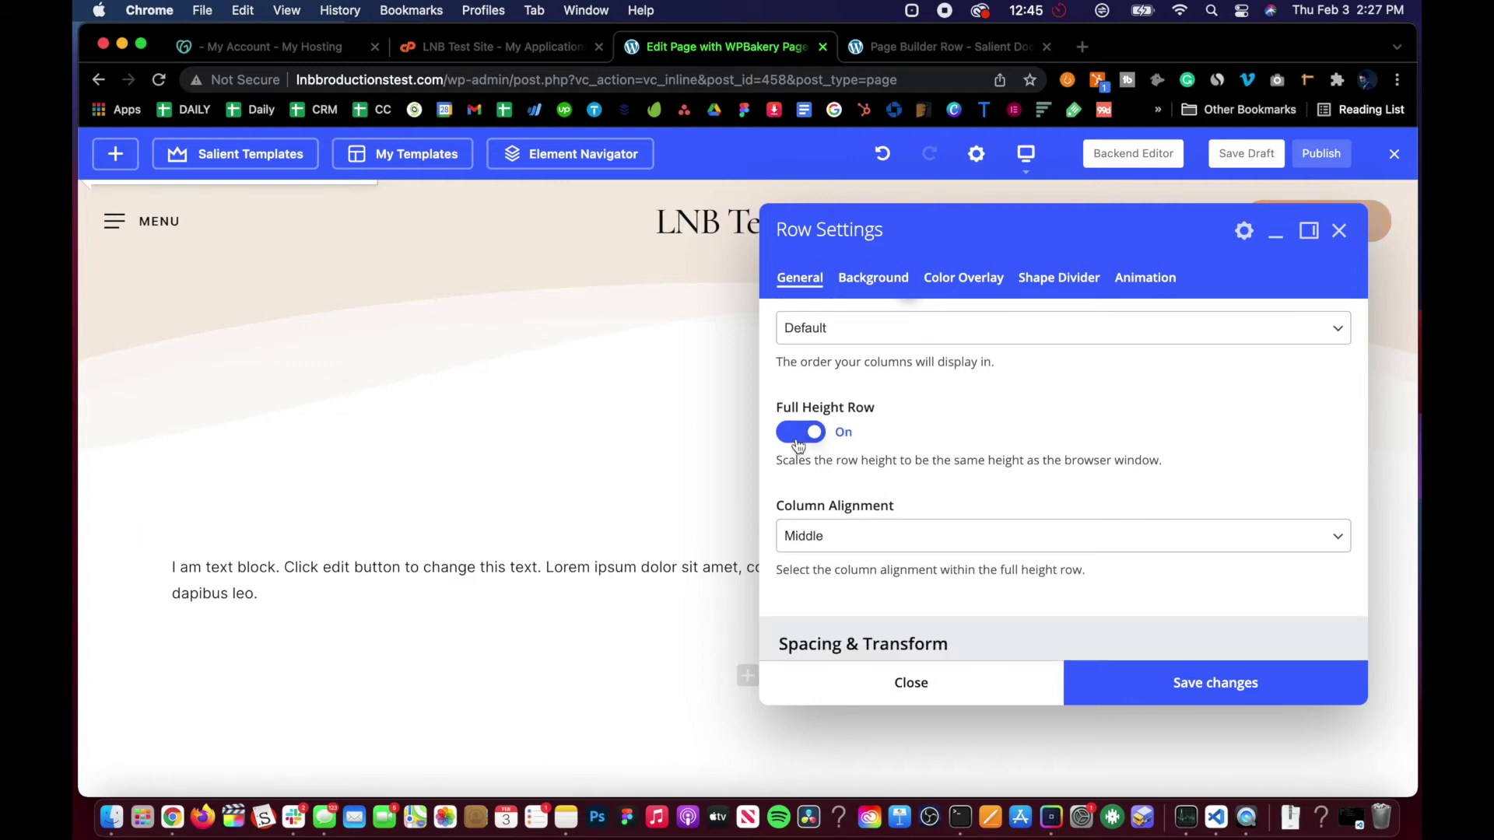
pyautogui.click(798, 433)
# Set the row's top padding to 15%, save, and close Row Settings.
pyautogui.scroll(-7, 800, 494)
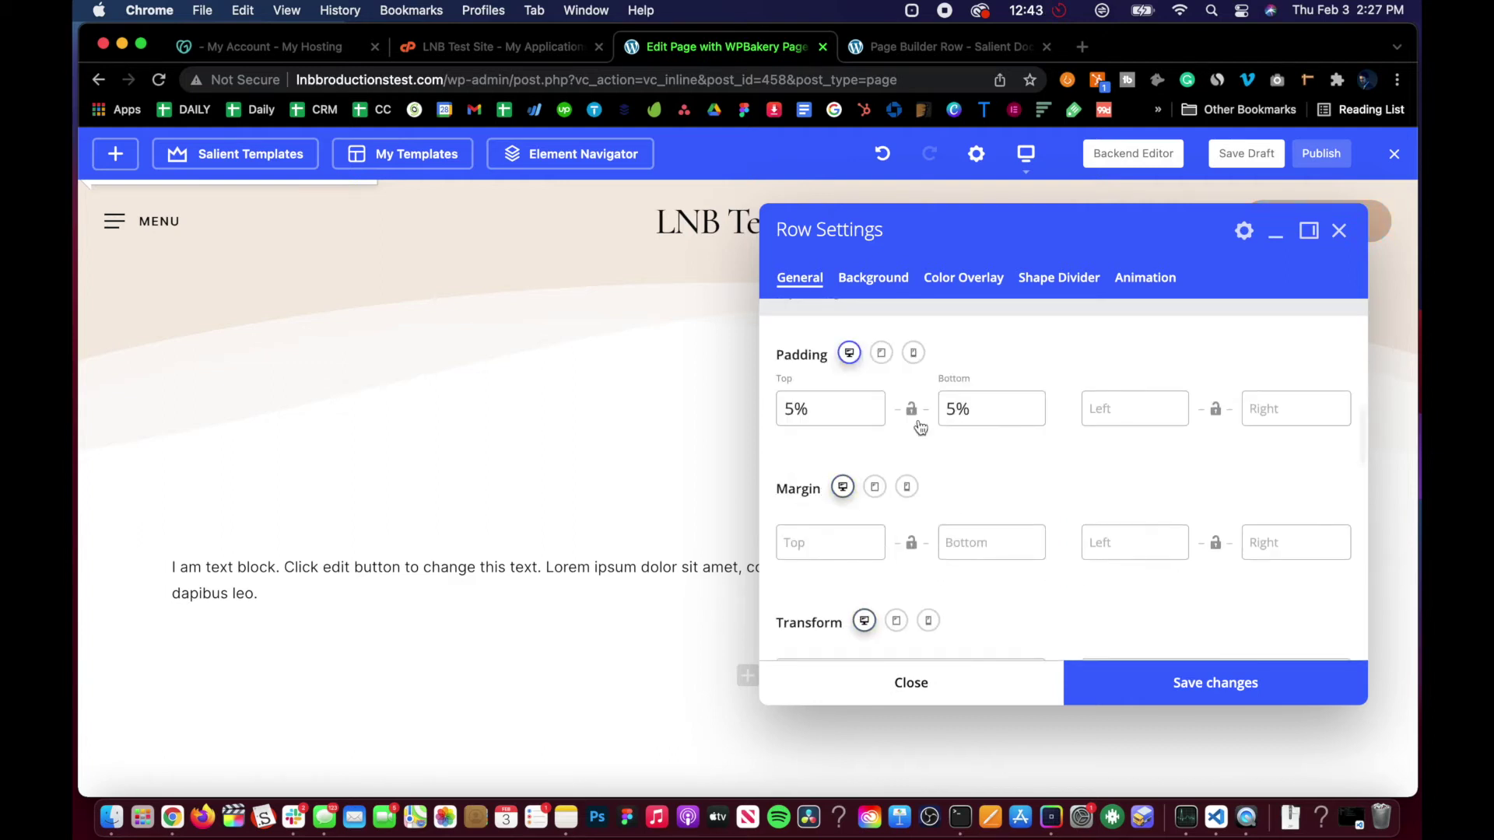
pyautogui.click(793, 408)
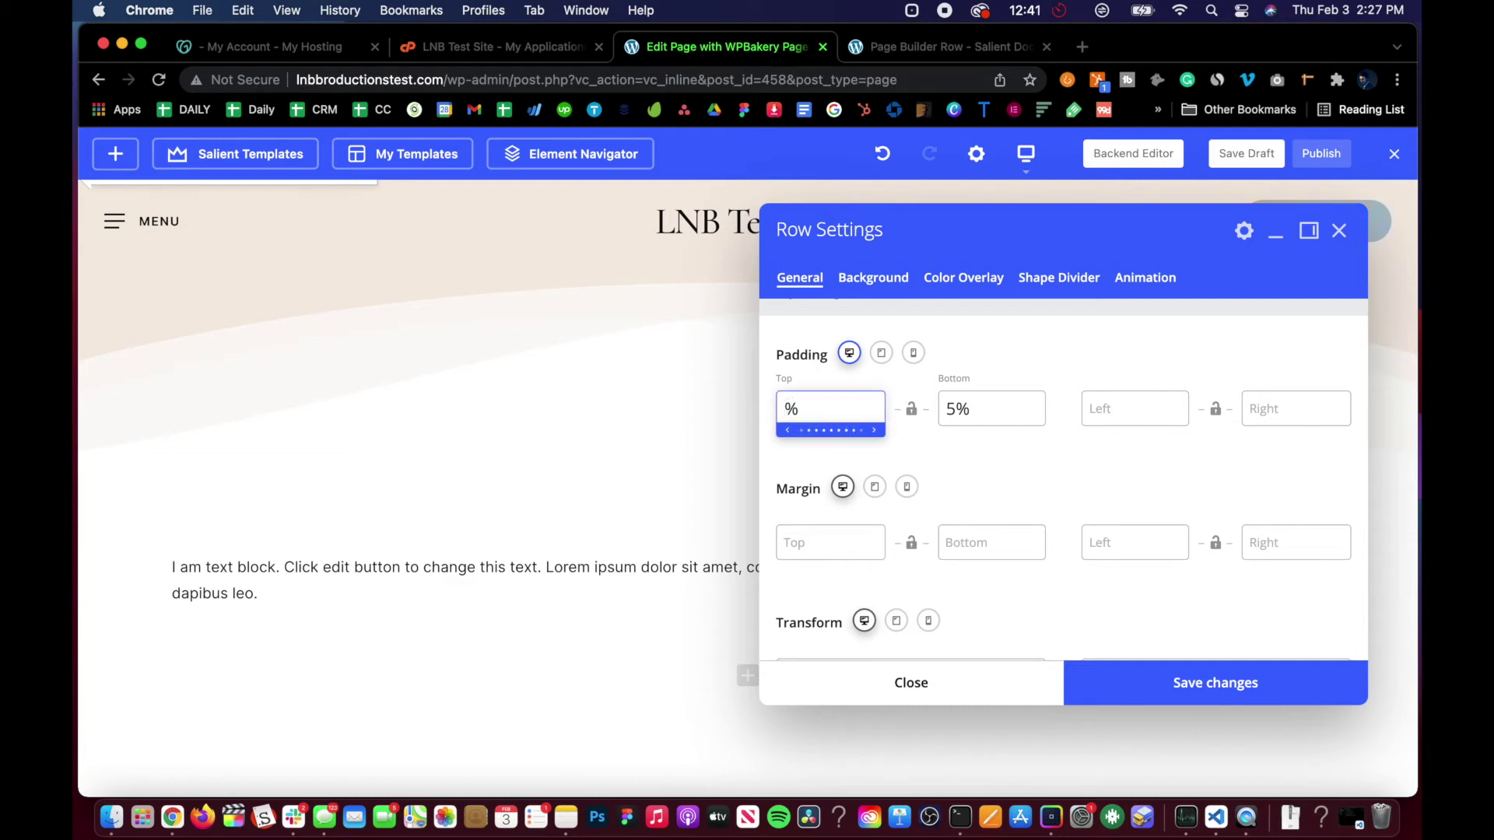
pyautogui.click(1085, 683)
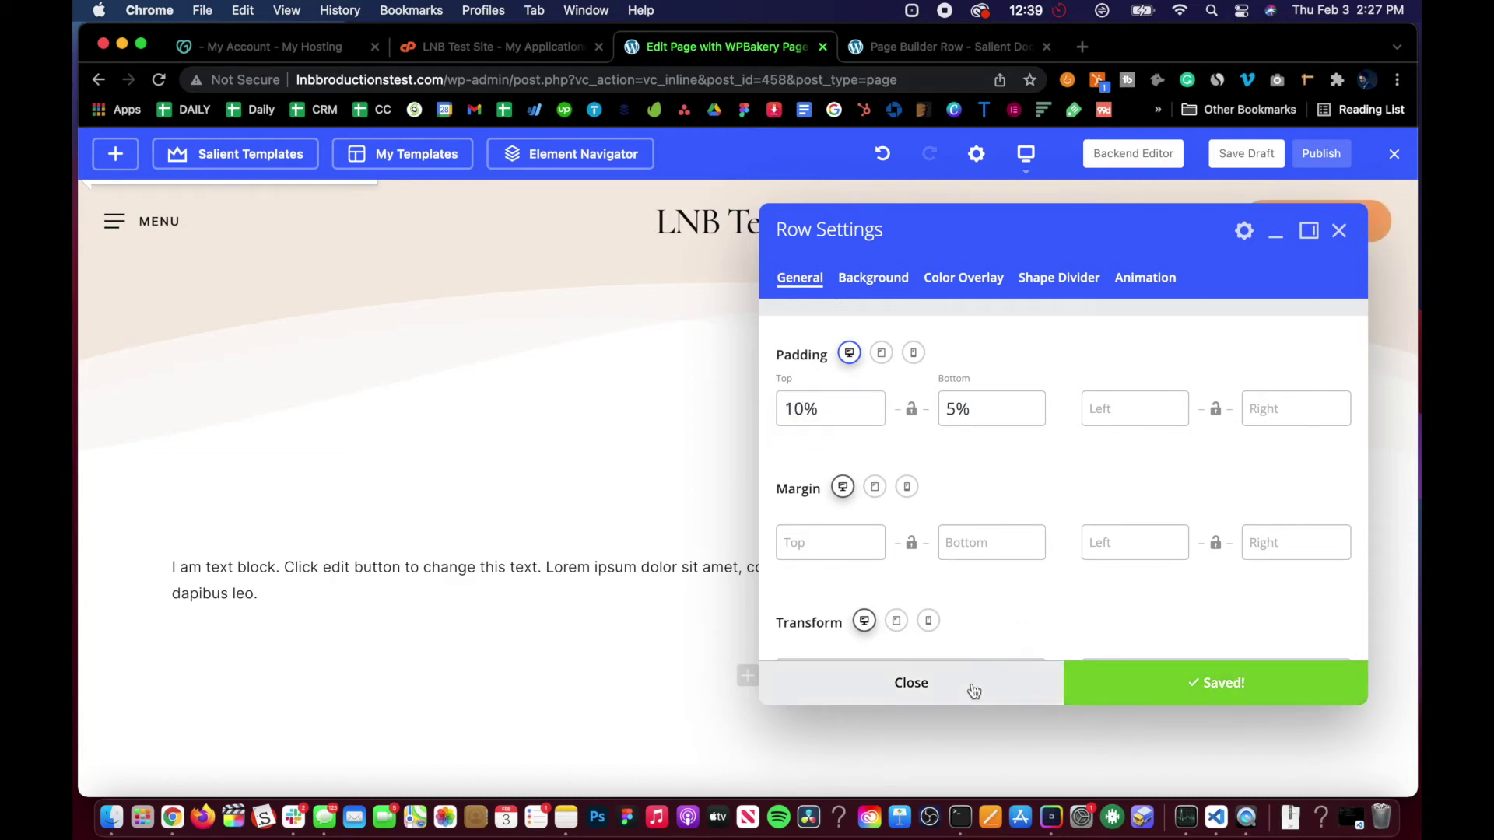
pyautogui.click(797, 407)
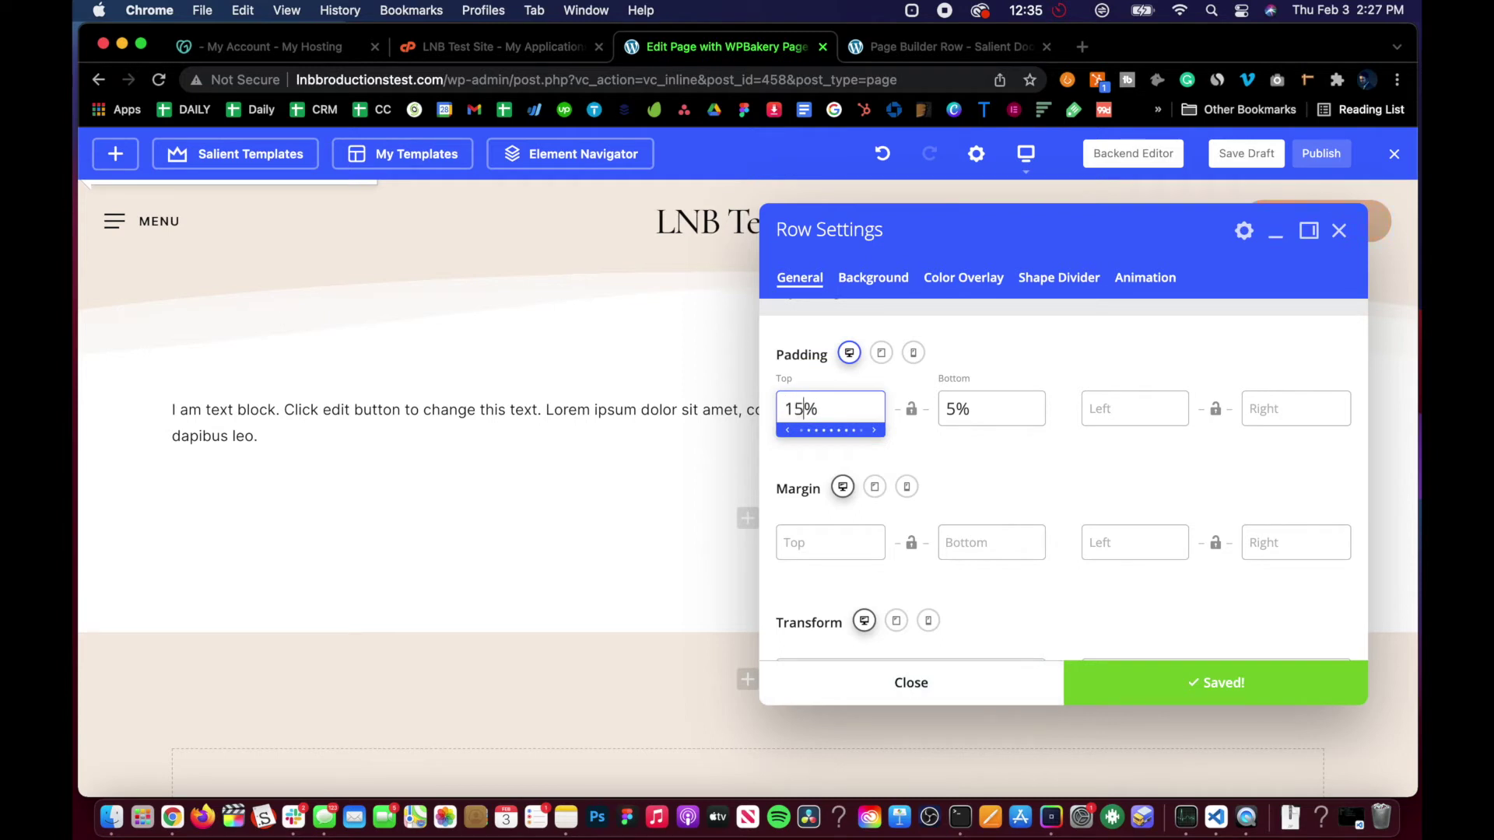
pyautogui.click(1134, 684)
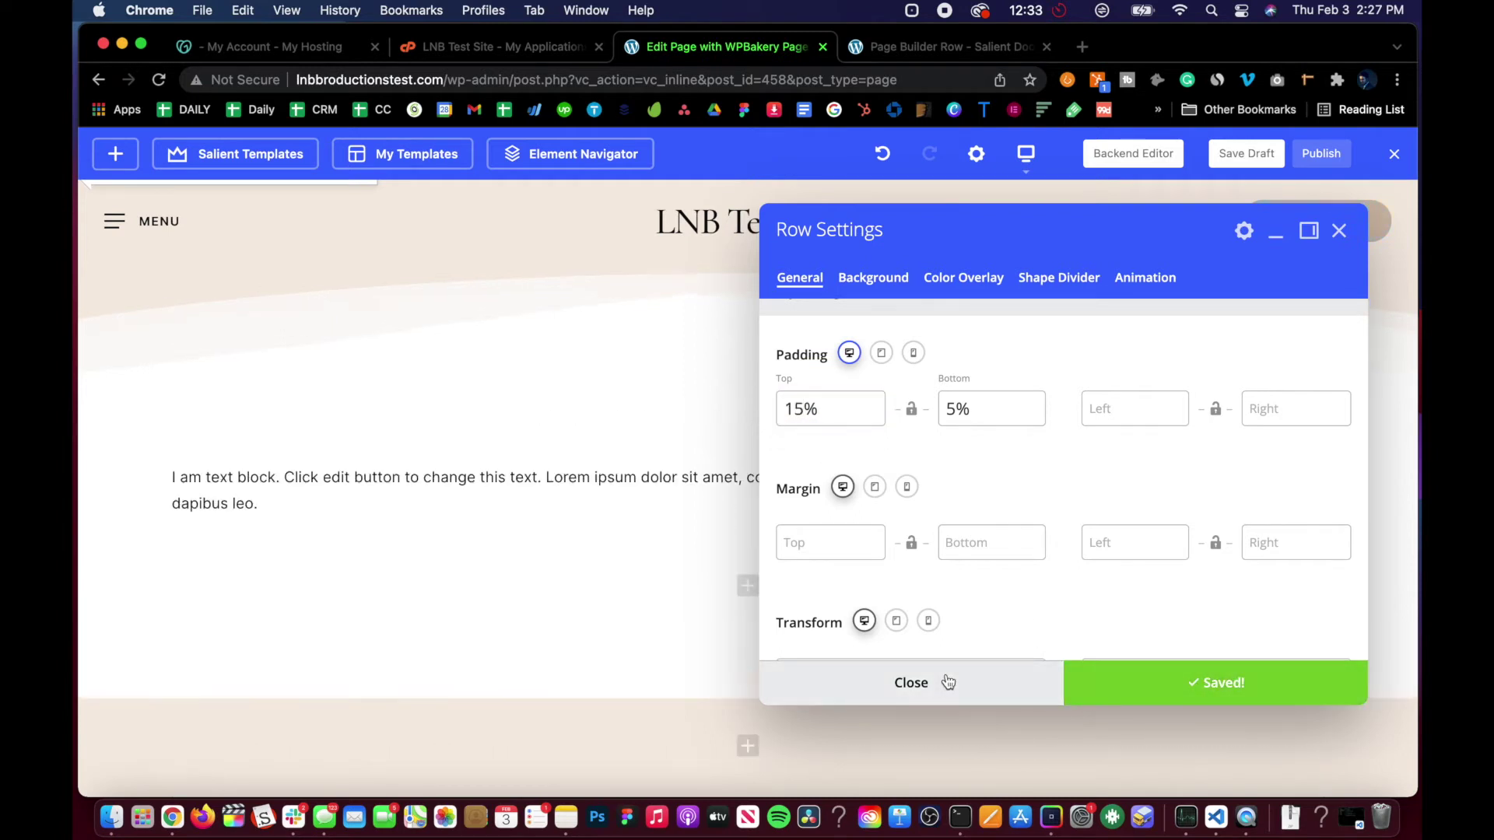
pyautogui.click(911, 682)
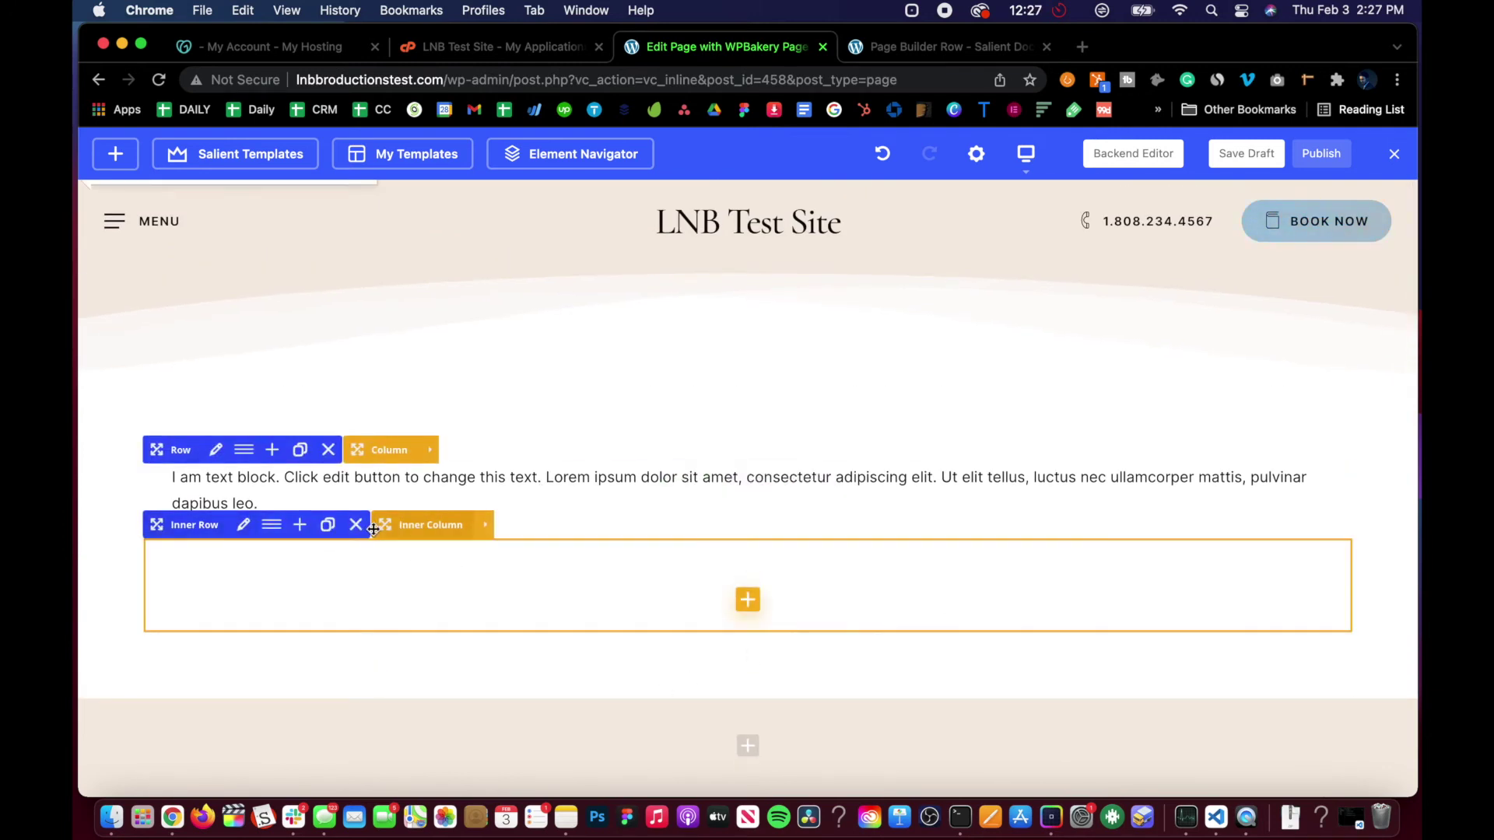
# Delete the empty inner row under the text block and open Add Element there.
pyautogui.click(242, 528)
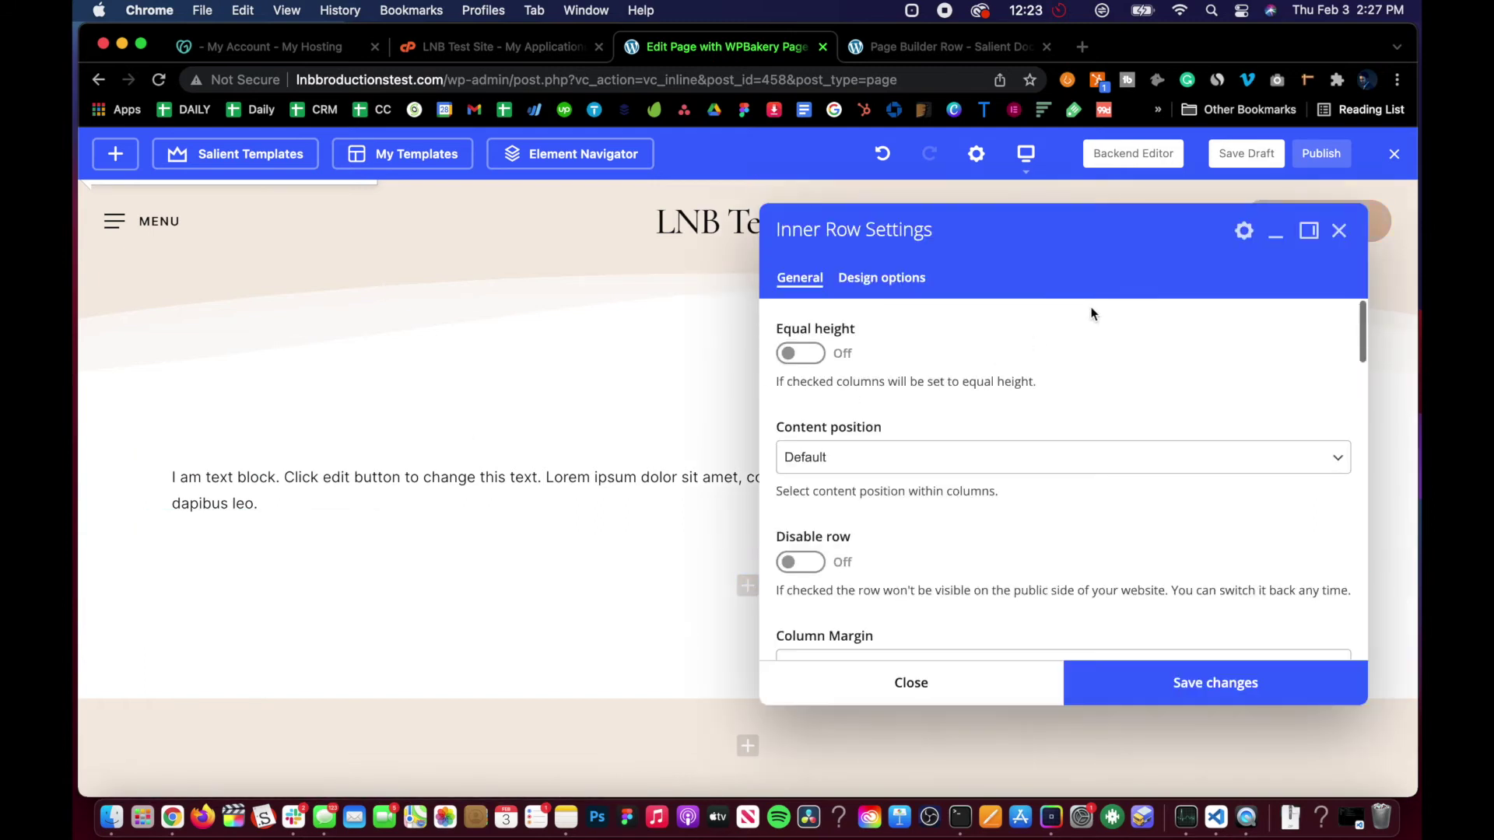
pyautogui.click(879, 699)
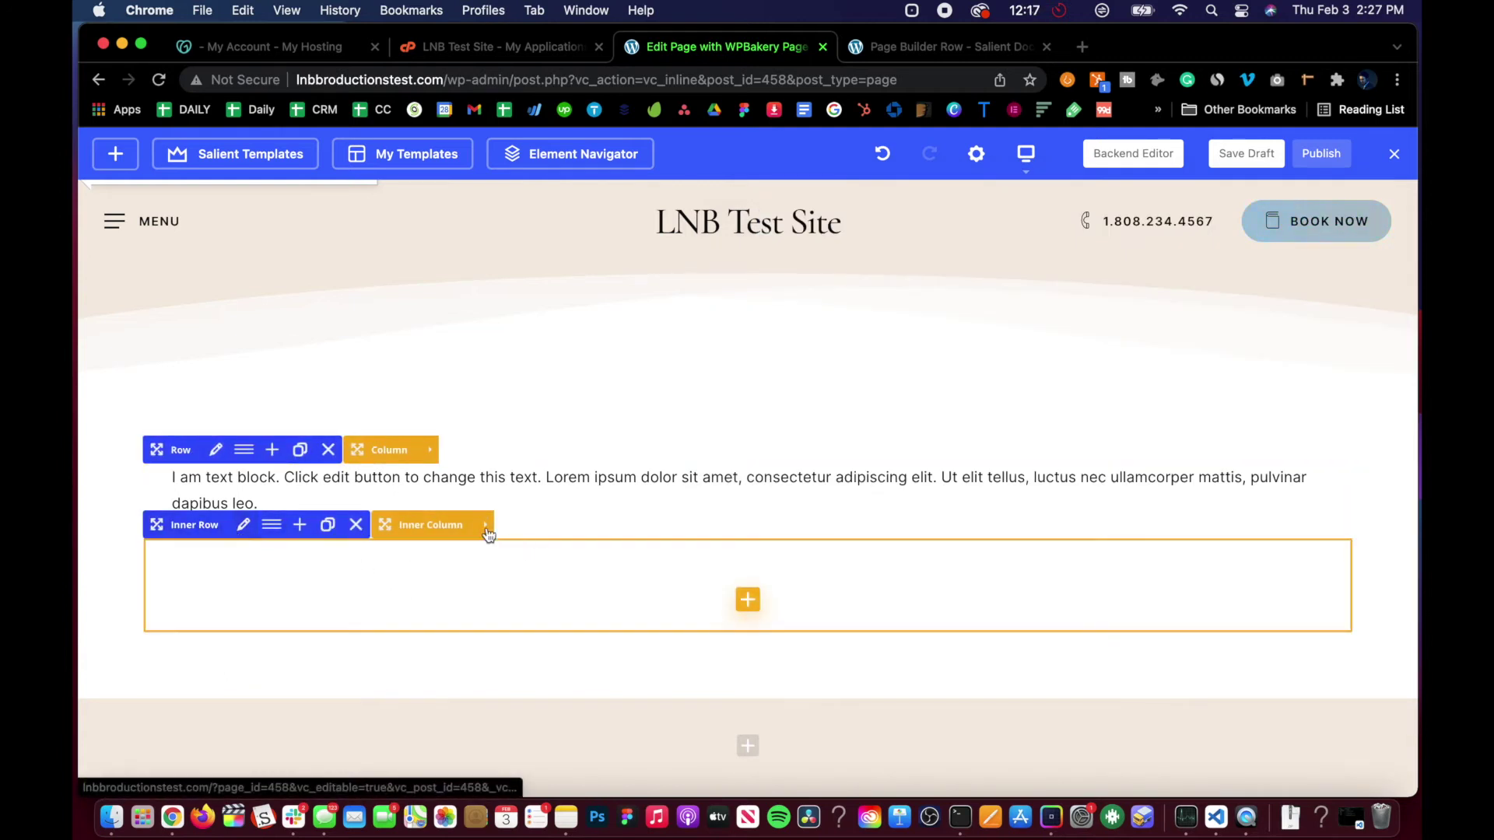
pyautogui.click(357, 526)
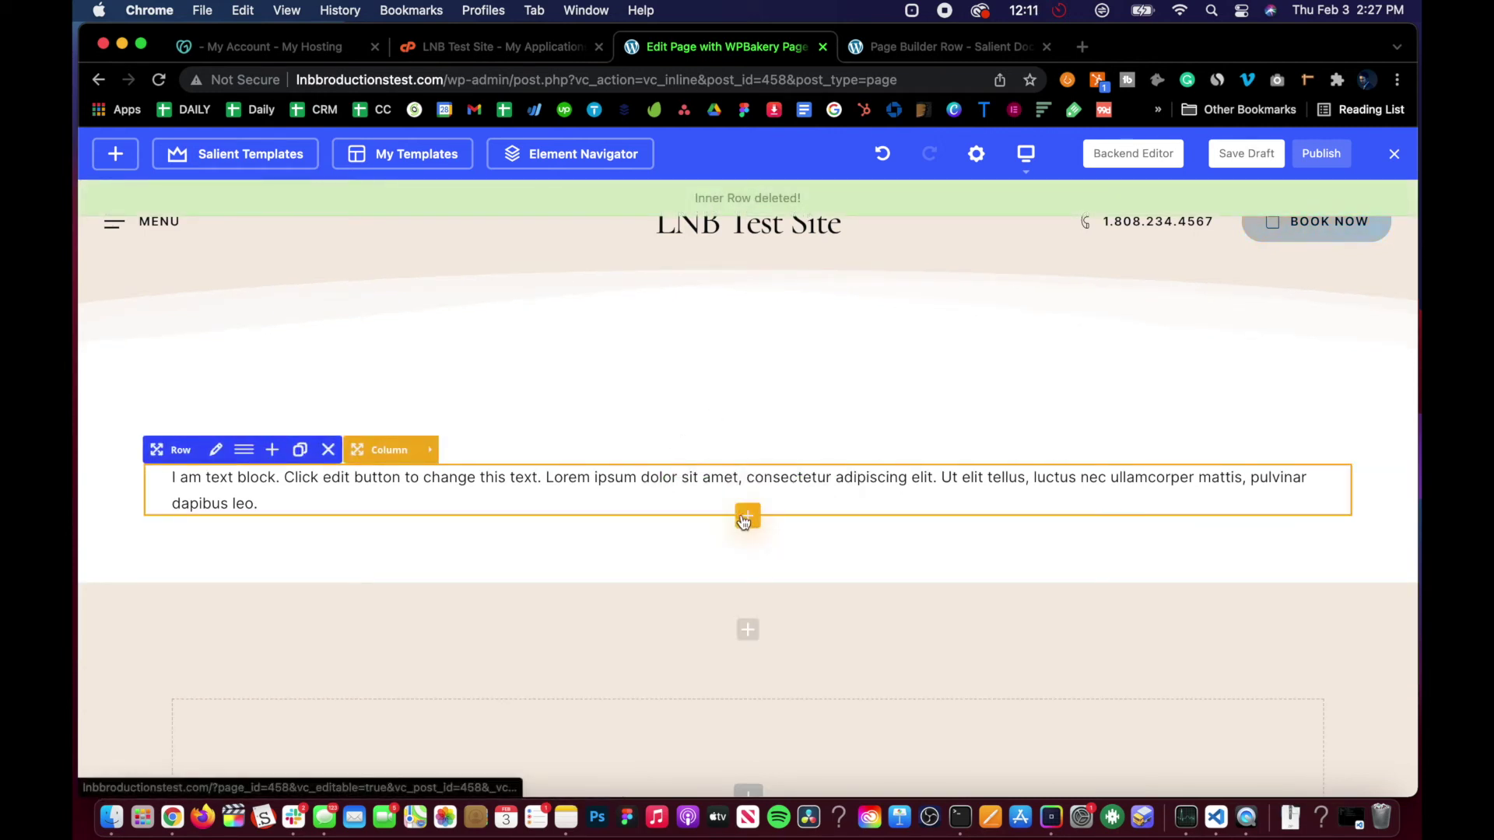
pyautogui.click(748, 519)
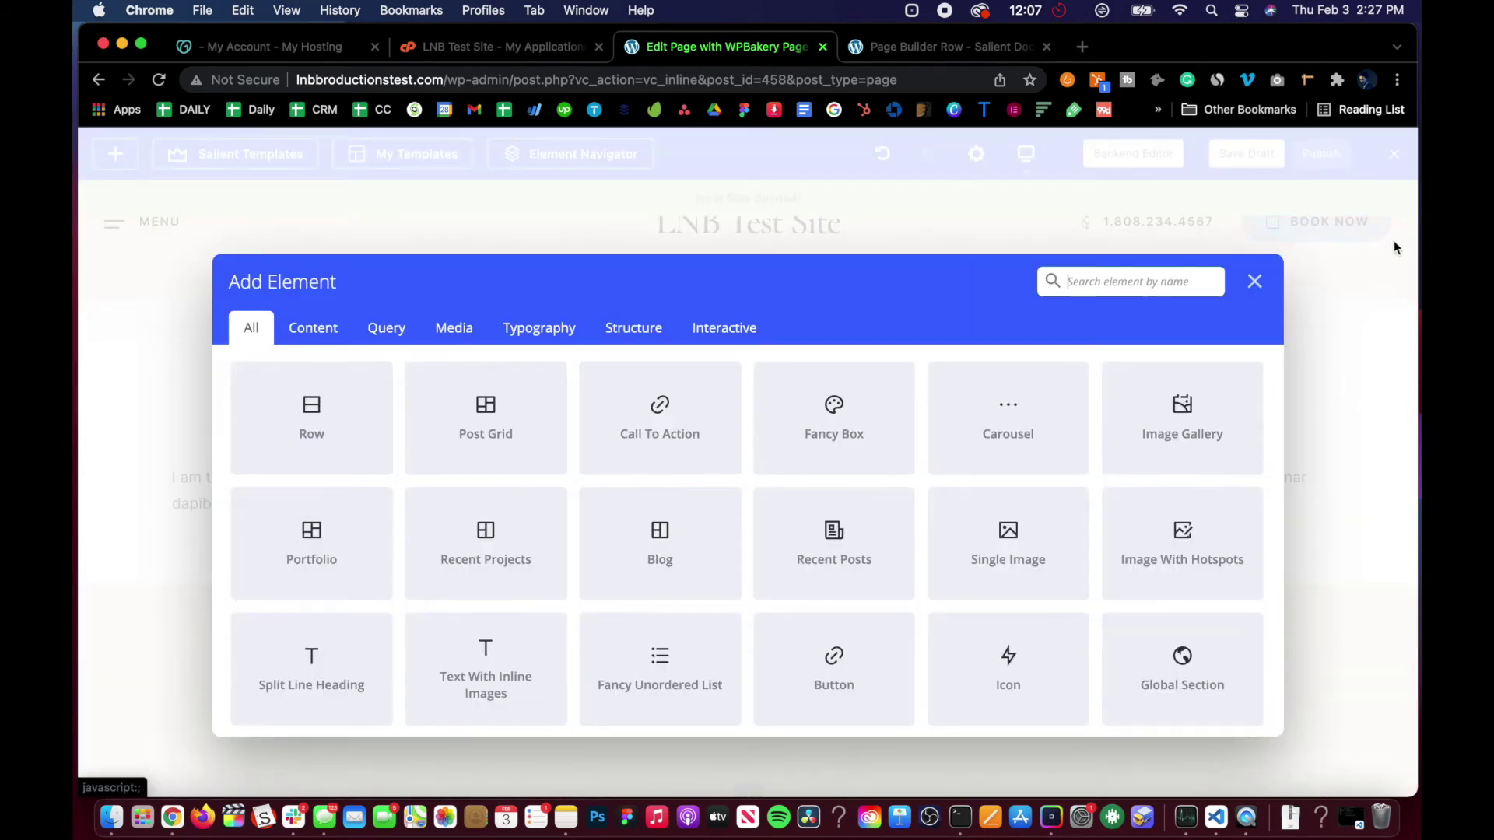
# Add an inner row under the text block with a 1/2 + 1/2 column layout.
pyautogui.click(1254, 282)
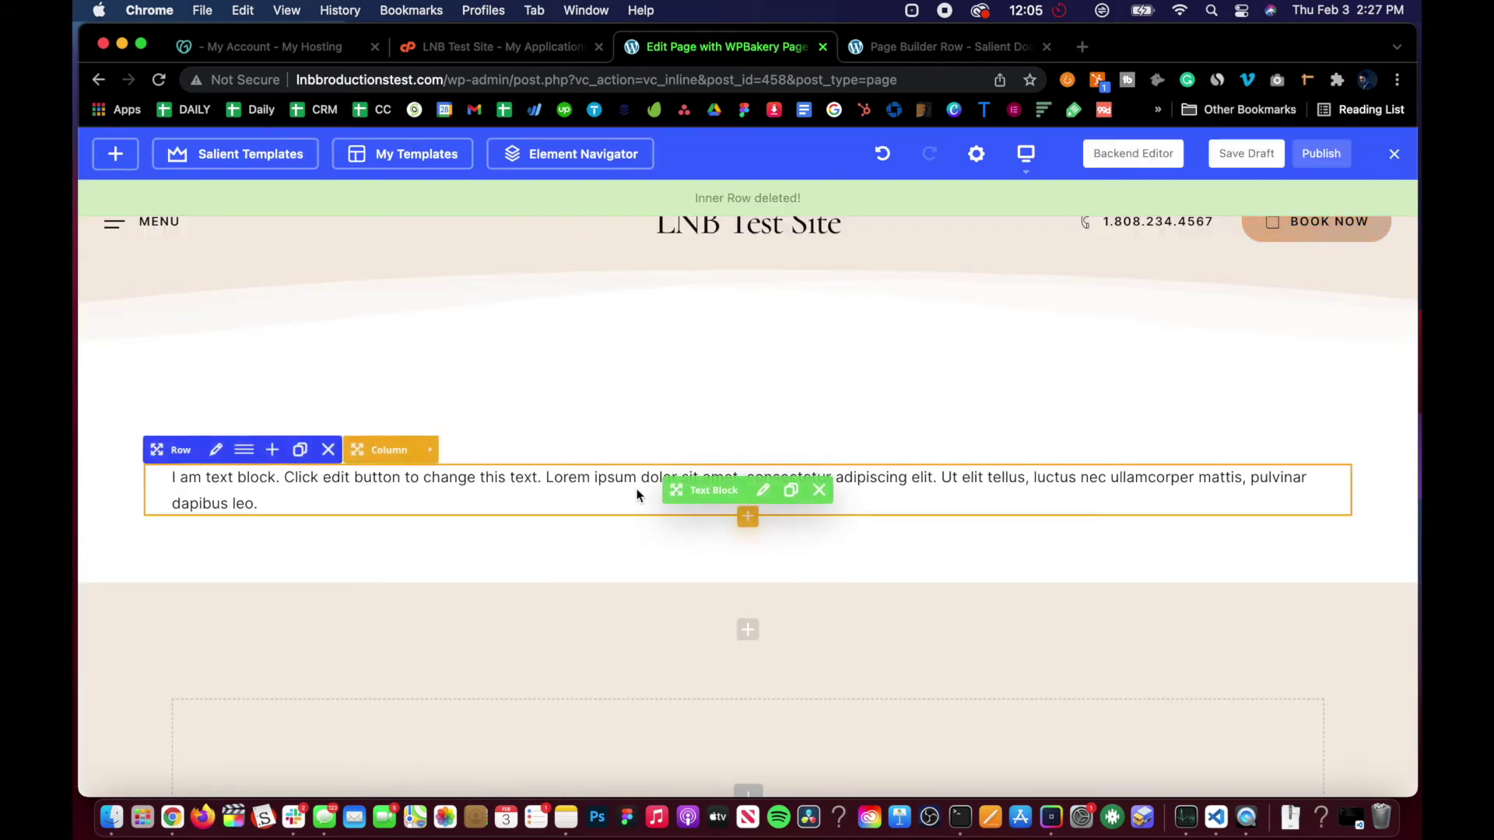
pyautogui.click(748, 515)
pyautogui.click(311, 443)
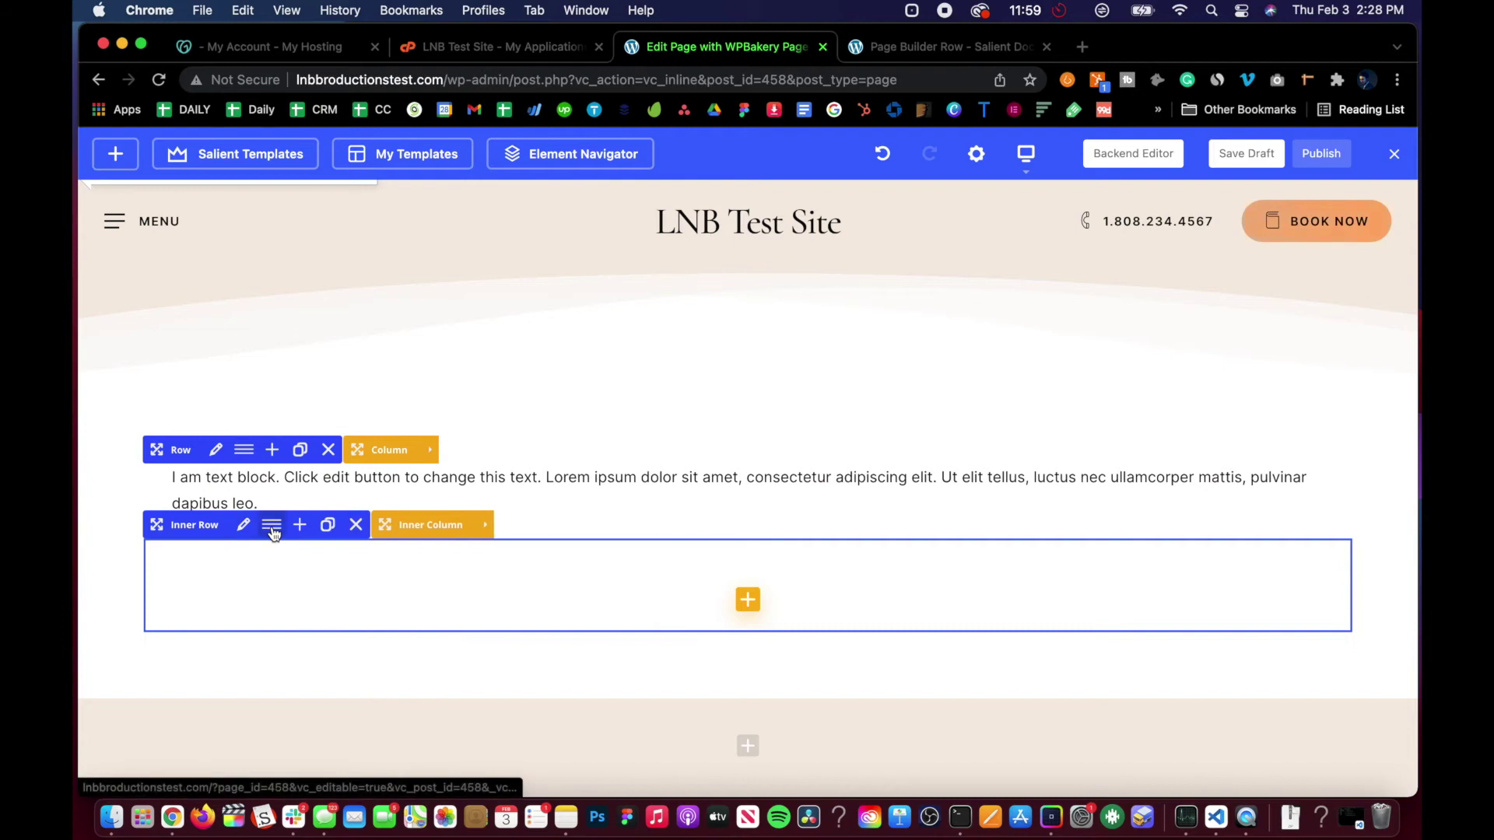
pyautogui.click(271, 526)
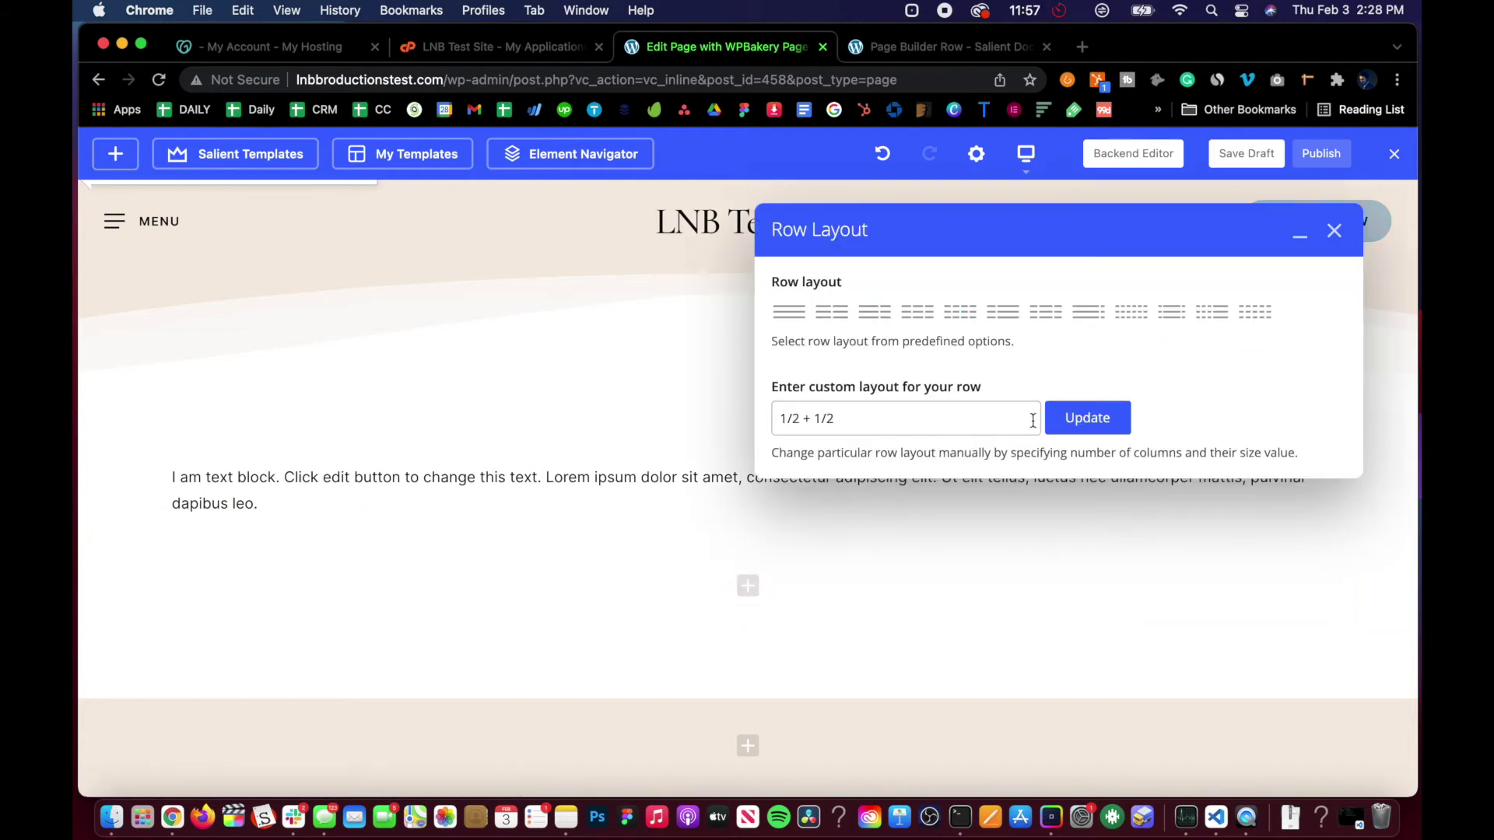
pyautogui.click(1087, 417)
pyautogui.click(1334, 230)
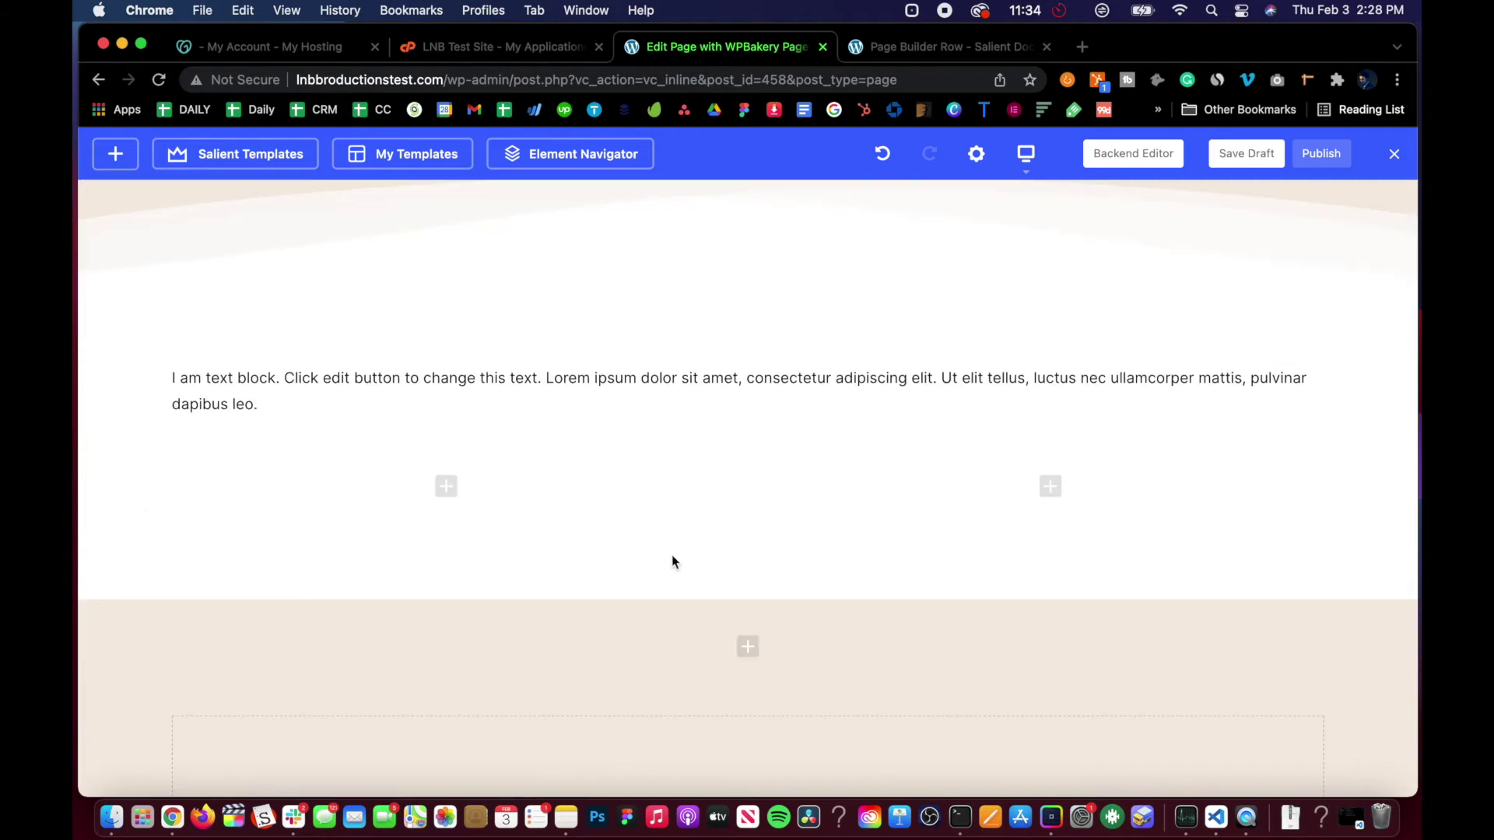
pyautogui.scroll(1, 671, 555)
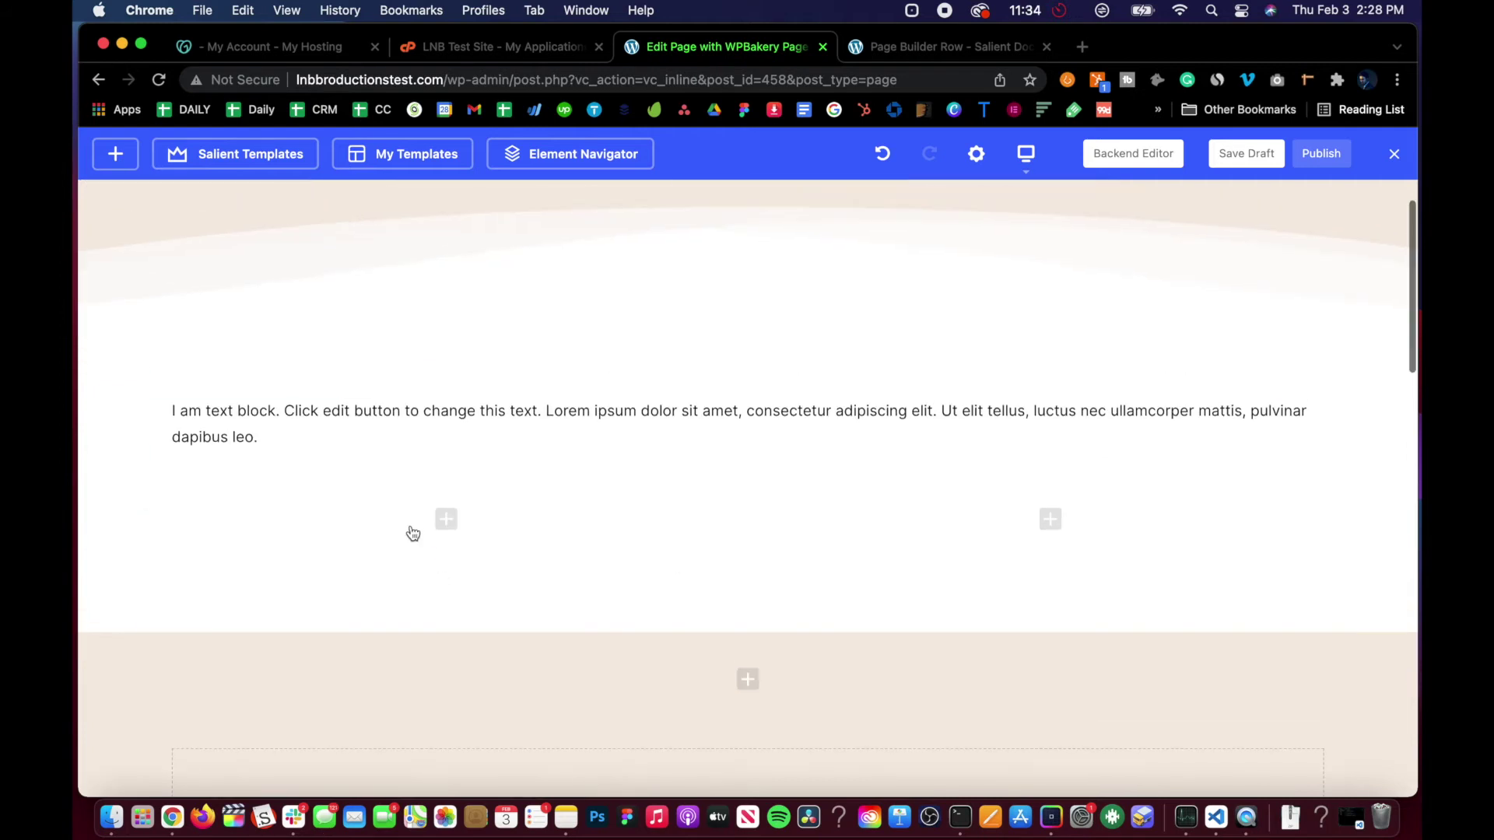
# Delete the two-column inner row, move a cloned text block into the second row, and open its settings.
pyautogui.moveTo(240, 462)
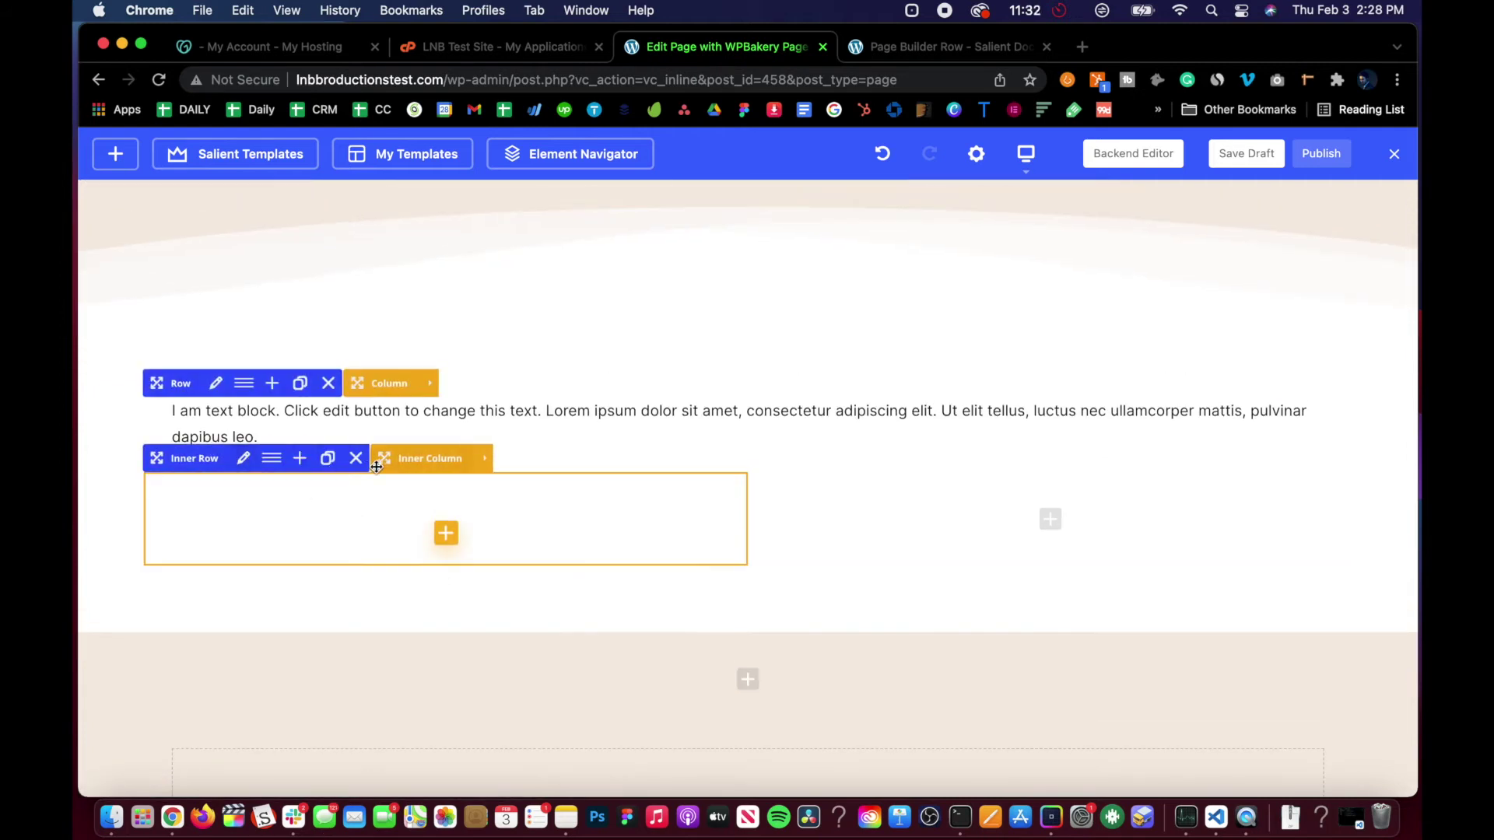
pyautogui.click(354, 458)
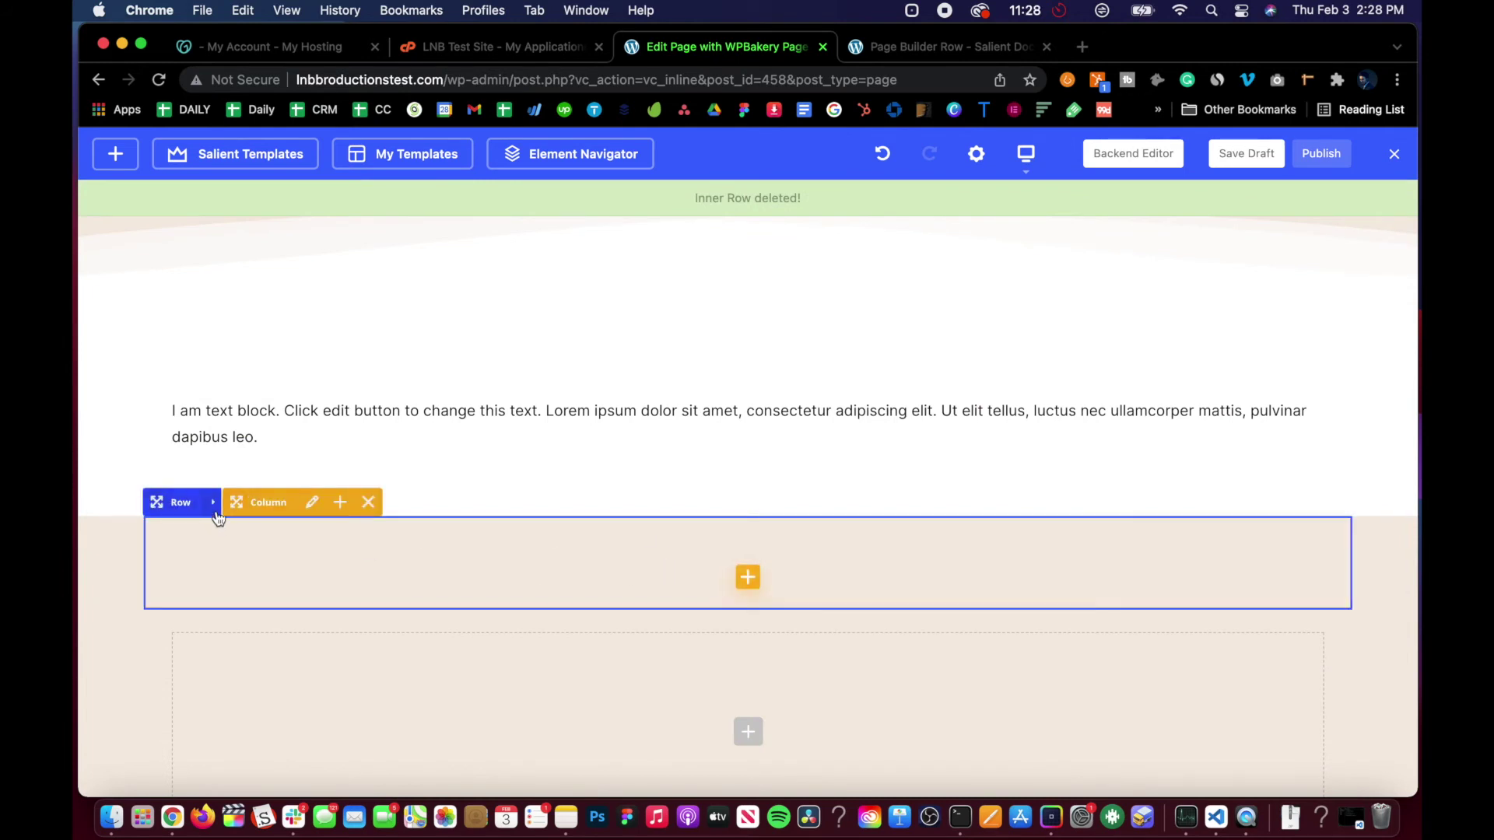
pyautogui.moveTo(215, 514)
pyautogui.moveTo(797, 471)
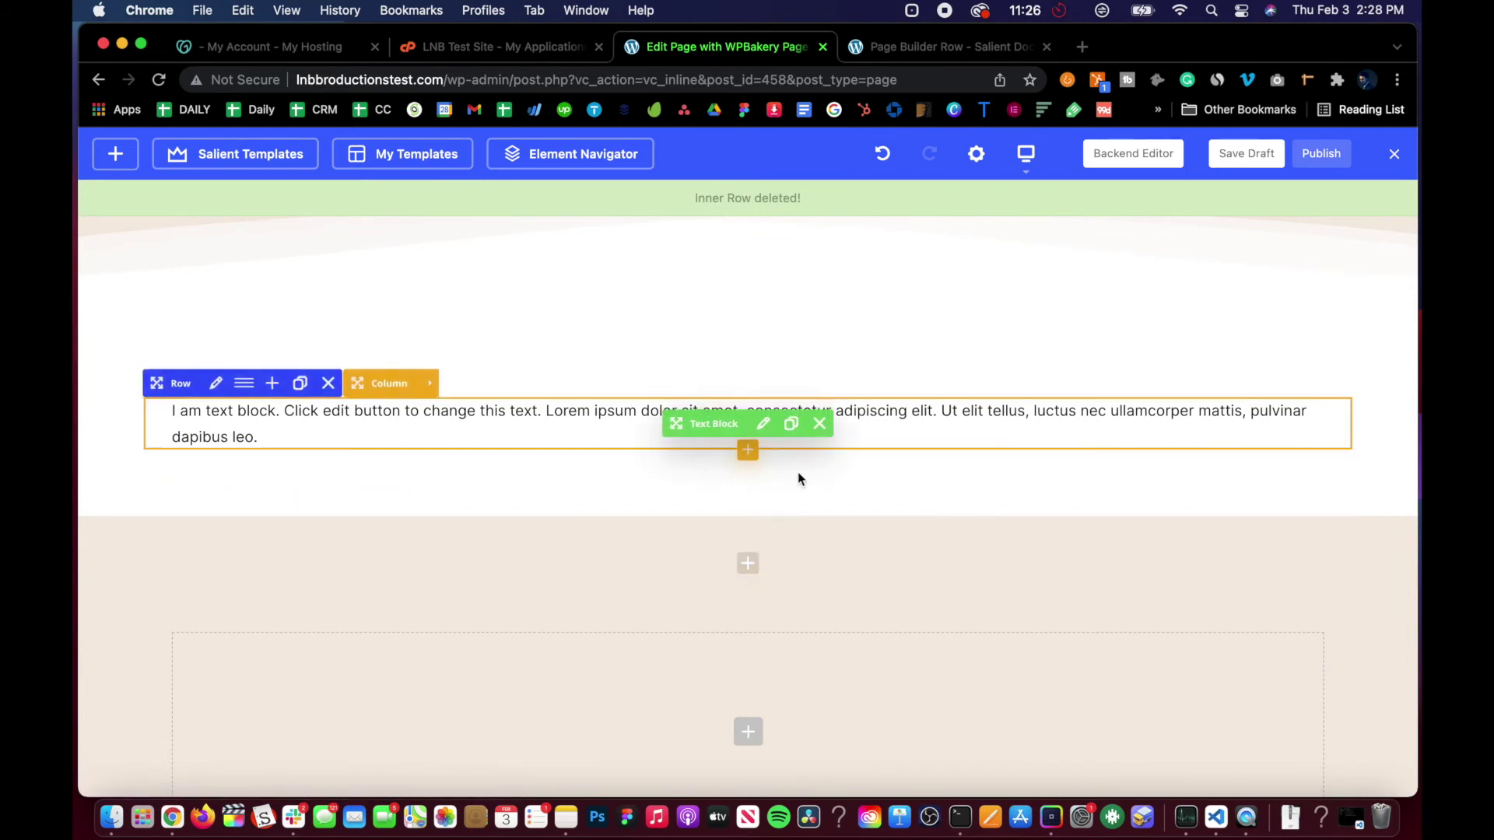
pyautogui.click(789, 424)
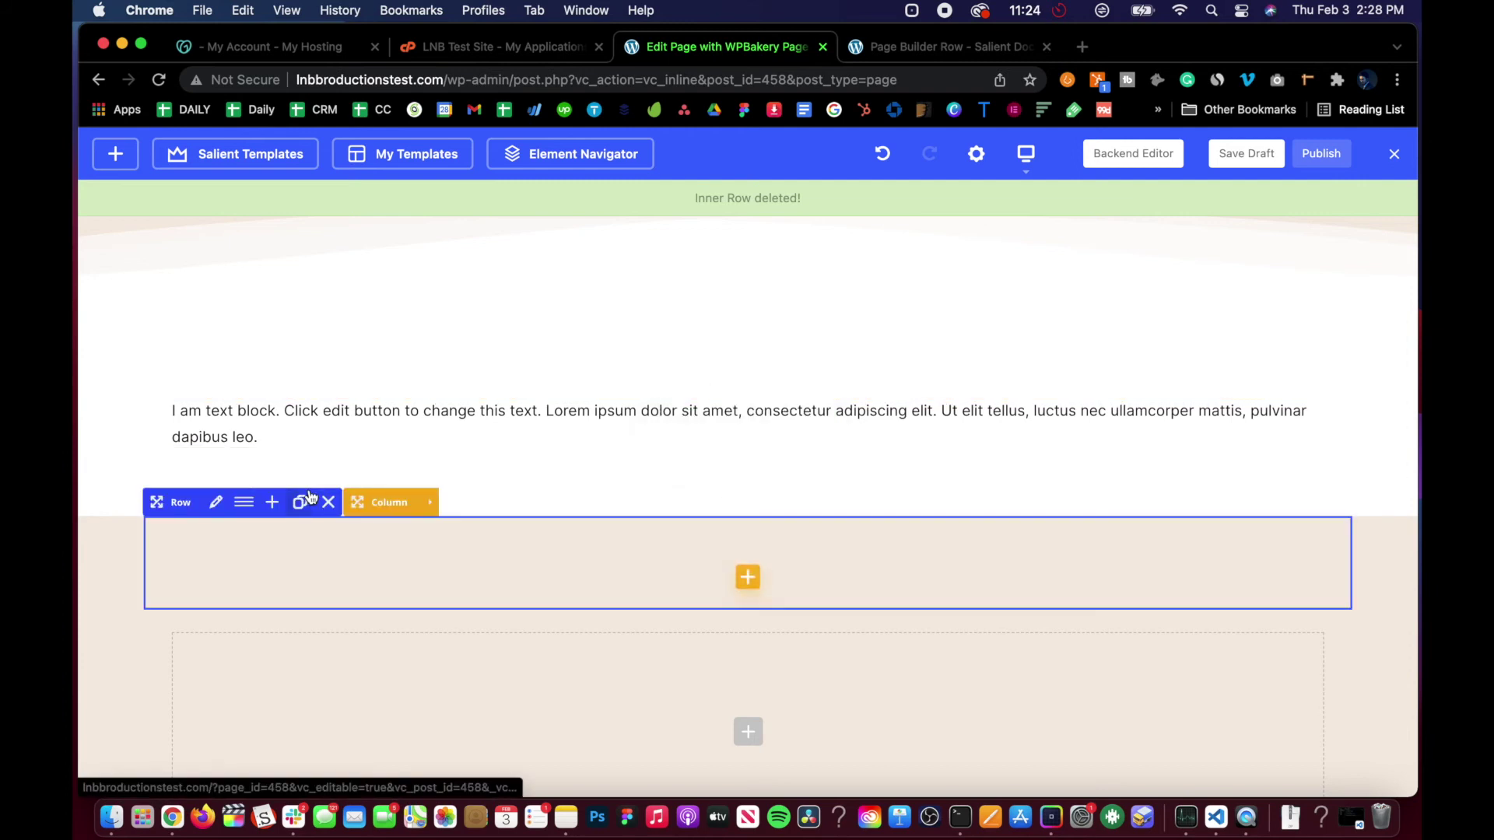
pyautogui.moveTo(693, 497)
pyautogui.mouseDown()
pyautogui.moveTo(680, 634)
pyautogui.moveTo(772, 641)
pyautogui.moveTo(723, 691)
pyautogui.moveTo(736, 600)
pyautogui.mouseUp()
pyautogui.click(217, 505)
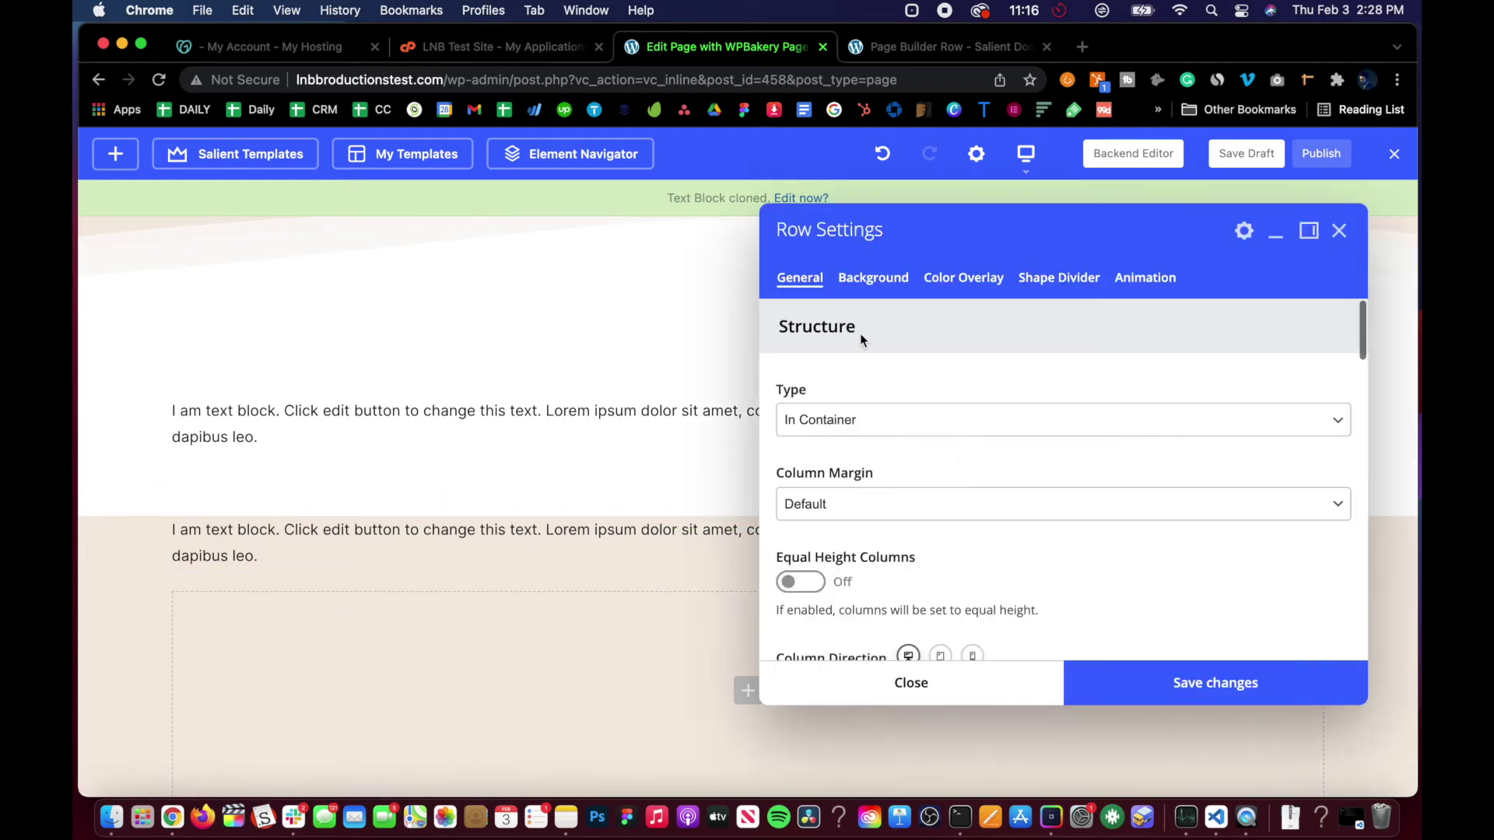
# Set the row type to Full Width Background.
pyautogui.click(863, 433)
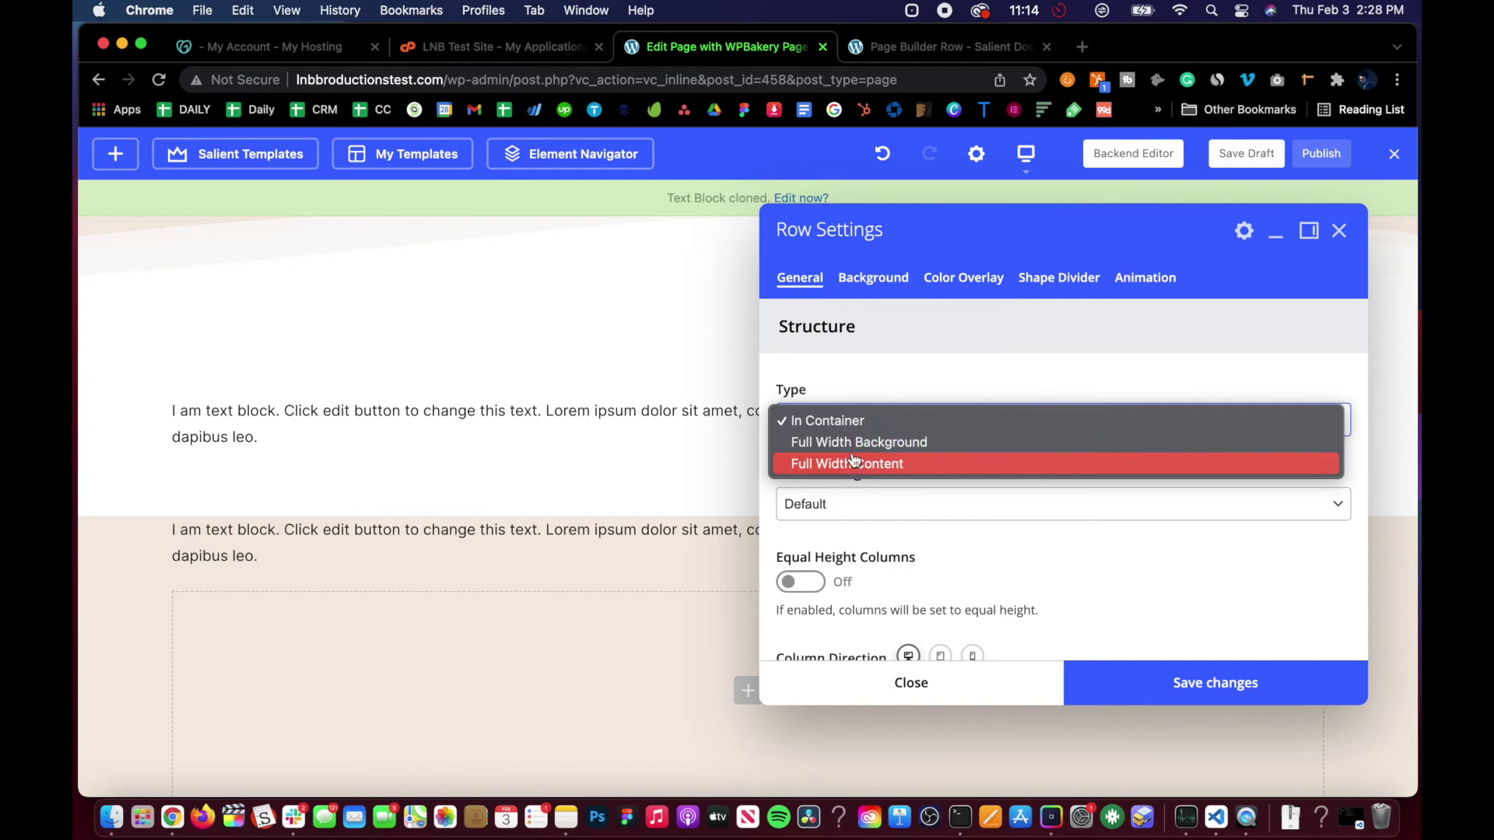
pyautogui.click(853, 462)
pyautogui.click(853, 421)
pyautogui.click(844, 399)
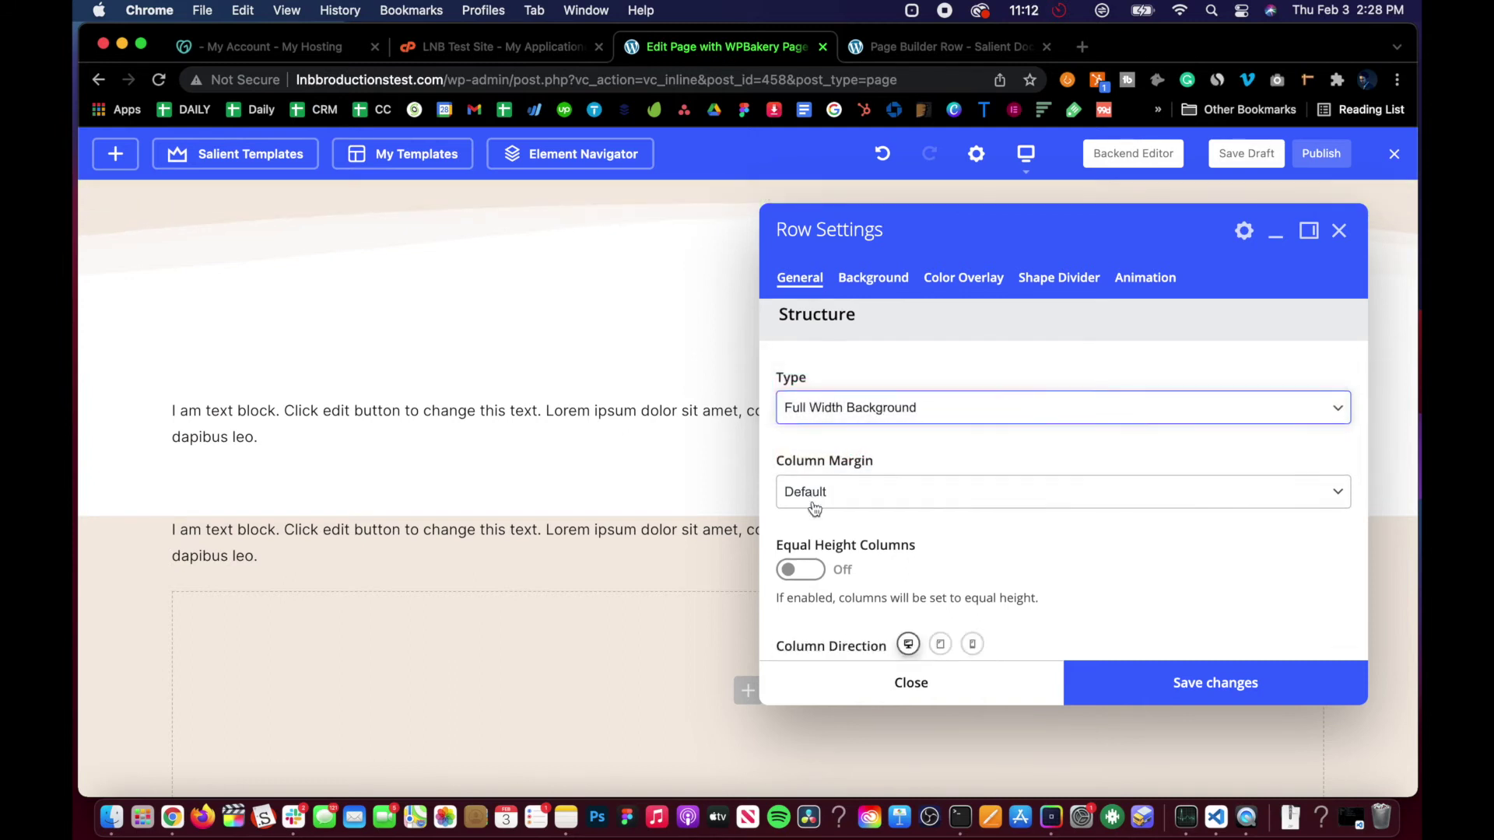
pyautogui.scroll(-10, 814, 505)
pyautogui.rightClick(812, 501)
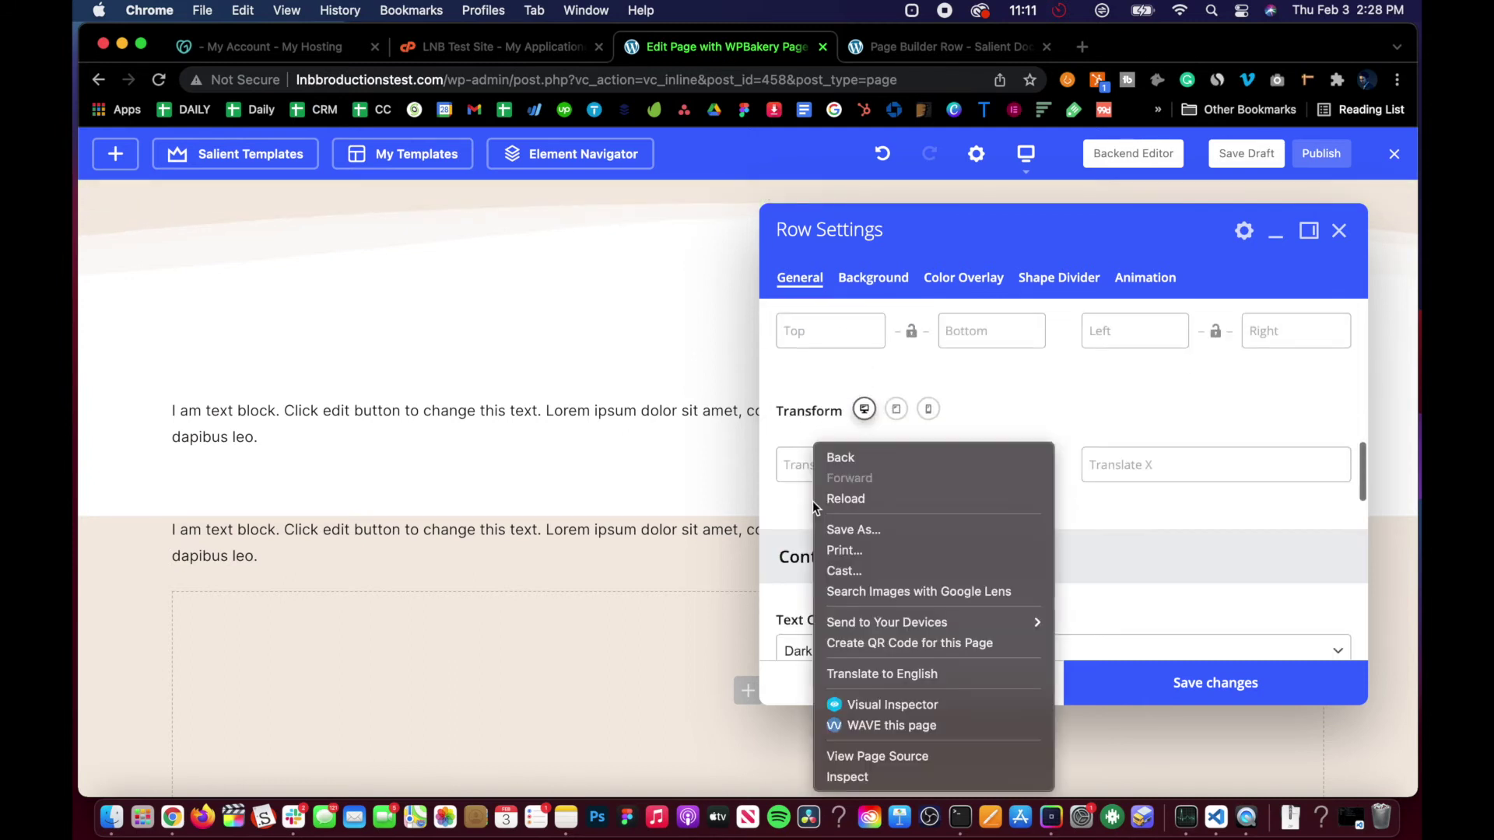
pyautogui.click(769, 424)
pyautogui.scroll(10, 778, 466)
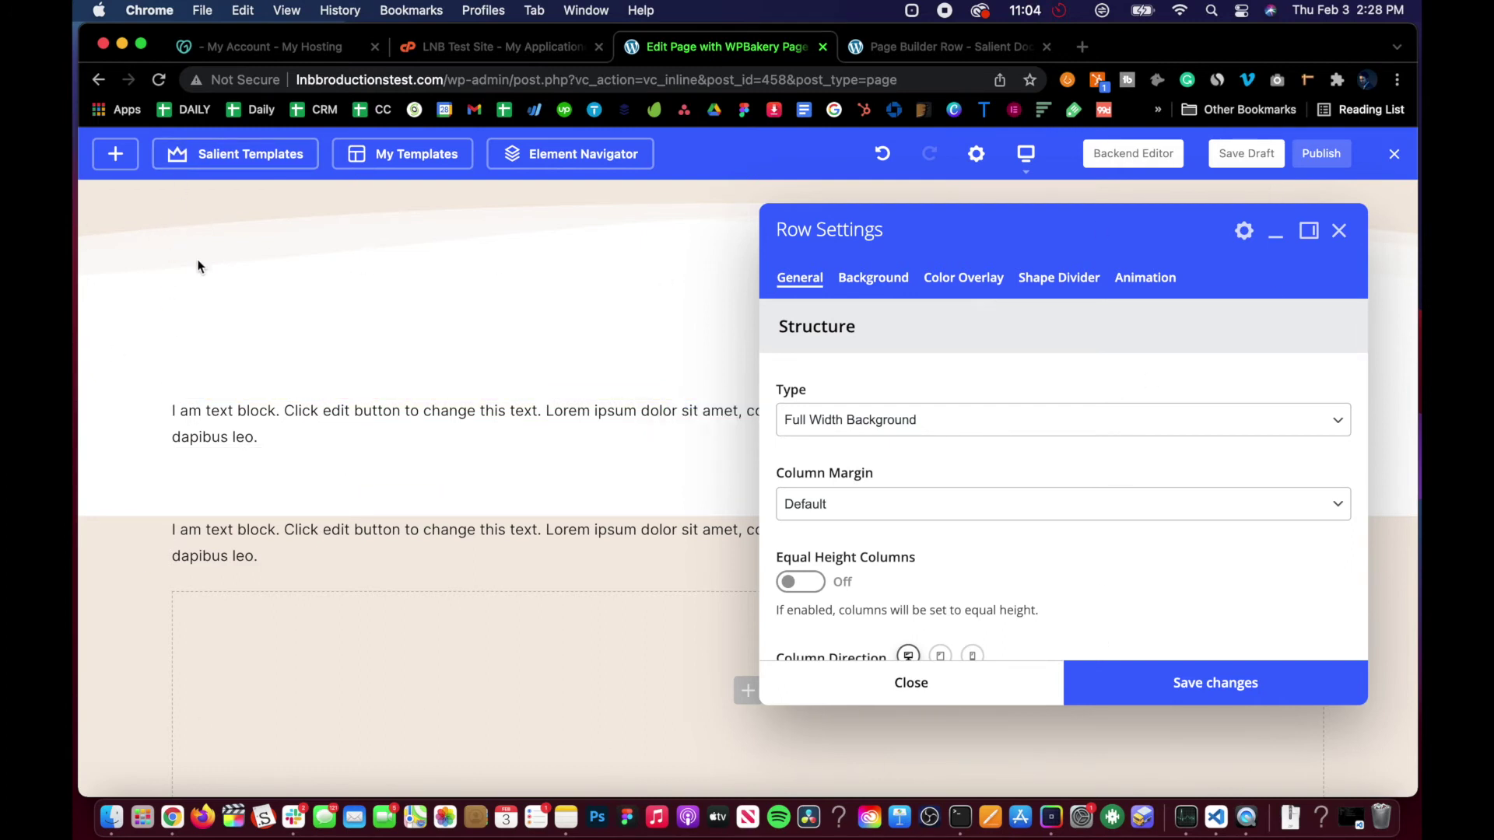
pyautogui.scroll(-10, 854, 418)
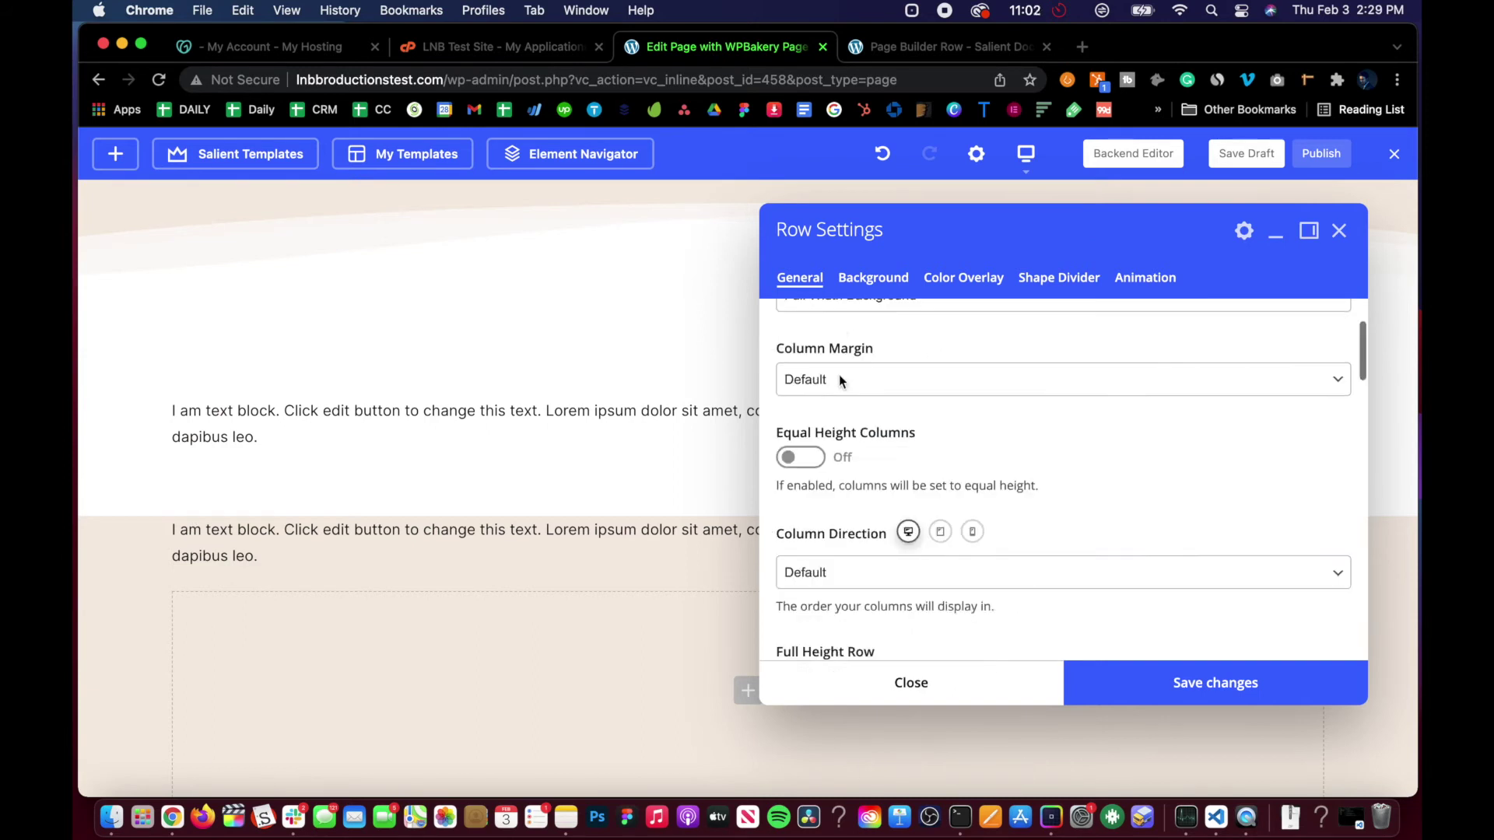
pyautogui.scroll(3, 823, 540)
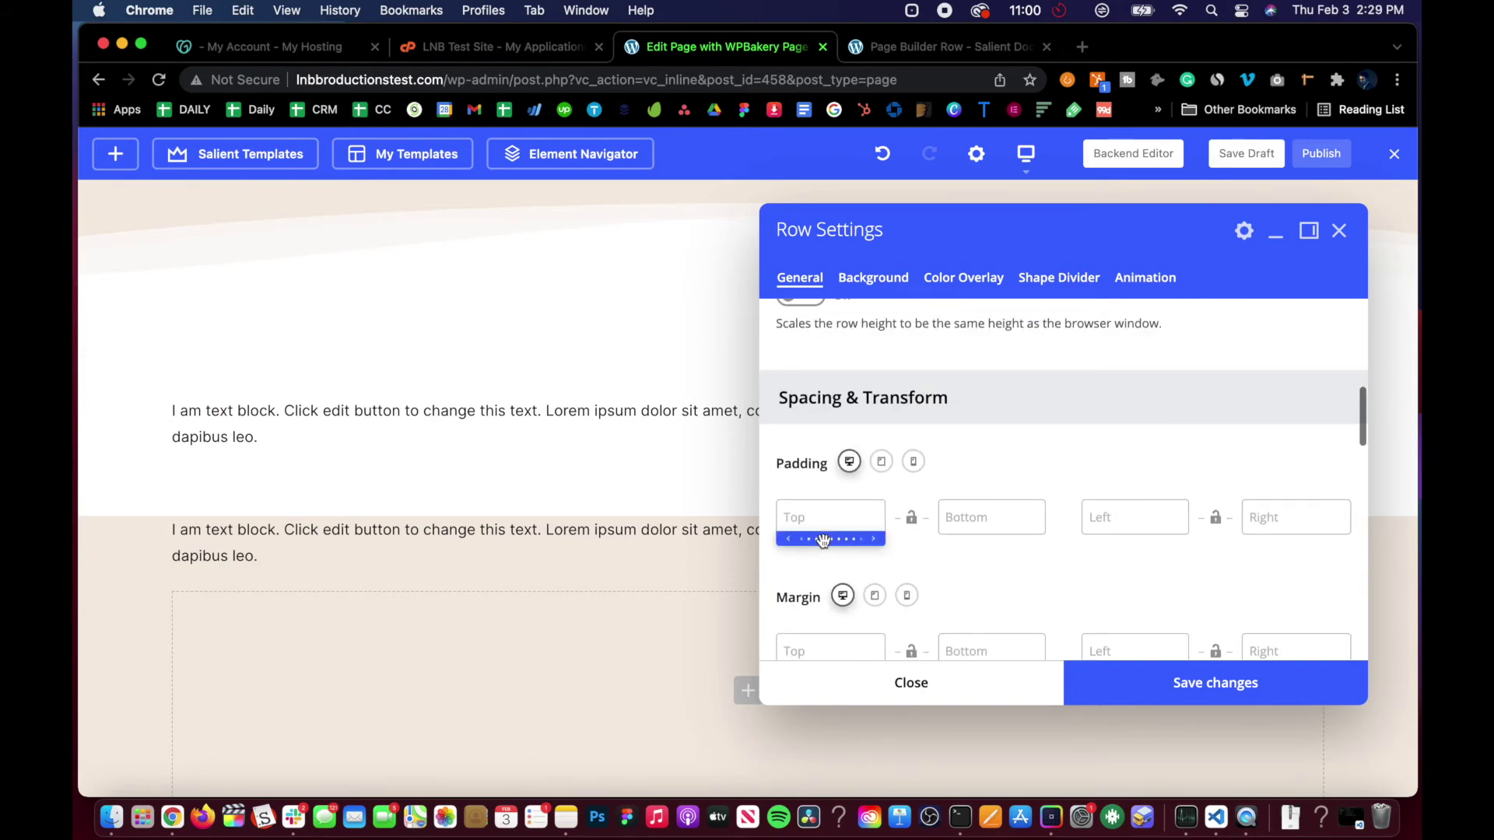
# Give the row 3% top and 5% bottom padding, then save and close the settings.
pyautogui.click(960, 523)
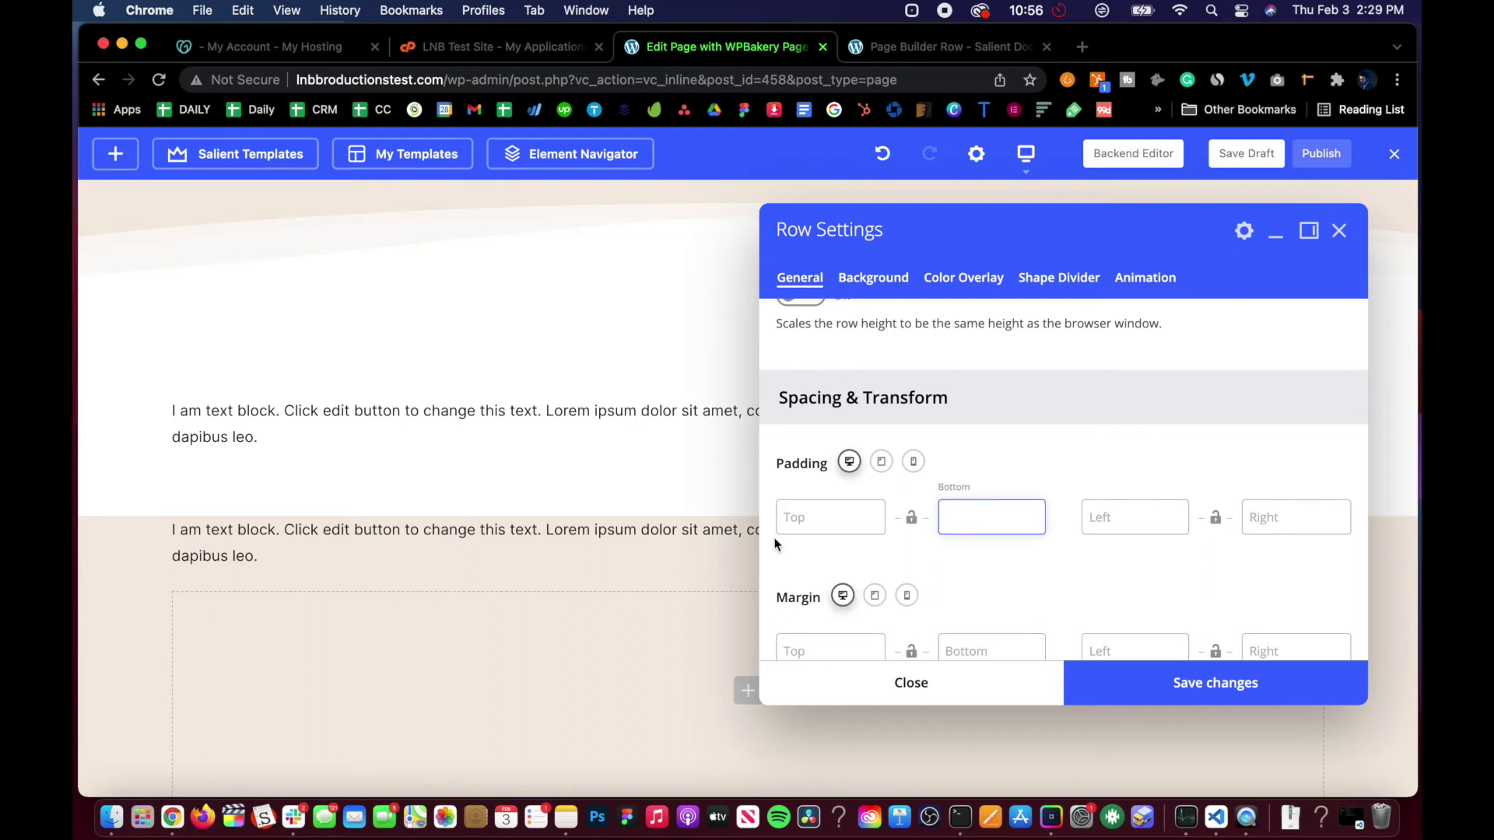
pyautogui.click(821, 518)
pyautogui.click(1008, 512)
pyautogui.click(843, 518)
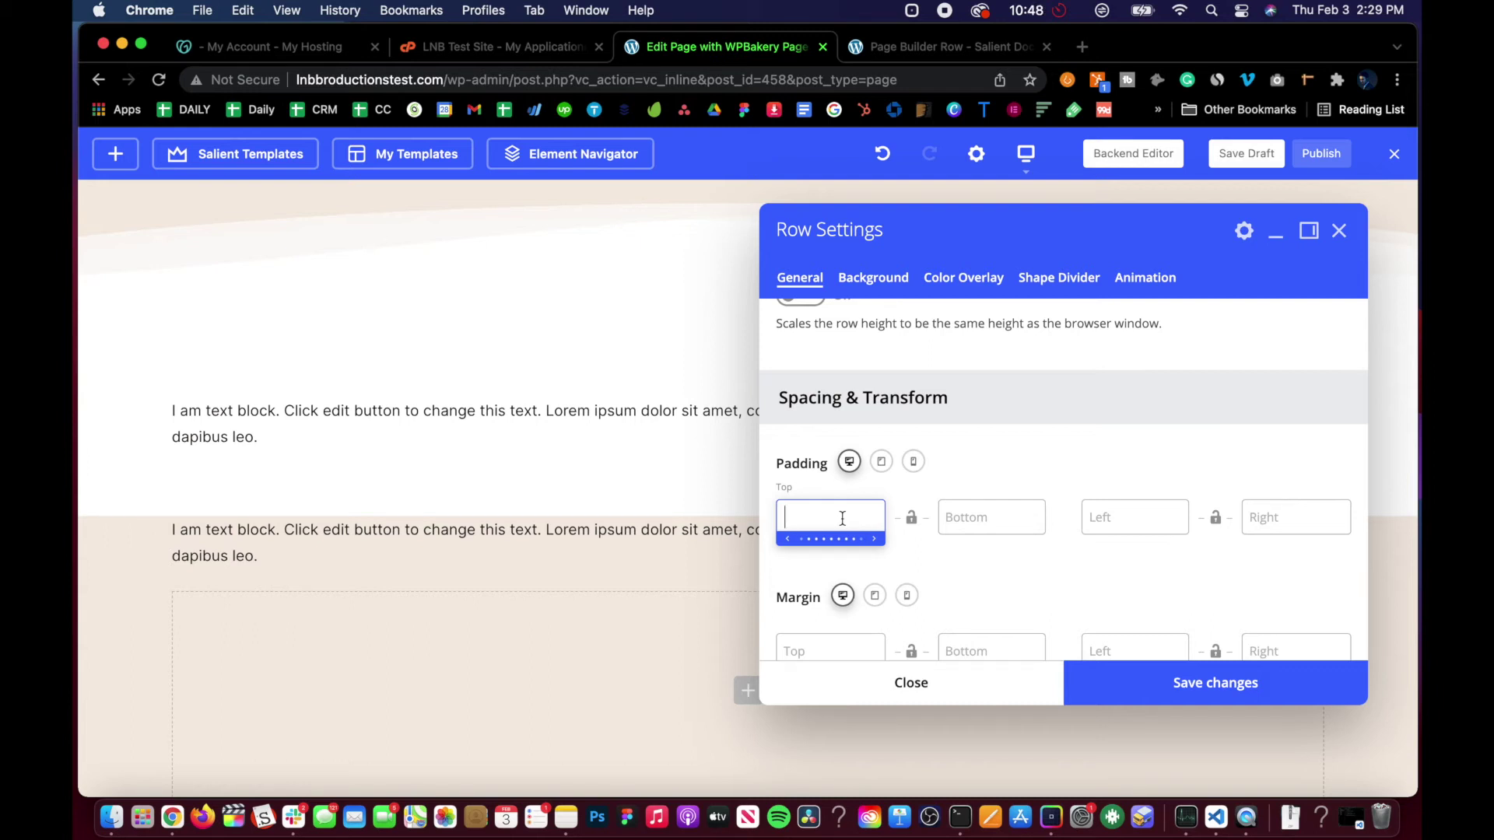
pyautogui.click(1010, 512)
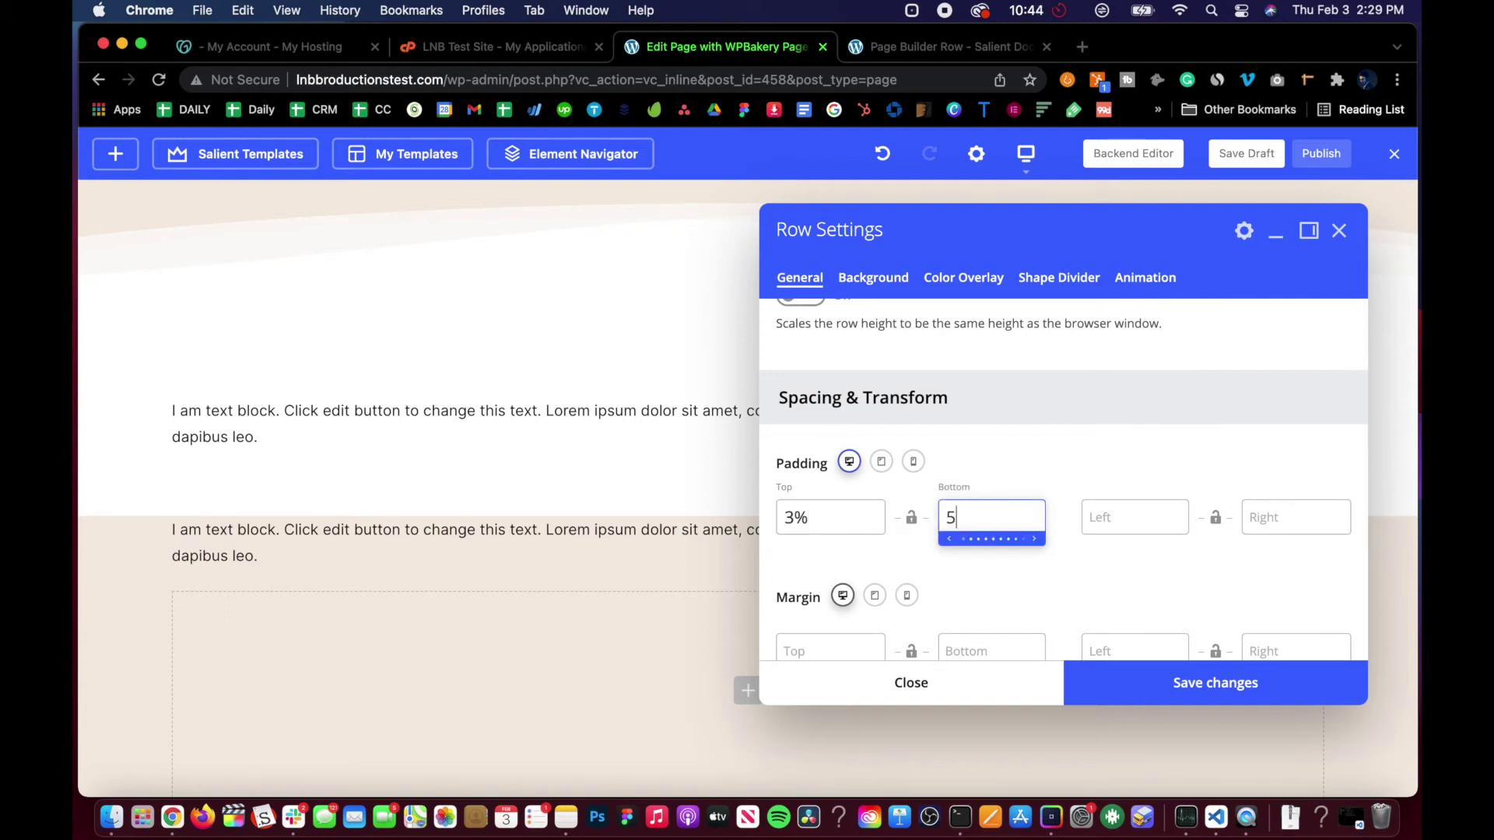
pyautogui.write('5%')
pyautogui.click(1097, 683)
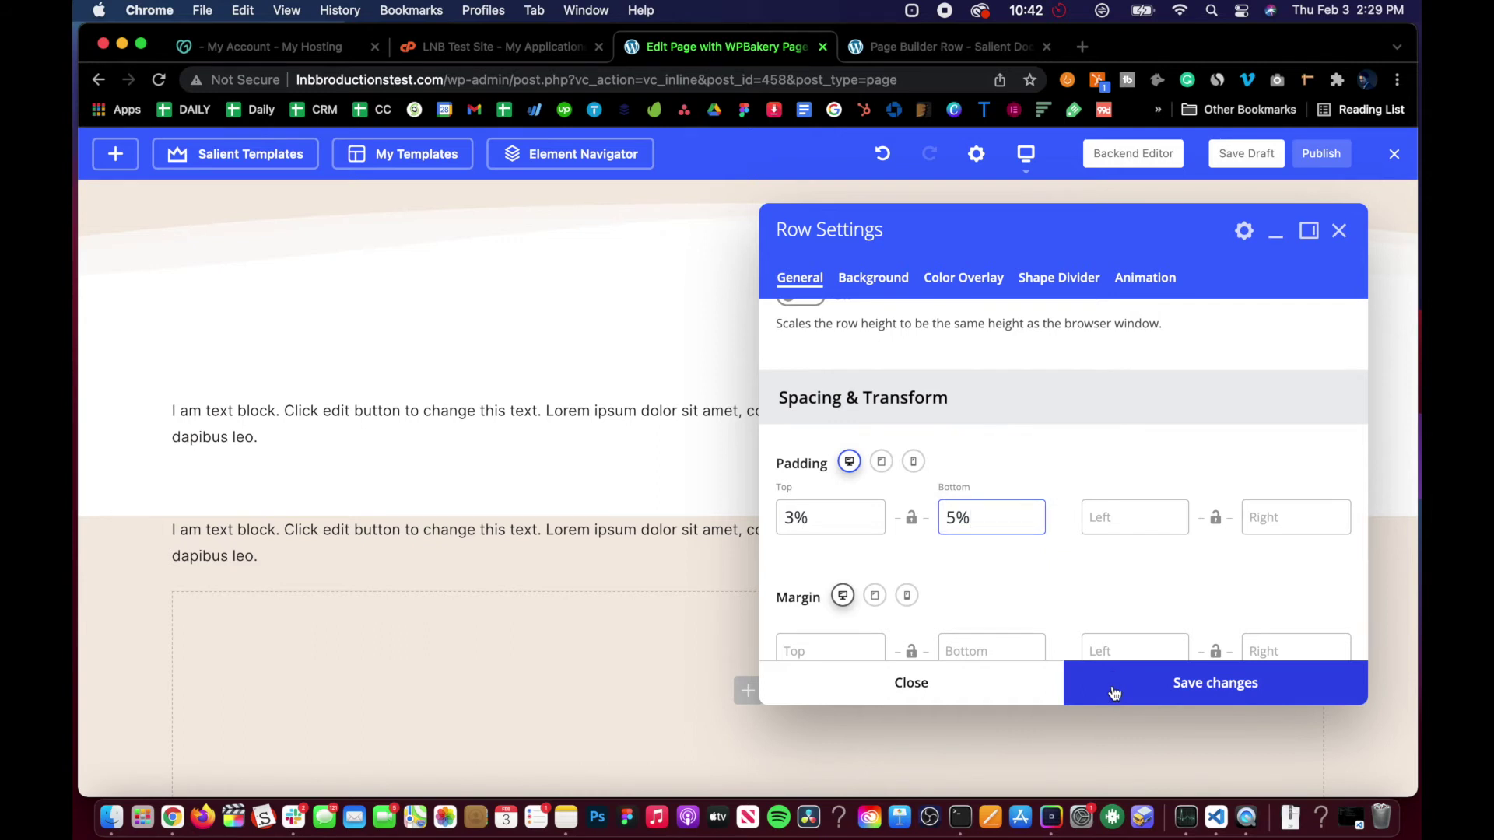
pyautogui.click(909, 692)
# In the beige row's Shape Divider settings, choose the Straight Section shape in white.
pyautogui.scroll(-3, 273, 525)
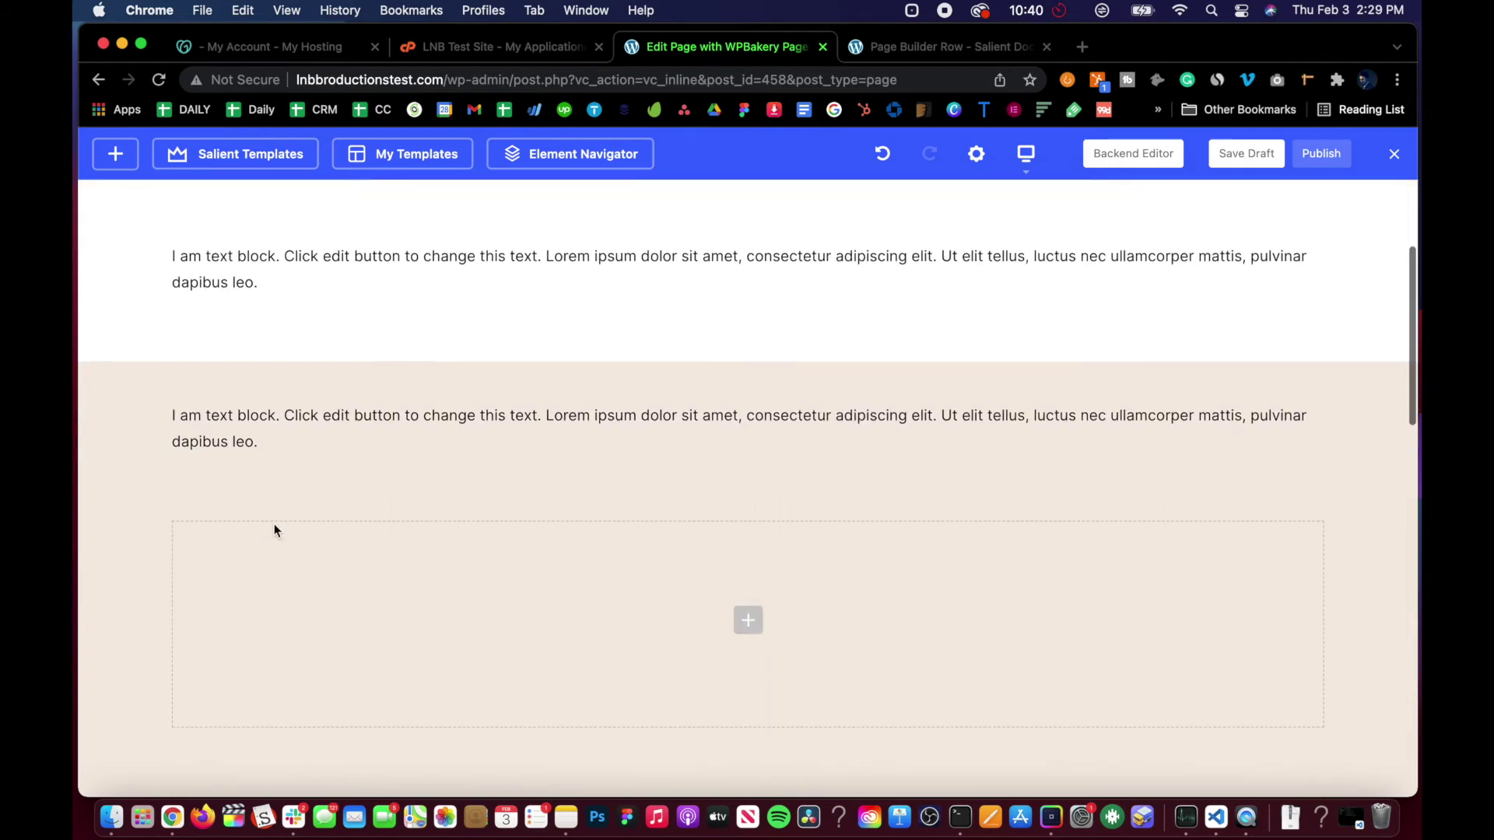
pyautogui.click(215, 393)
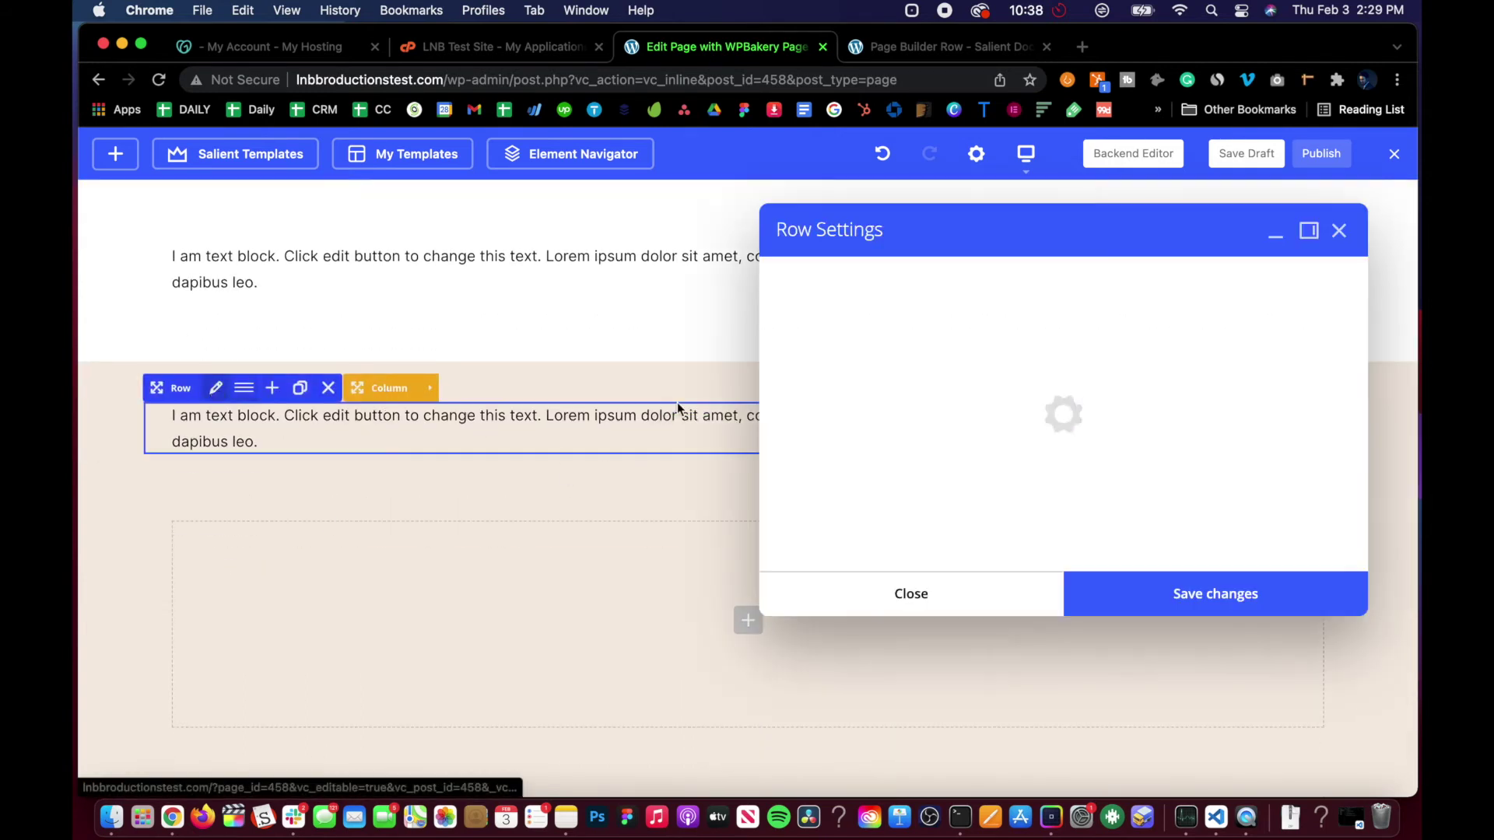
pyautogui.click(1060, 280)
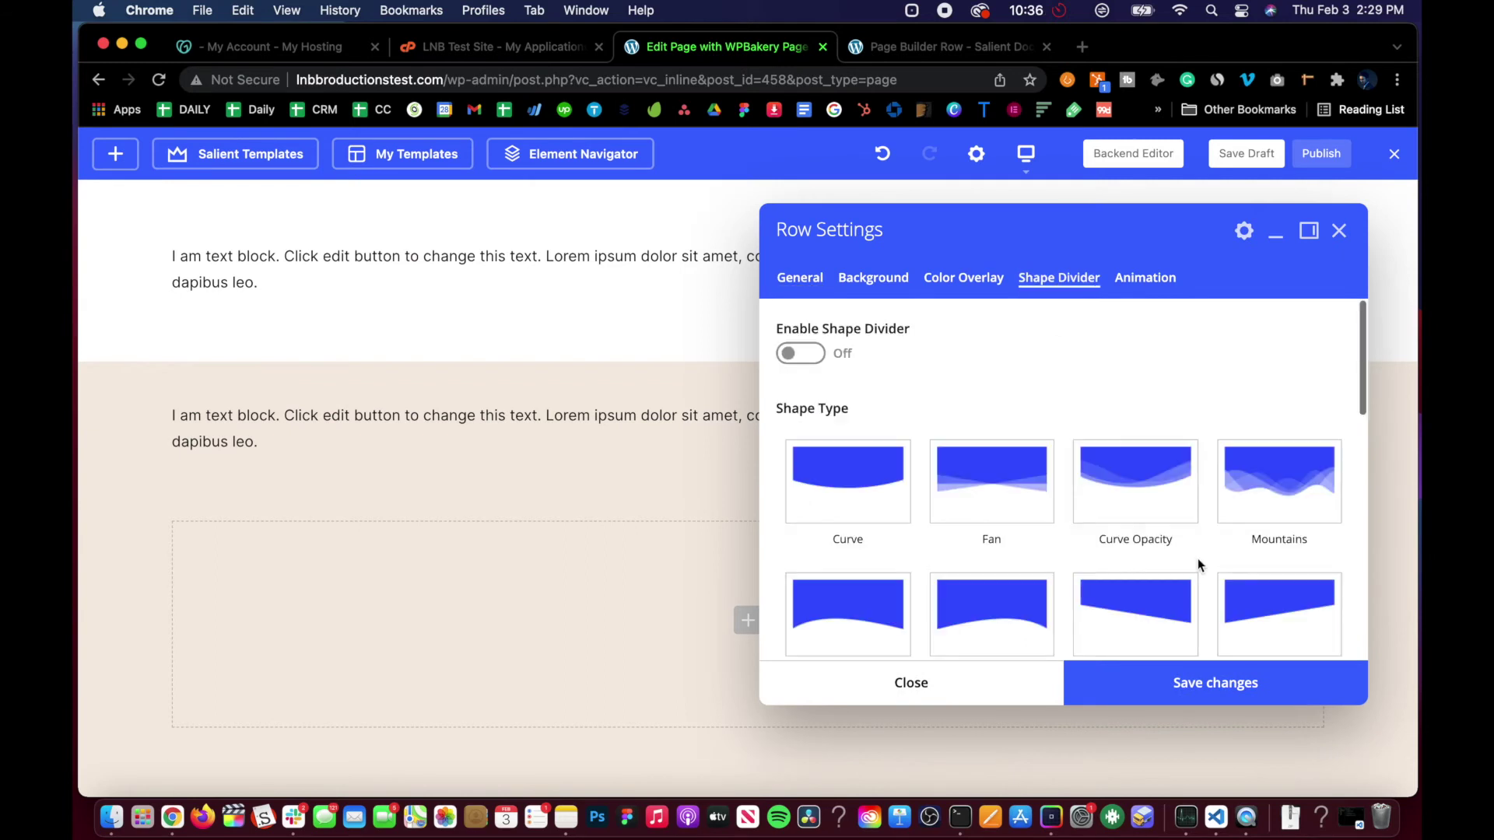
pyautogui.scroll(-3, 1198, 560)
pyautogui.scroll(-2, 1199, 566)
pyautogui.click(1135, 506)
pyautogui.scroll(-2, 1101, 580)
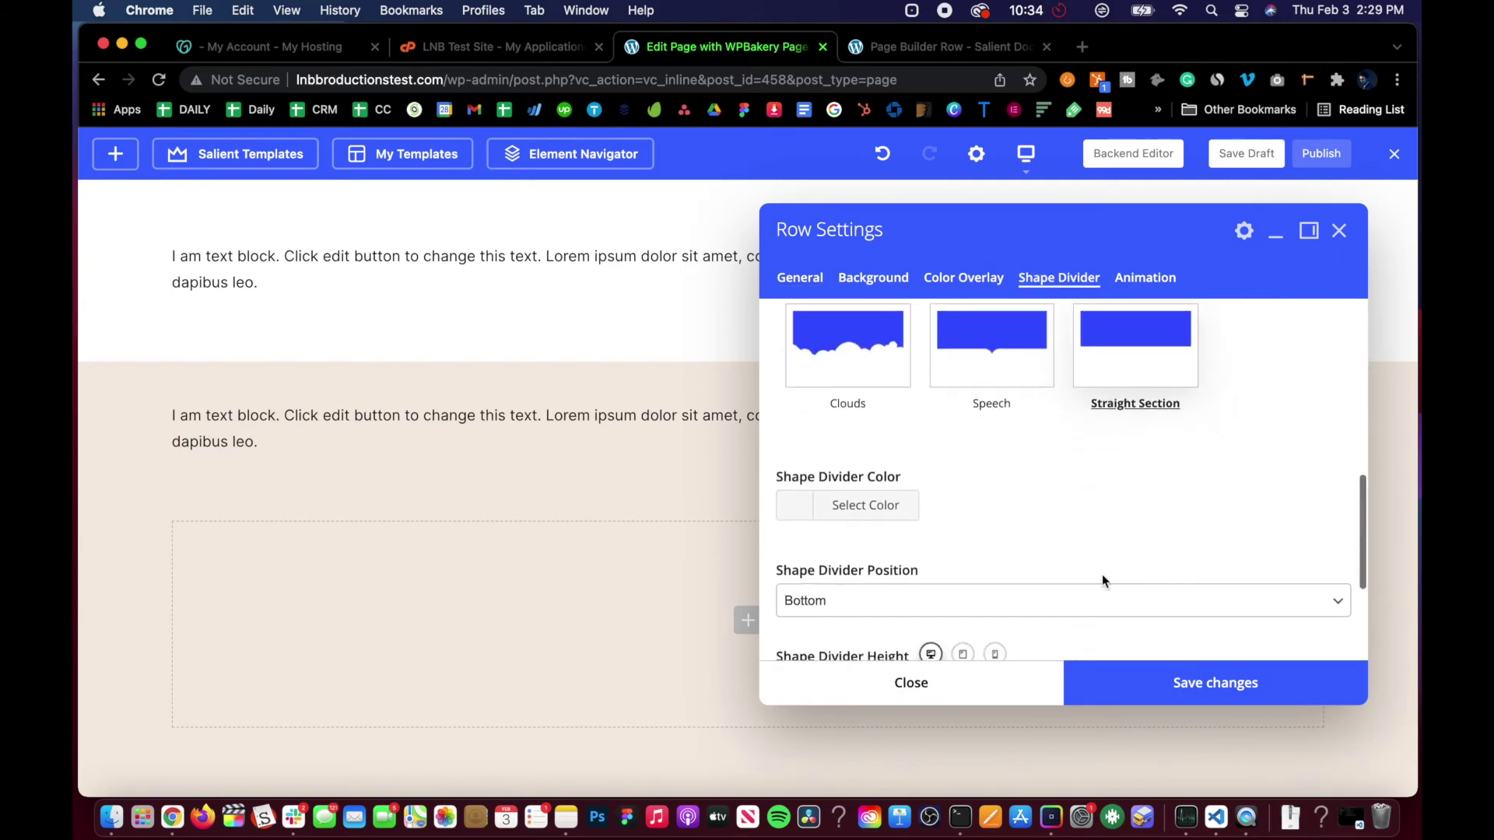
pyautogui.click(852, 512)
pyautogui.scroll(-3, 851, 596)
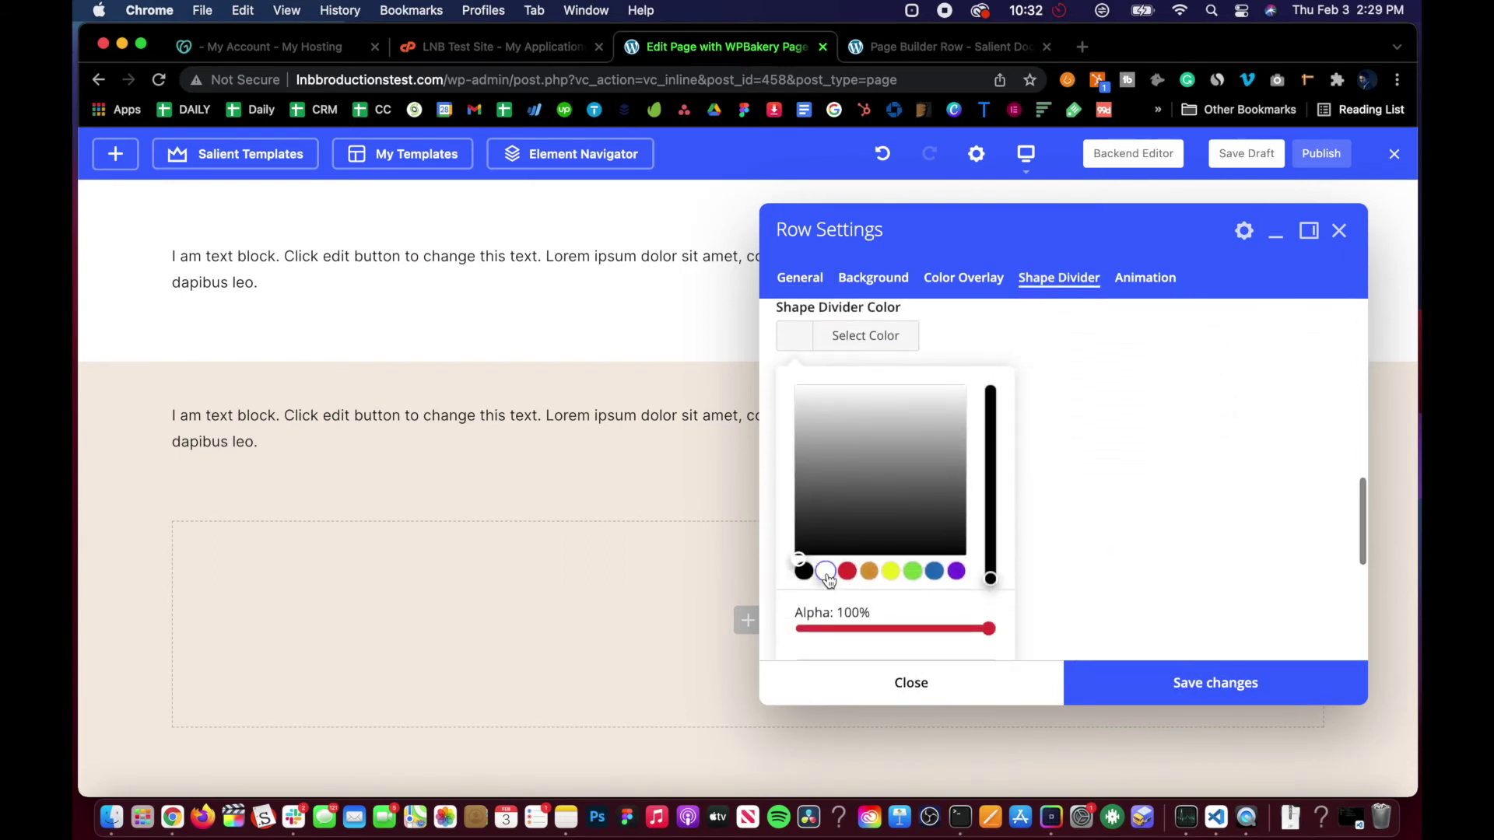
pyautogui.click(825, 572)
pyautogui.click(1058, 364)
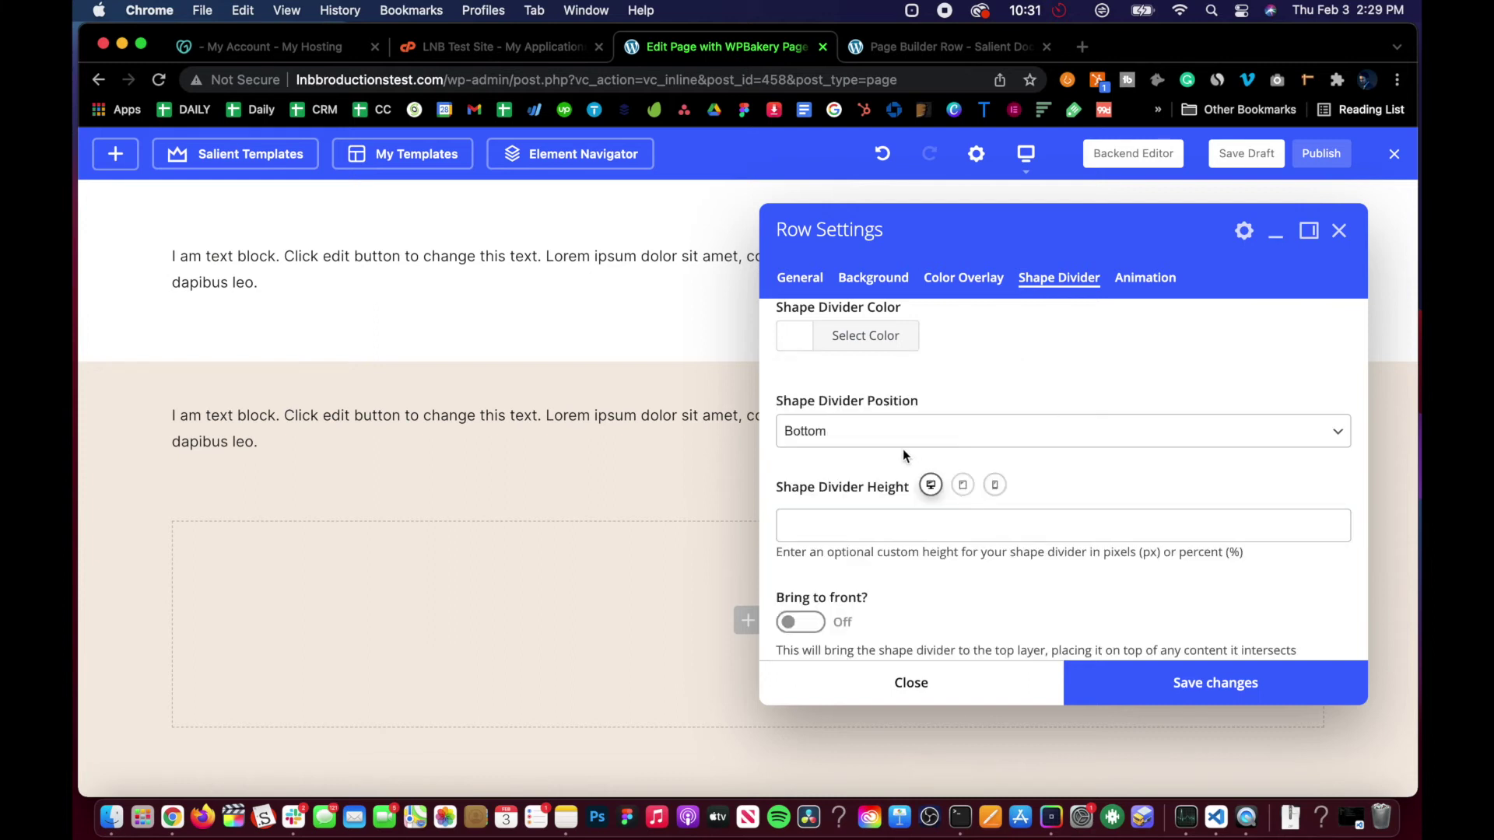
# Set a 5px divider height, switch the shape divider on, and save and close.
pyautogui.click(818, 530)
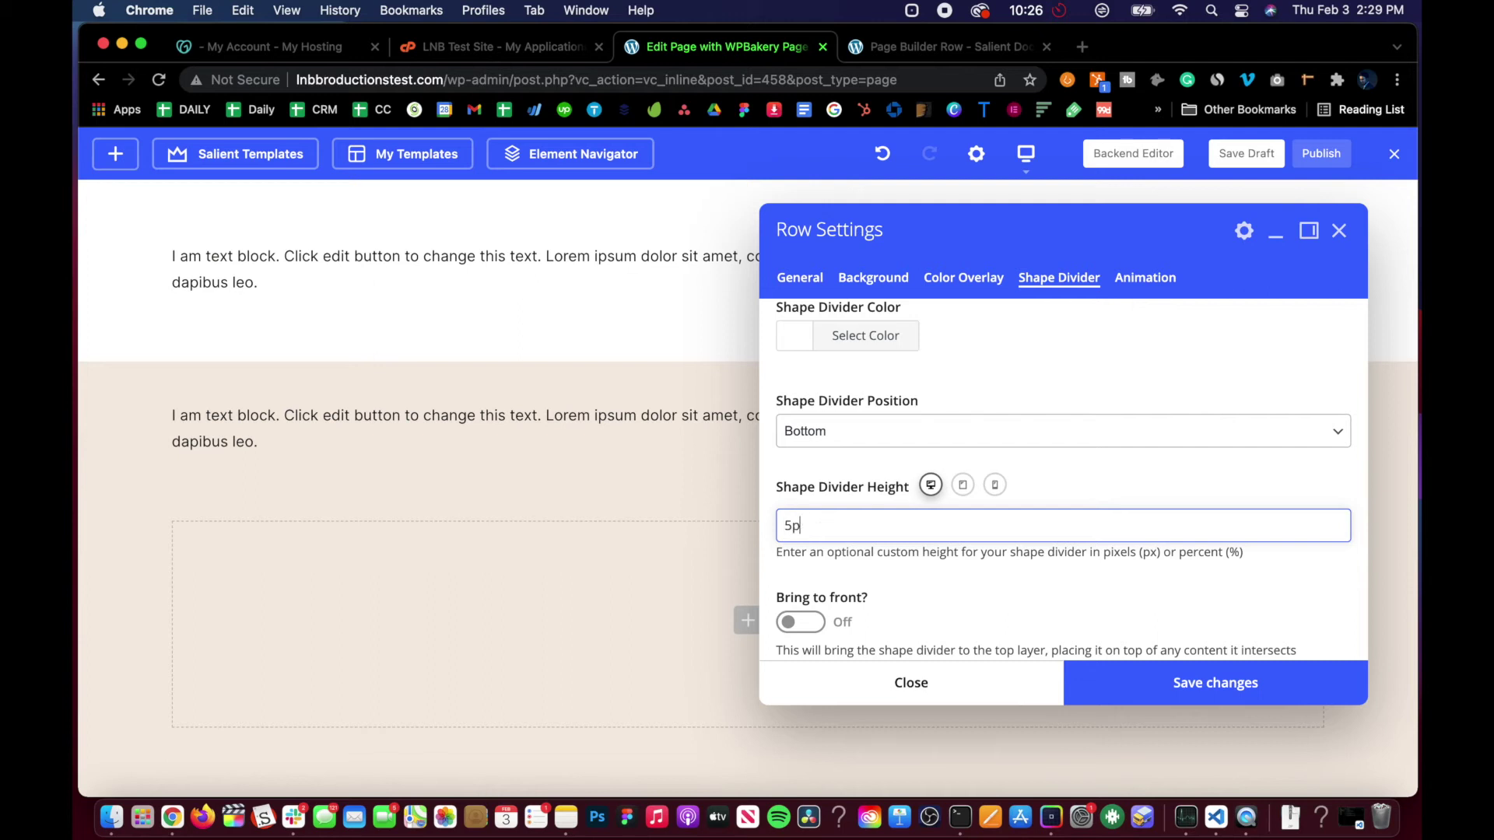
pyautogui.scroll(-1, 840, 559)
pyautogui.click(1187, 683)
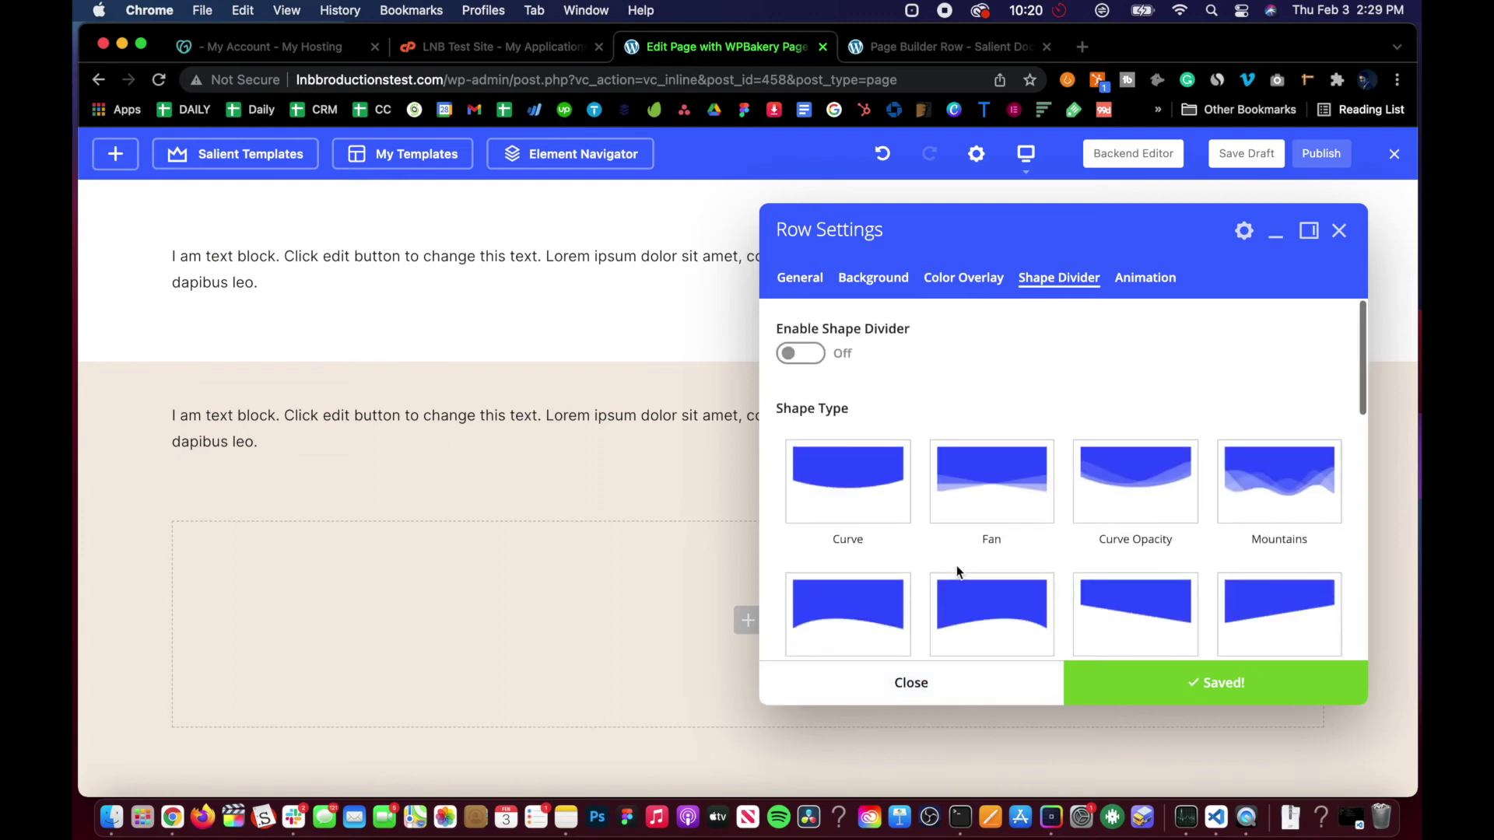
pyautogui.click(794, 356)
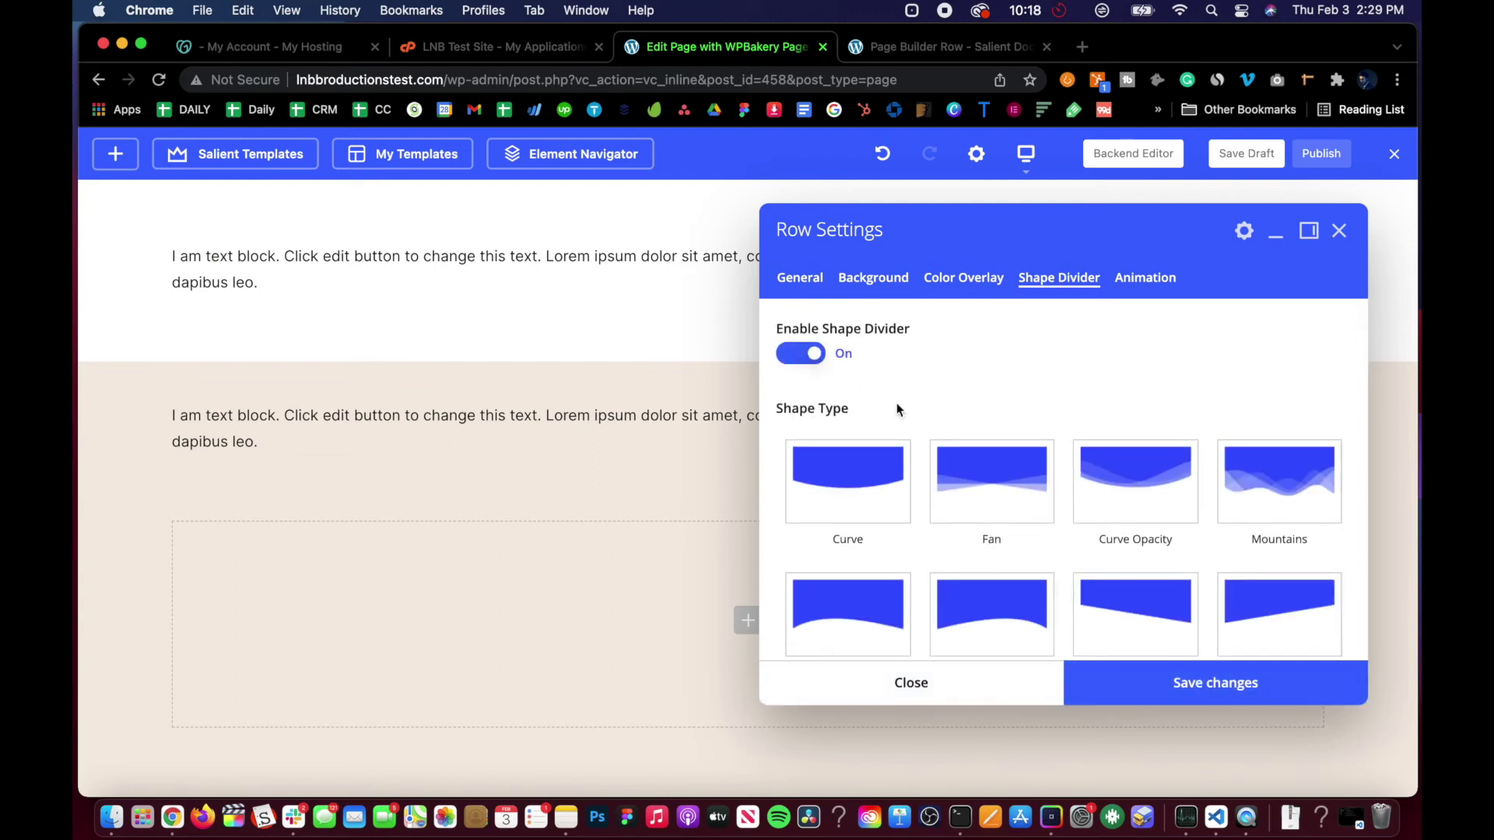
pyautogui.click(1206, 700)
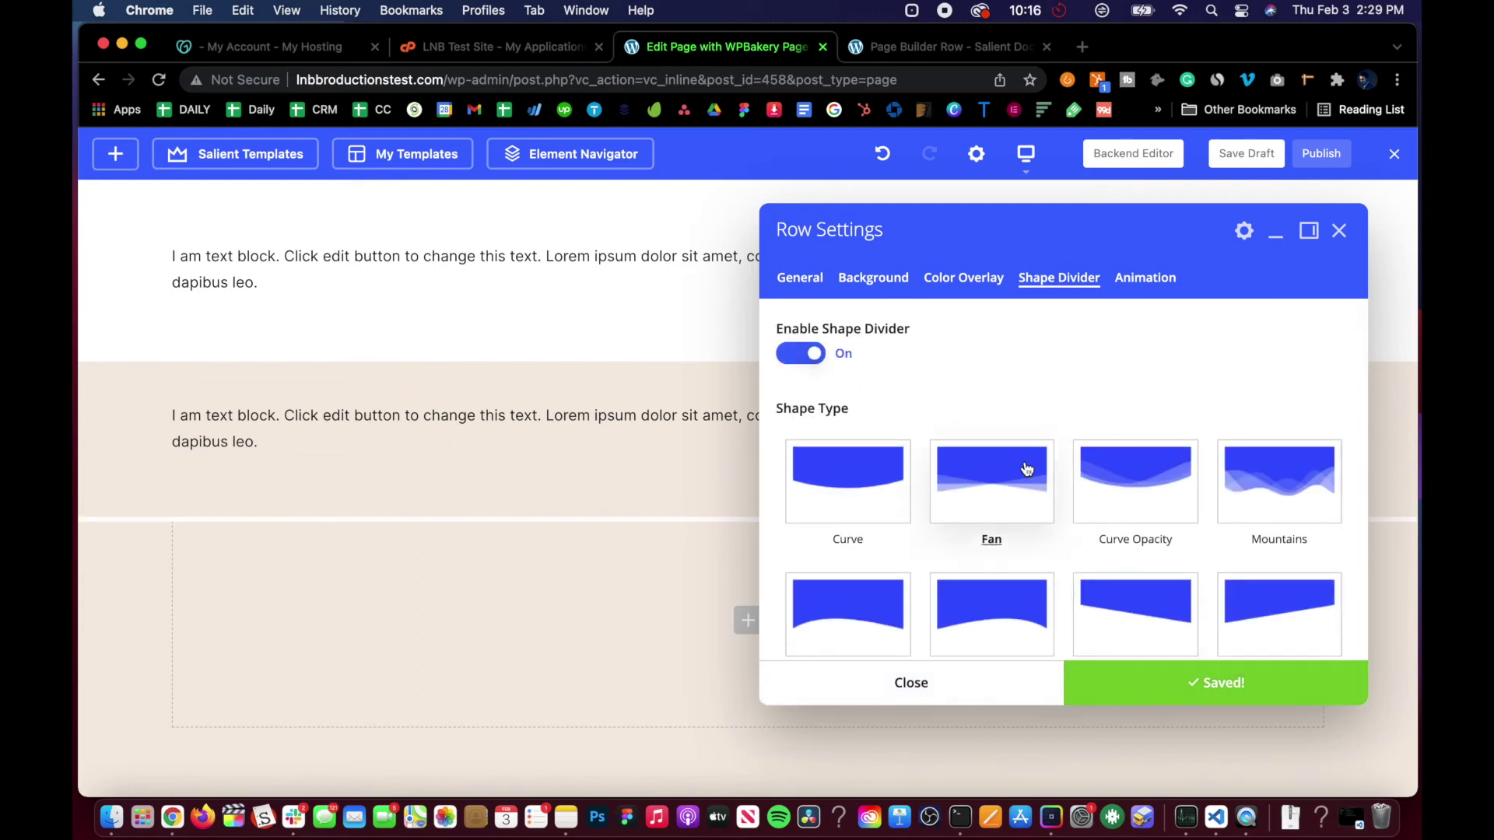
pyautogui.click(865, 683)
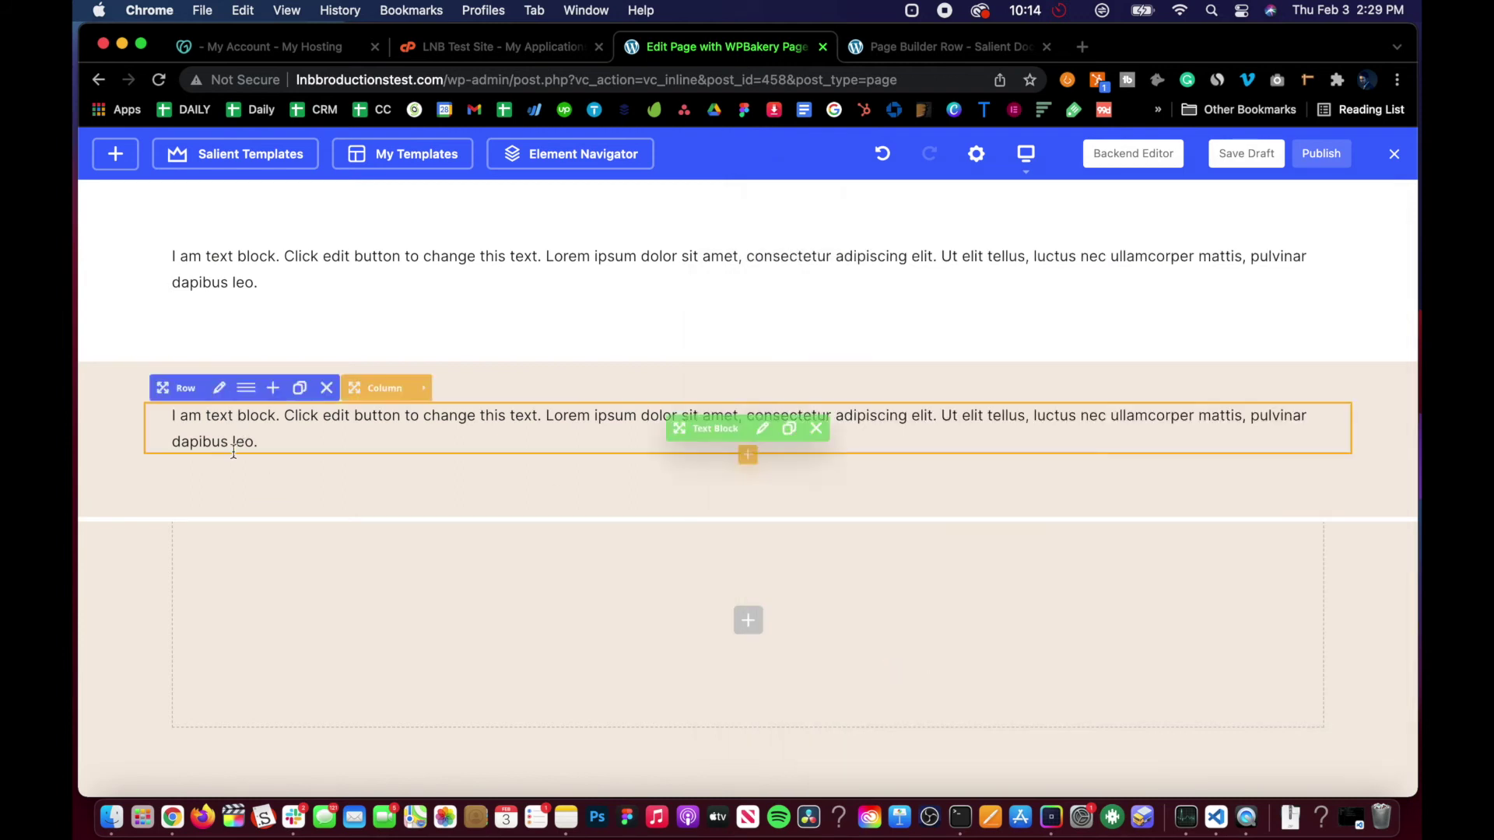
pyautogui.scroll(-2, 284, 622)
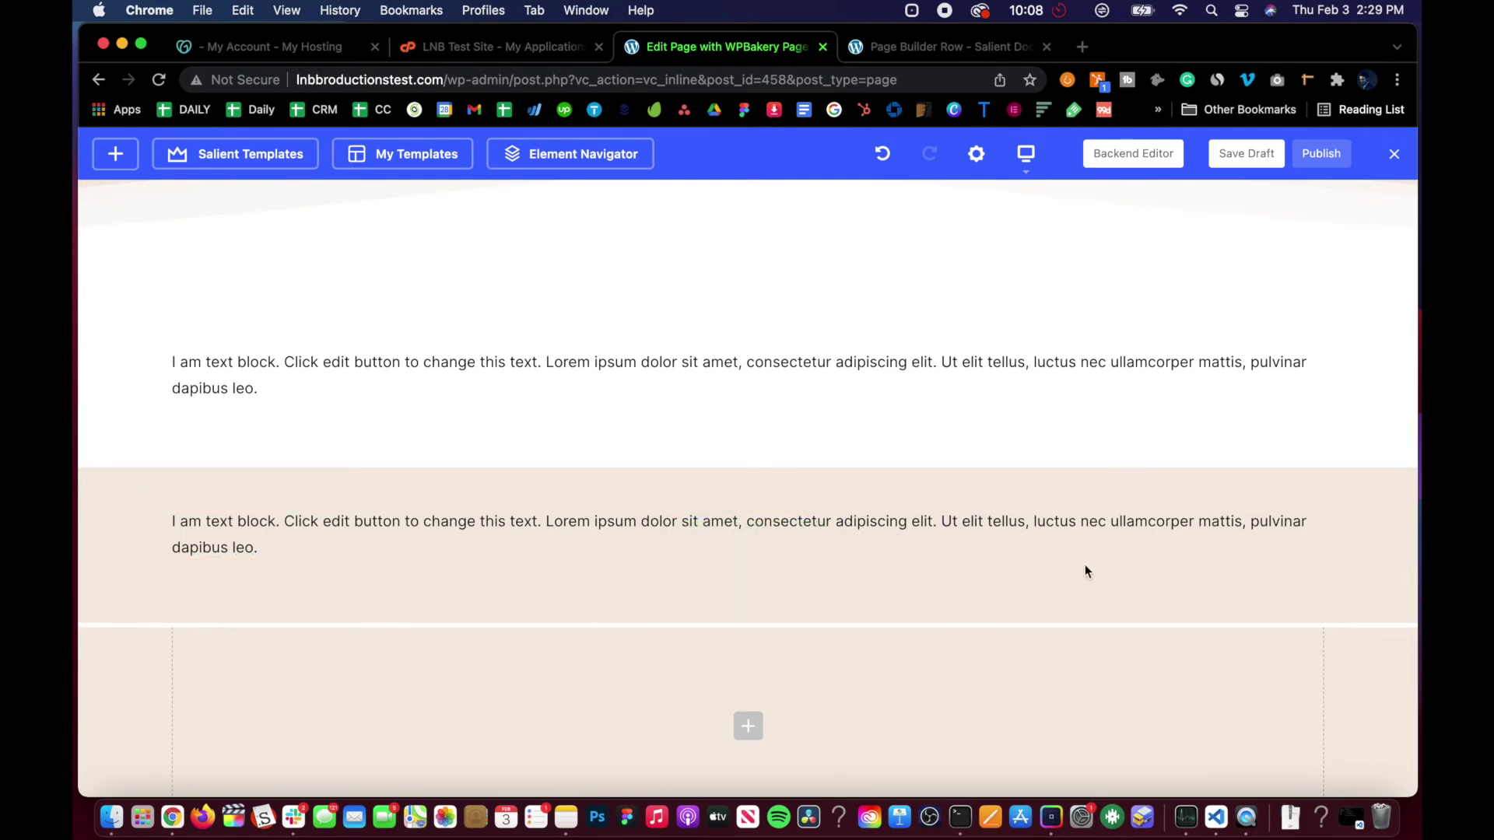
pyautogui.scroll(-2, 398, 677)
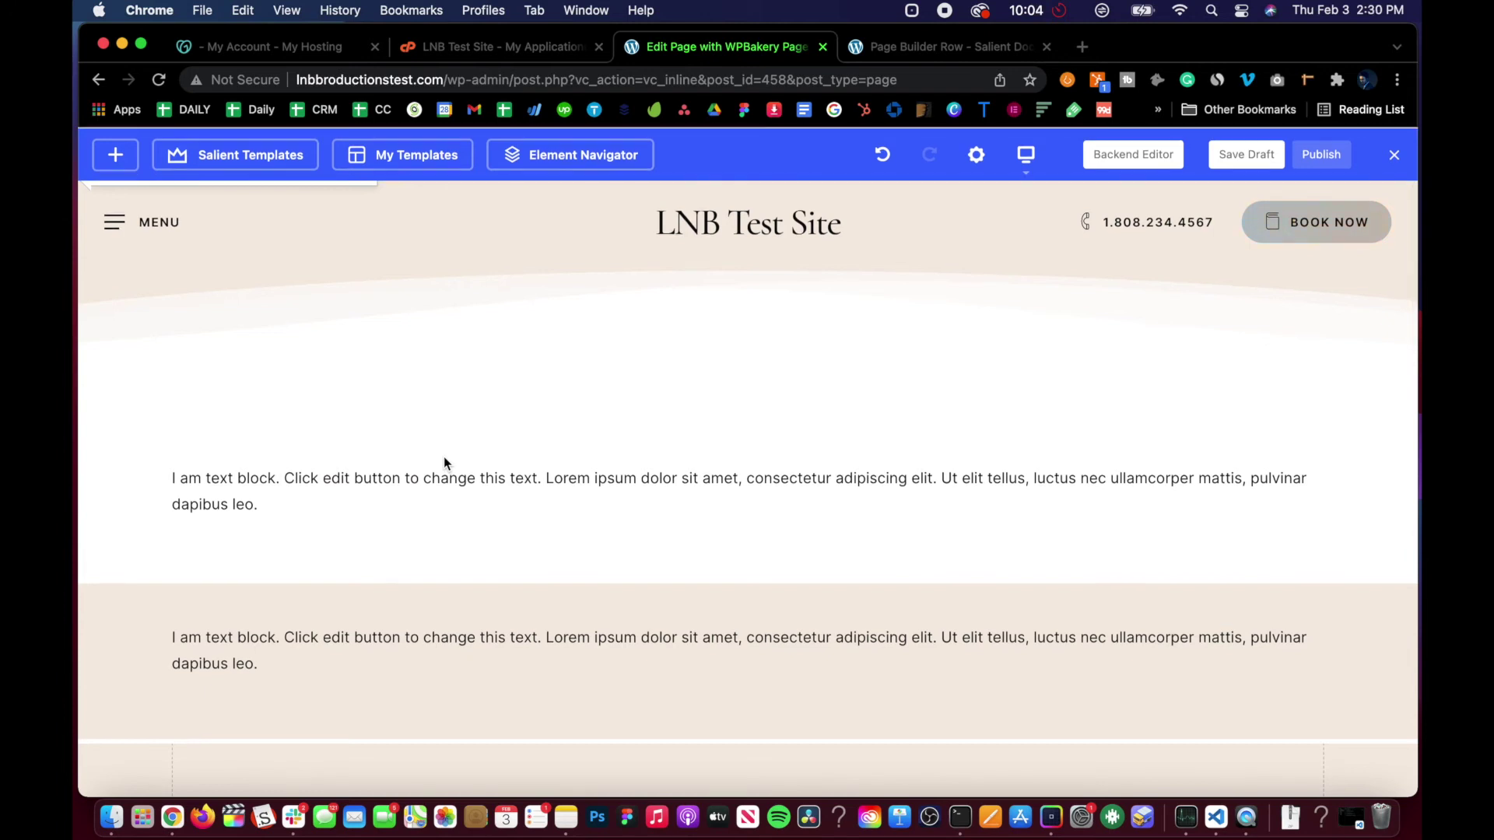
pyautogui.scroll(-3, 443, 458)
pyautogui.scroll(2, 714, 455)
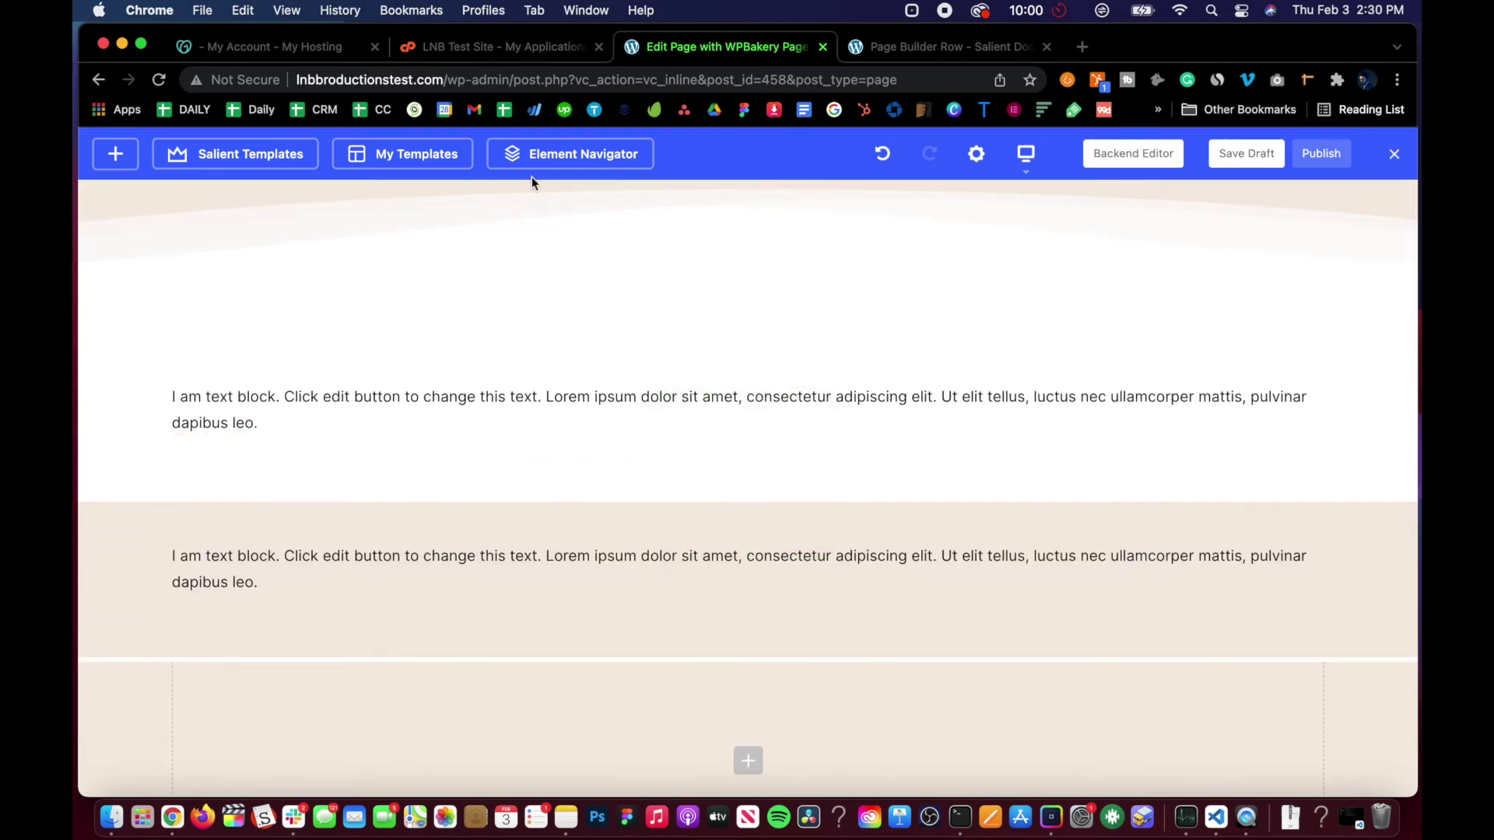
pyautogui.click(906, 50)
pyautogui.scroll(-1, 535, 510)
pyautogui.scroll(-3, 534, 509)
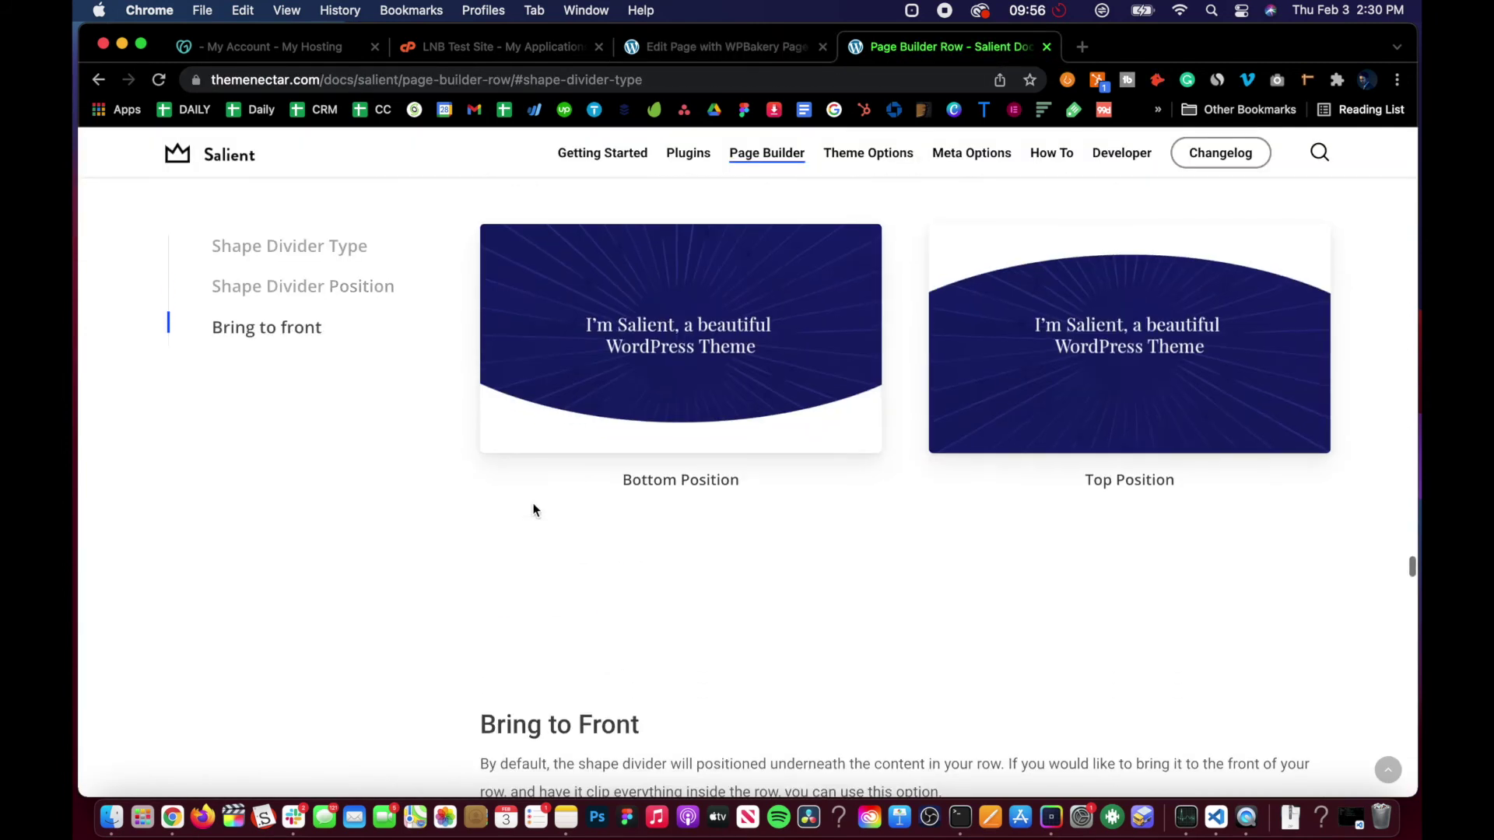
pyautogui.scroll(-9, 534, 510)
pyautogui.scroll(1, 534, 506)
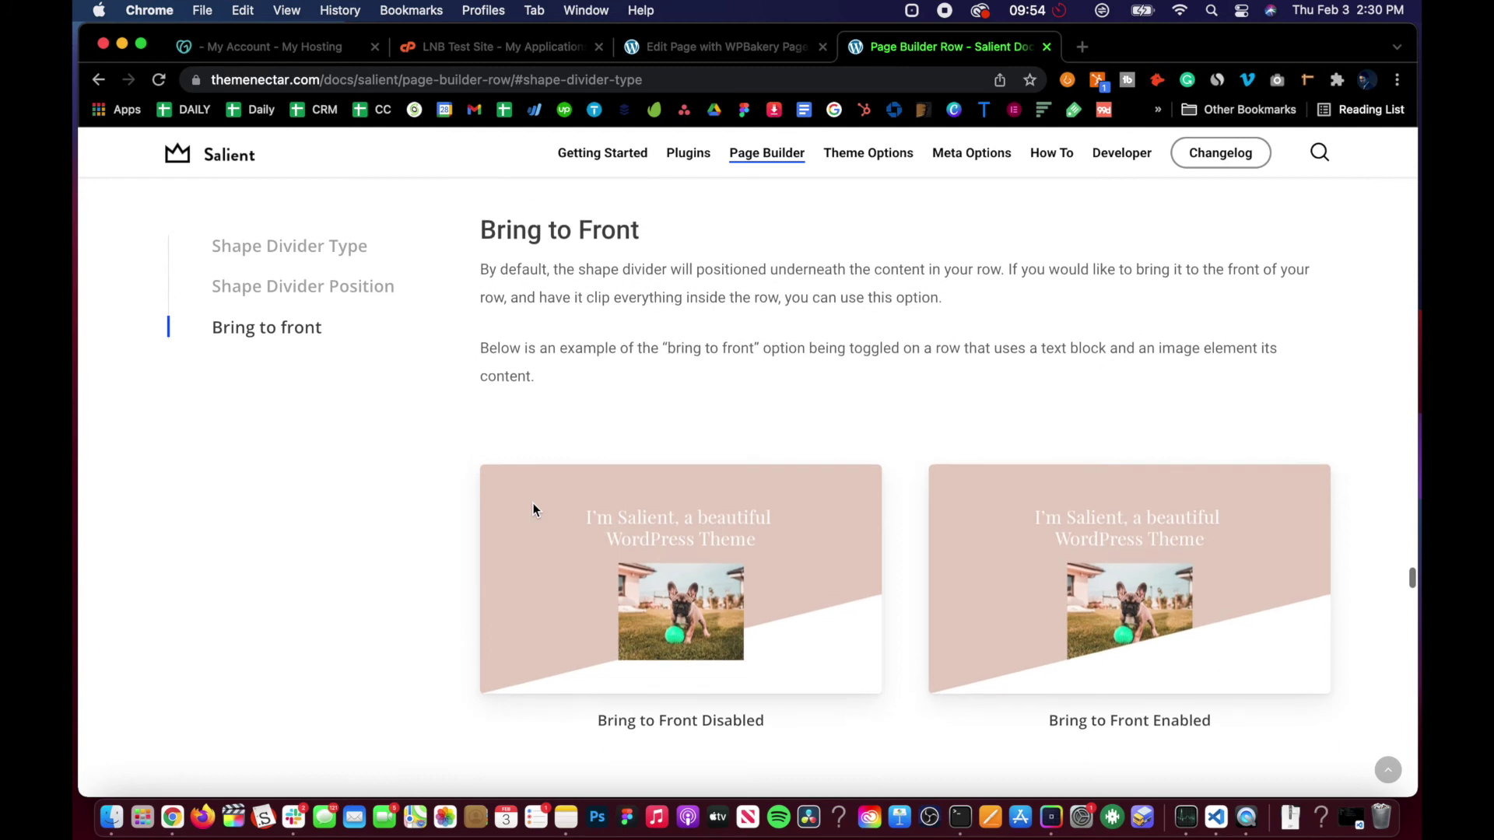
pyautogui.click(689, 47)
# Set the first row's shape divider position to Bottom + Top and save.
pyautogui.scroll(2, 613, 470)
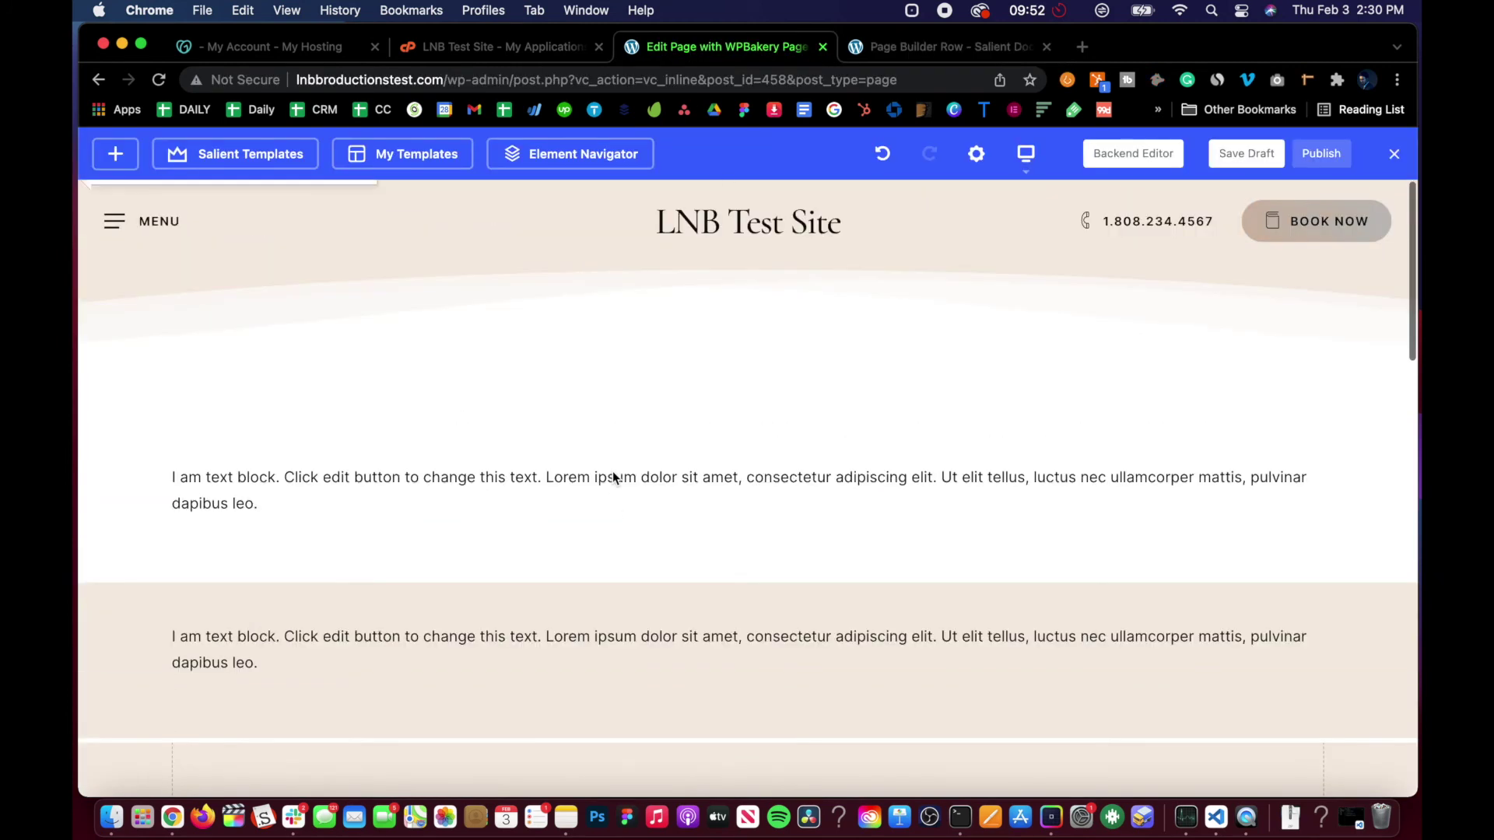
pyautogui.moveTo(612, 471)
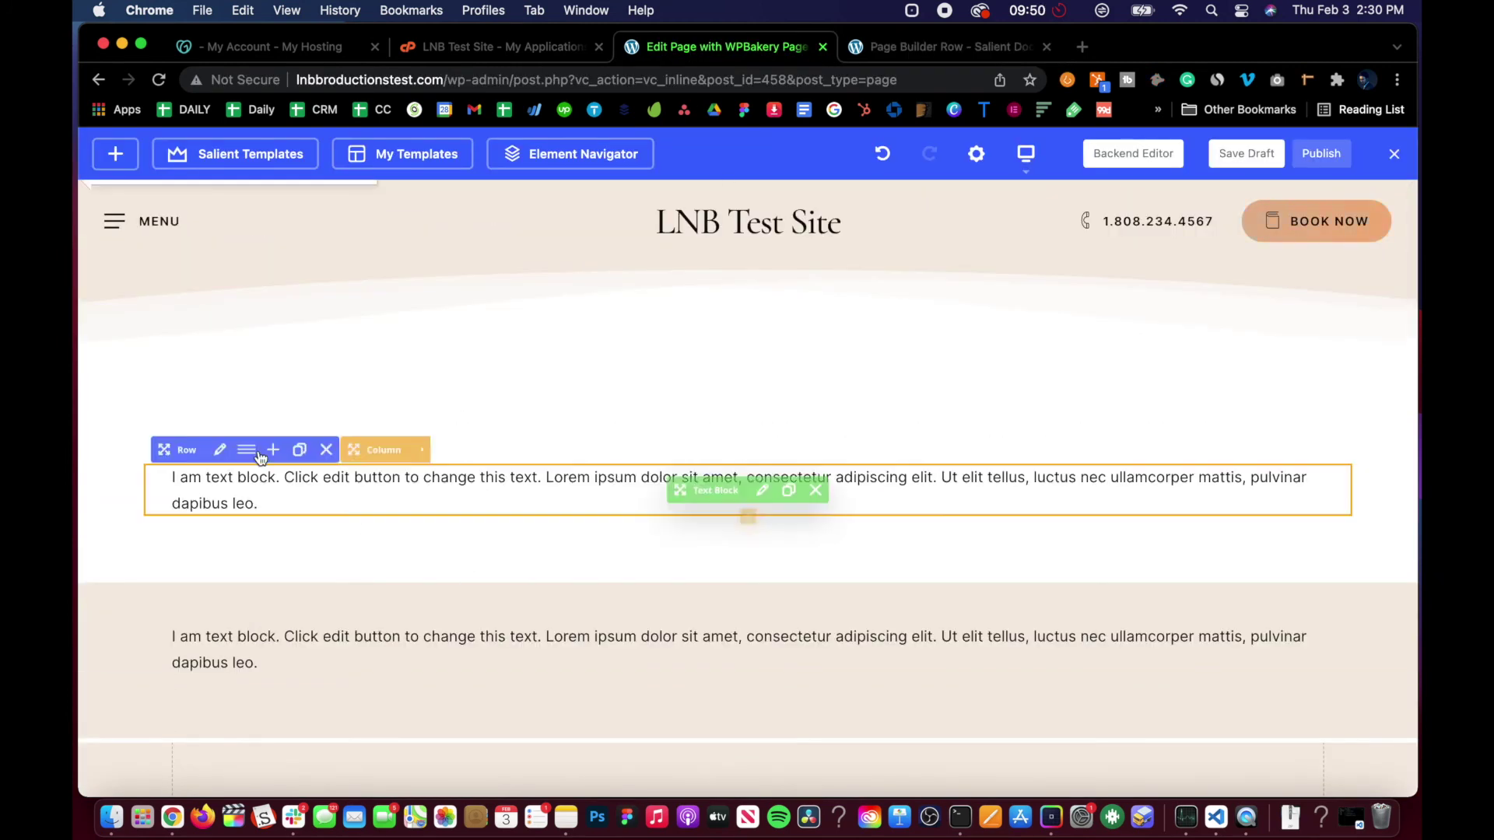
pyautogui.click(217, 451)
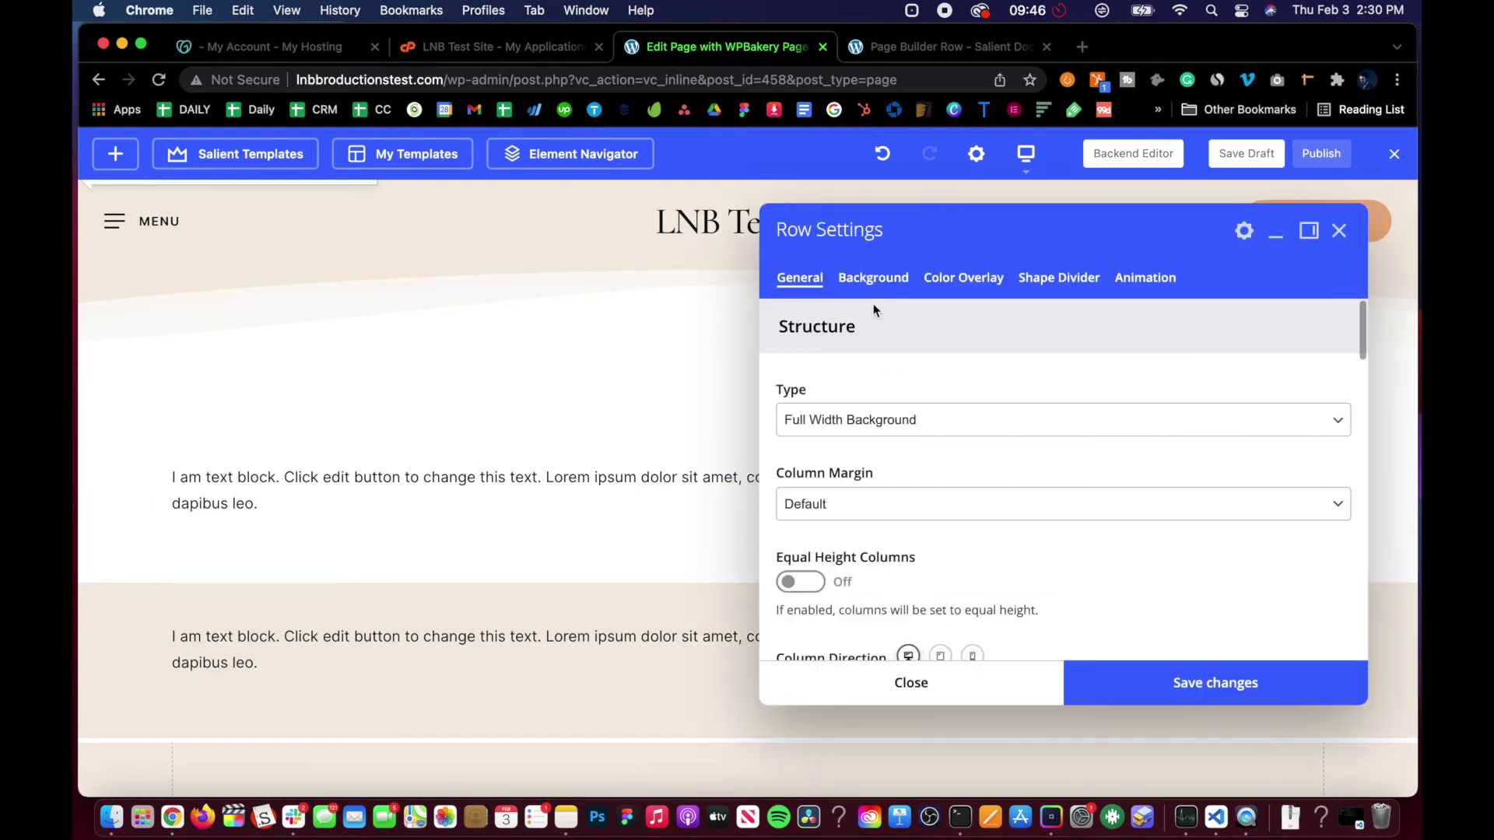
pyautogui.click(1081, 281)
pyautogui.scroll(-10, 832, 554)
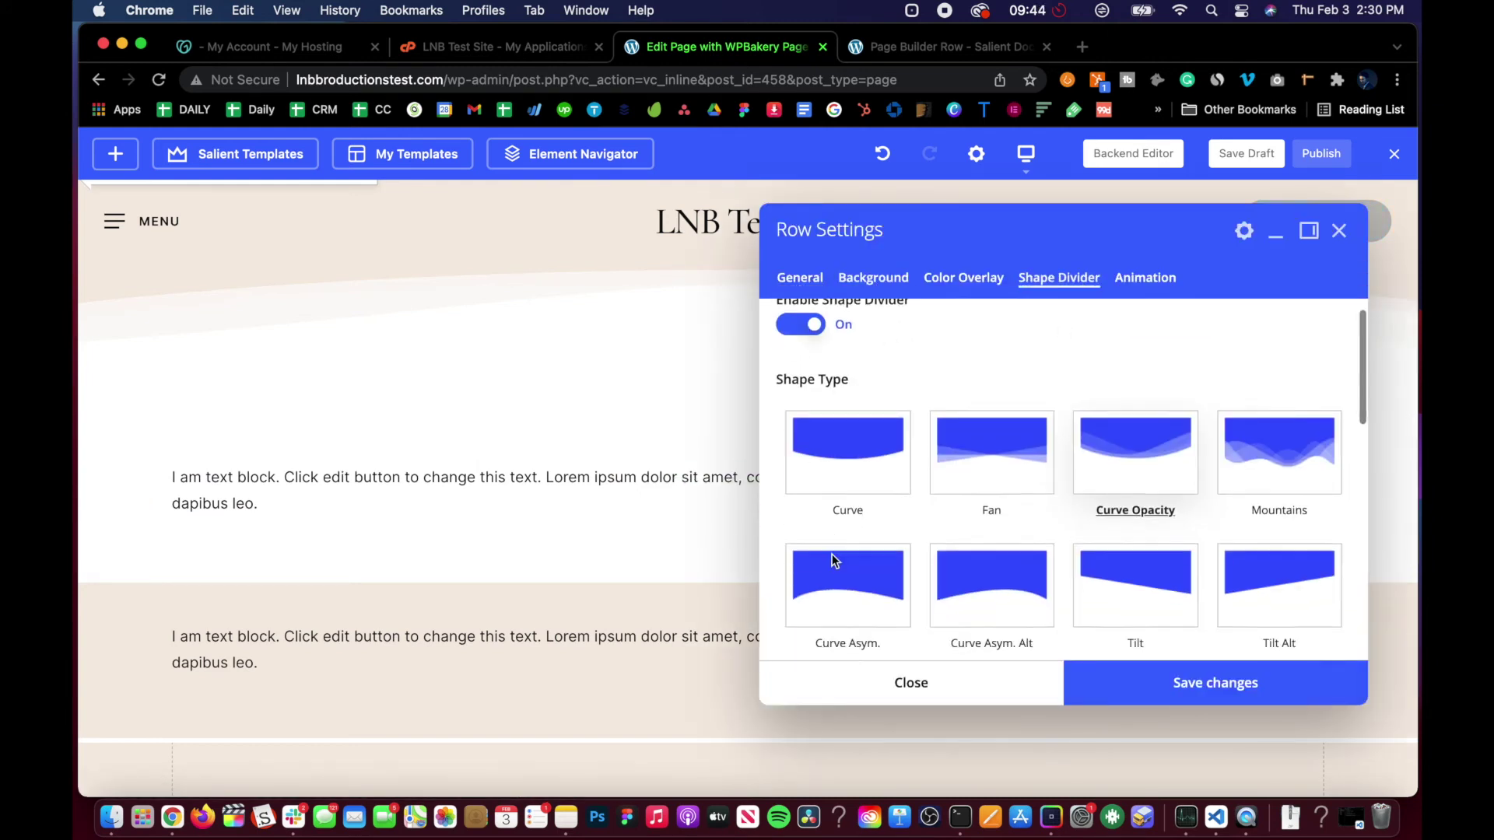
pyautogui.click(833, 544)
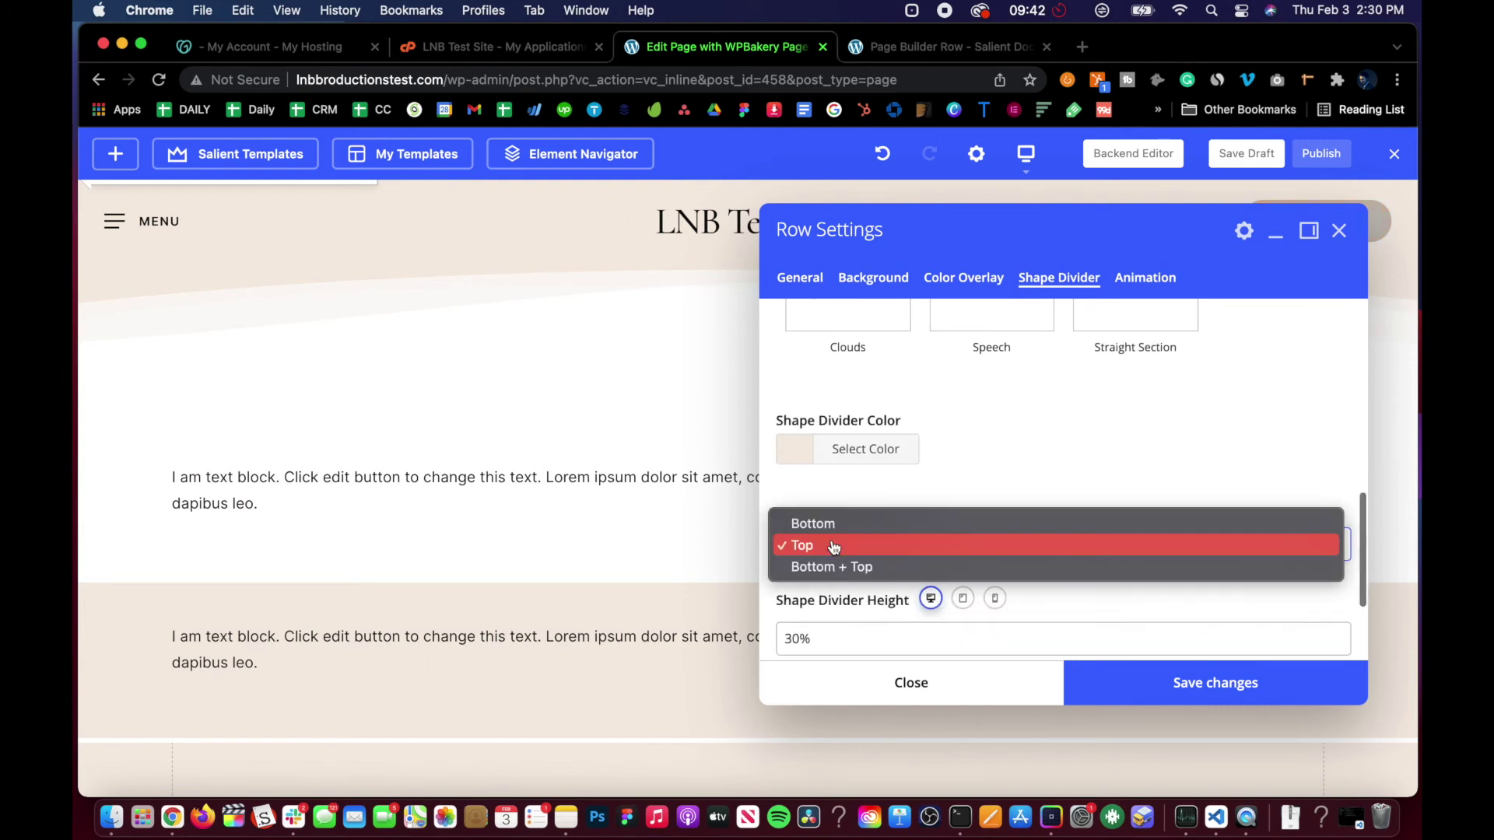
pyautogui.click(840, 563)
pyautogui.click(1120, 694)
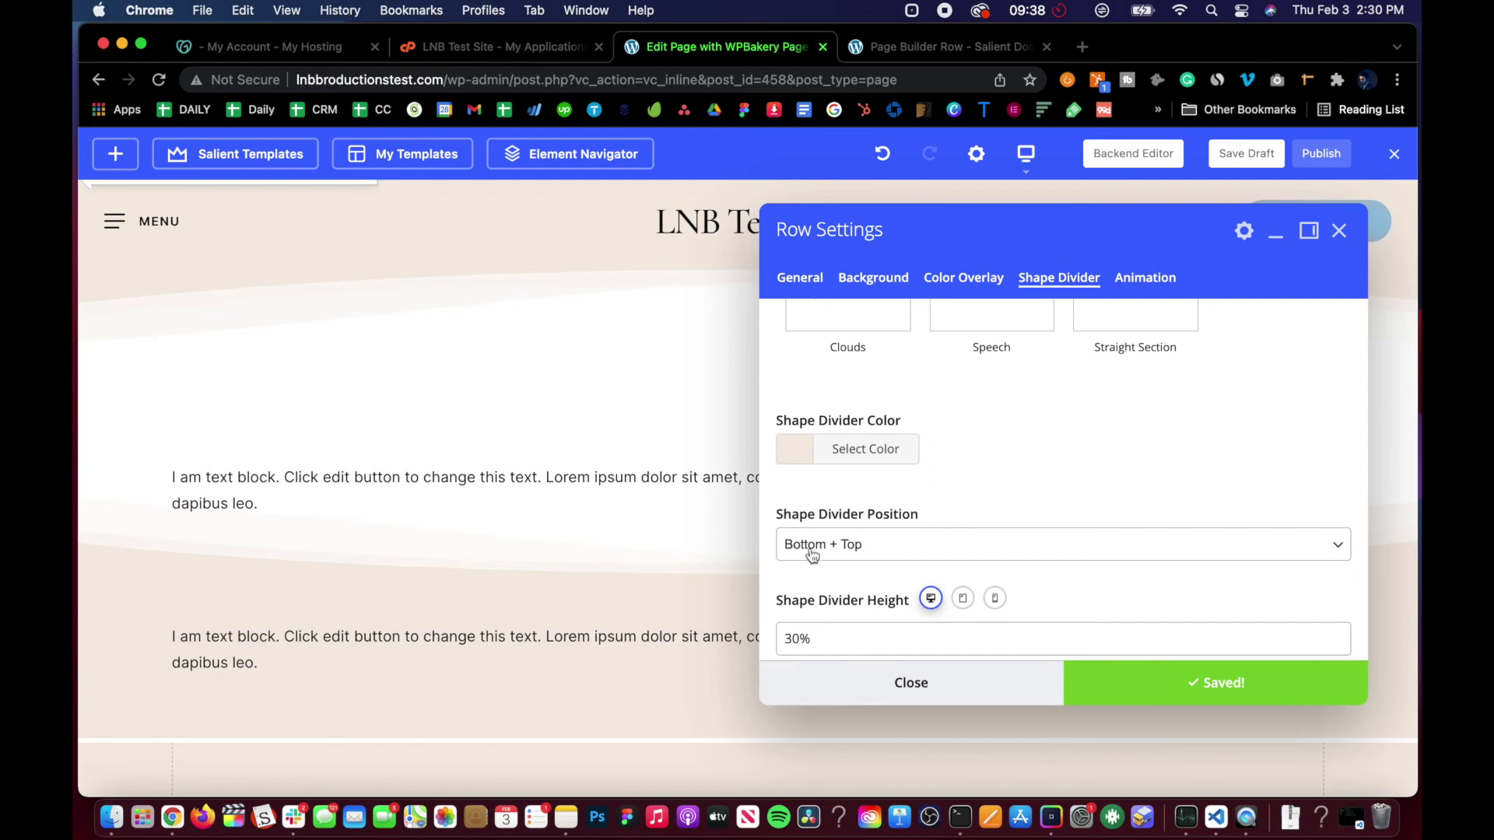
# Change the divider height to 45% and save.
pyautogui.click(800, 638)
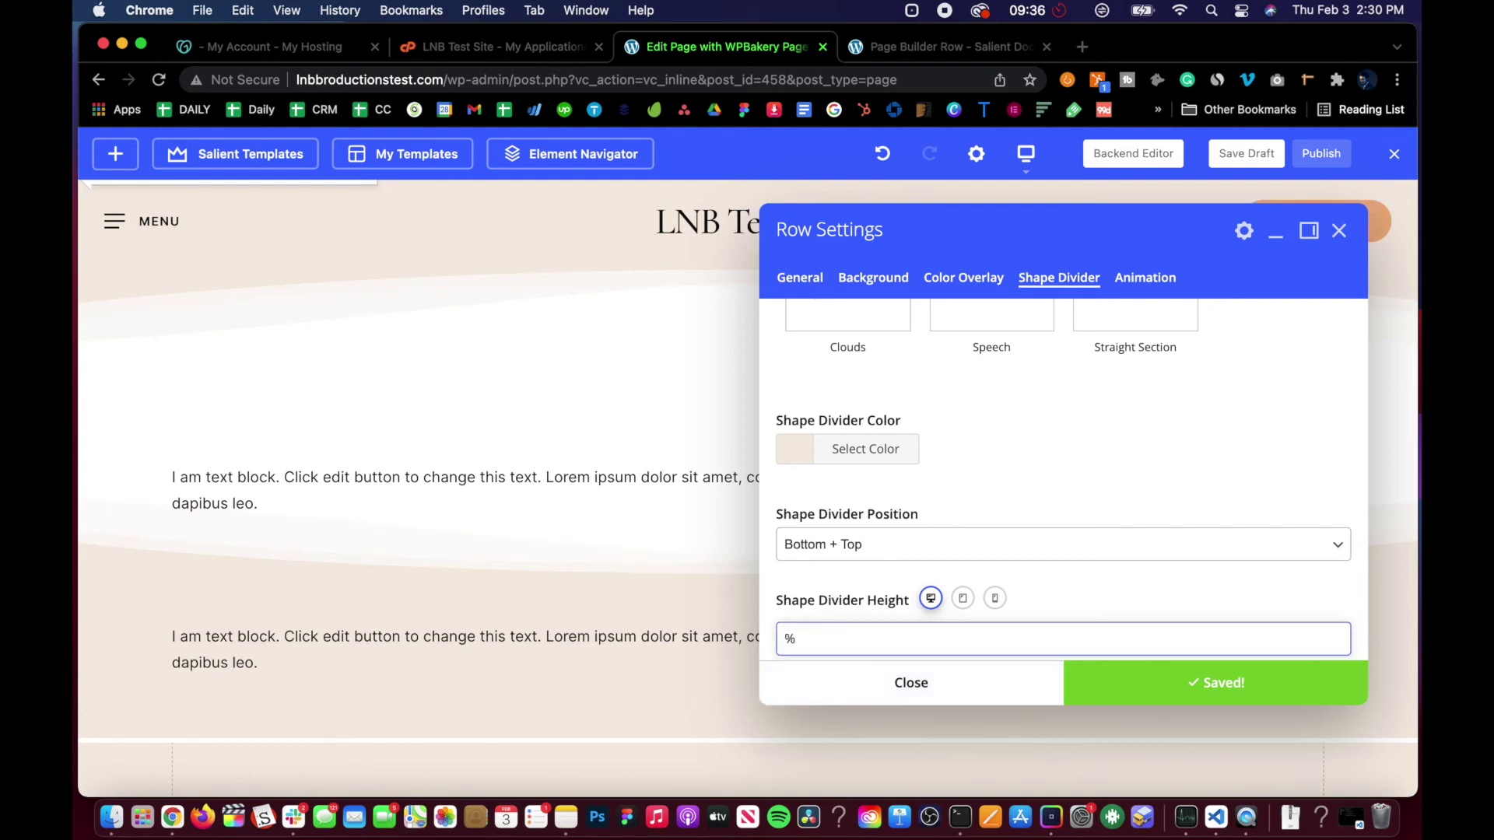
pyautogui.write('45')
pyautogui.click(1128, 692)
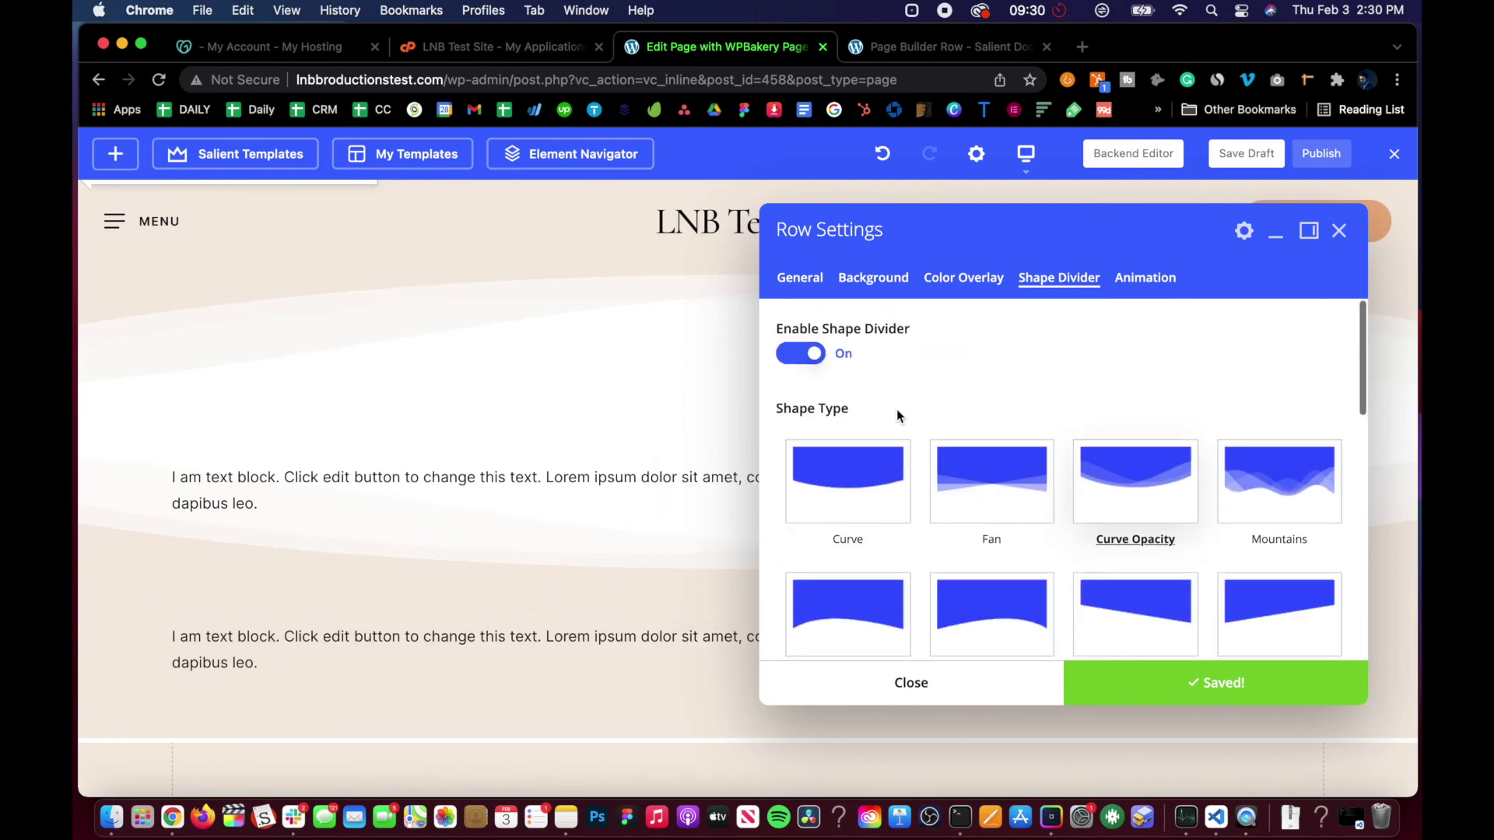
pyautogui.scroll(-3, 894, 420)
pyautogui.scroll(1, 1007, 448)
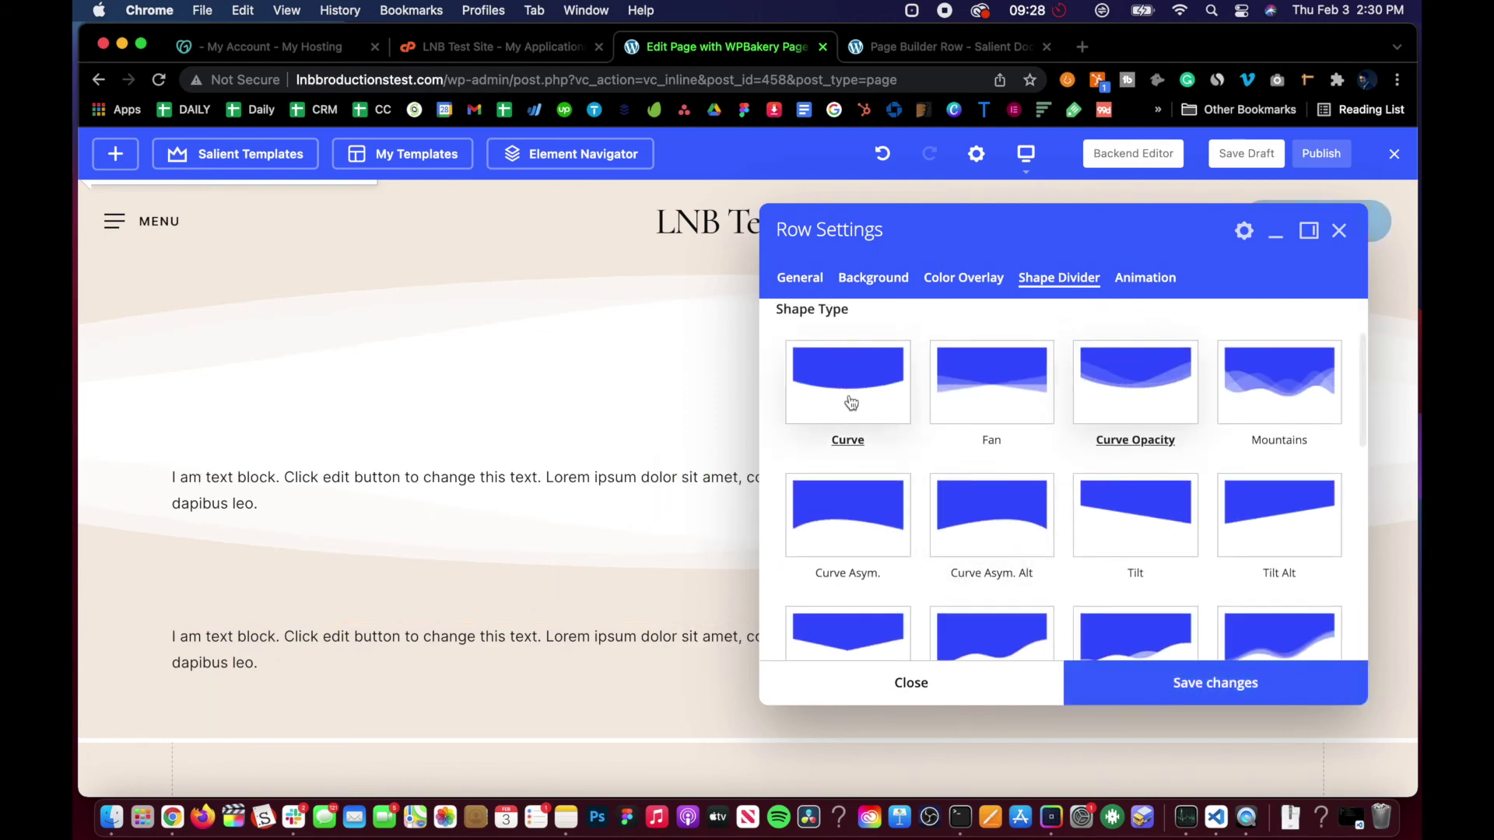
pyautogui.scroll(-2, 1025, 535)
# Switch the first row's divider to the Clouds shape, turn Bring to front on, and save.
pyautogui.scroll(3, 1245, 513)
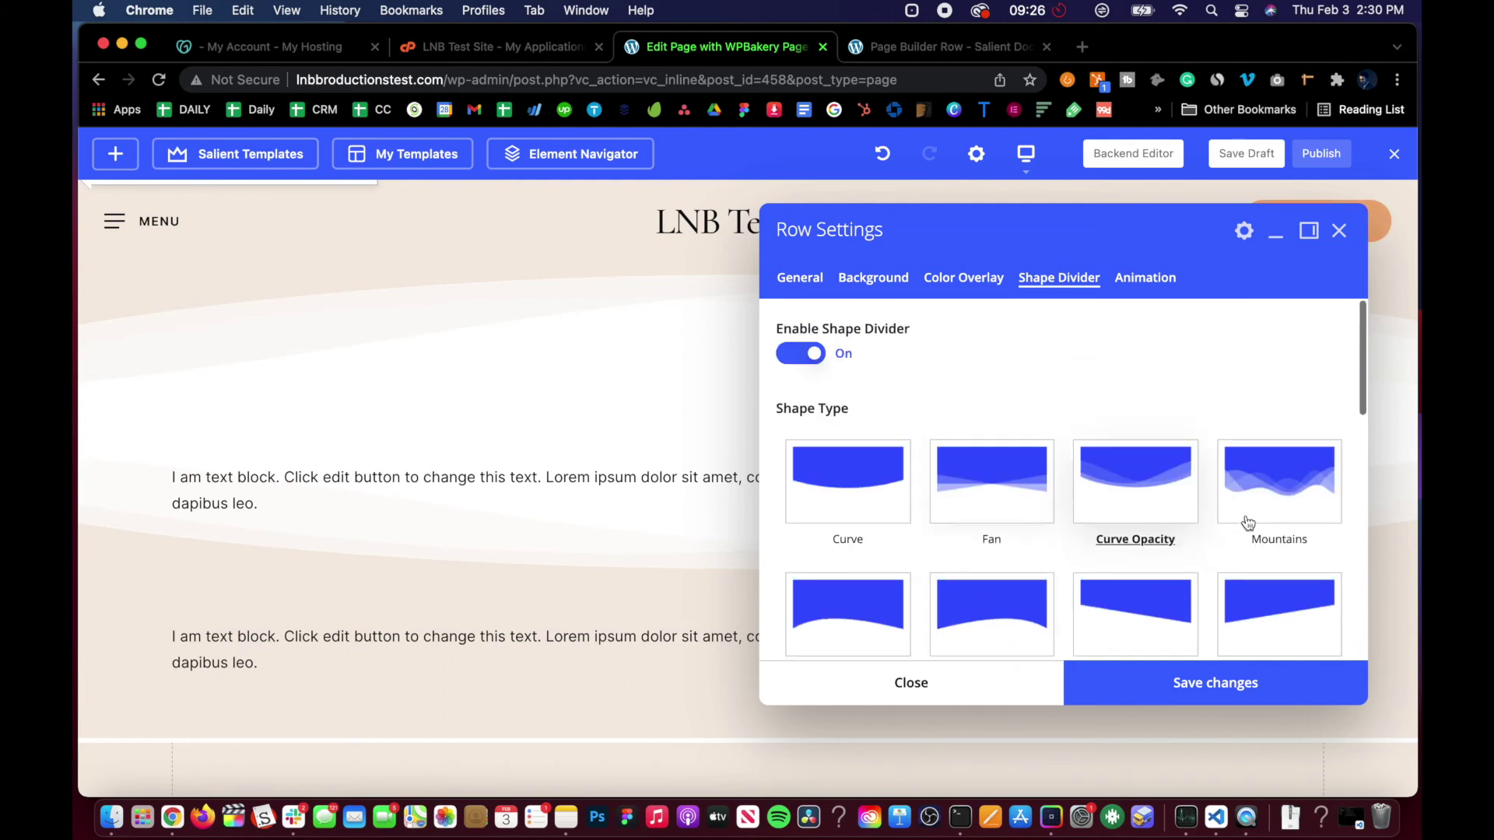
pyautogui.scroll(-4, 885, 498)
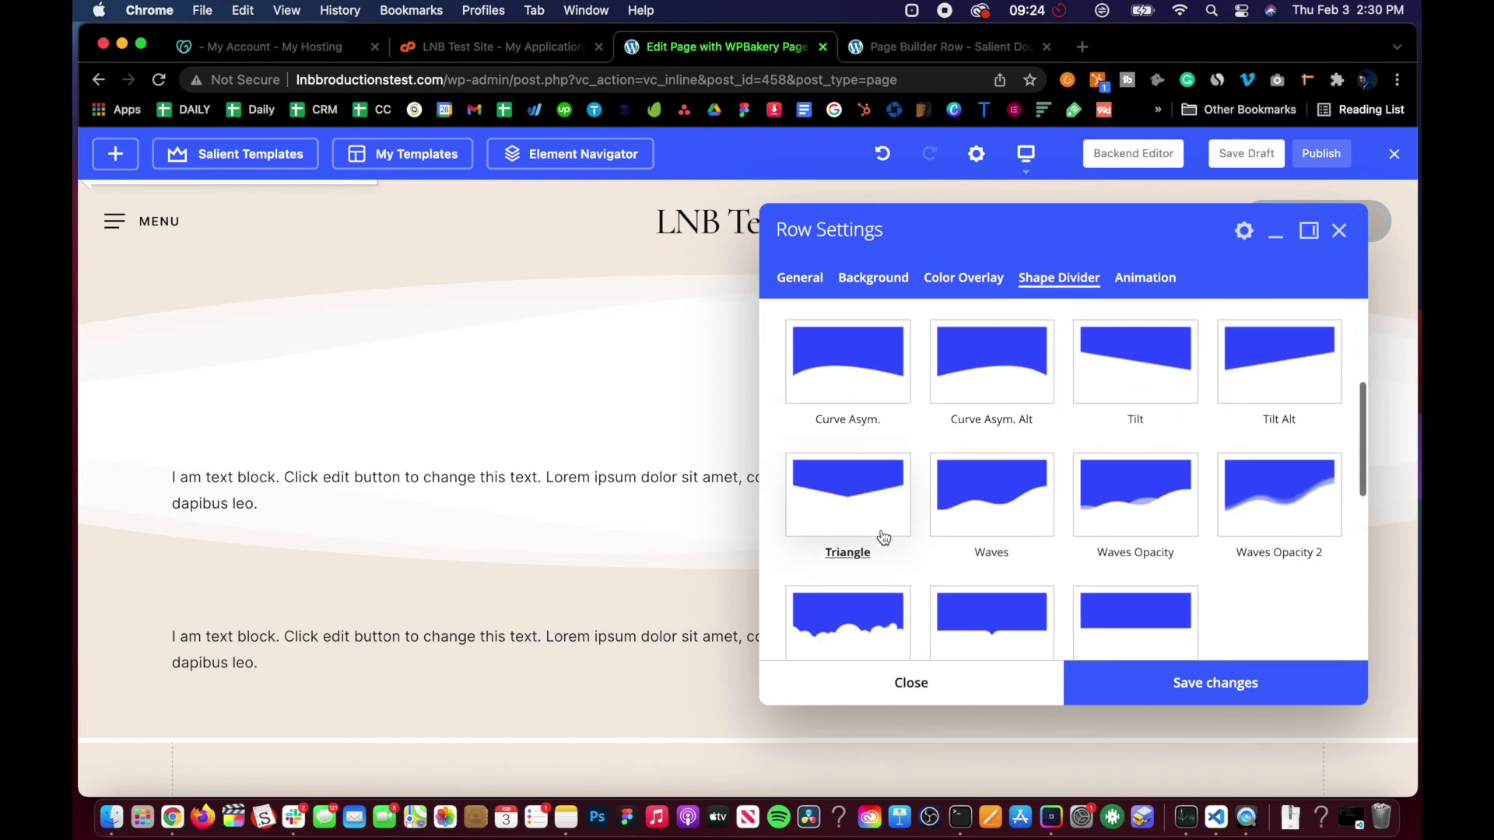
pyautogui.click(1232, 700)
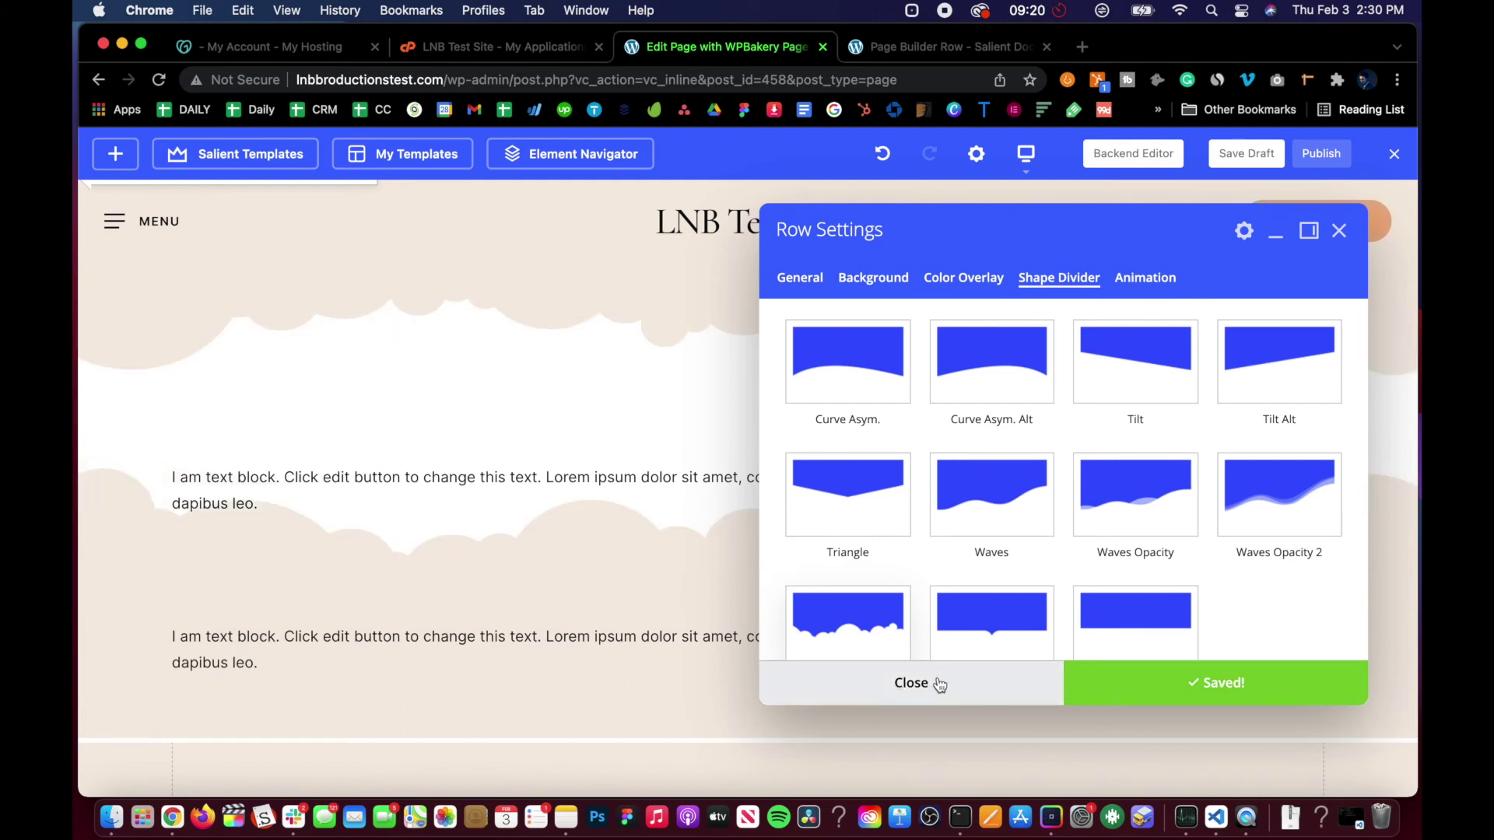
pyautogui.scroll(-3, 972, 529)
pyautogui.scroll(-3, 944, 497)
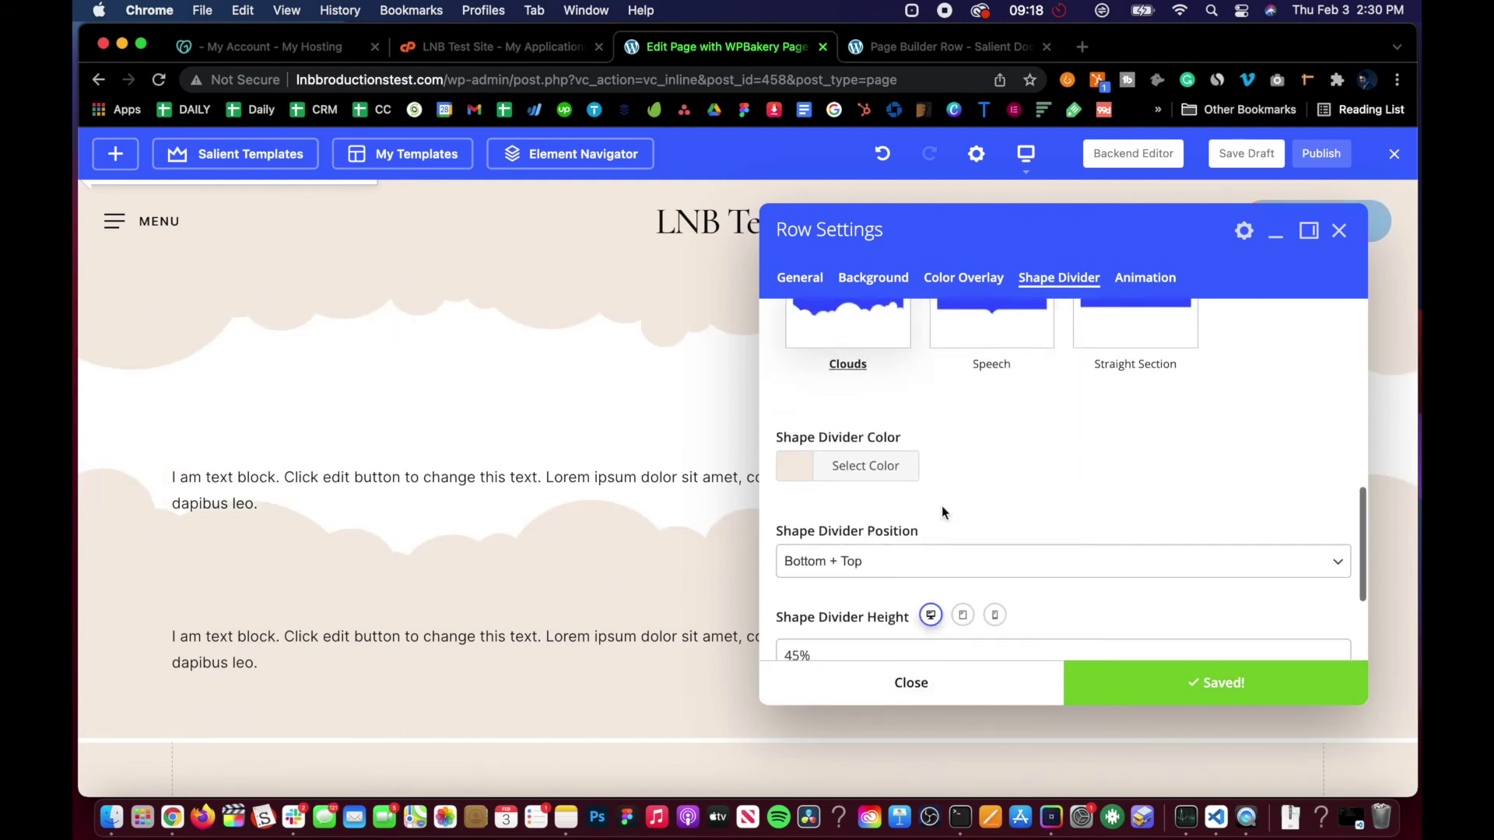
pyautogui.scroll(-3, 934, 536)
pyautogui.click(801, 579)
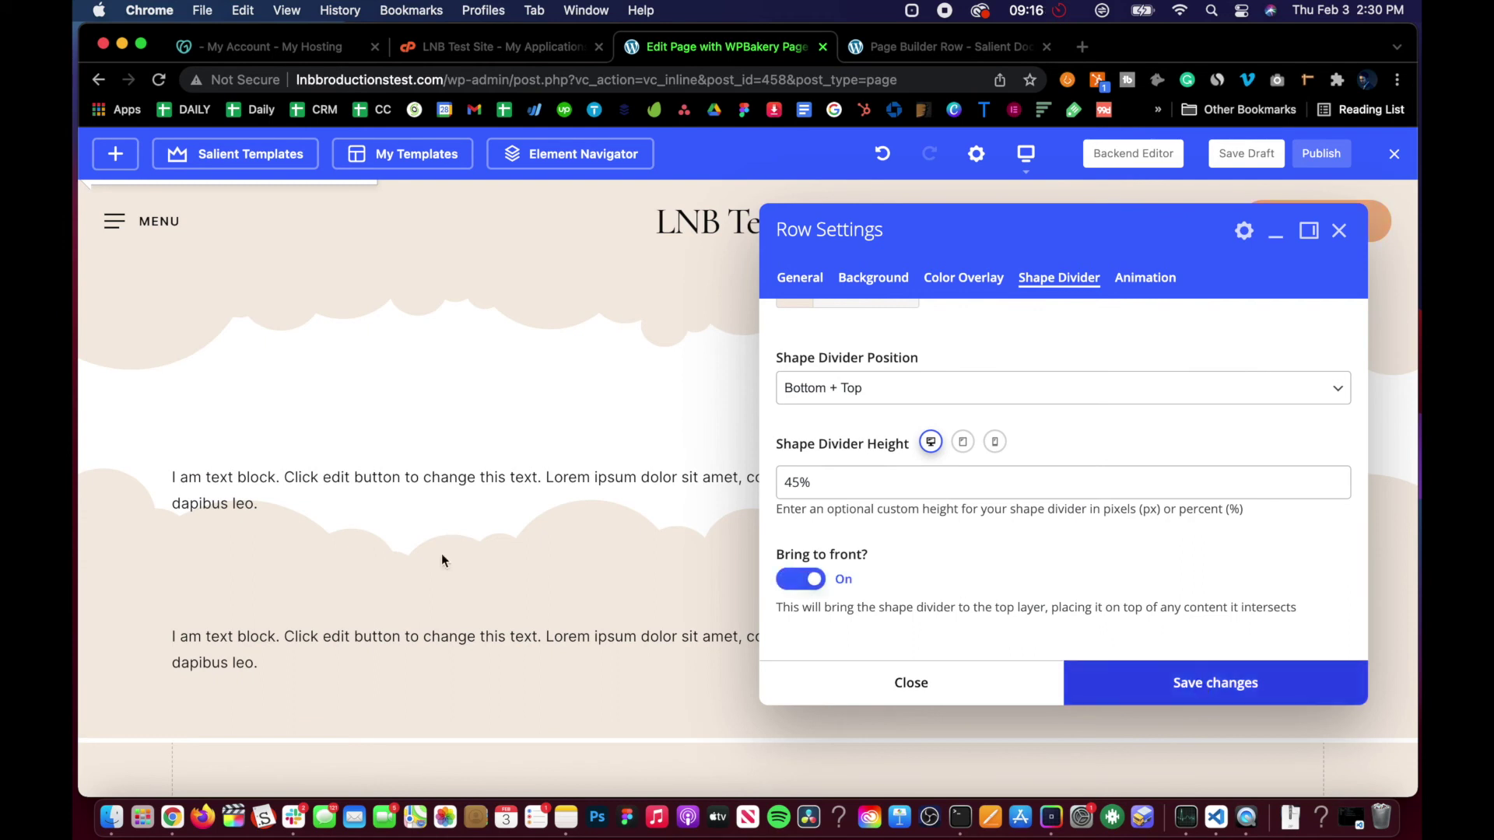
pyautogui.click(1132, 688)
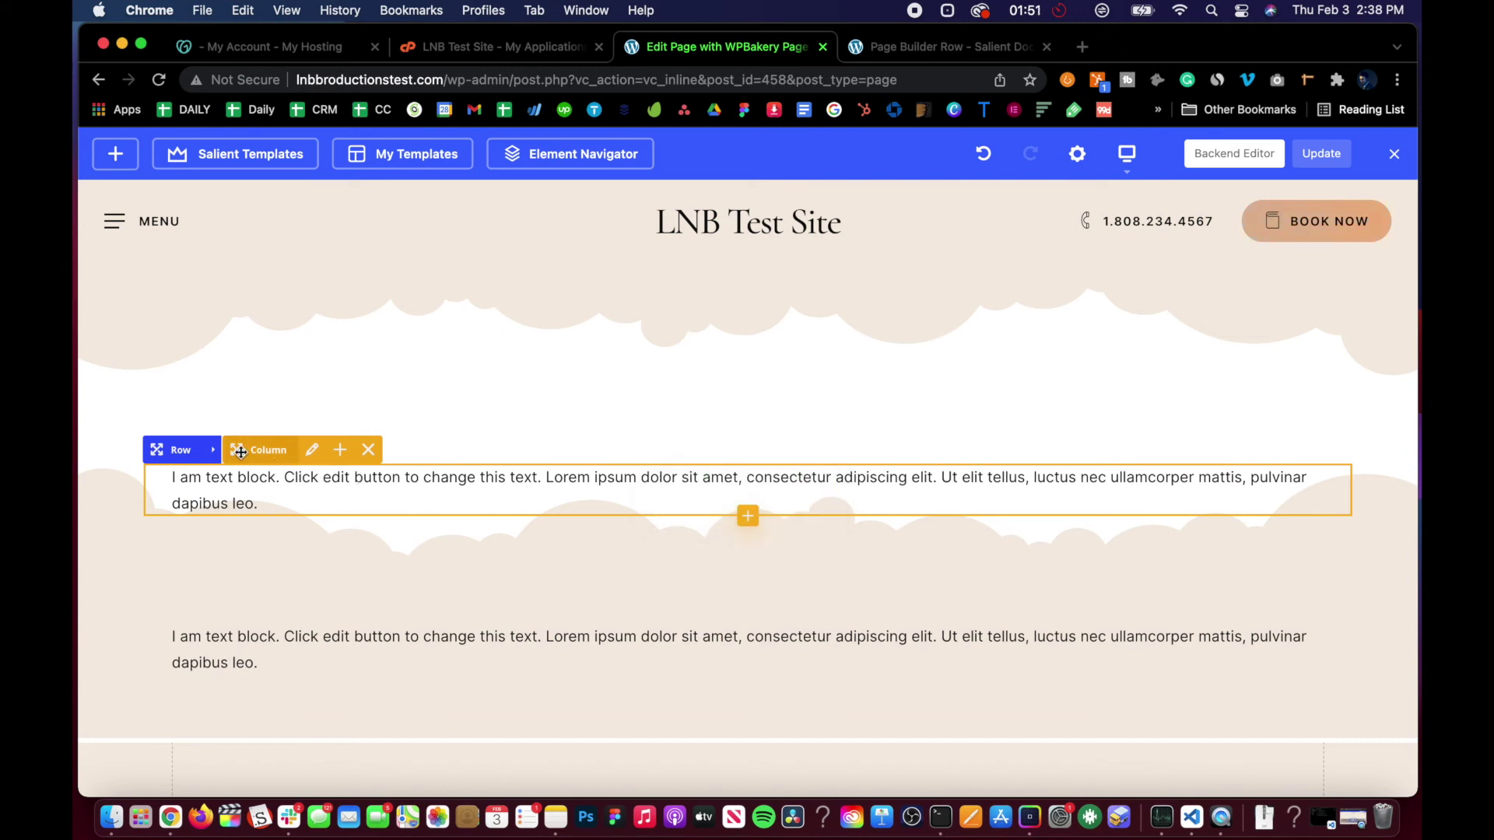
# Re-save the first row's cloud divider settings with Bring to front on, then open Element Navigator.
pyautogui.click(212, 451)
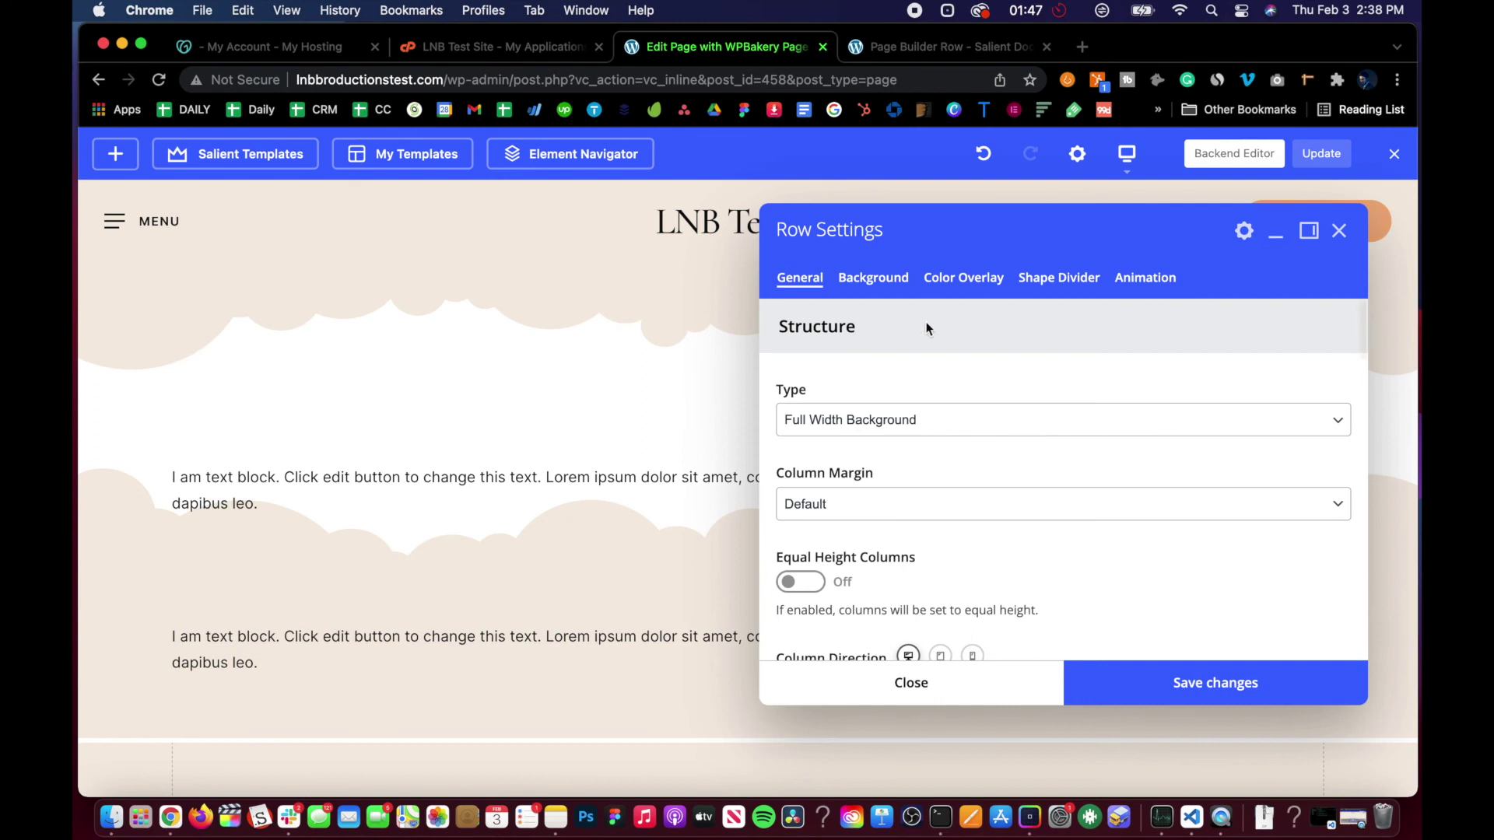
pyautogui.click(1059, 278)
pyautogui.scroll(-10, 1005, 464)
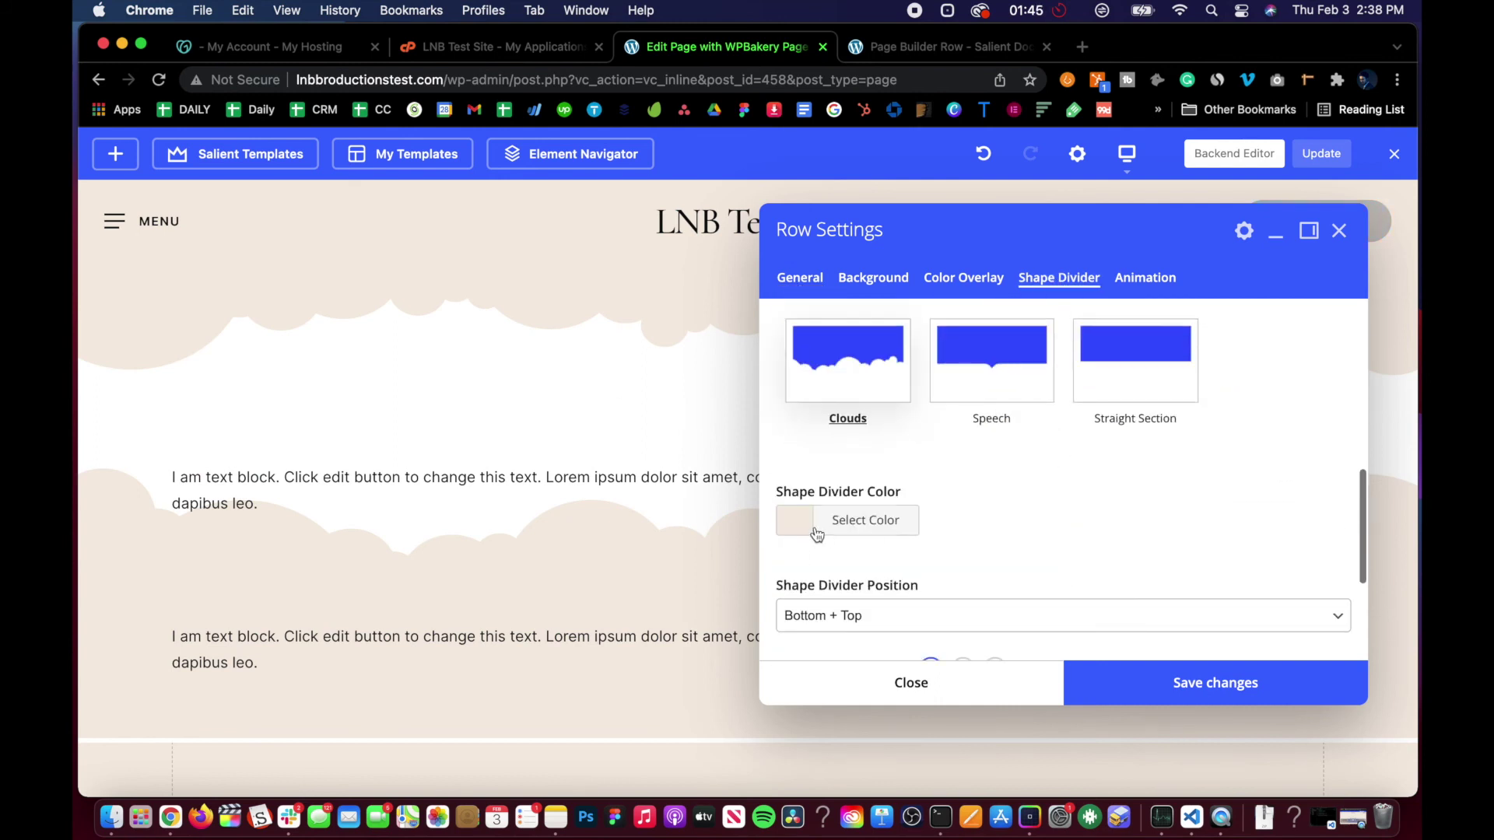
pyautogui.click(802, 579)
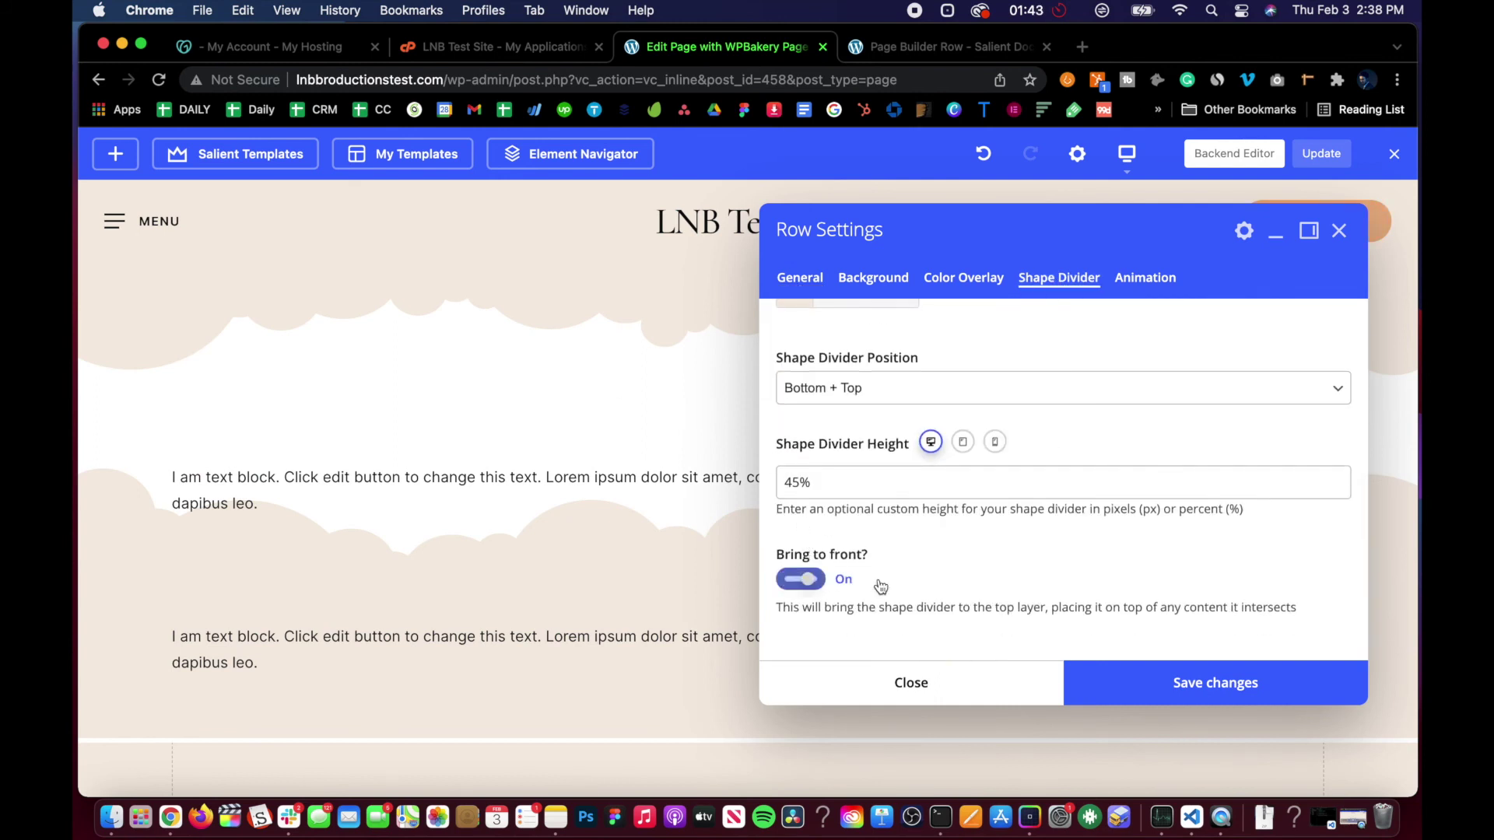
pyautogui.click(1183, 682)
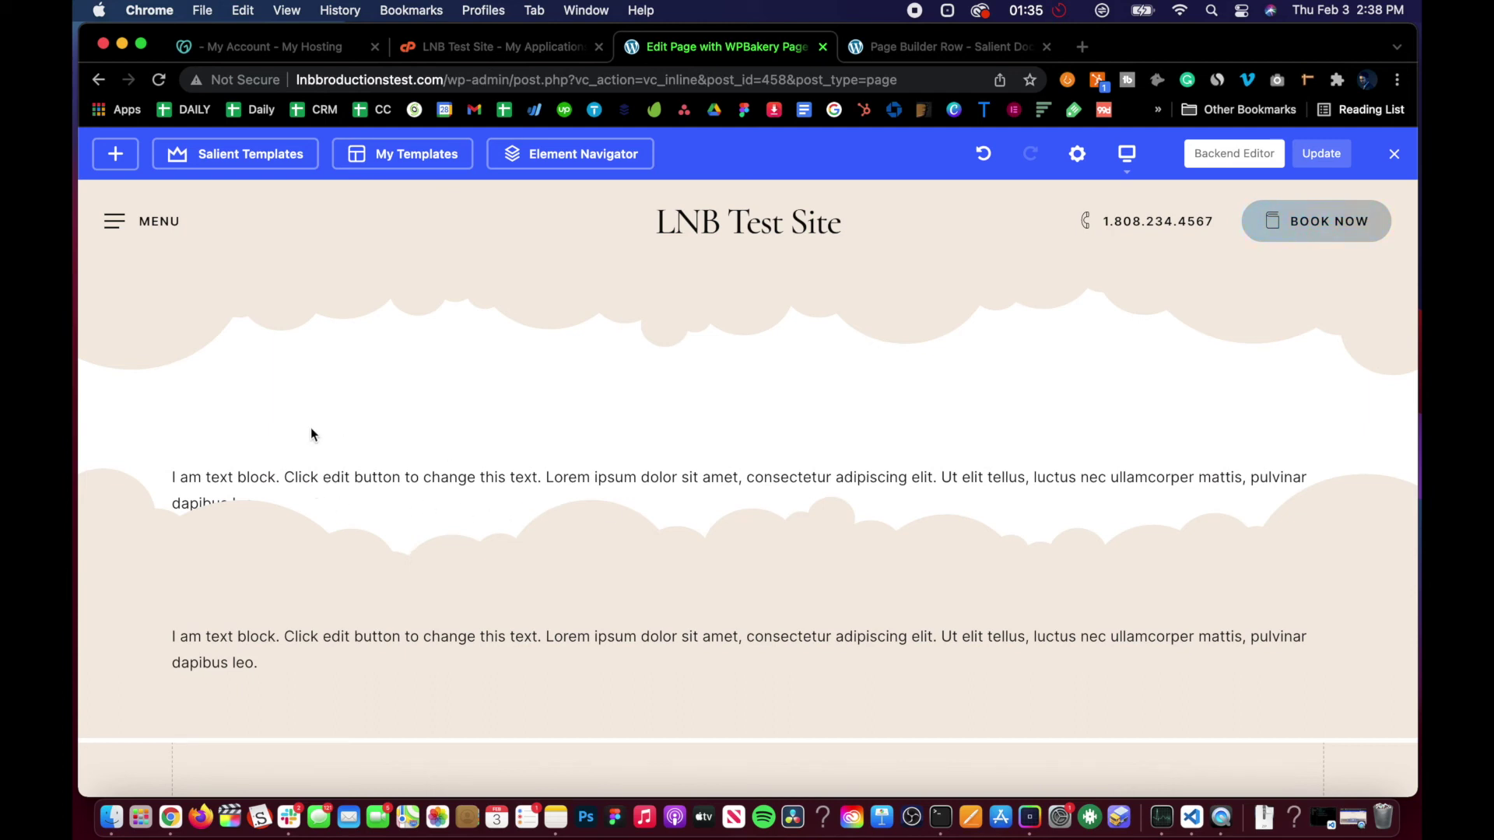
pyautogui.click(545, 159)
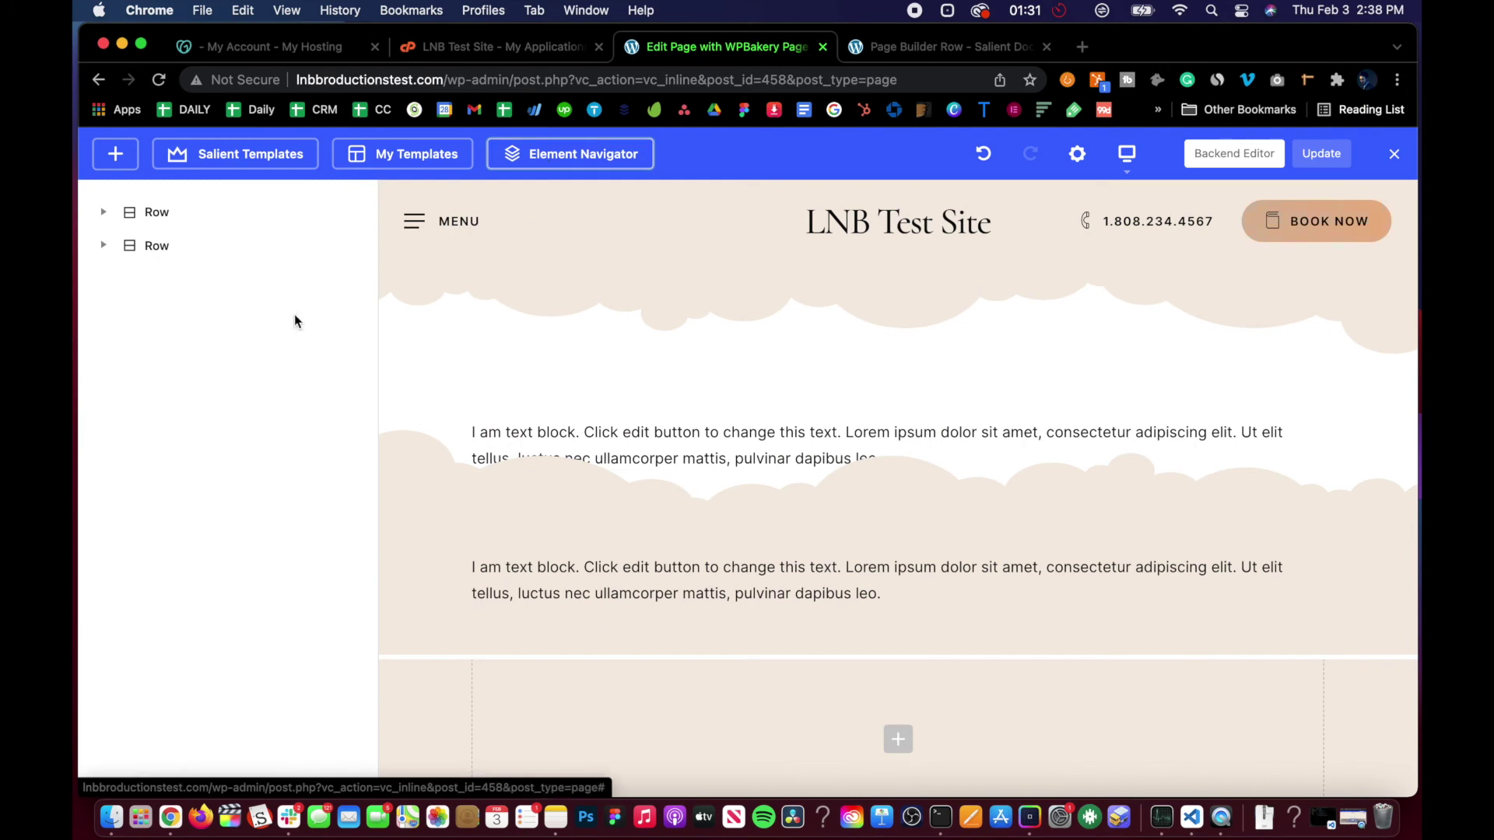
# Turn Bring to front off for the first row's divider and expand that row in the navigator.
pyautogui.click(167, 223)
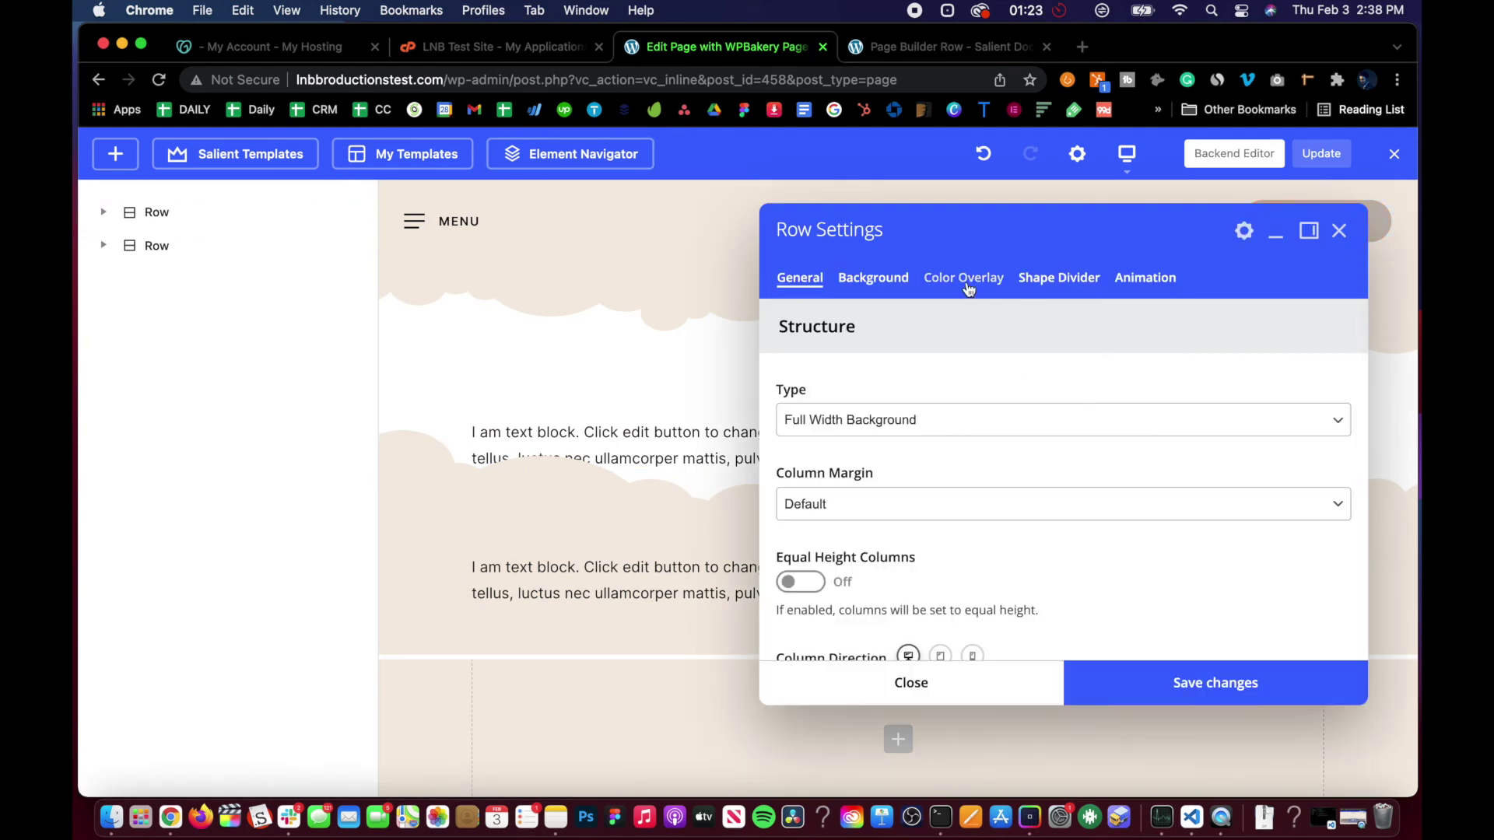
pyautogui.click(1060, 278)
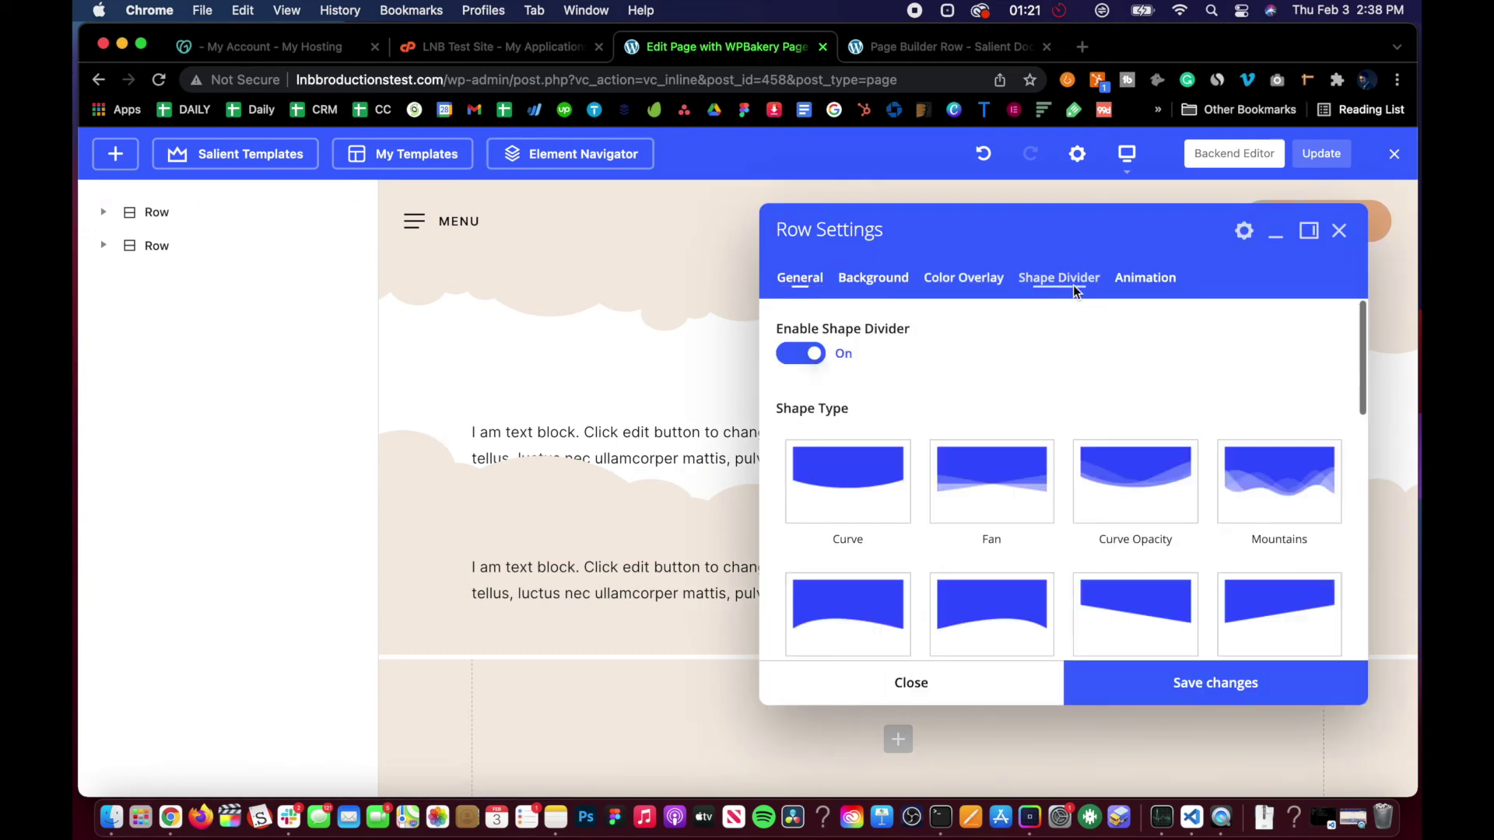
pyautogui.scroll(-5, 893, 547)
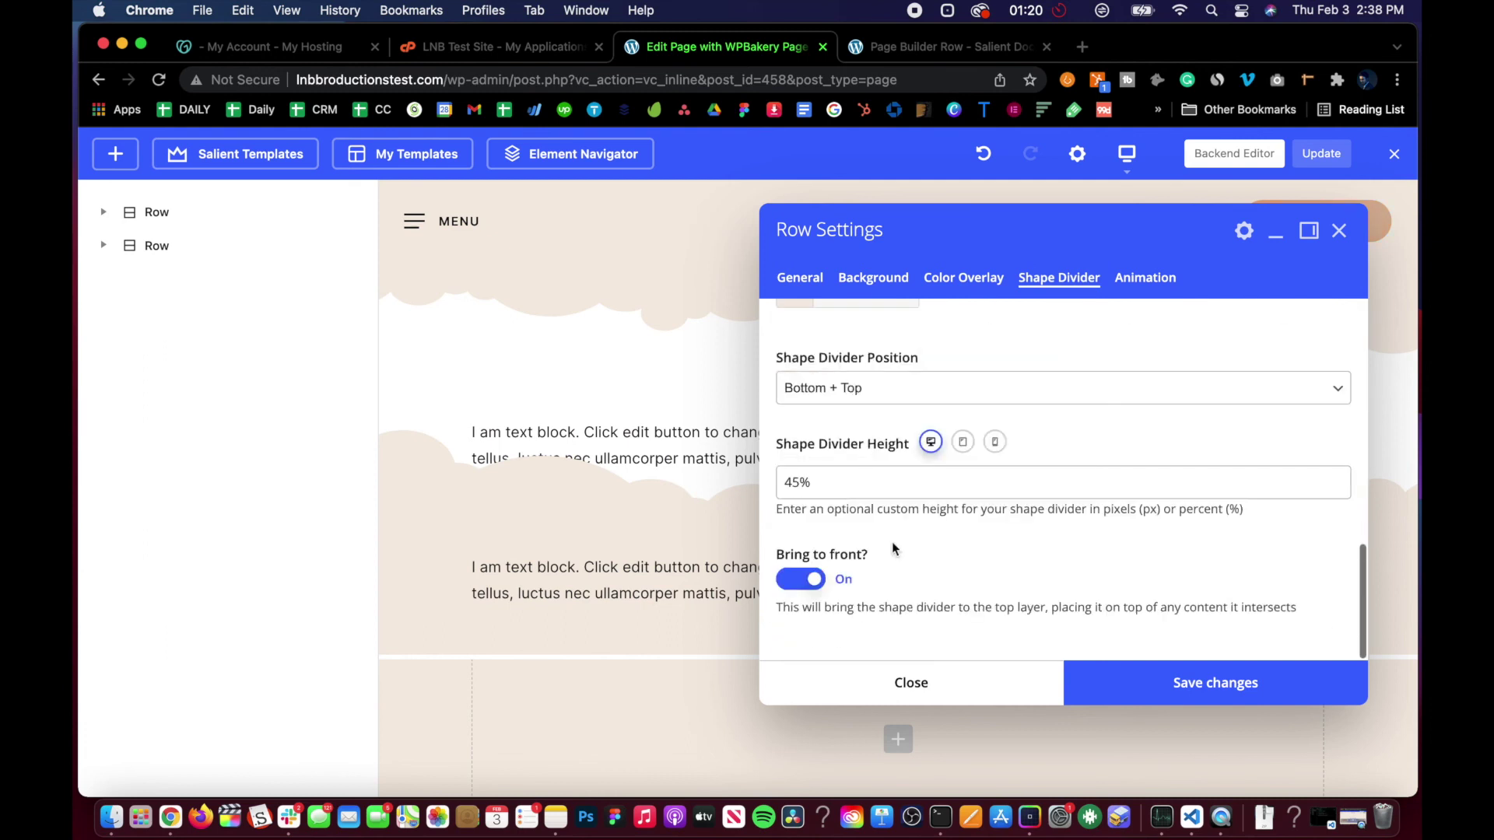
pyautogui.click(802, 585)
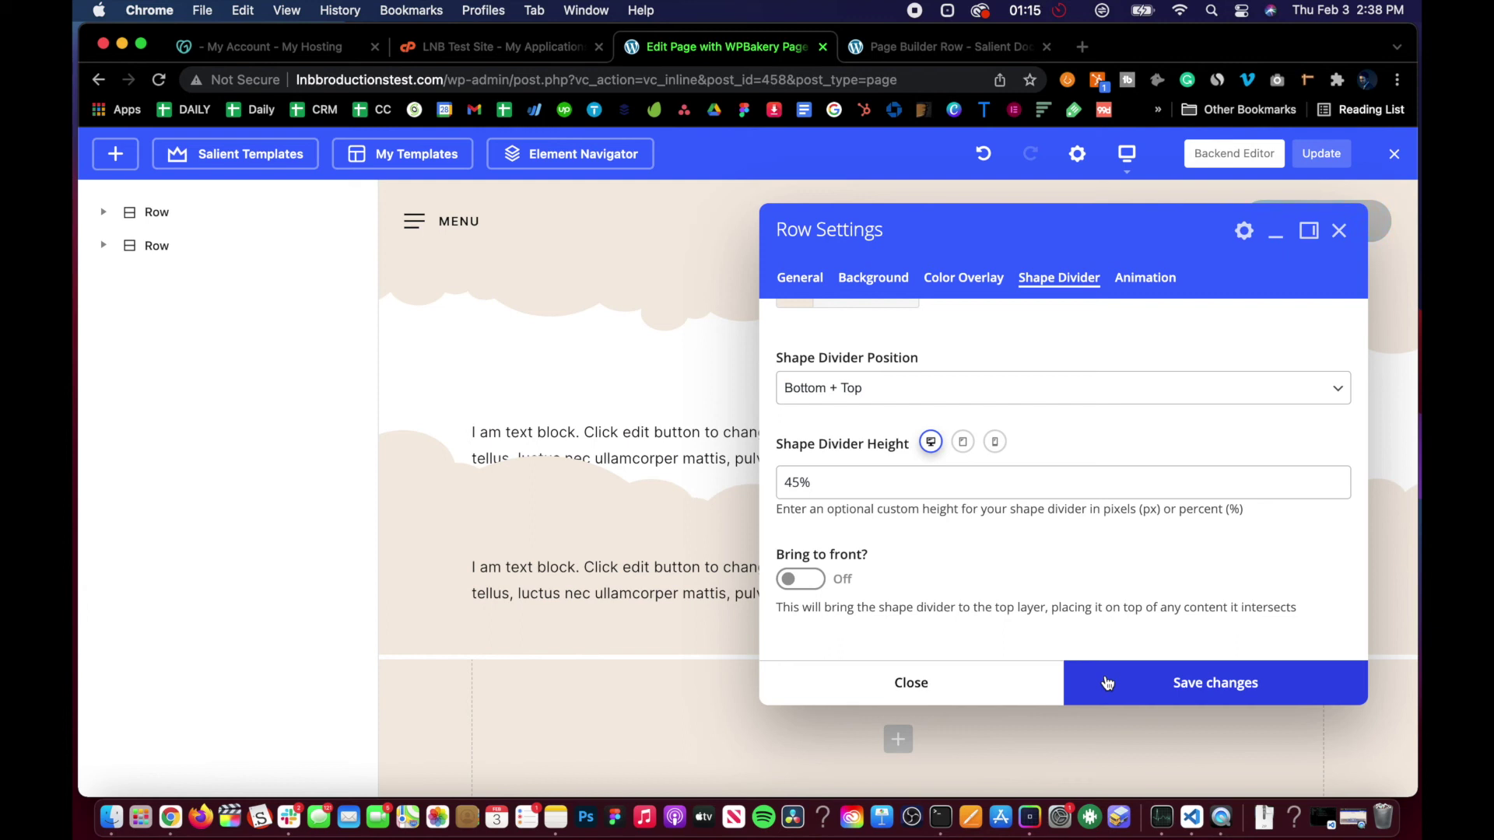
pyautogui.click(801, 278)
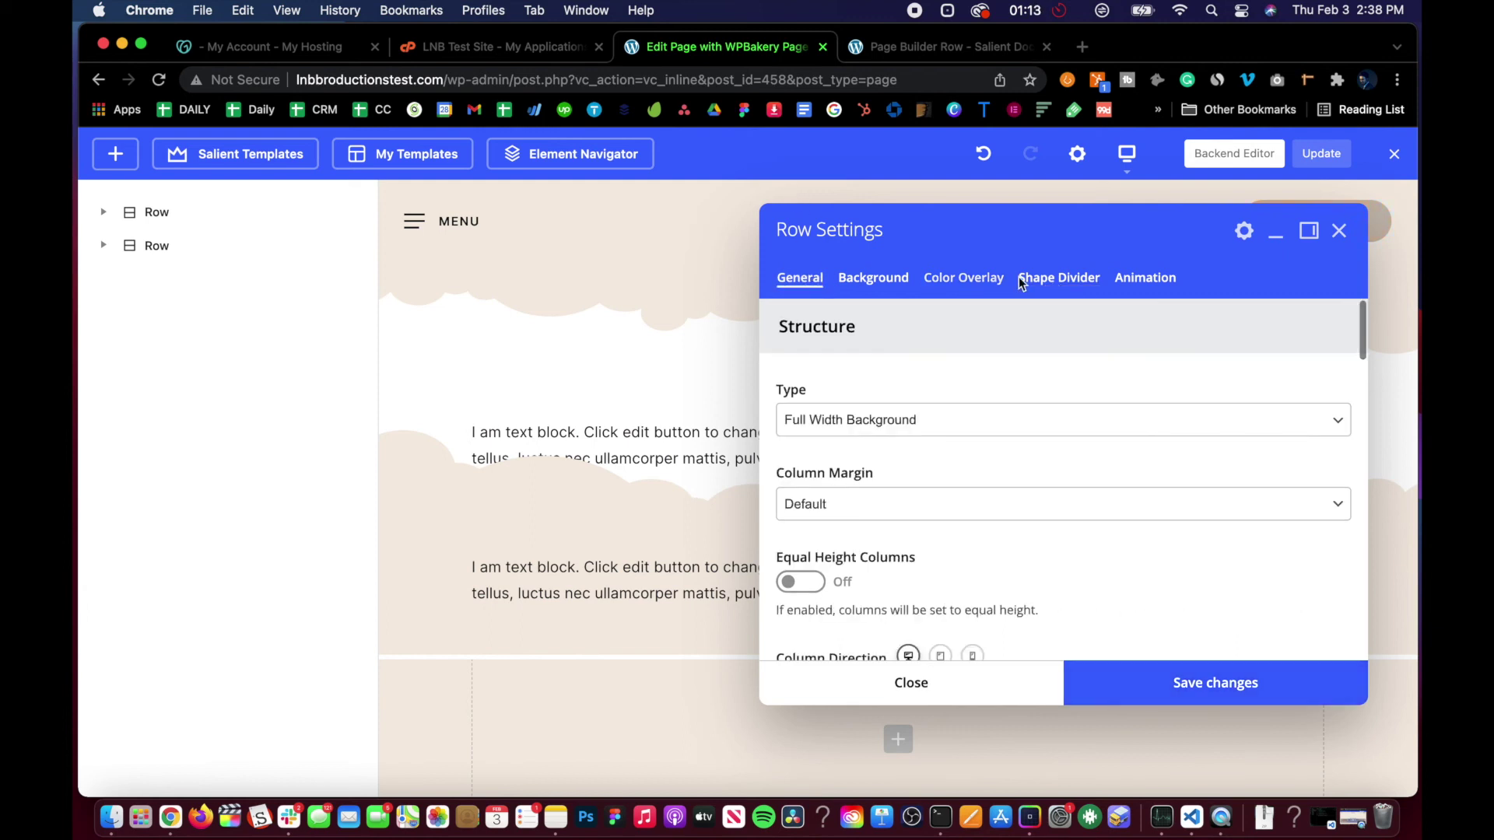
pyautogui.click(104, 212)
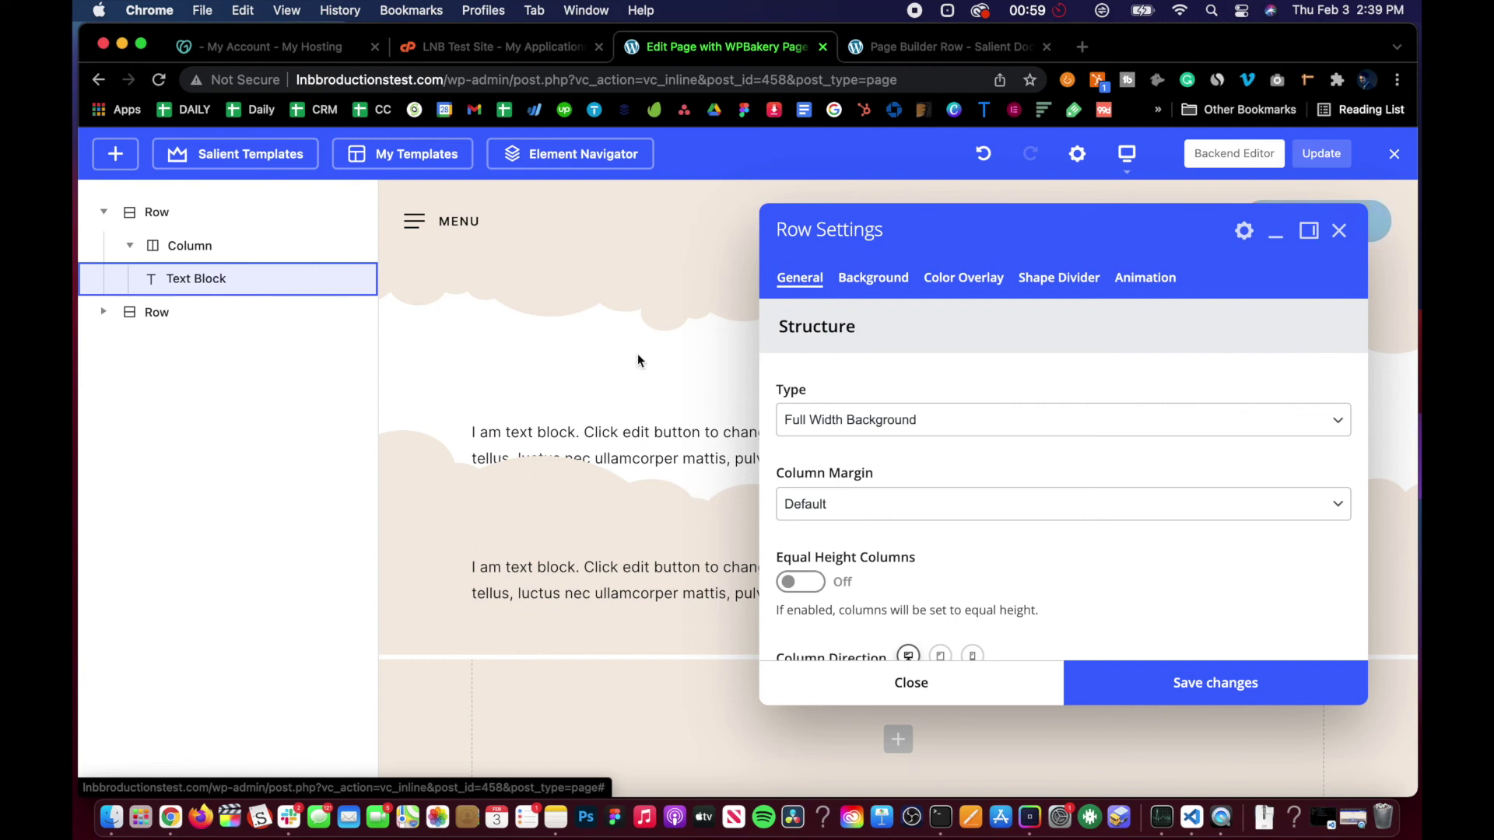
# Save and close the Row Settings to preview the cream cloud dividers on the page.
pyautogui.click(1066, 692)
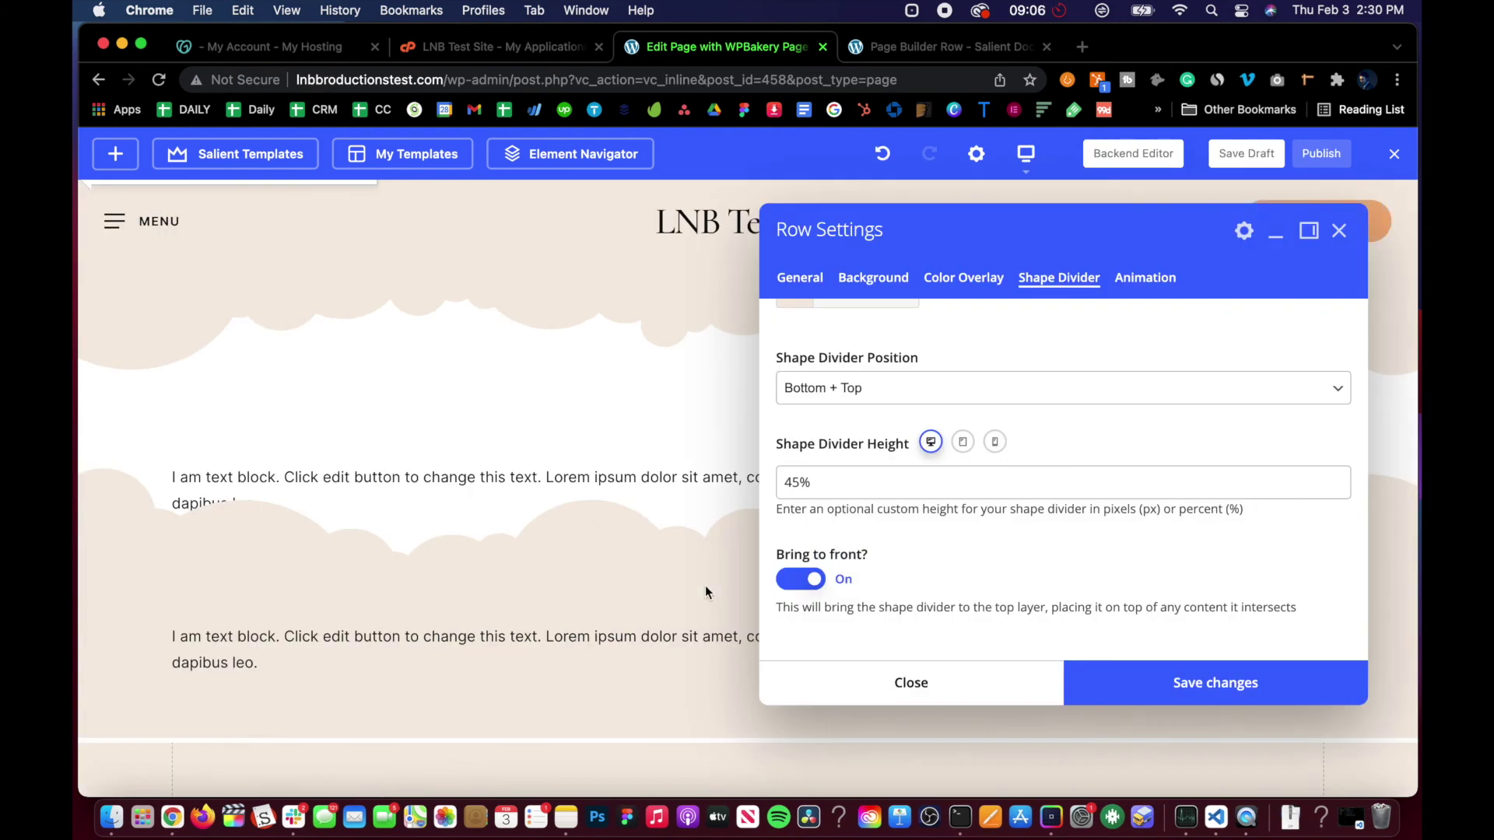
pyautogui.click(862, 695)
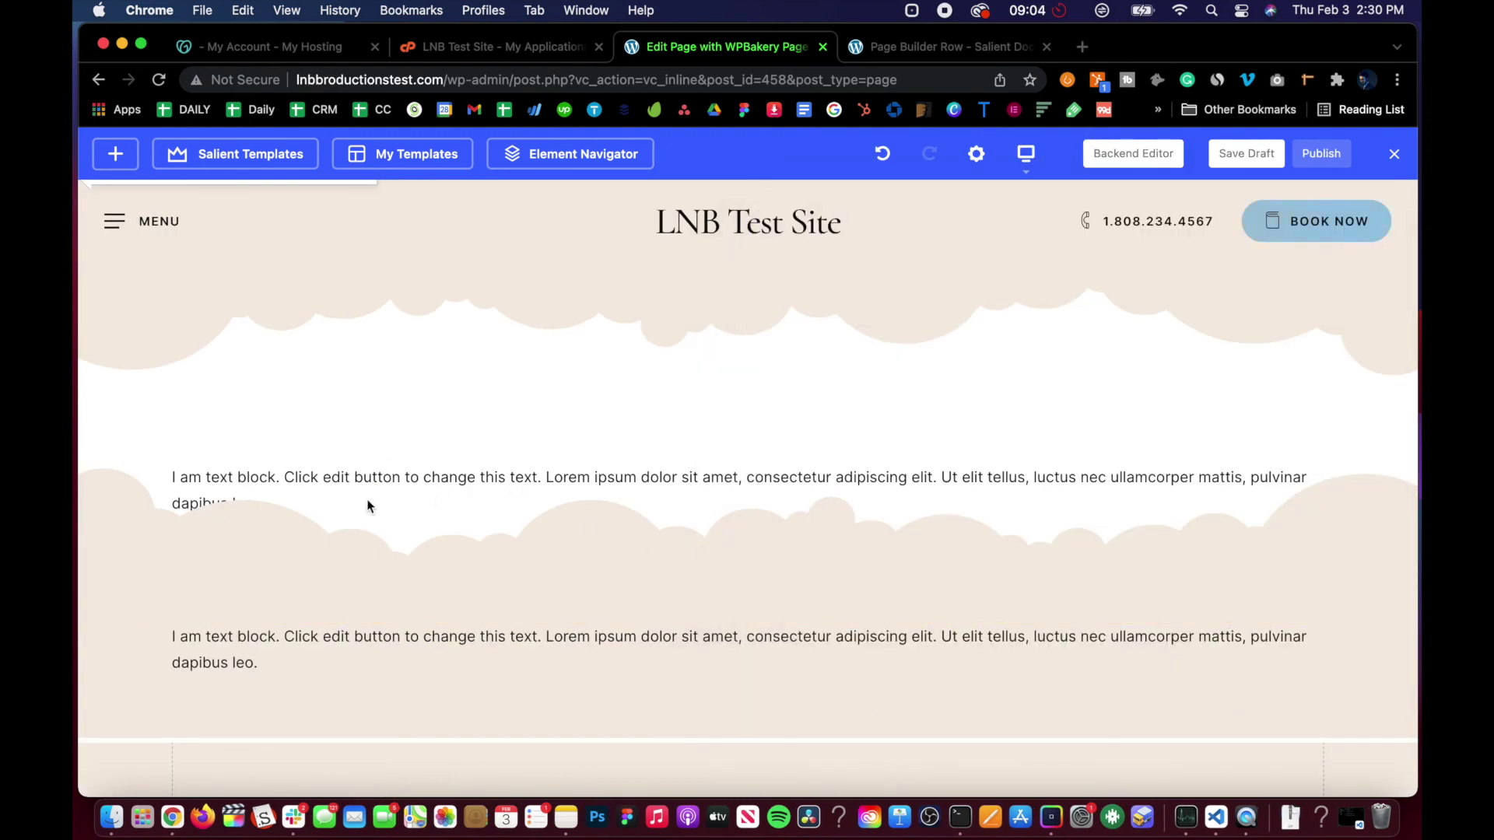
pyautogui.scroll(-3, 357, 502)
pyautogui.scroll(2, 357, 506)
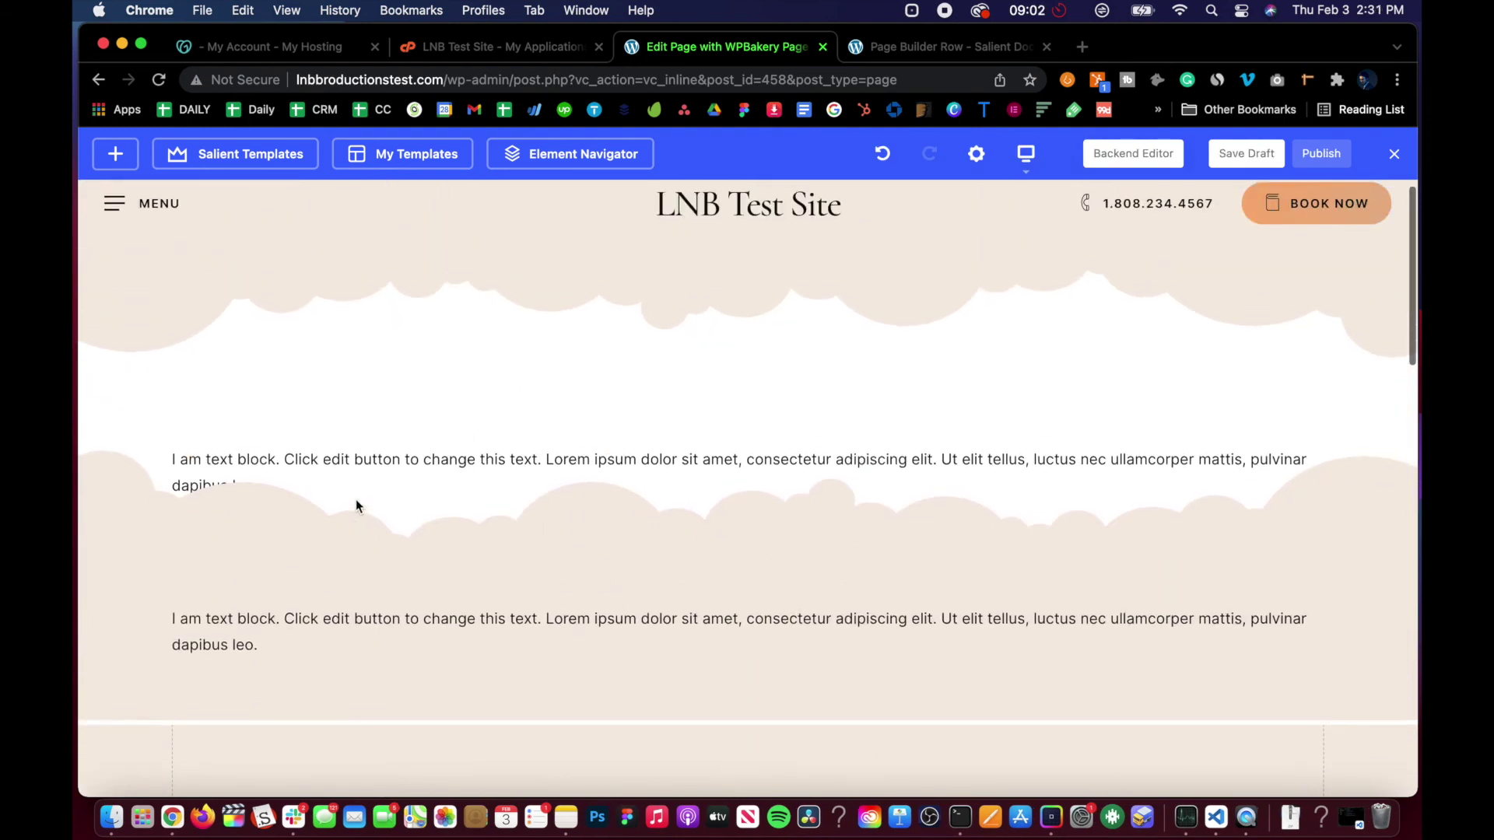